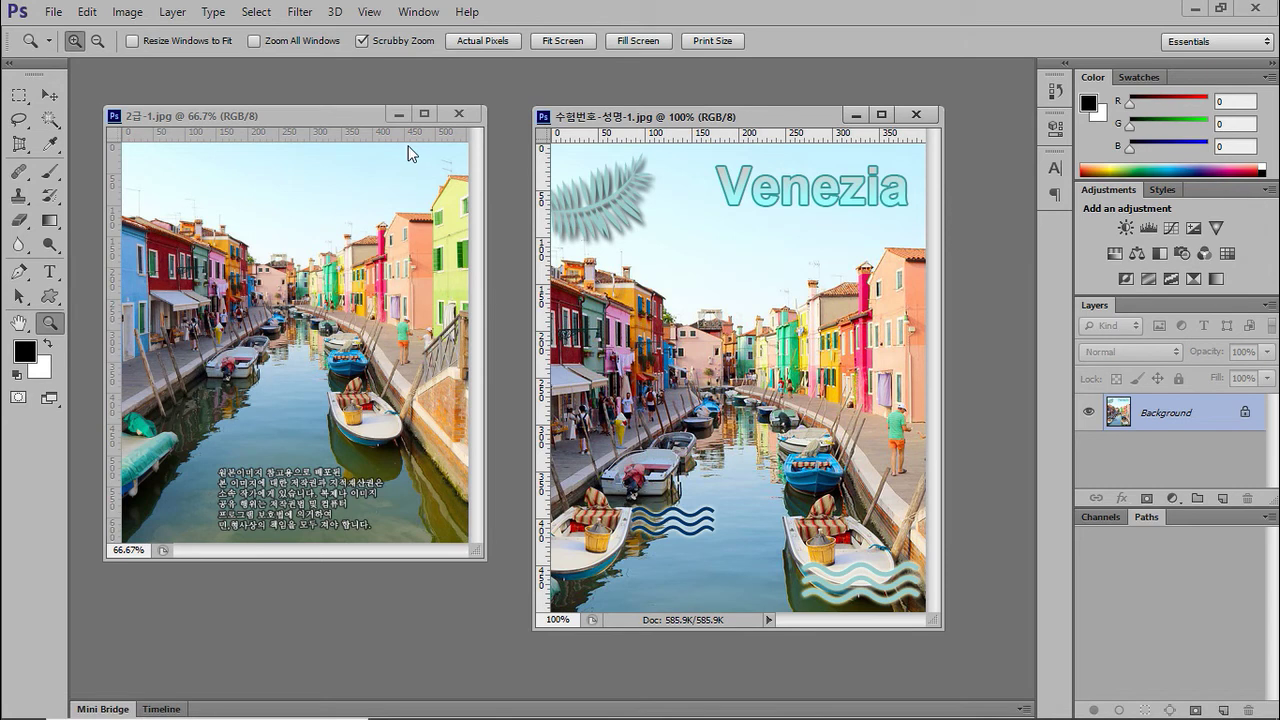
- Compare 2급-1.jpg with the finished Venezia image and read the task conditions on the PowerPoint slide
left_click(352, 119)
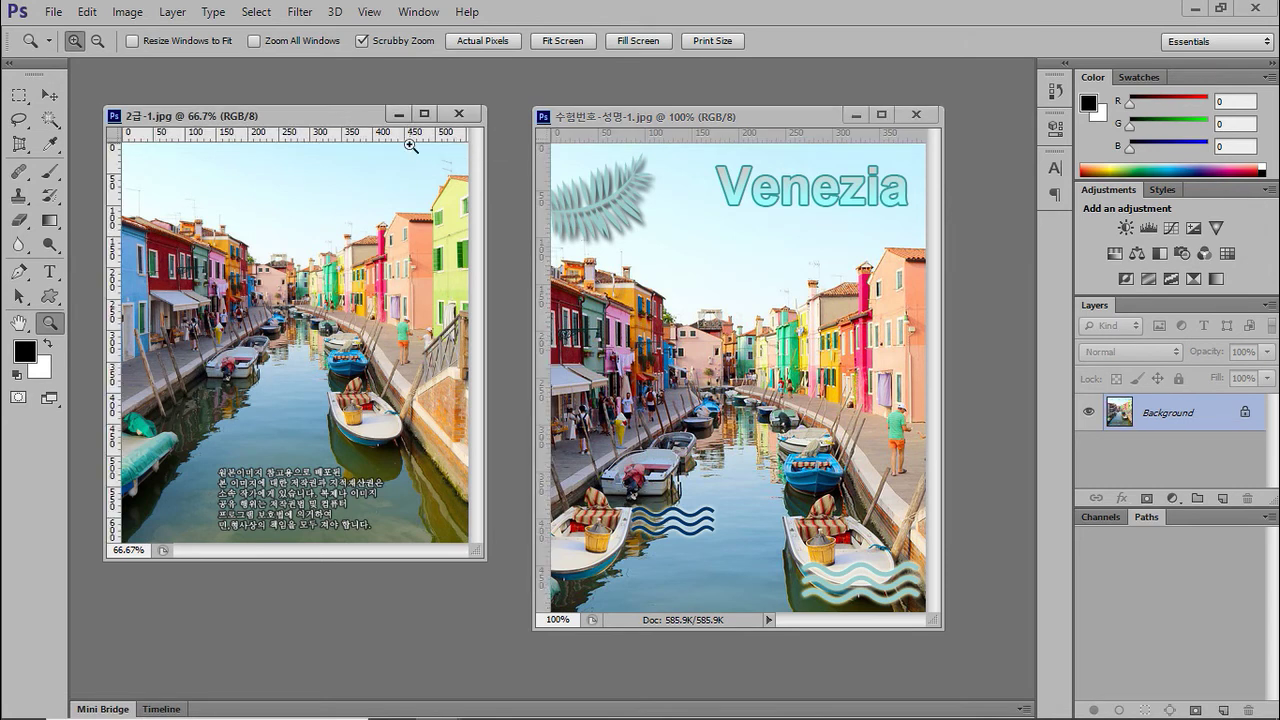
left_click(699, 117)
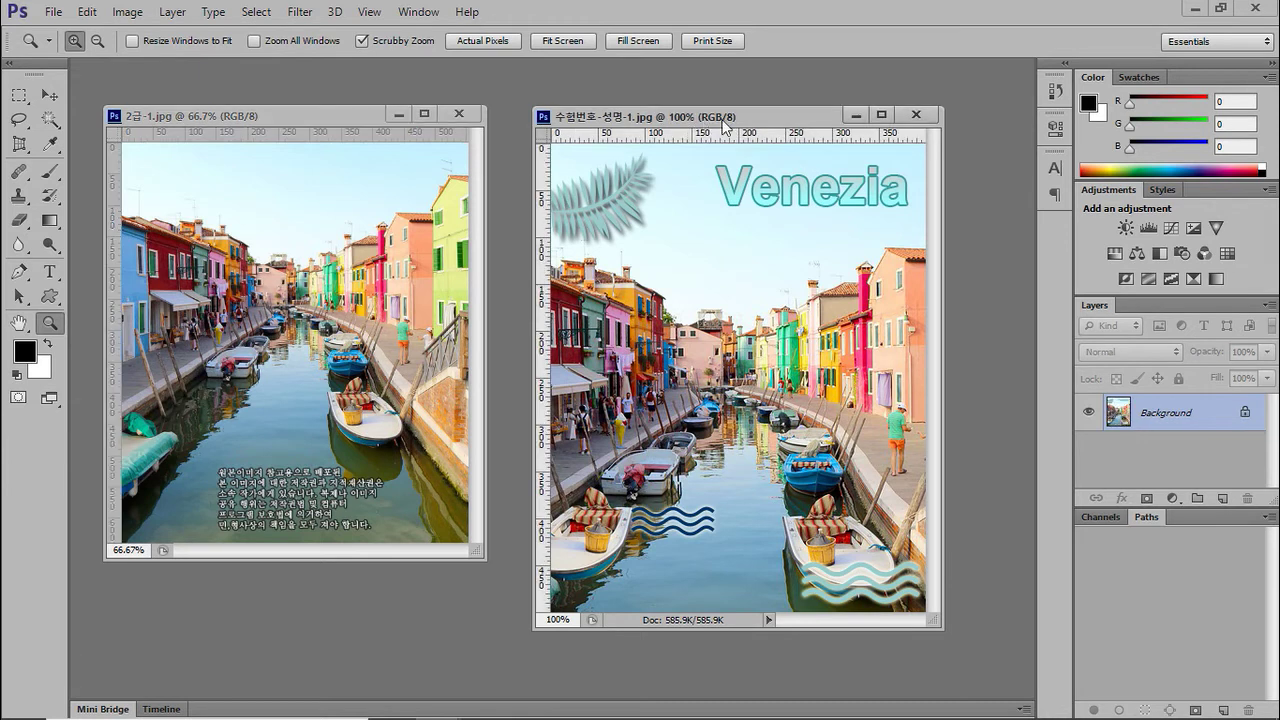
mouse_move(687, 706)
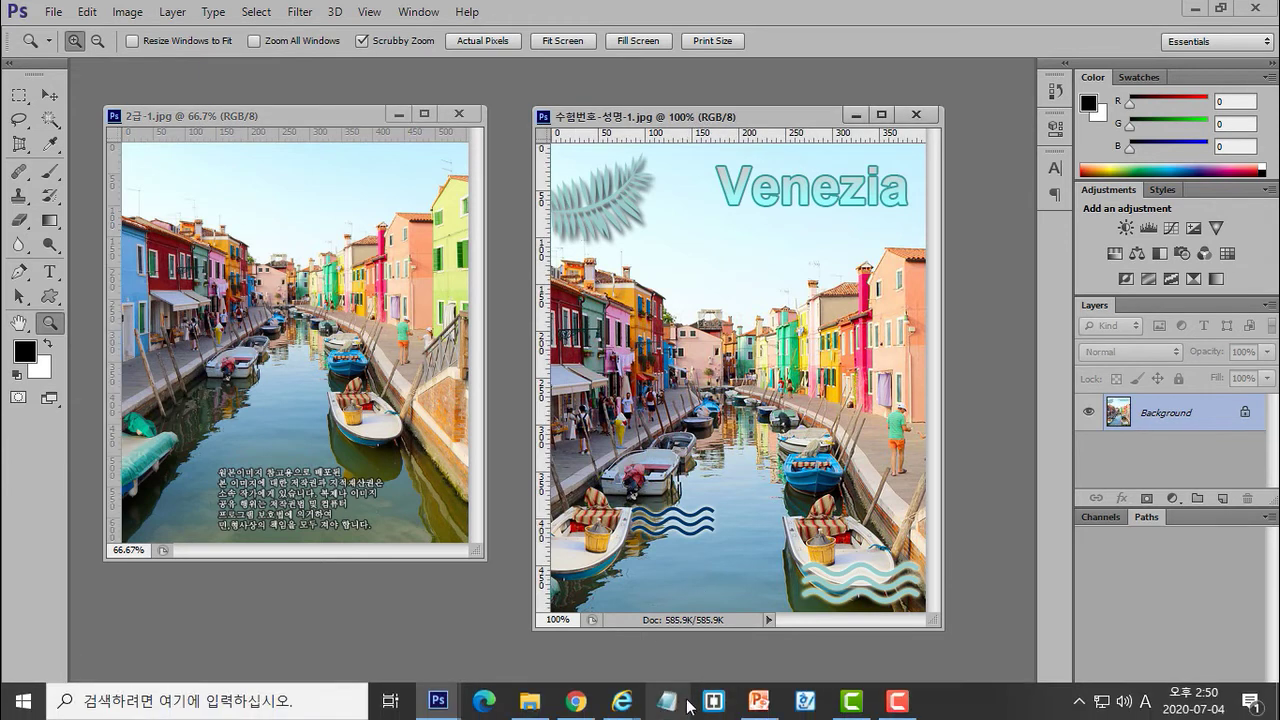
left_click(759, 701)
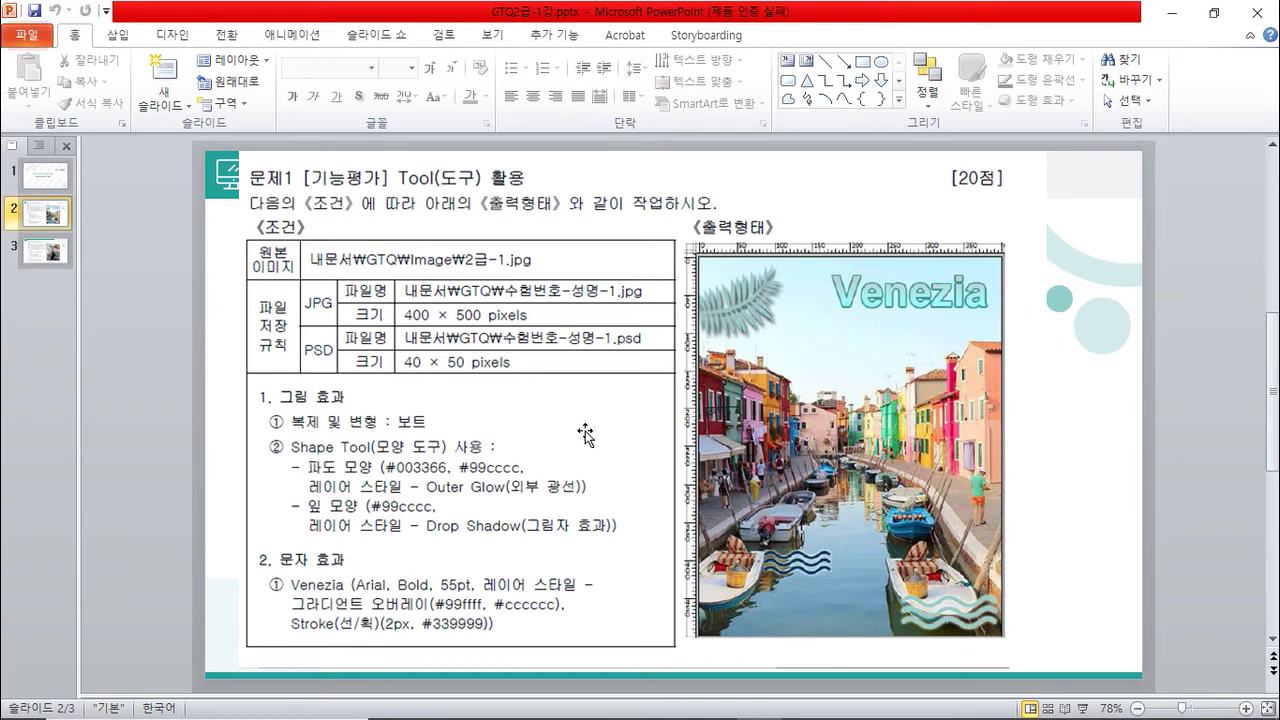
left_click(1175, 13)
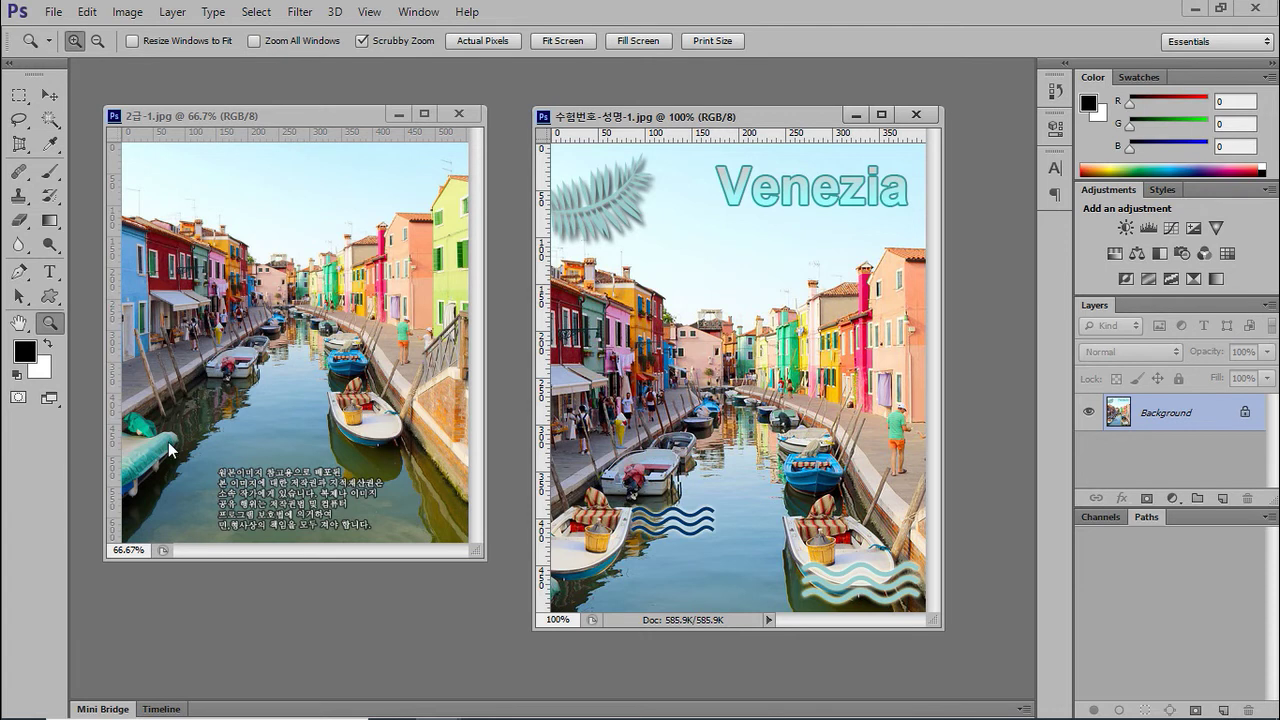
mouse_move(608, 712)
mouse_move(765, 712)
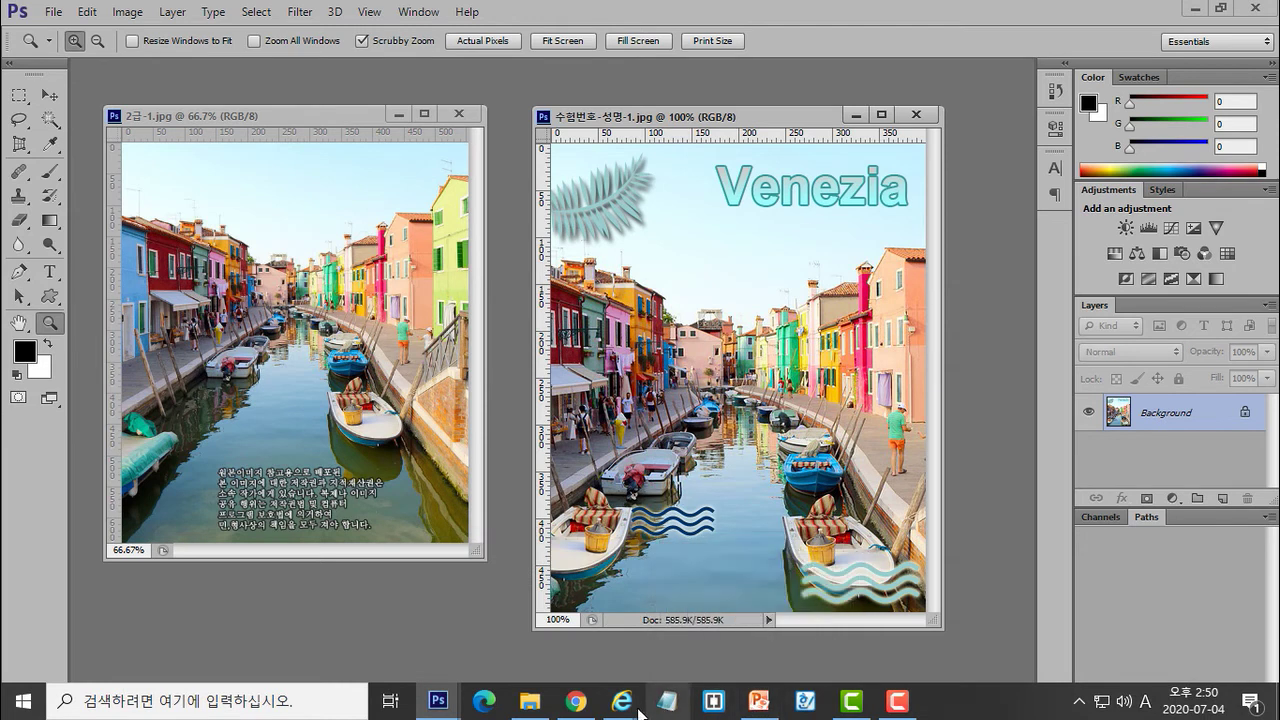
left_click(759, 702)
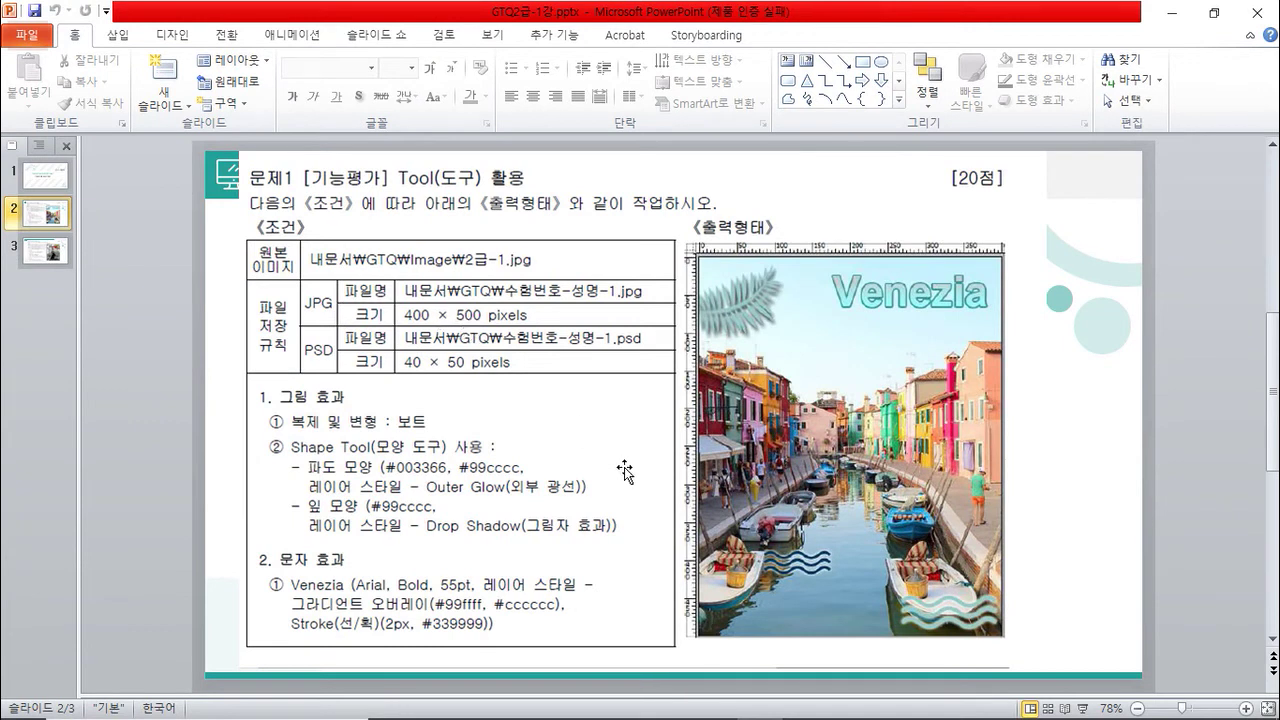
mouse_move(639, 716)
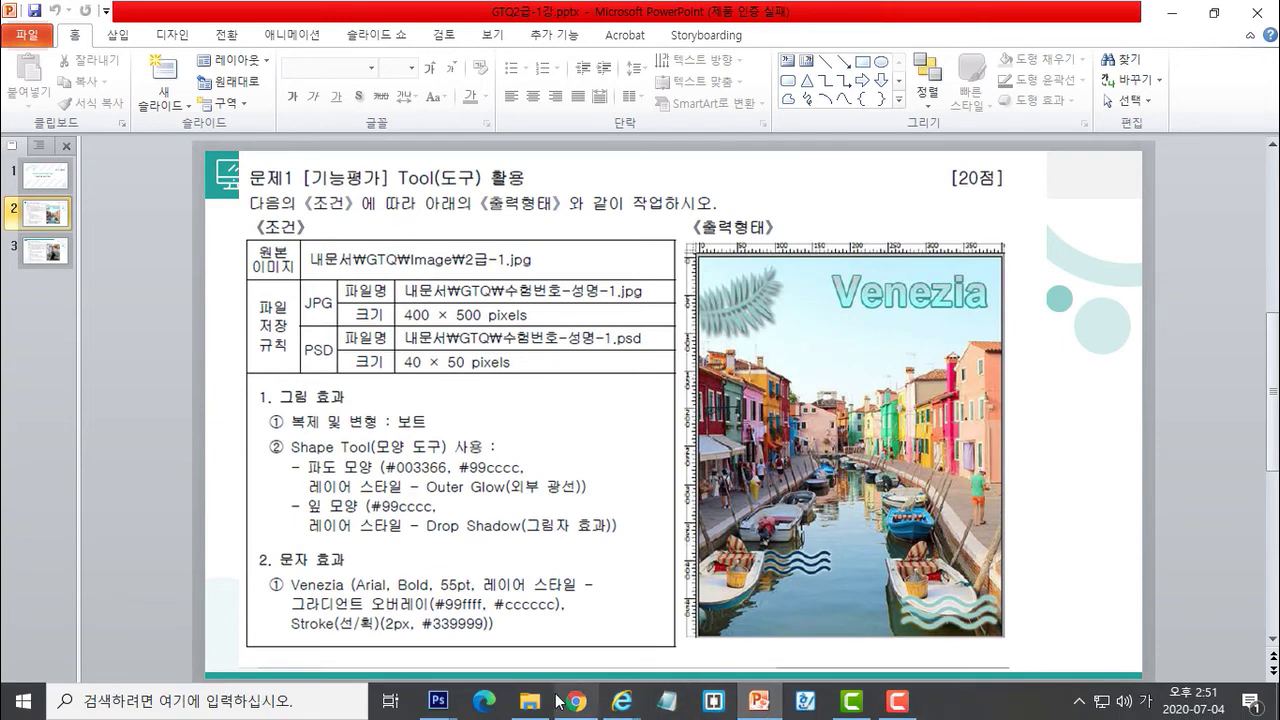
mouse_move(438, 700)
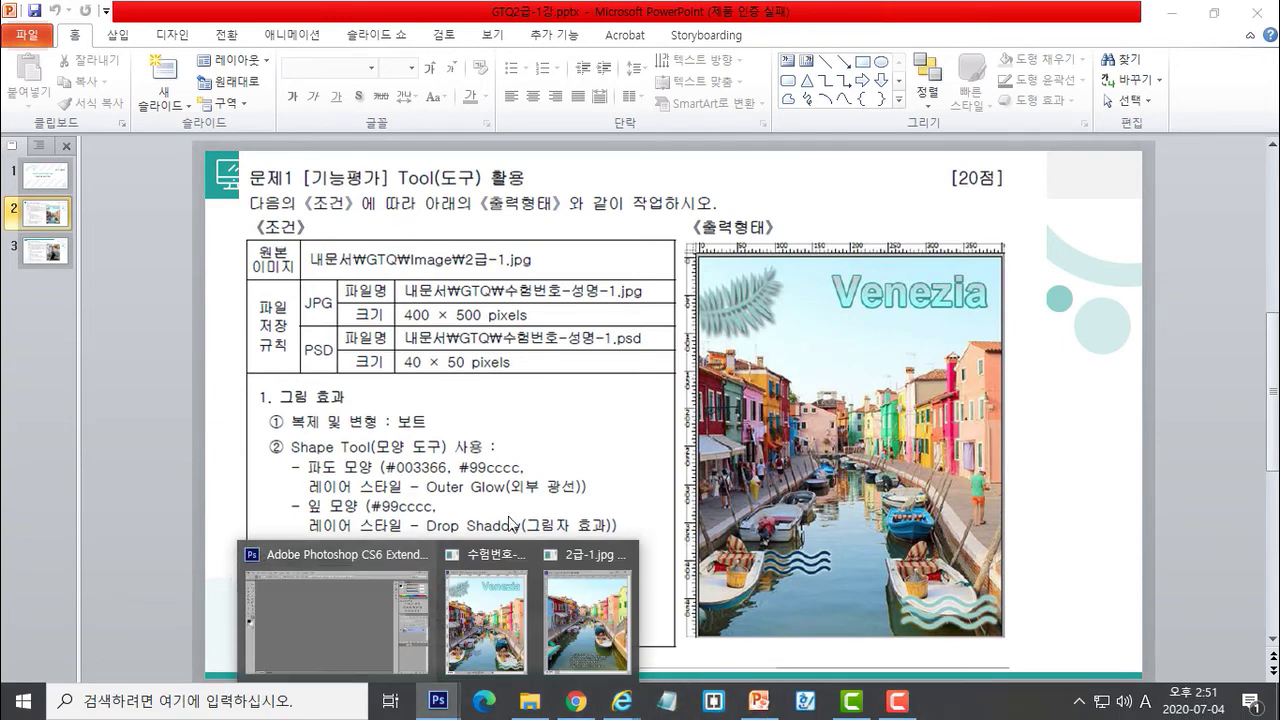
- Switch to Photoshop and create a new 400 × 500 pixel document at 72 pixels/inch, RGB Color, with white background
left_click(302, 620)
left_click(53, 11)
left_click(50, 38)
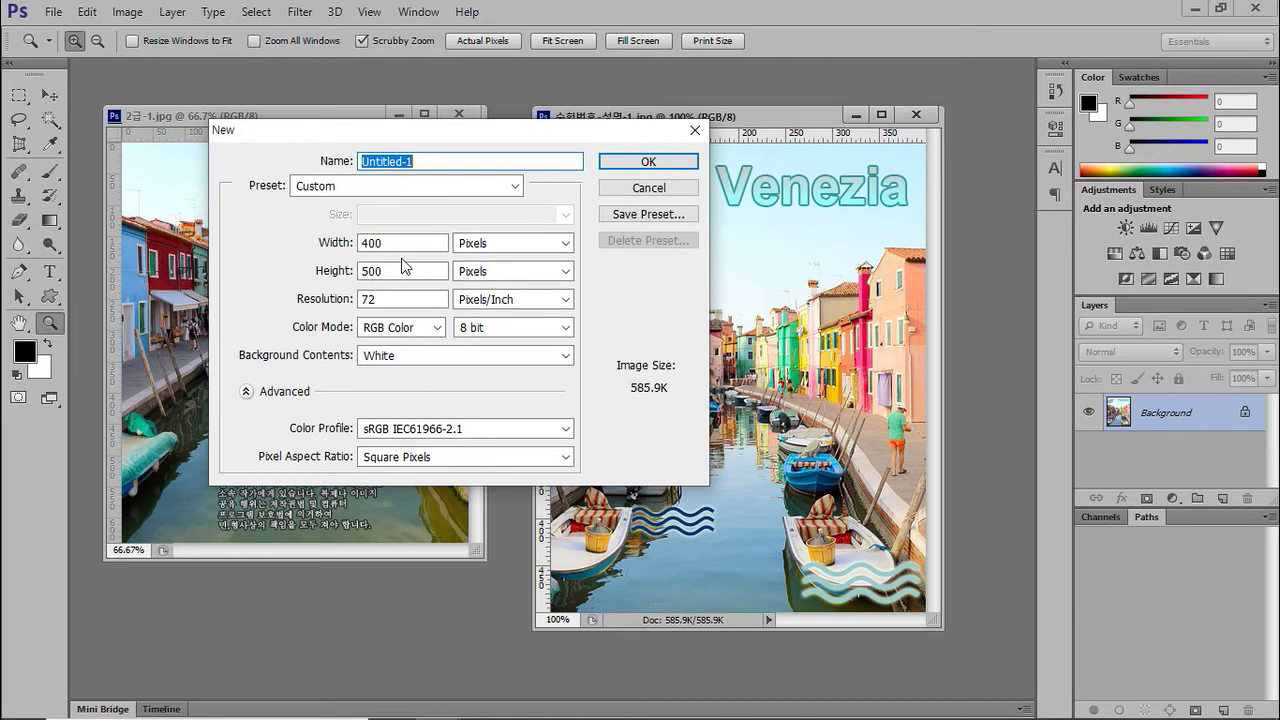
left_click(468, 249)
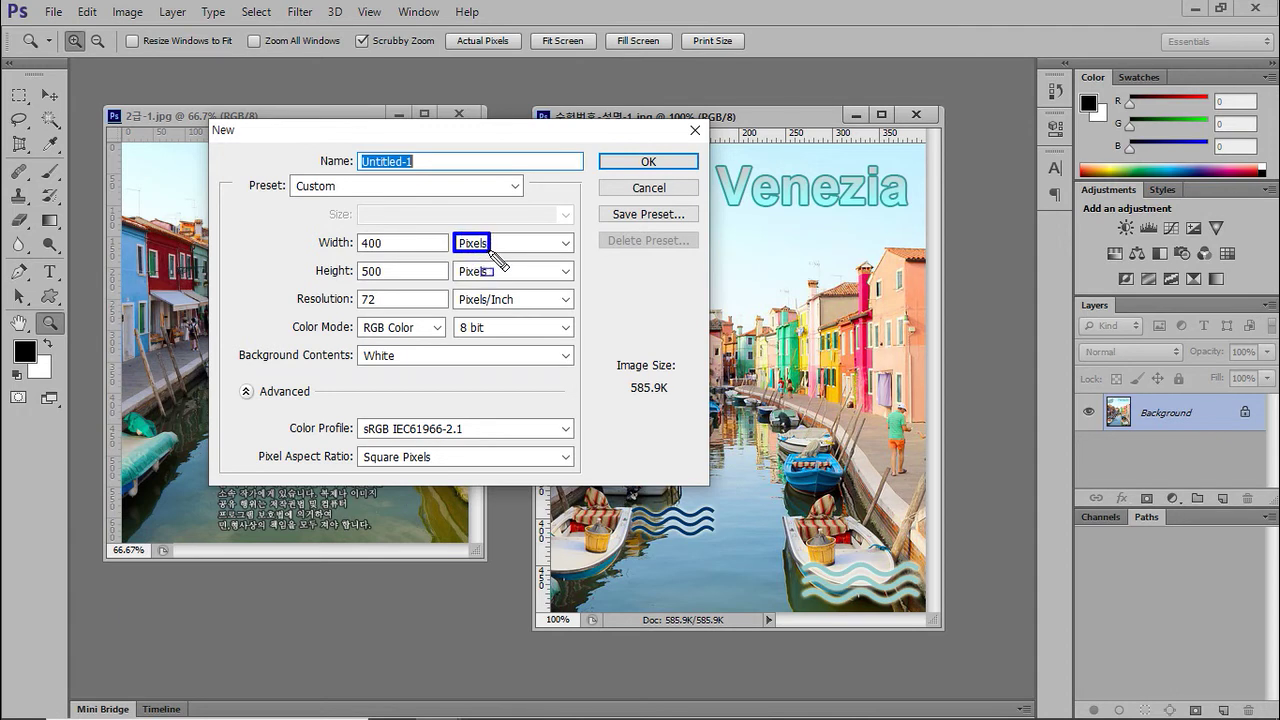
mouse_move(358, 230)
left_mouse_down()
mouse_move(368, 276)
mouse_move(390, 280)
left_mouse_up()
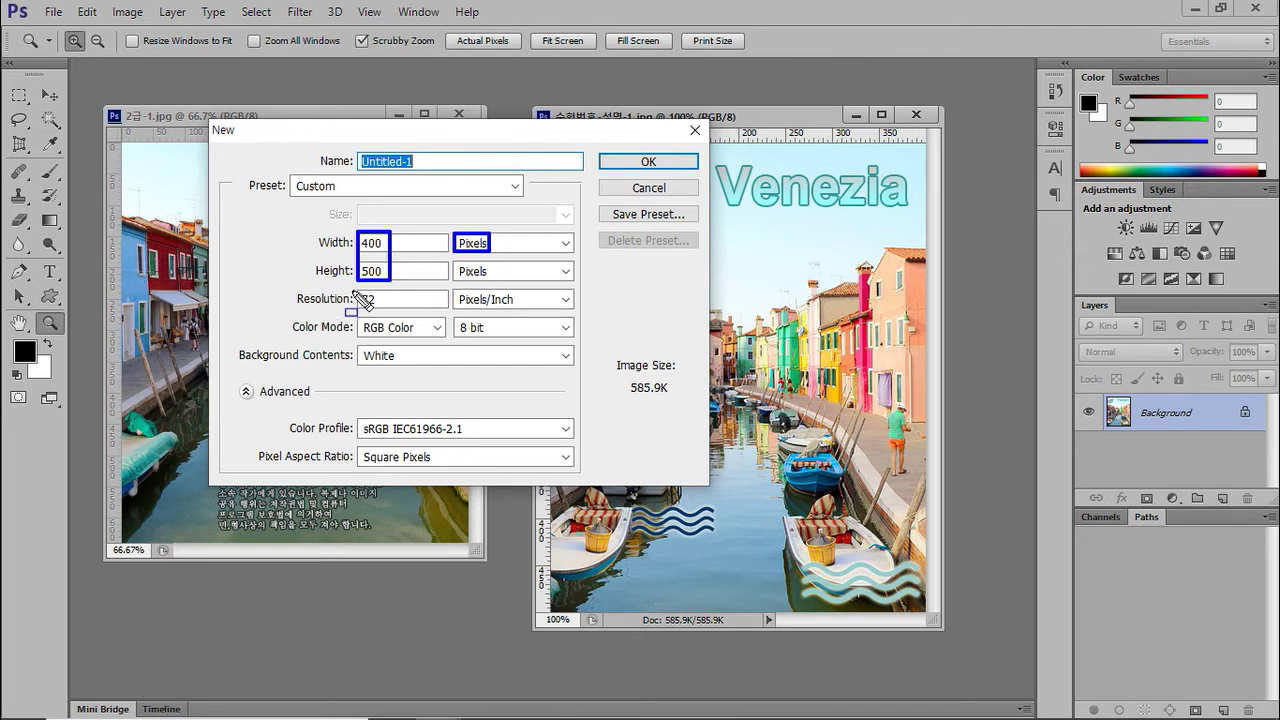
mouse_move(356, 290)
left_mouse_down()
mouse_move(362, 316)
mouse_move(395, 313)
left_mouse_up()
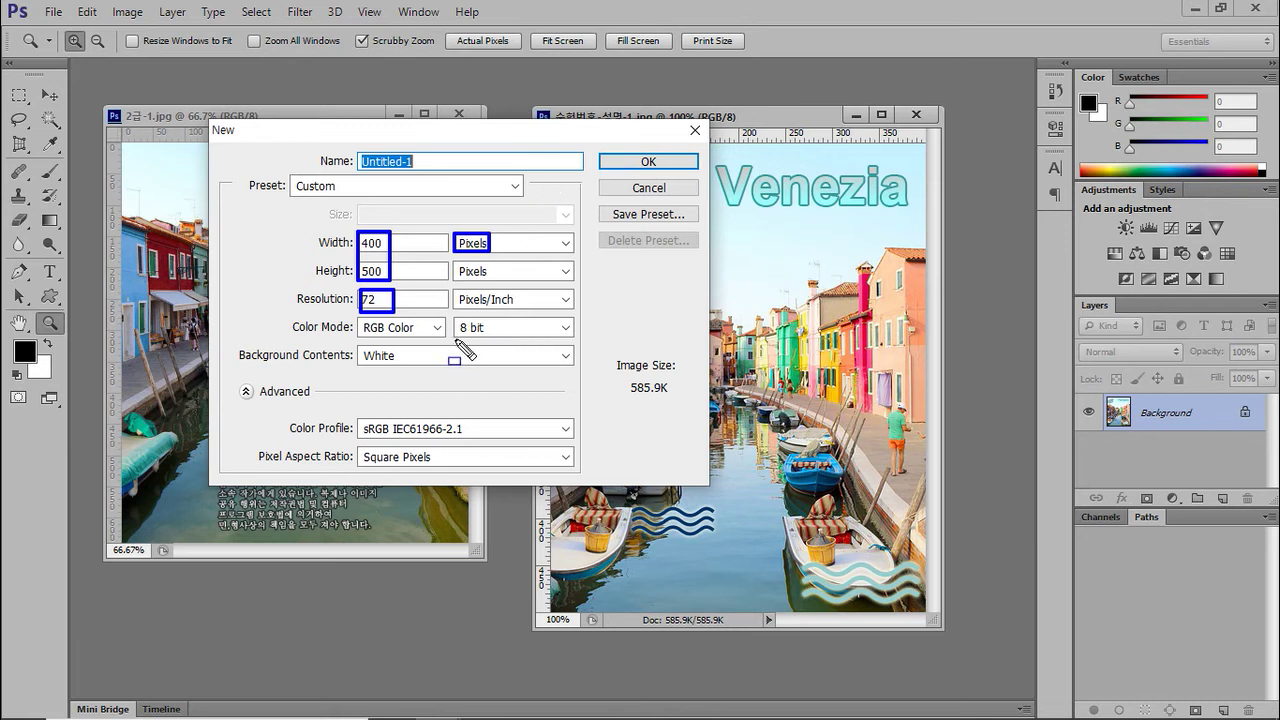
mouse_move(357, 316)
left_mouse_down()
mouse_move(415, 341)
mouse_move(425, 318)
left_mouse_up()
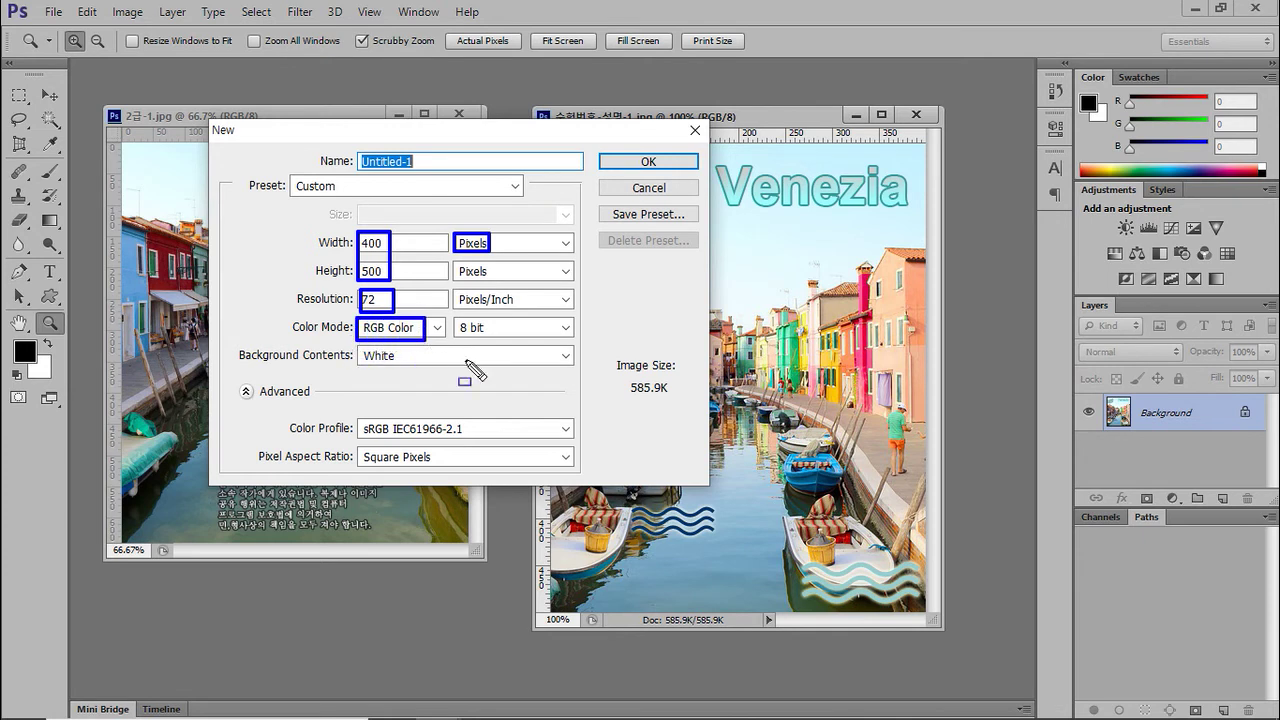
mouse_move(624, 138)
left_mouse_down()
mouse_move(626, 184)
mouse_move(678, 182)
left_mouse_up()
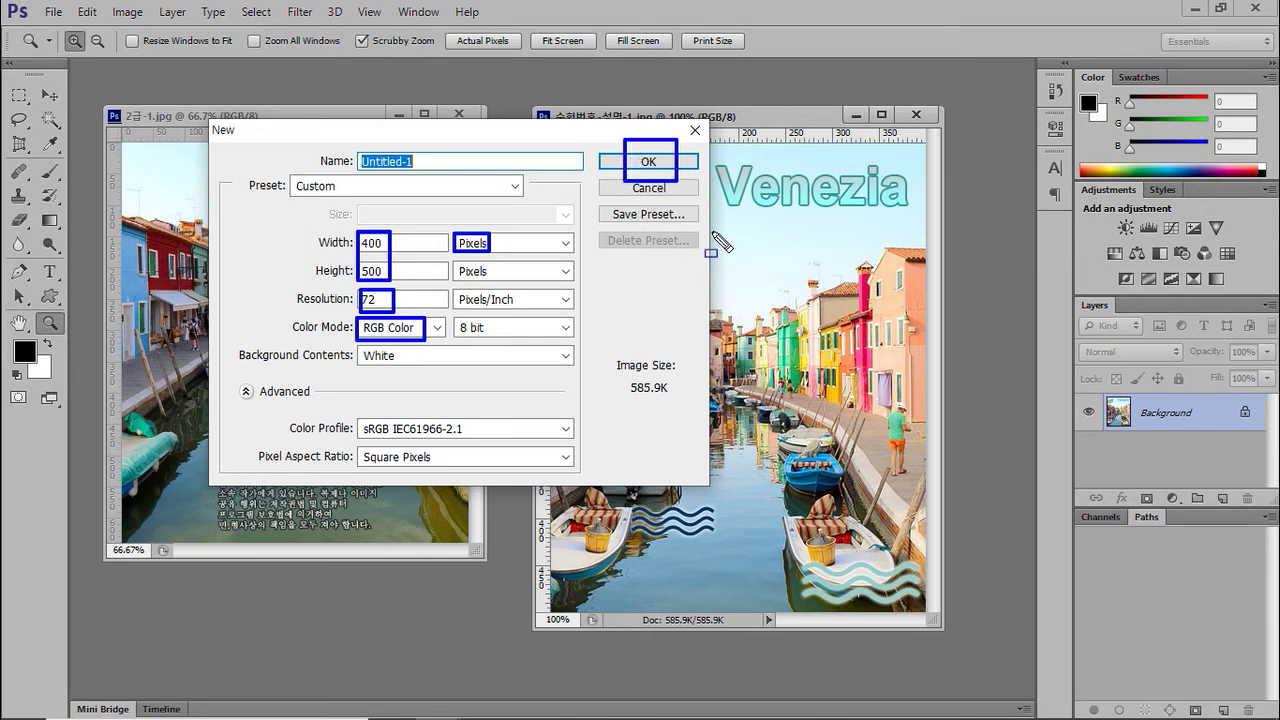
key("Escape")
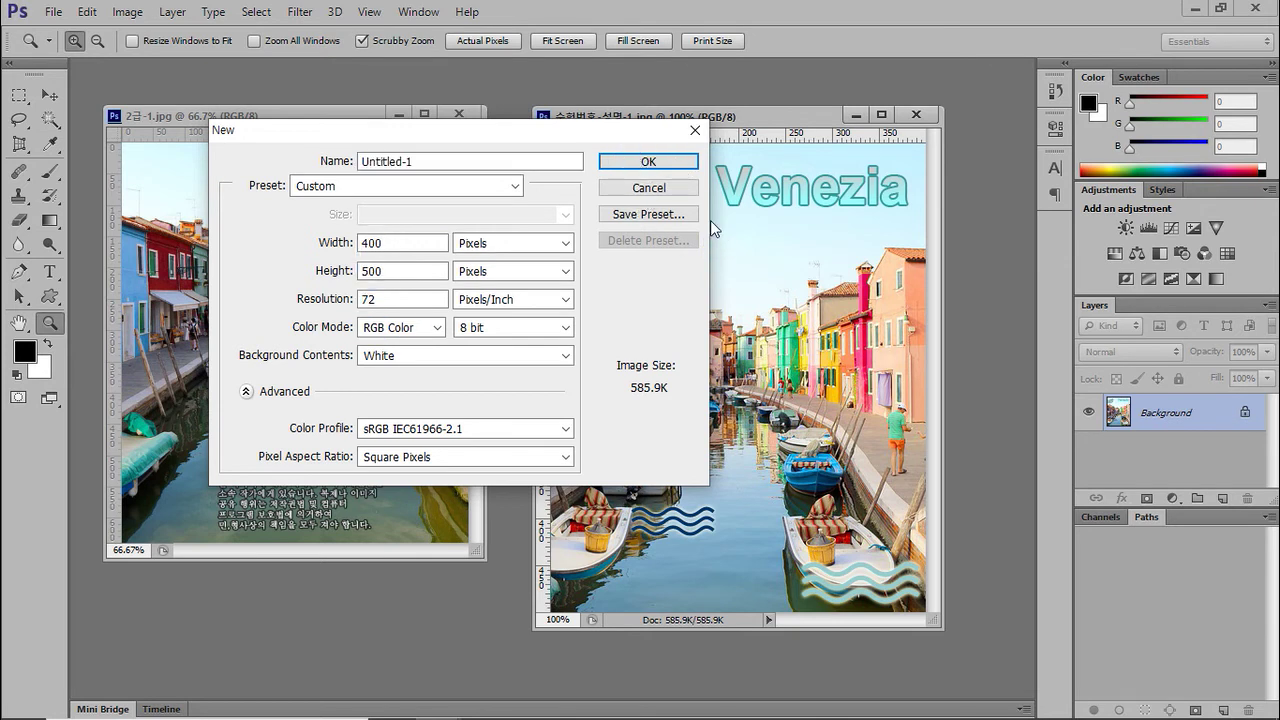
left_click(668, 164)
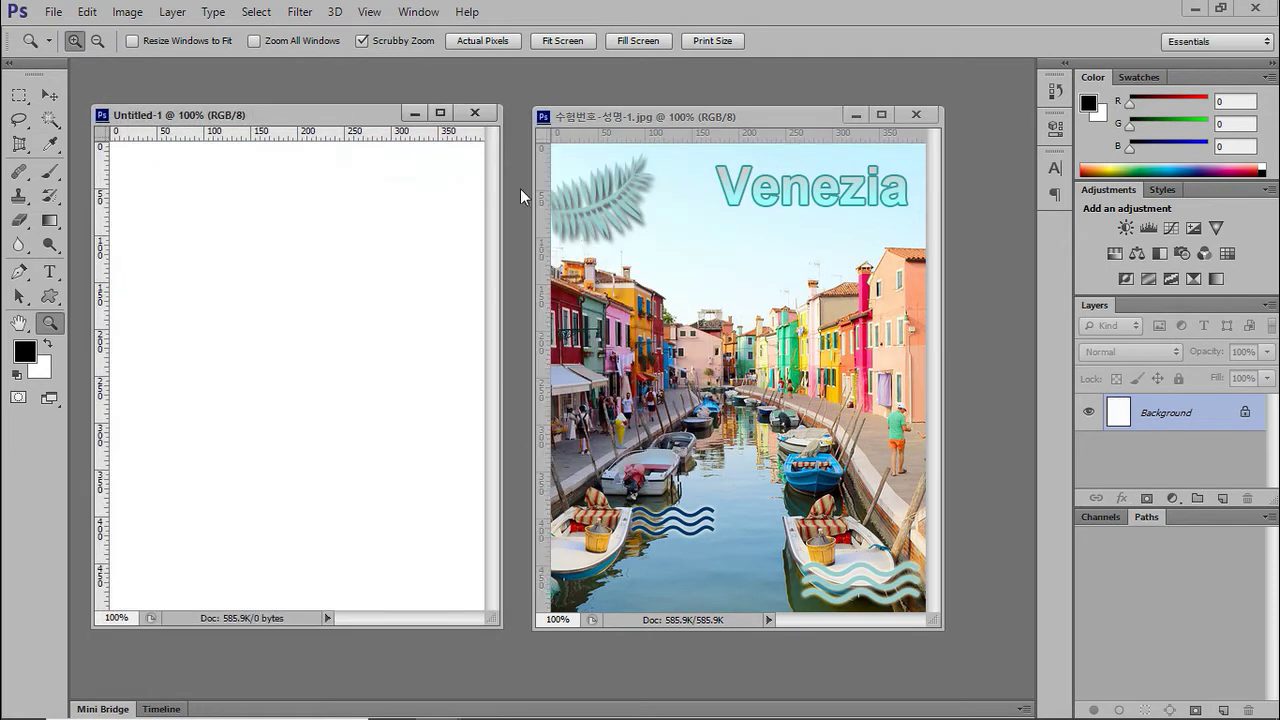
- Arrange the document windows so the blank canvas and the 2급-1.jpg photo are both accessible
left_click_drag(362, 118, 376, 206)
left_click_drag(124, 120, 422, 188)
left_click_drag(341, 206, 340, 113)
left_click_drag(605, 175, 658, 172)
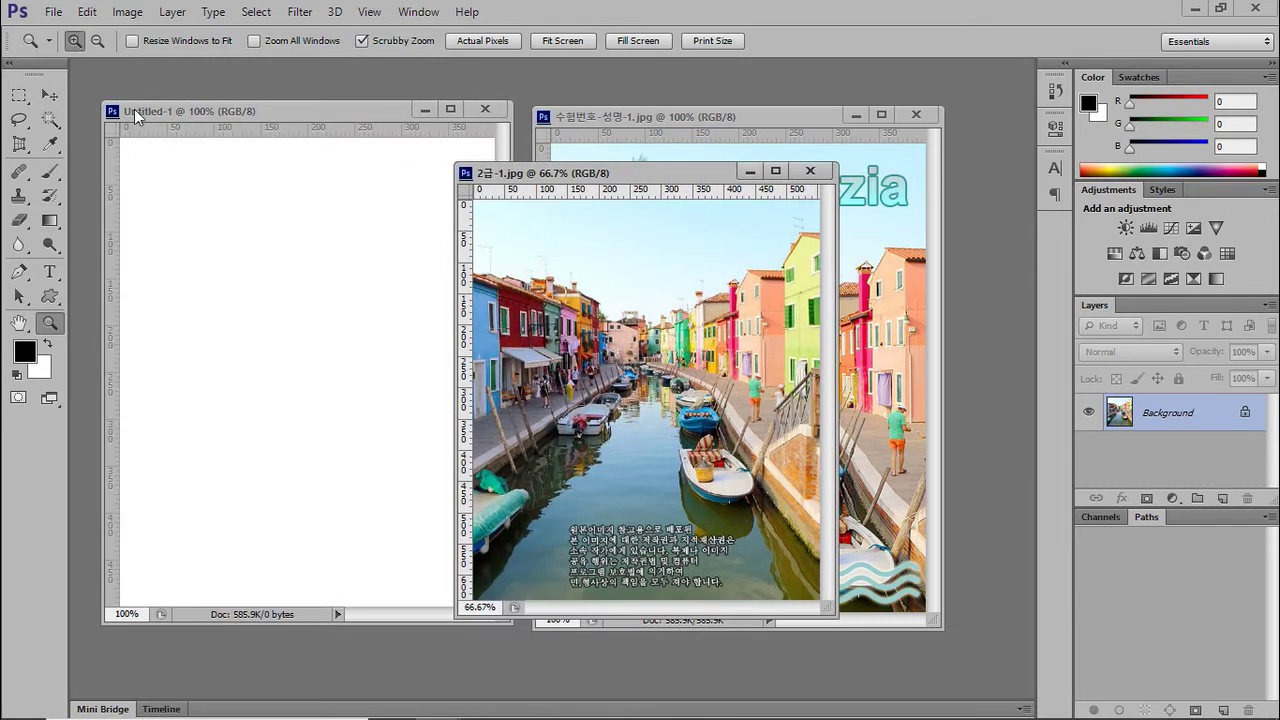
- Copy the canal photo from 2급-1.jpg into the blank document with the Move tool and close the source image
left_click(50, 94)
left_click_drag(570, 334, 323, 327)
key("ctrl+z")
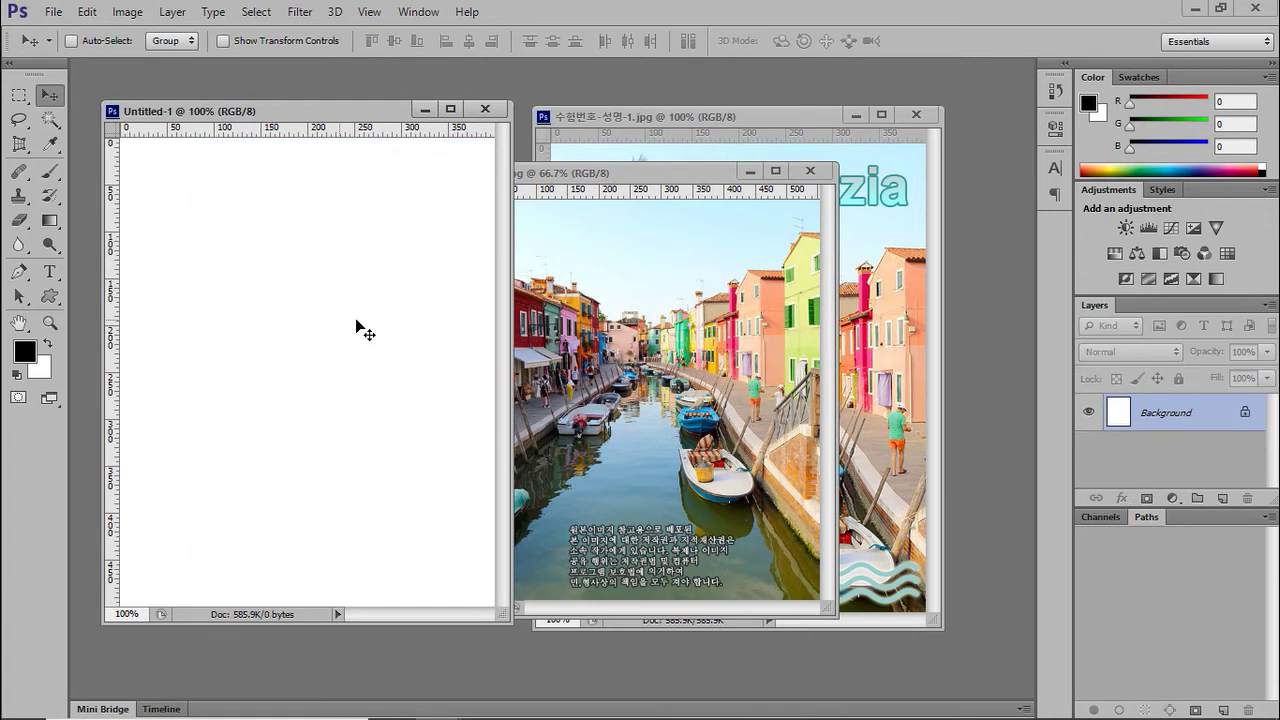
left_click(632, 180)
left_click_drag(620, 300, 330, 306)
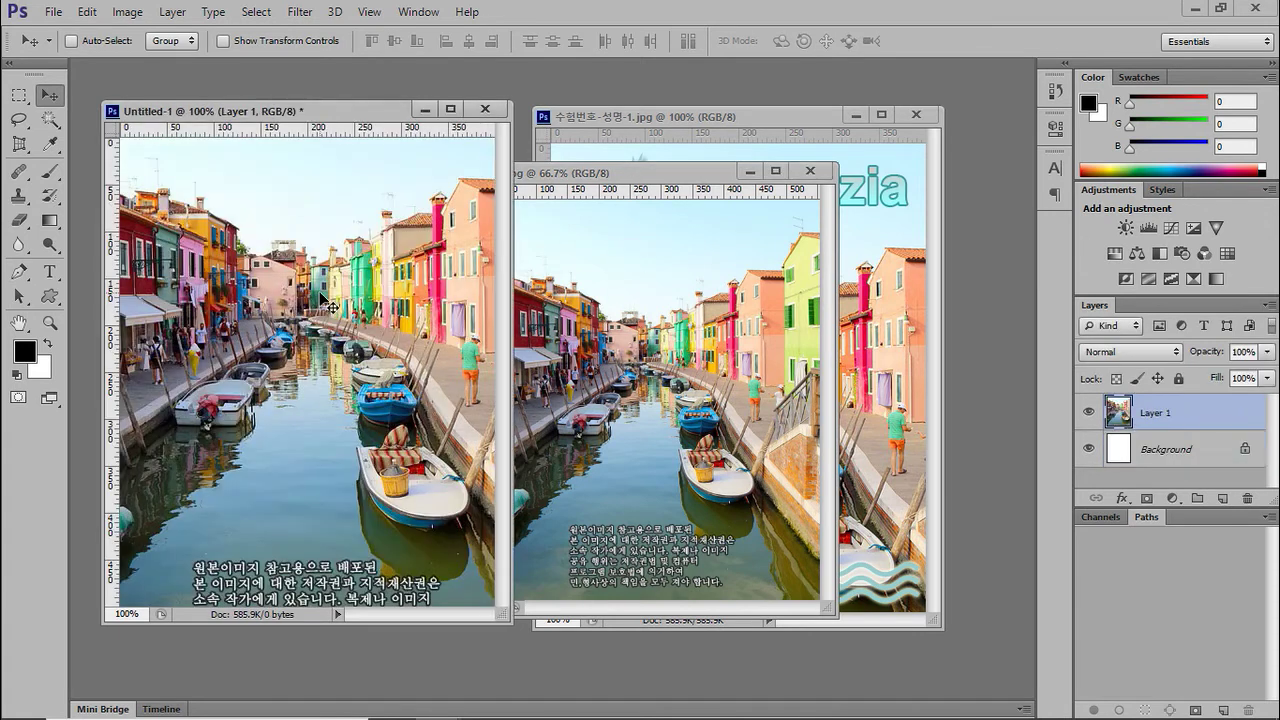
left_click(811, 171)
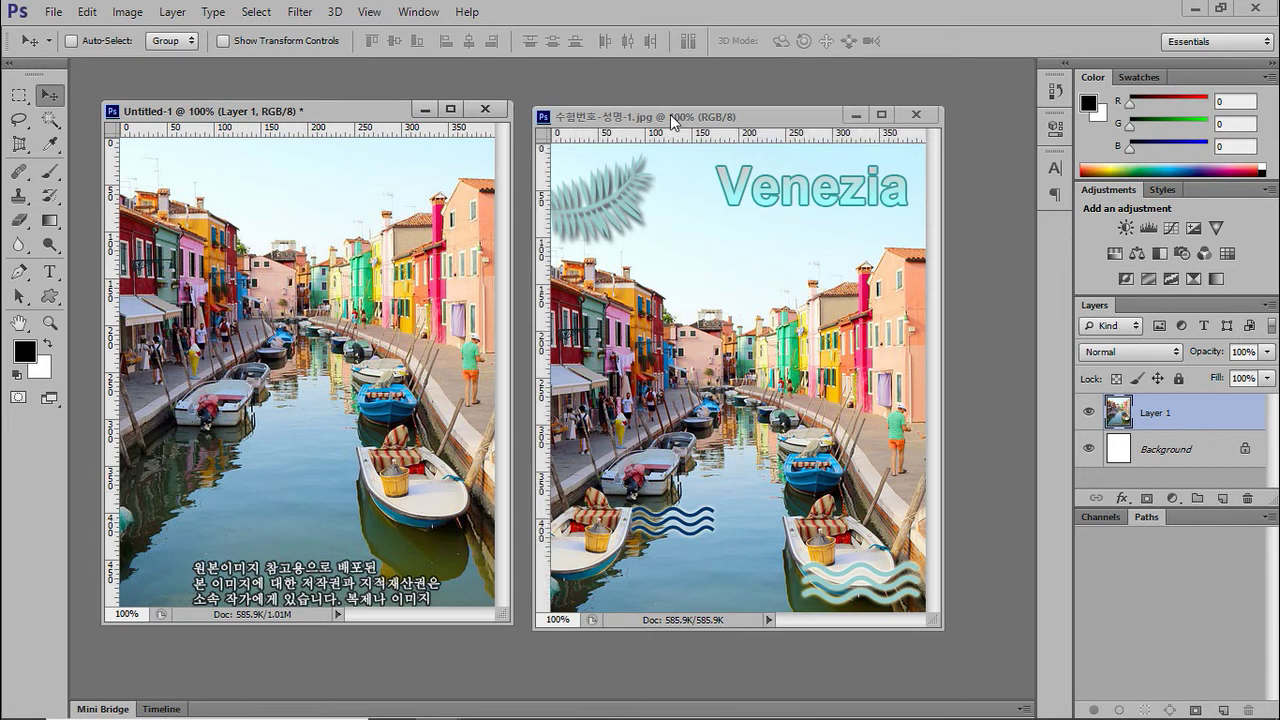
- Move the photo layer about 43 px down and slightly left to match the reference composition
left_click_drag(670, 114, 679, 108)
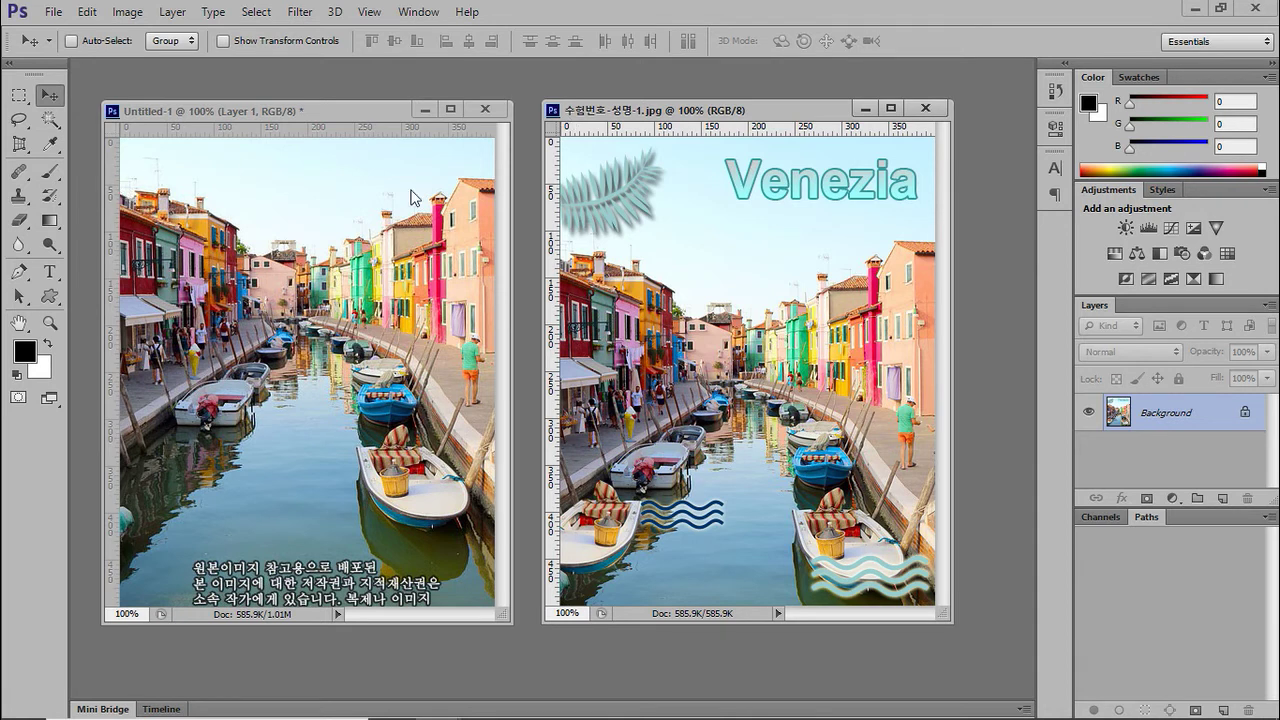
left_click(193, 199)
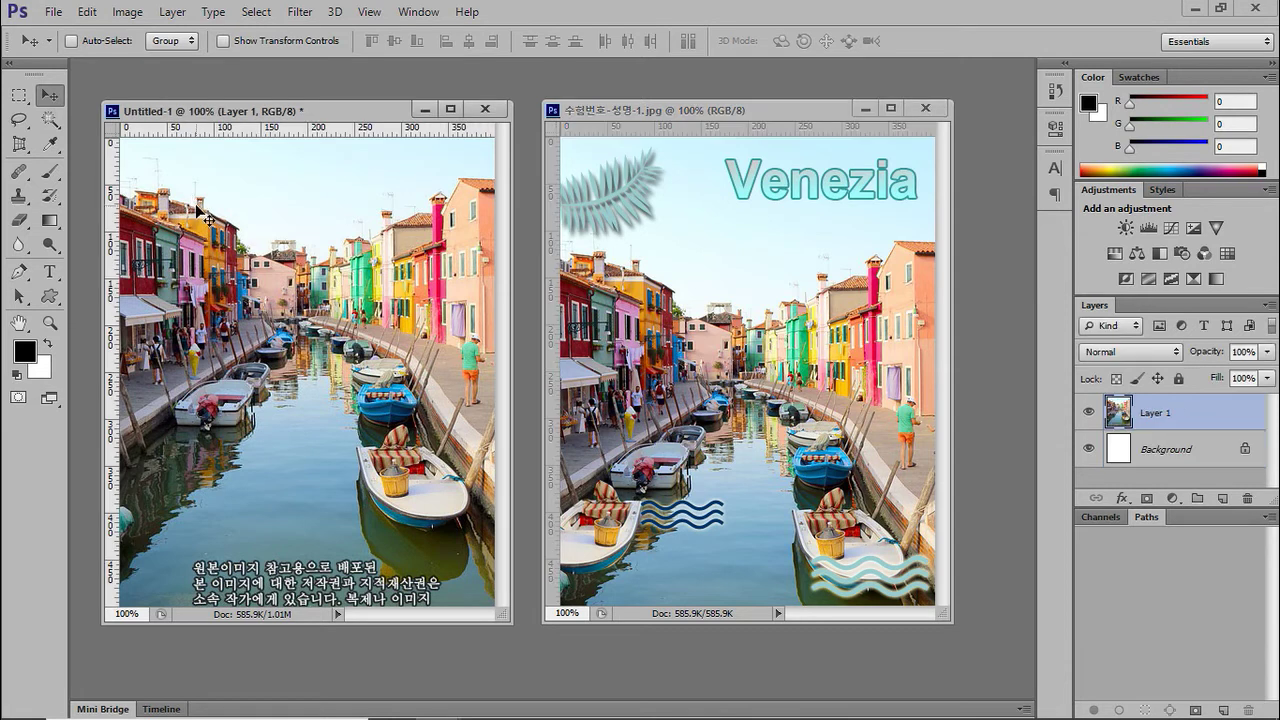
left_click_drag(213, 209, 202, 257)
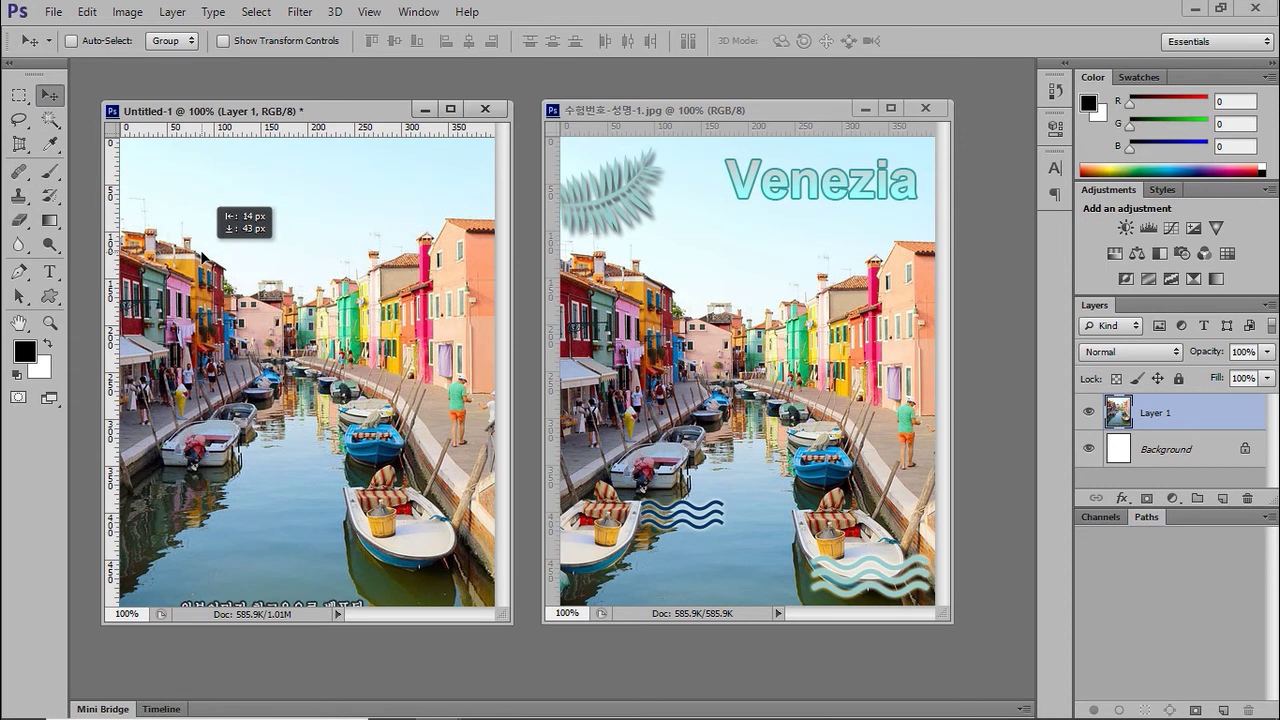
left_click_drag(423, 261, 429, 262)
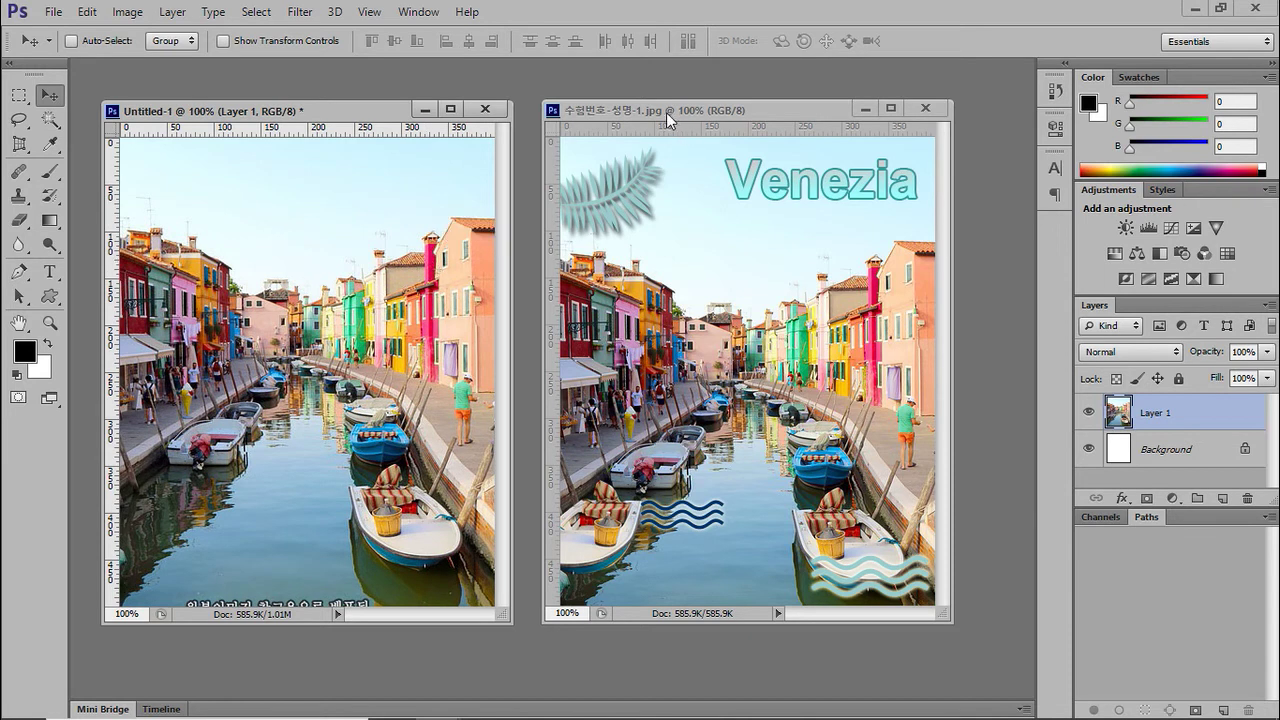
- Enlarge the document window, then slightly scale up and reposition the photo layer with Free Transform
left_click_drag(667, 112, 633, 112)
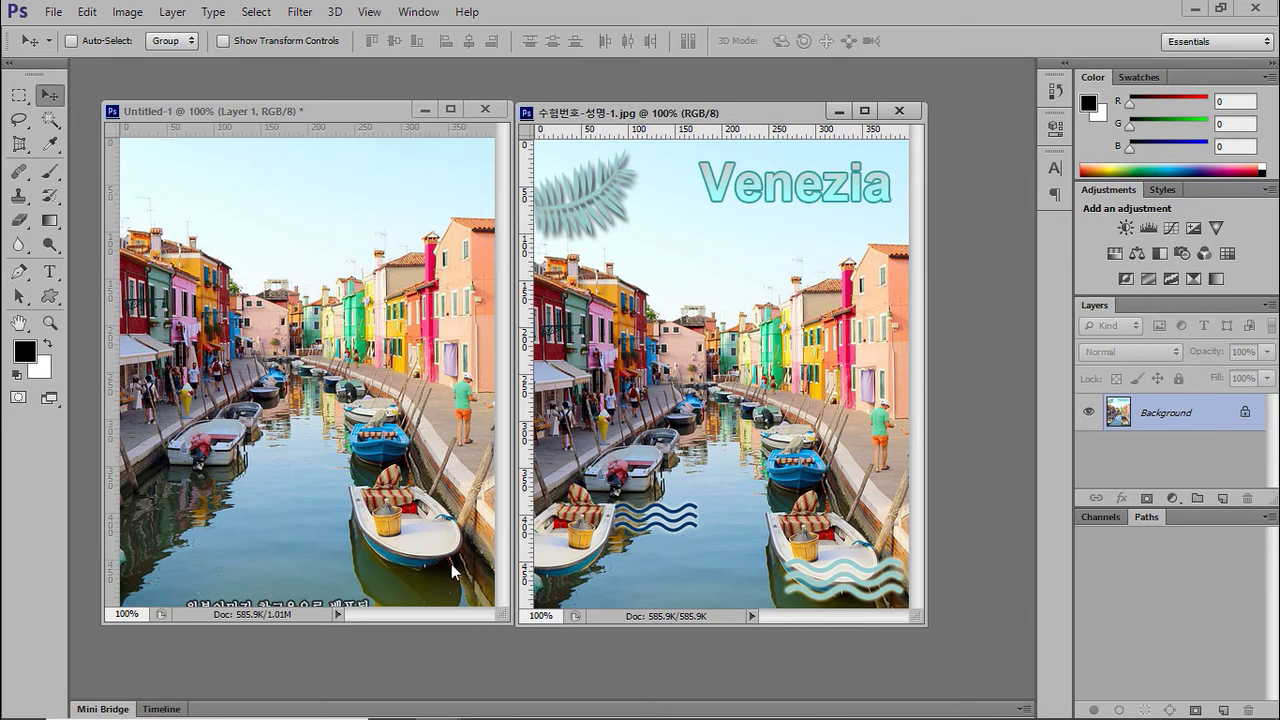
left_click_drag(506, 622, 603, 713)
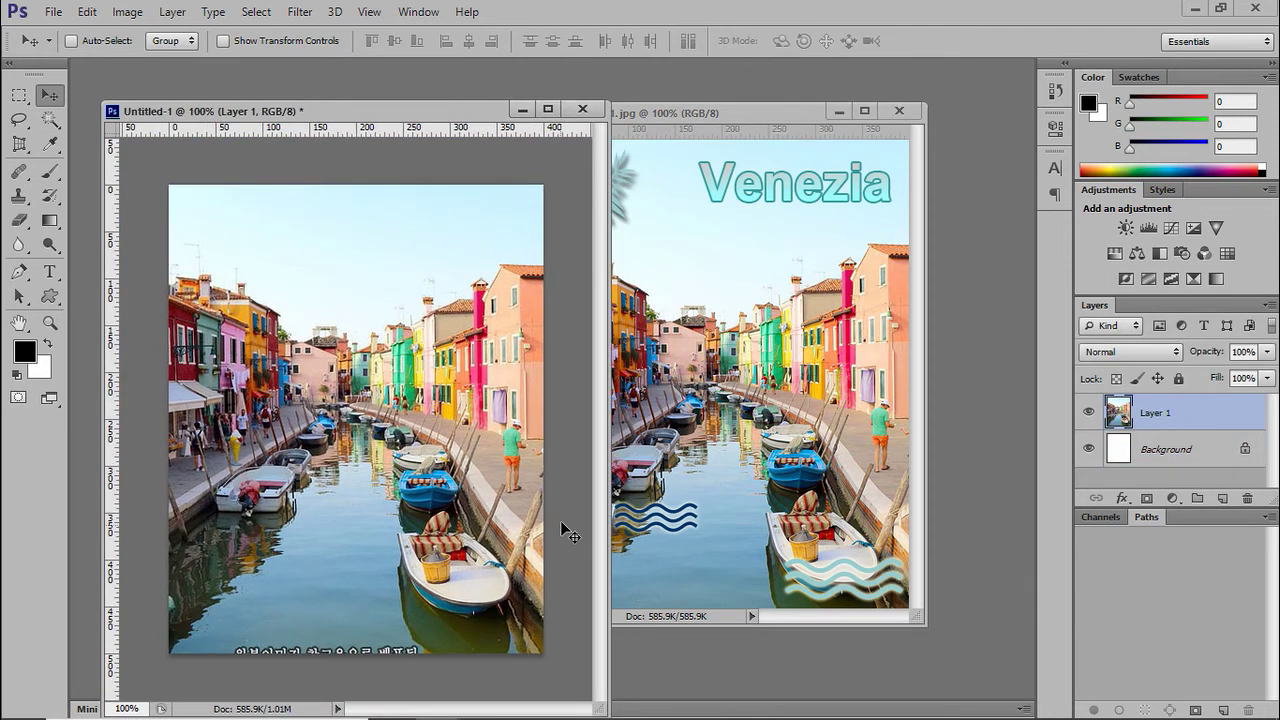
key("ctrl+t")
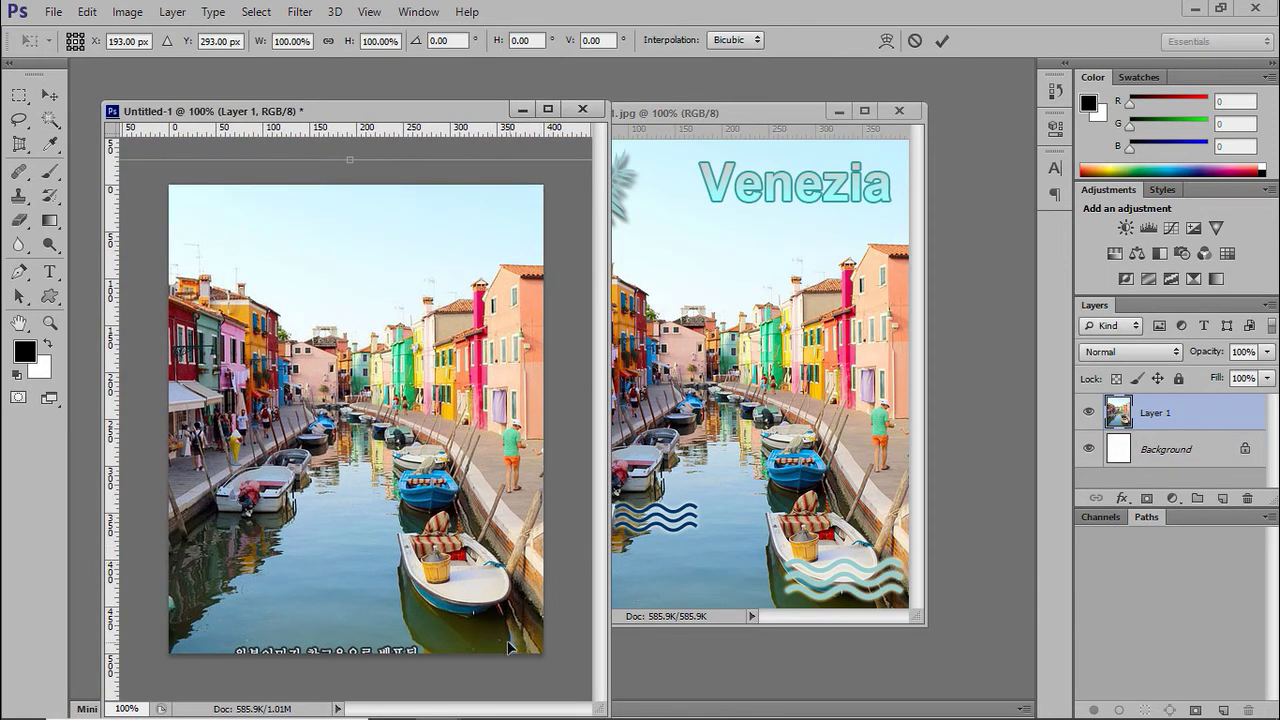
left_click_drag(408, 505, 320, 427)
left_click_drag(527, 685, 558, 718)
left_click_drag(458, 552, 512, 570)
left_click(942, 41)
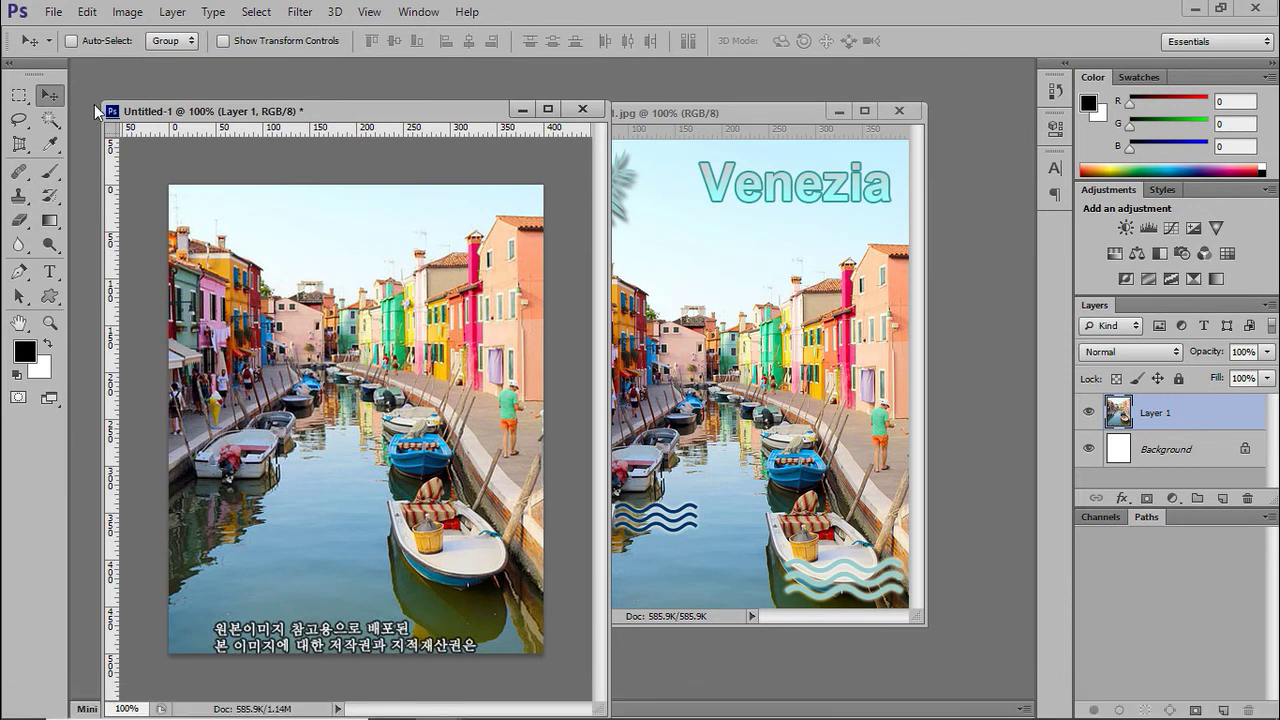
- Place the document beside the reference image and move the photo layer down to align its buildings and boats with the reference
left_click_drag(105, 104, 170, 181)
left_click_drag(249, 199, 175, 107)
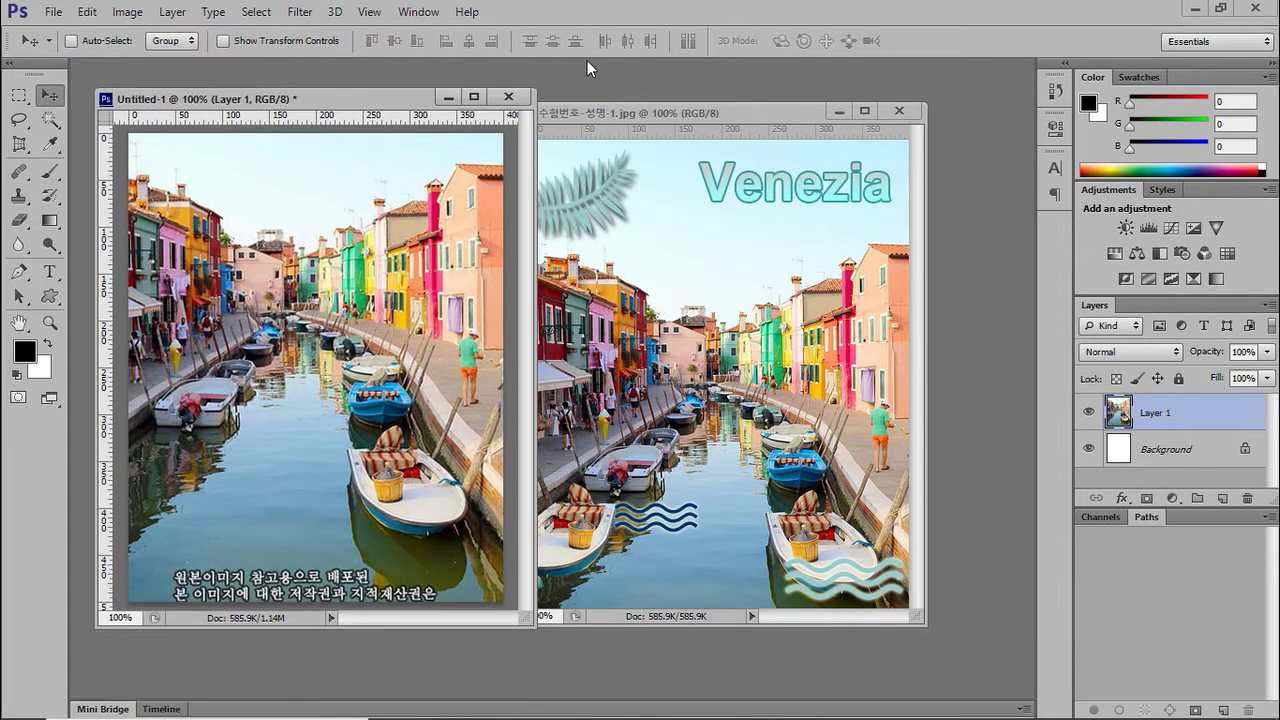
left_click_drag(600, 110, 630, 100)
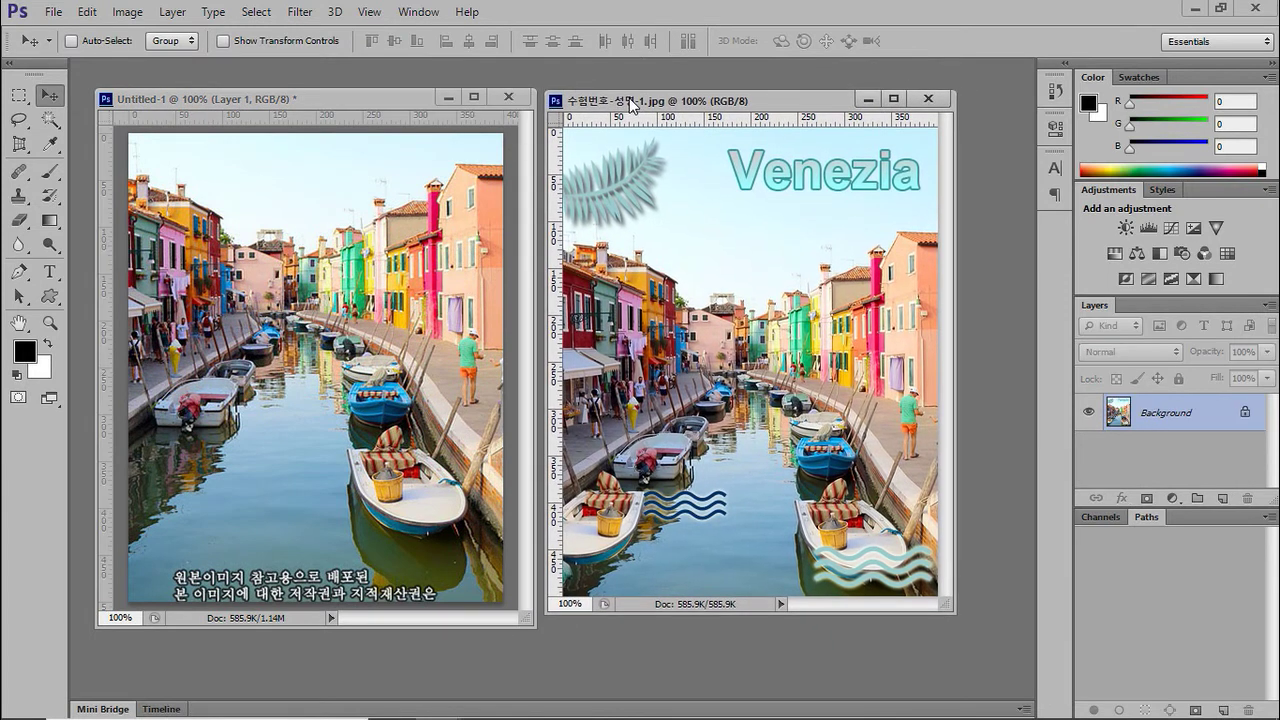
left_click(265, 277)
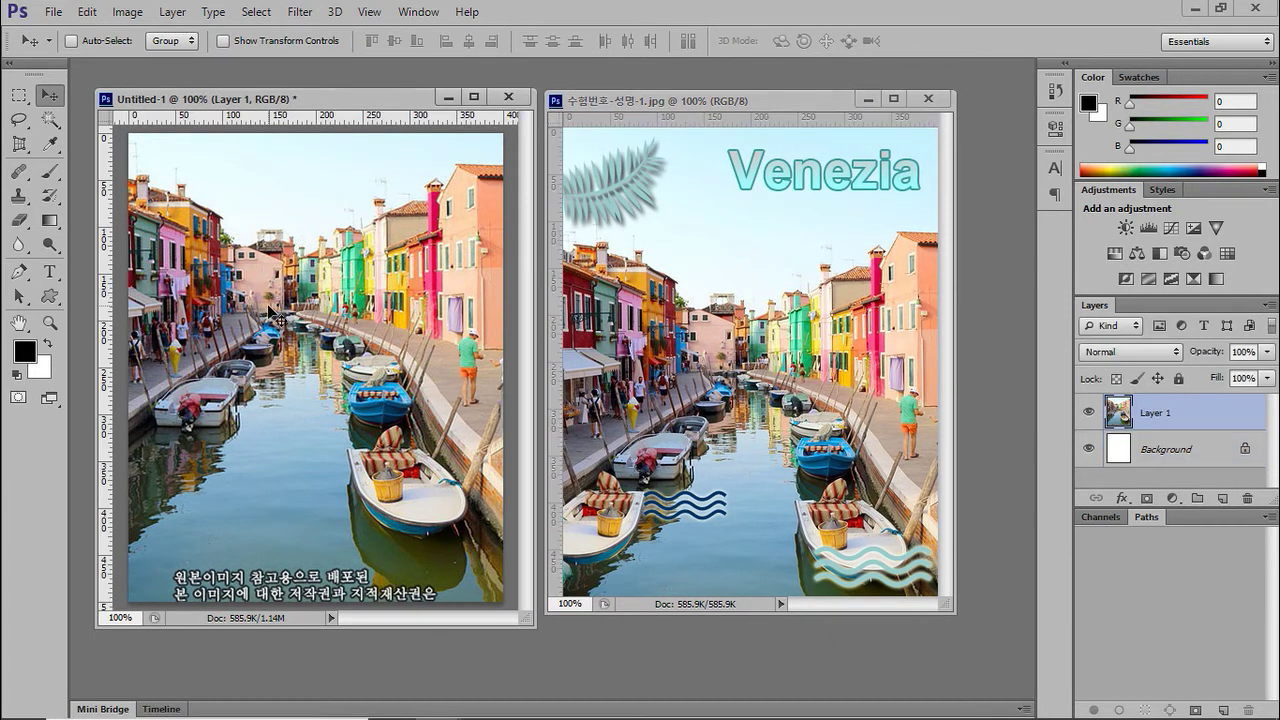
left_click_drag(161, 197, 156, 247)
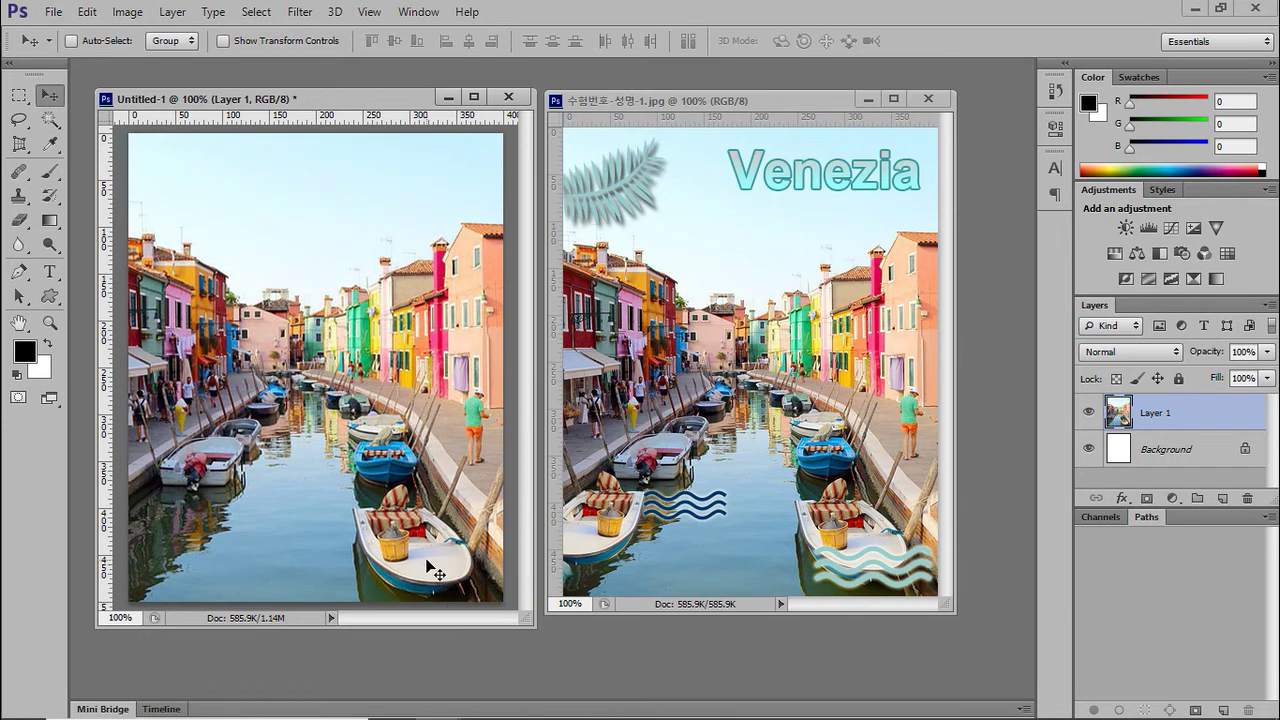
- Scale the photo layer to about 98% with Free Transform, shift it slightly up and left, and place the document beside the reference
left_click_drag(533, 628, 731, 713)
key("ctrl+t")
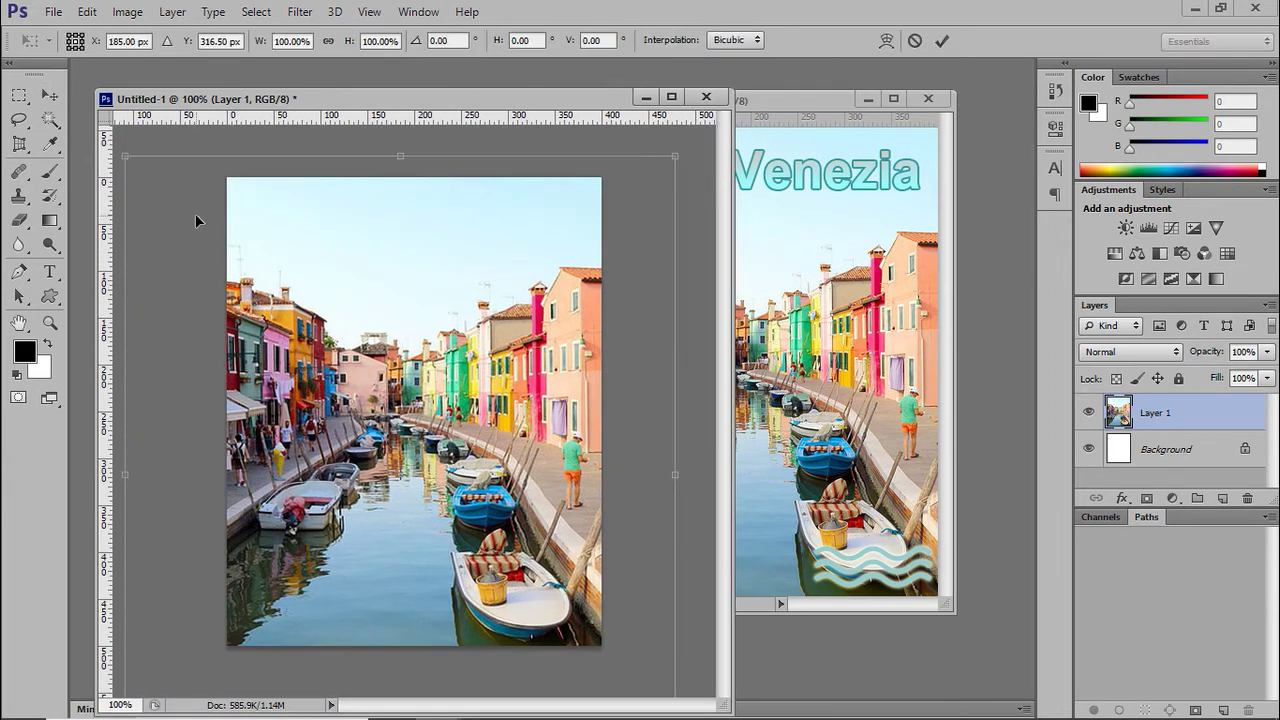
left_click_drag(126, 155, 135, 168)
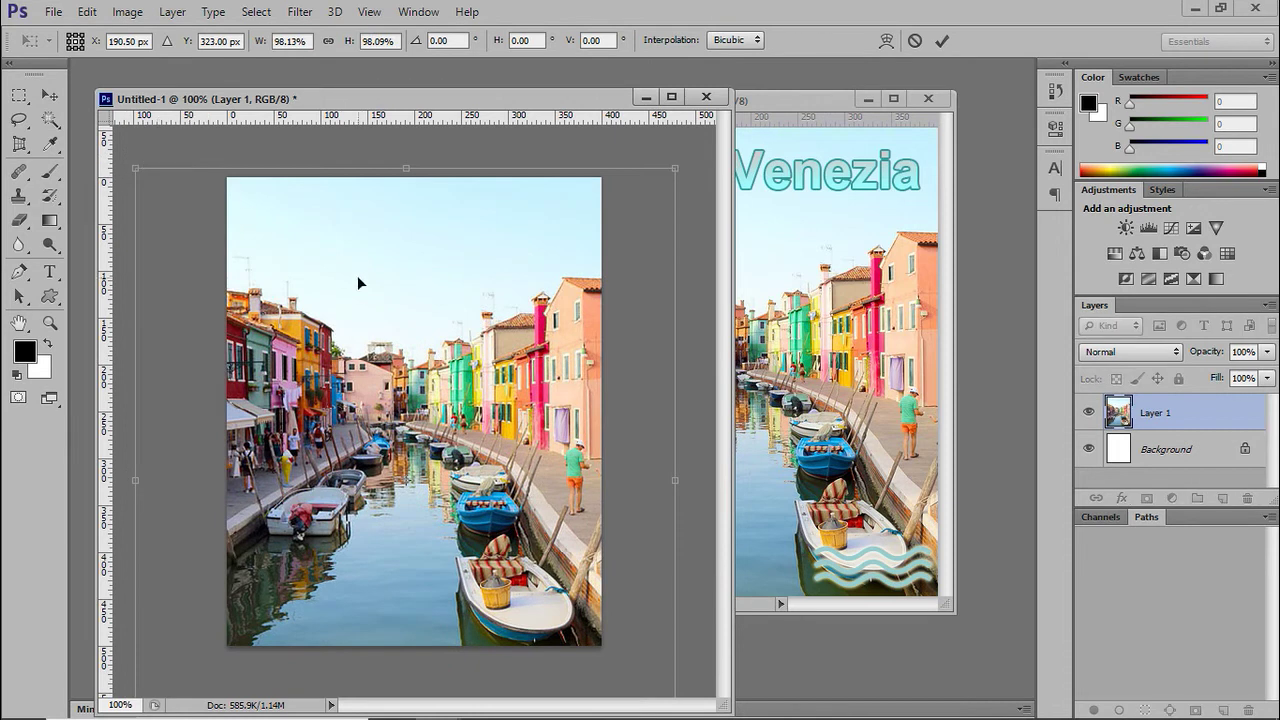
left_click_drag(362, 287, 357, 263)
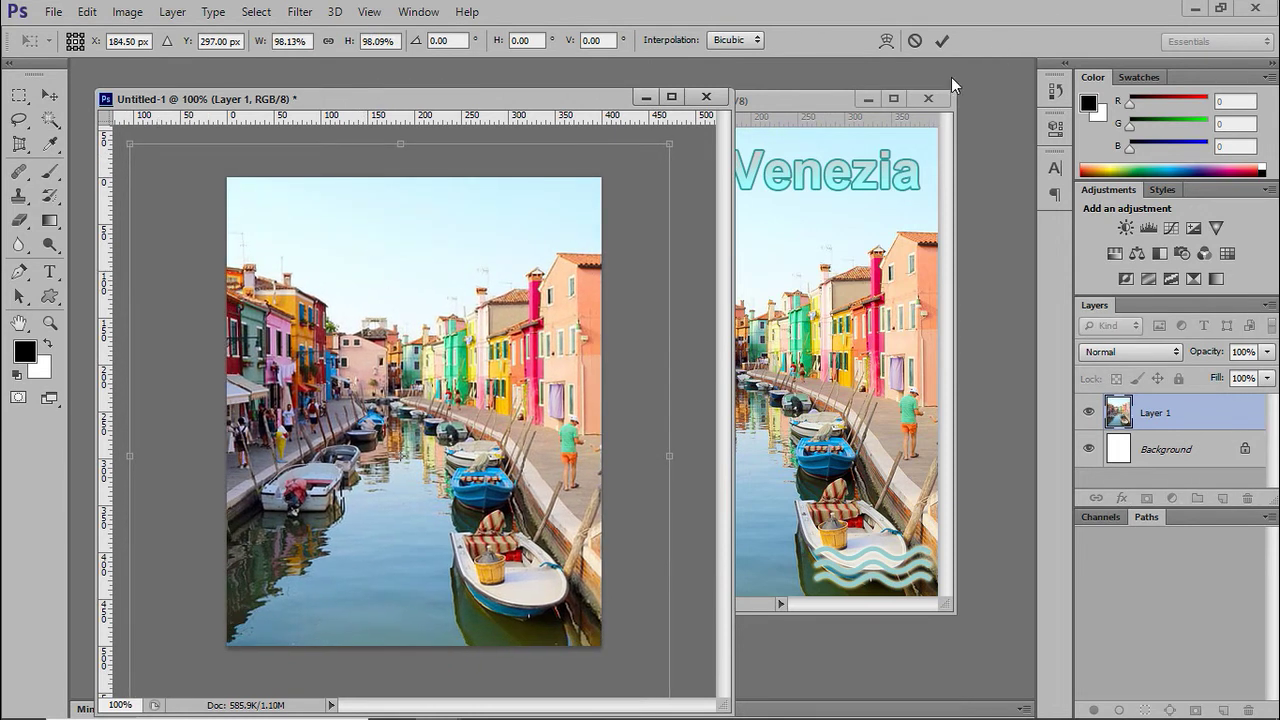
left_click(941, 41)
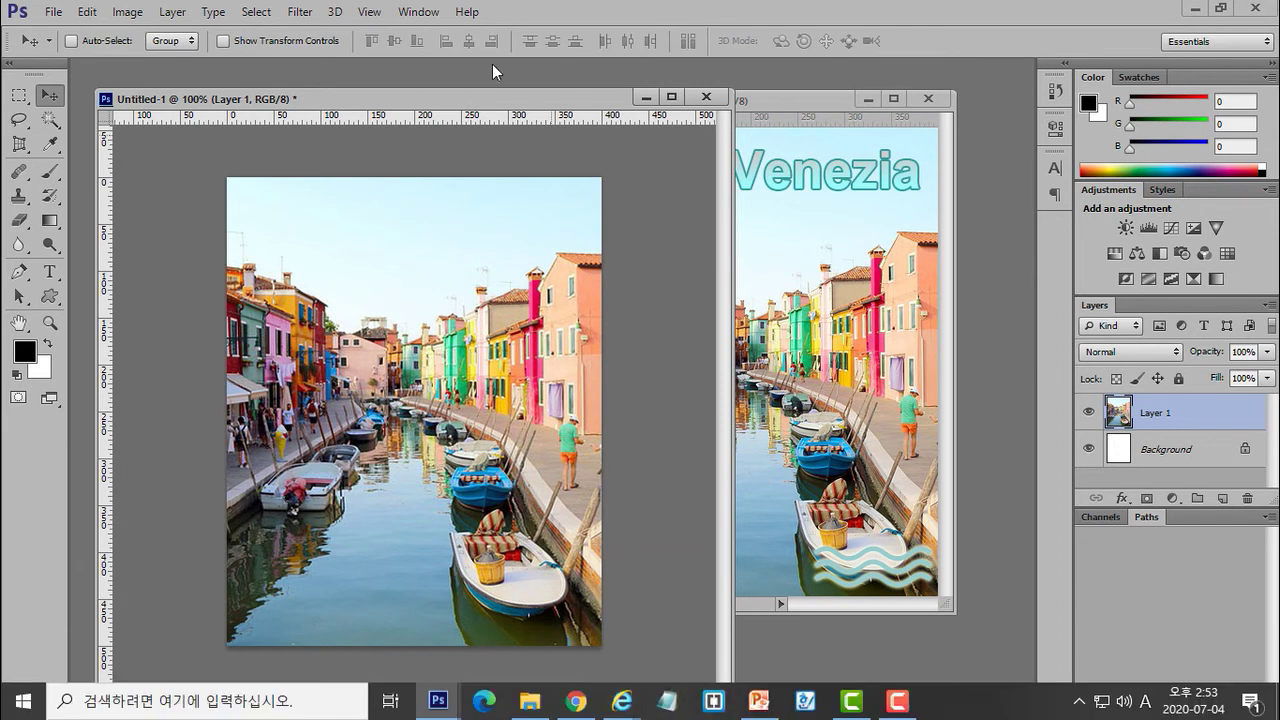
left_click_drag(93, 84, 287, 156)
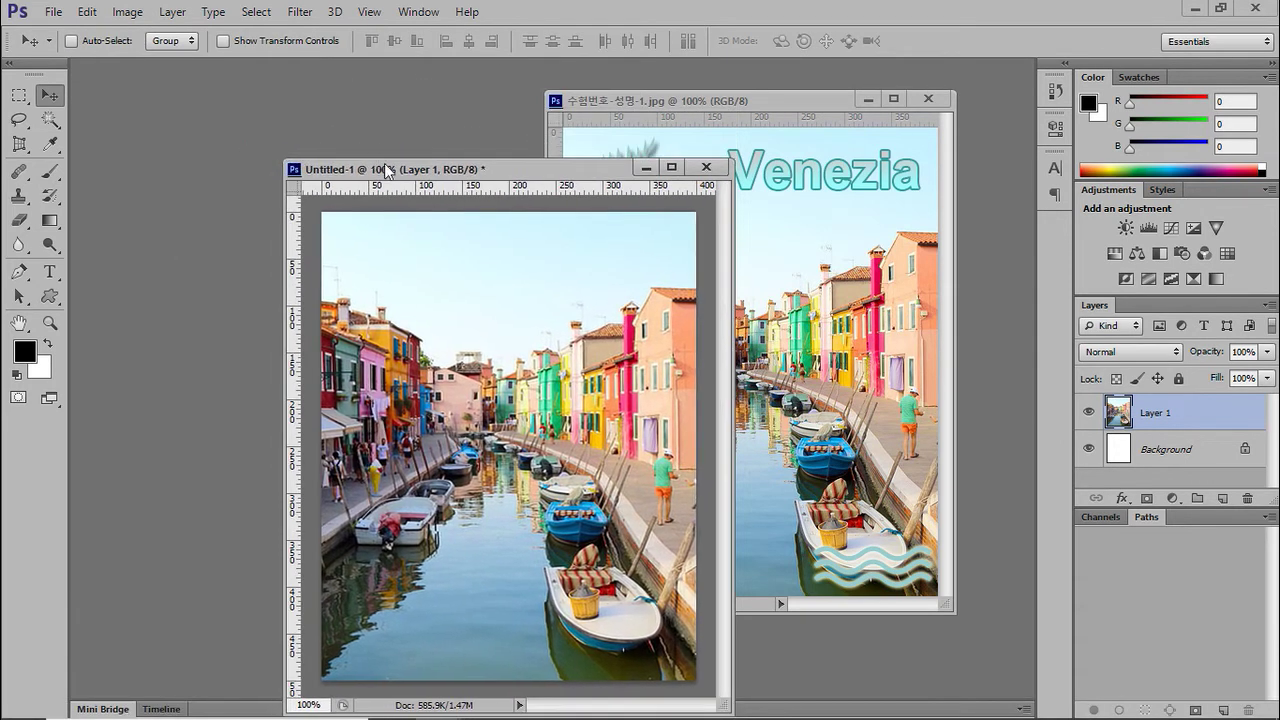
left_click_drag(388, 170, 189, 91)
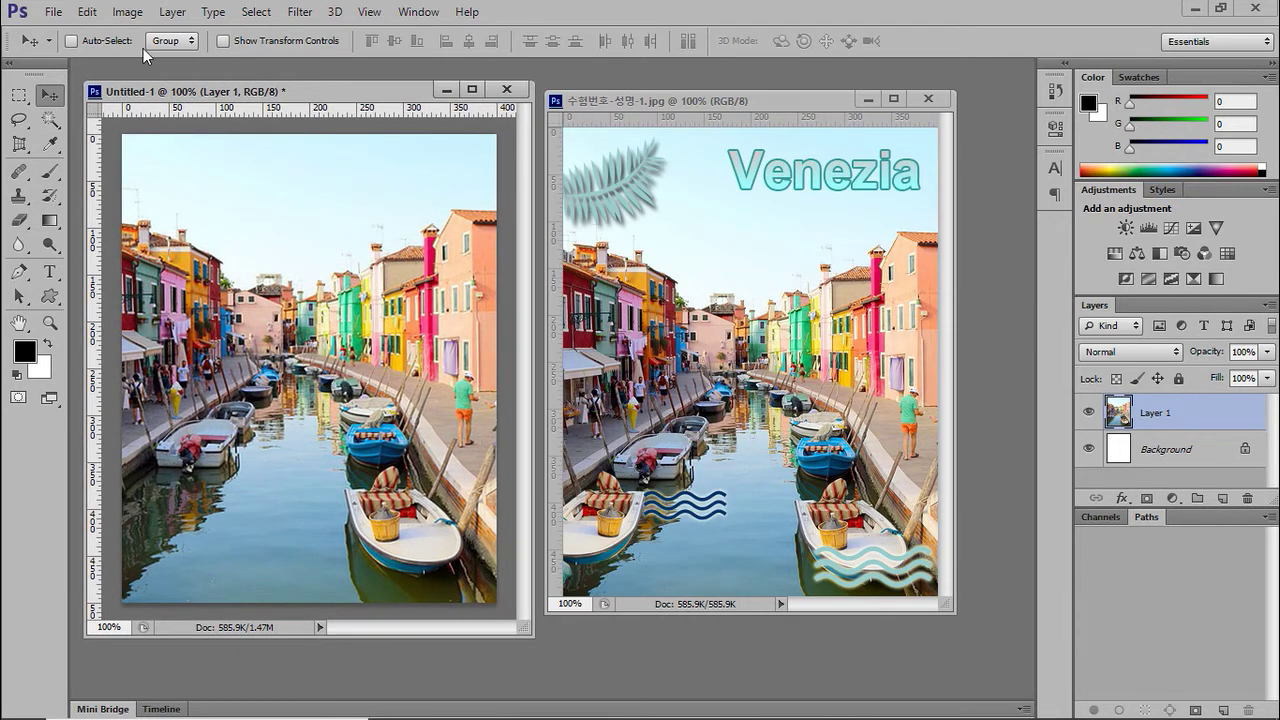
- Try to select the large front boat with the Quick Selection tool, then deselect it
left_click(16, 279)
left_click(16, 280)
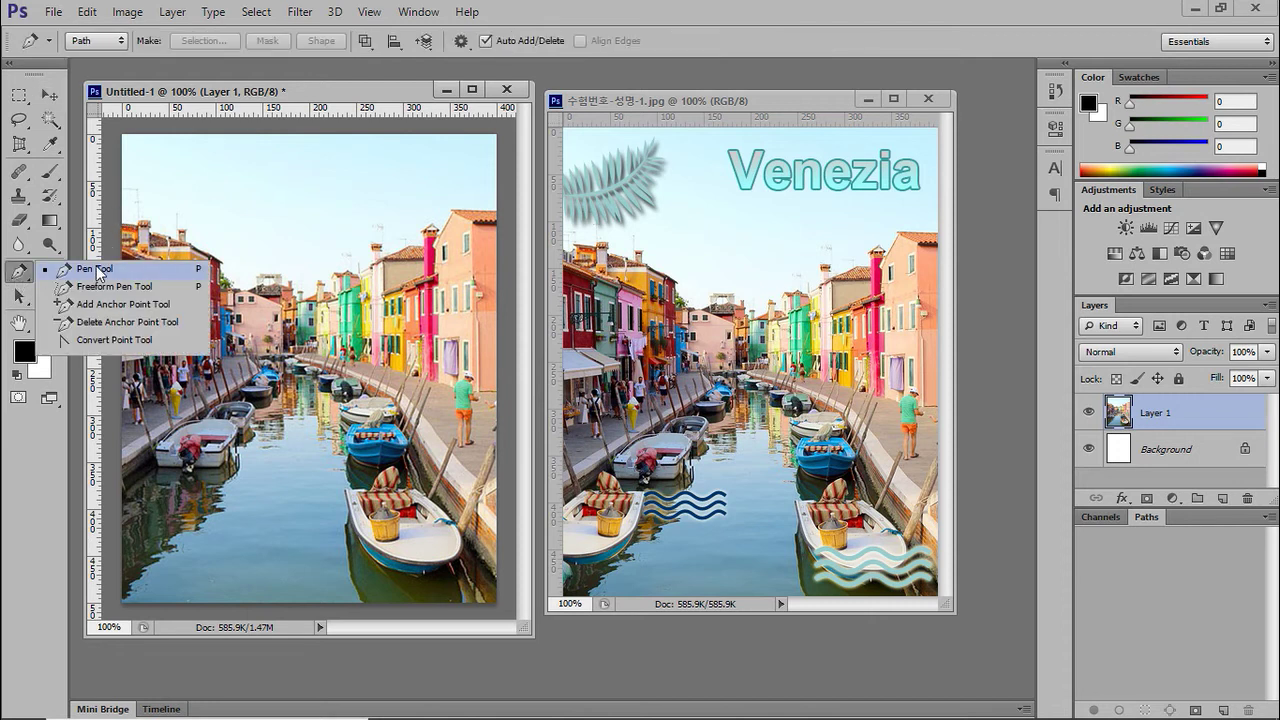
left_click(97, 270)
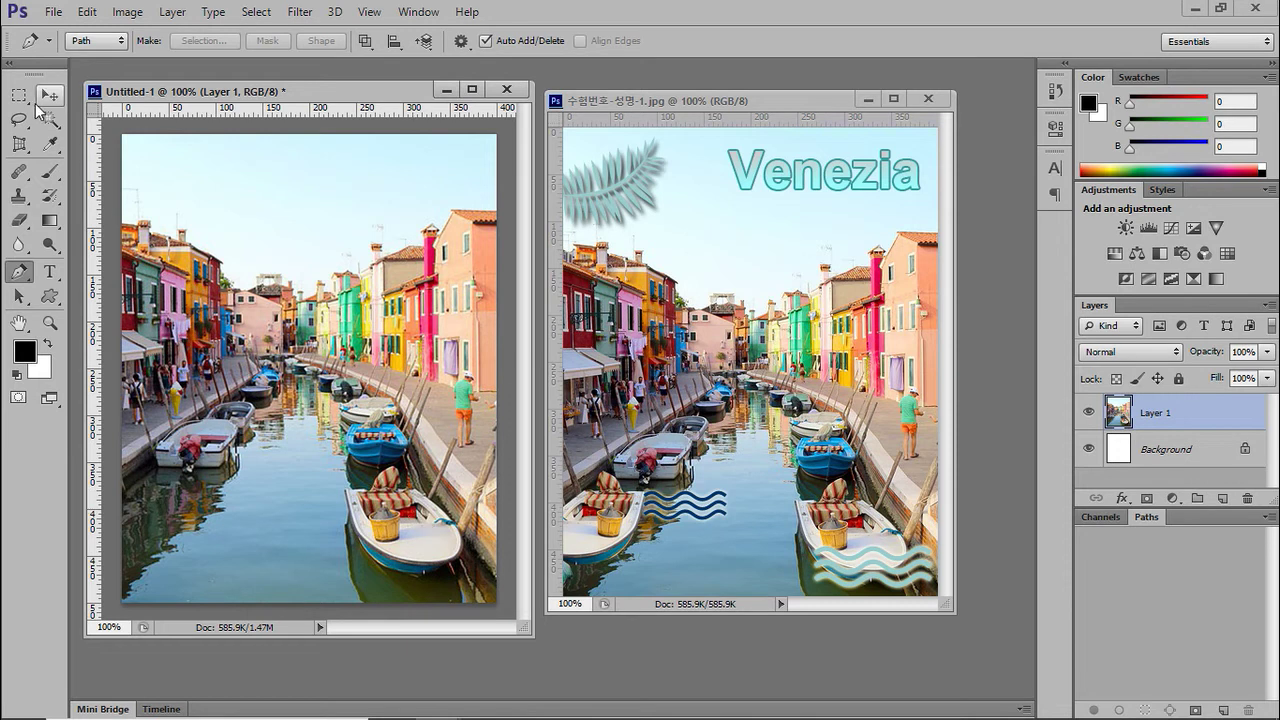
left_click(49, 119)
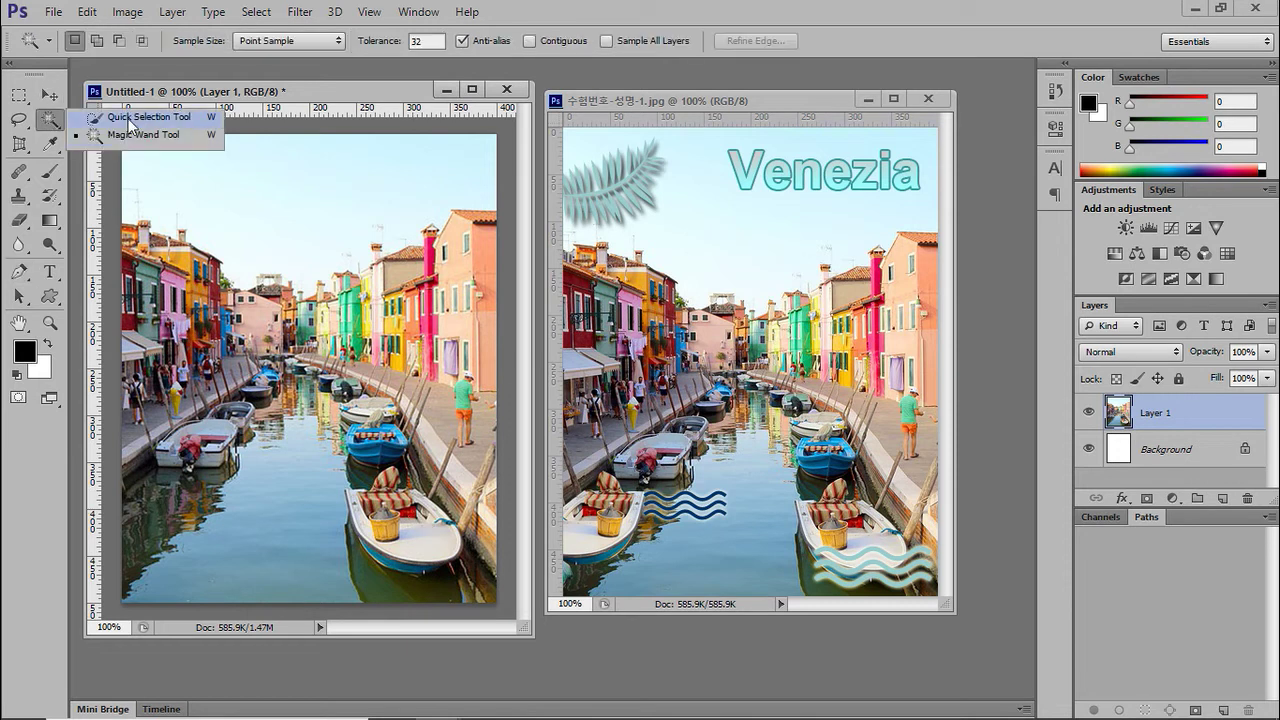
left_click(129, 118)
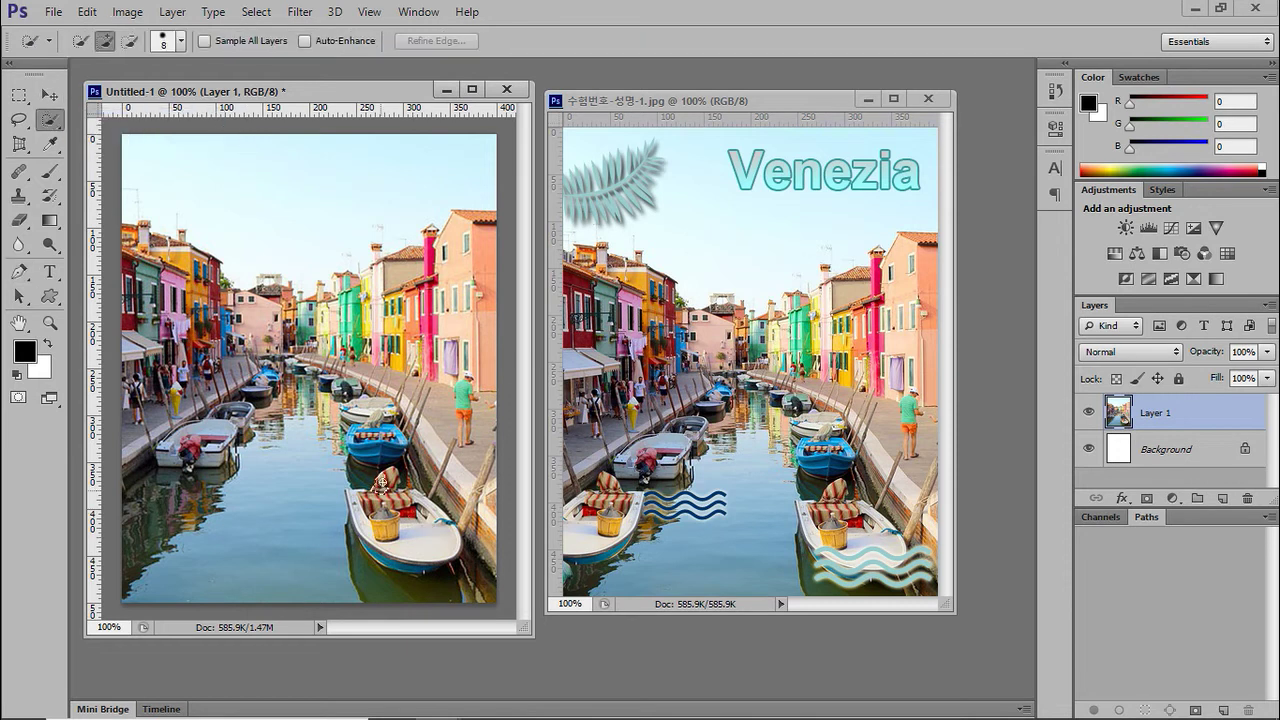
left_click_drag(386, 476, 367, 495)
mouse_move(378, 543)
left_mouse_down()
mouse_move(416, 560)
mouse_move(428, 496)
left_mouse_up()
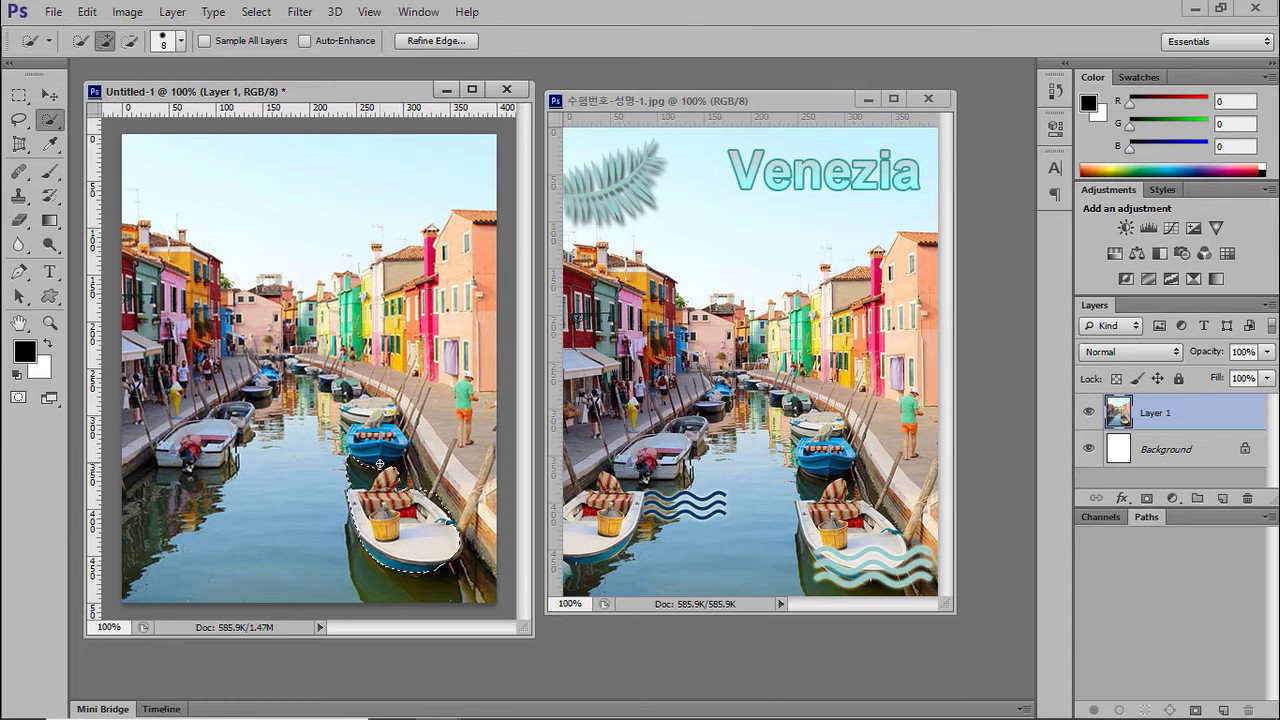
key("alt")
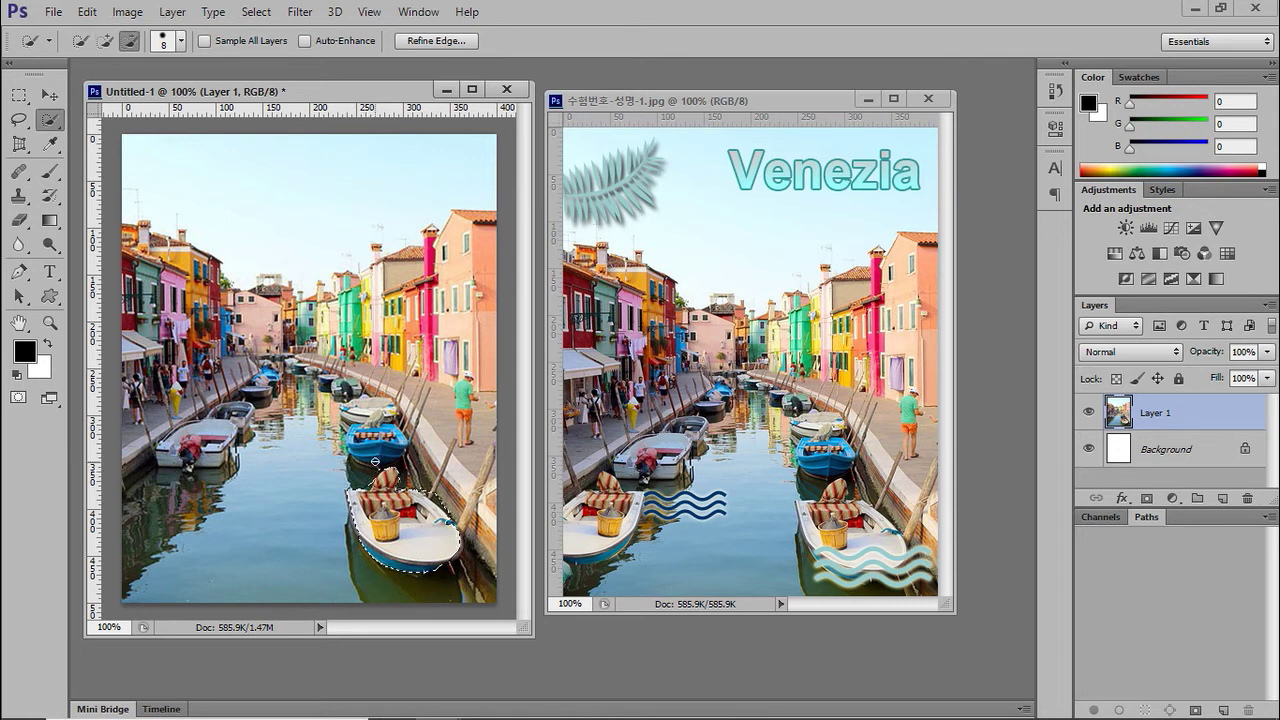
key("alt")
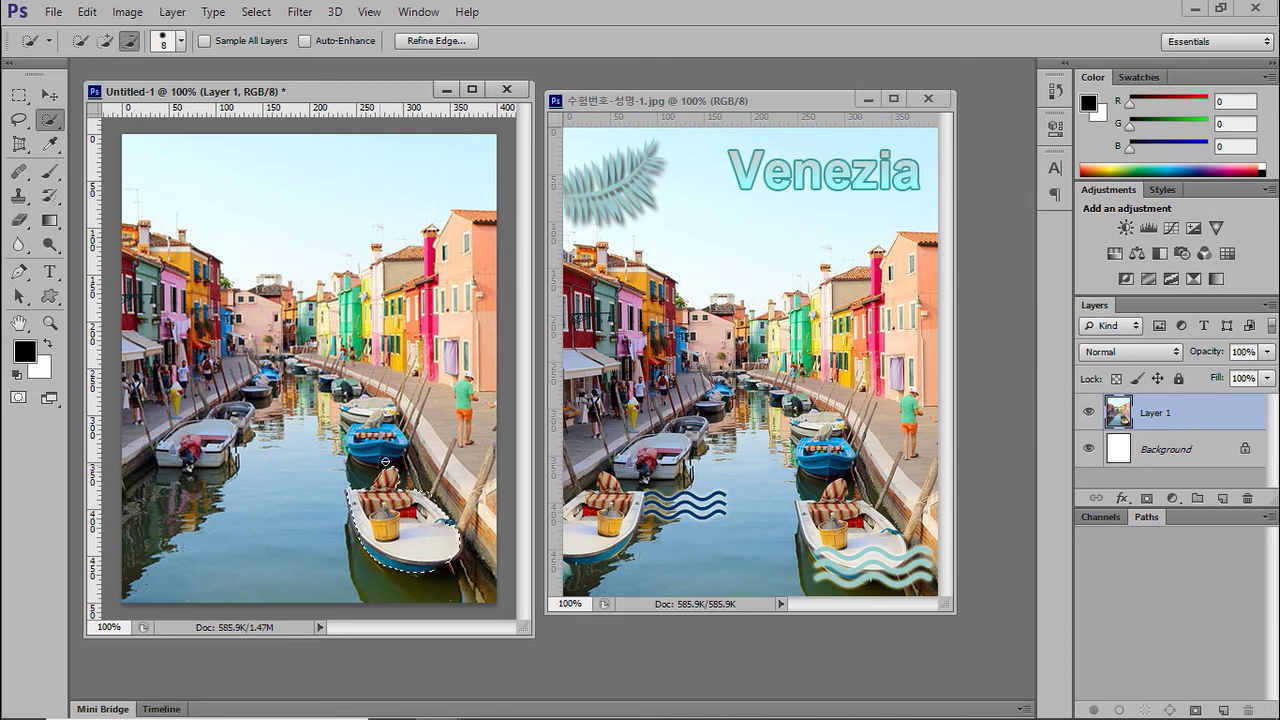
key("alt")
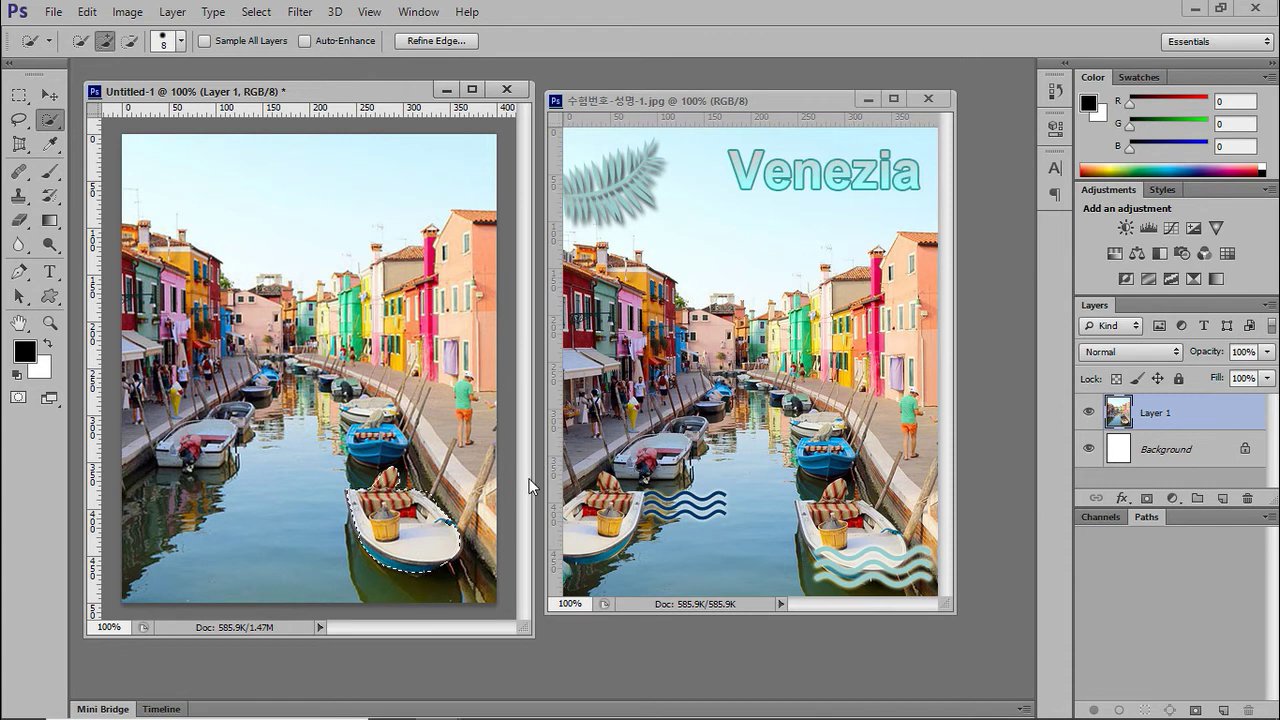
key("ctrl+d")
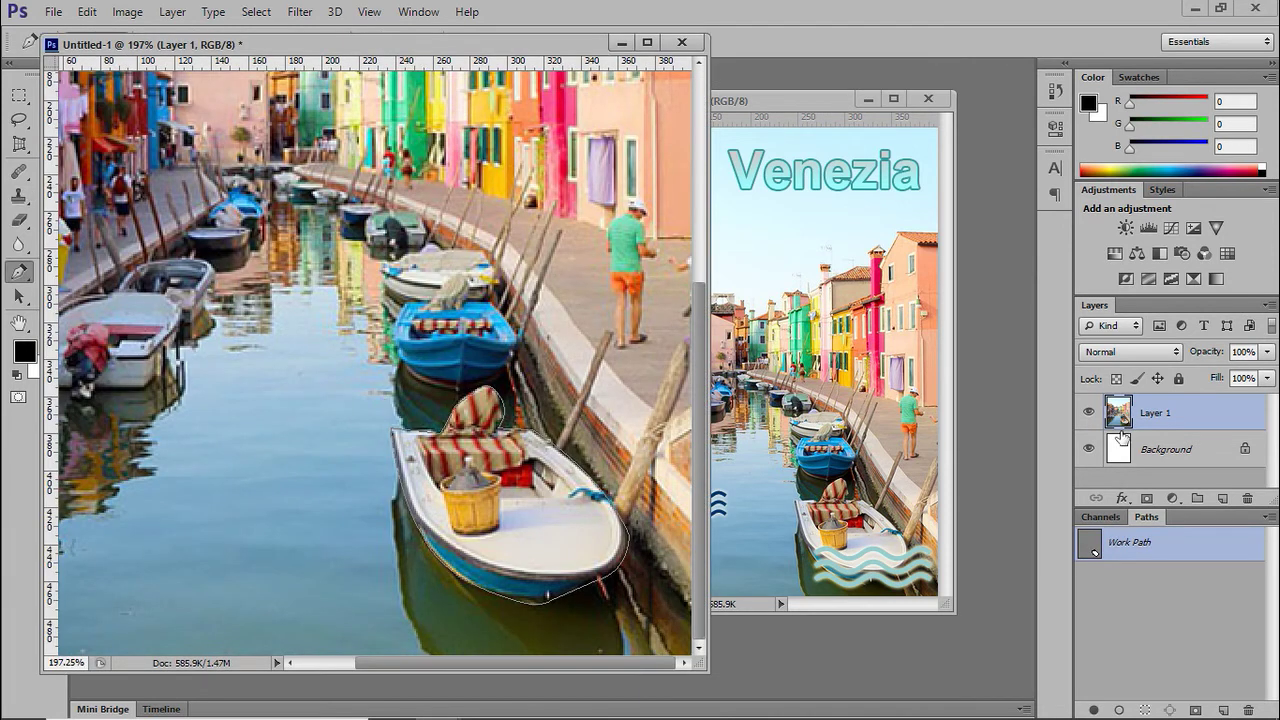
- Load the boat's work path as a selection, return the document to 100% beside the reference, and copy the boat to a new layer
left_click(1088, 543, "ctrl")
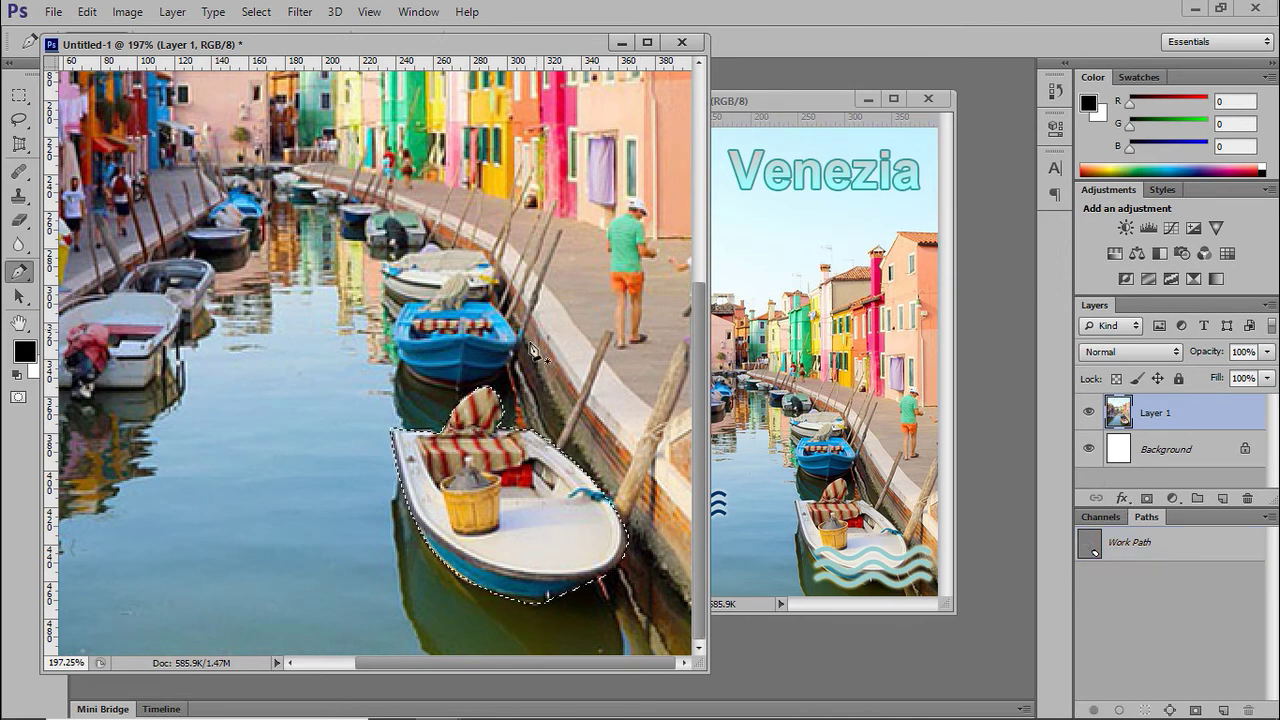
left_click_drag(182, 57, 299, 59)
double_click(49, 323)
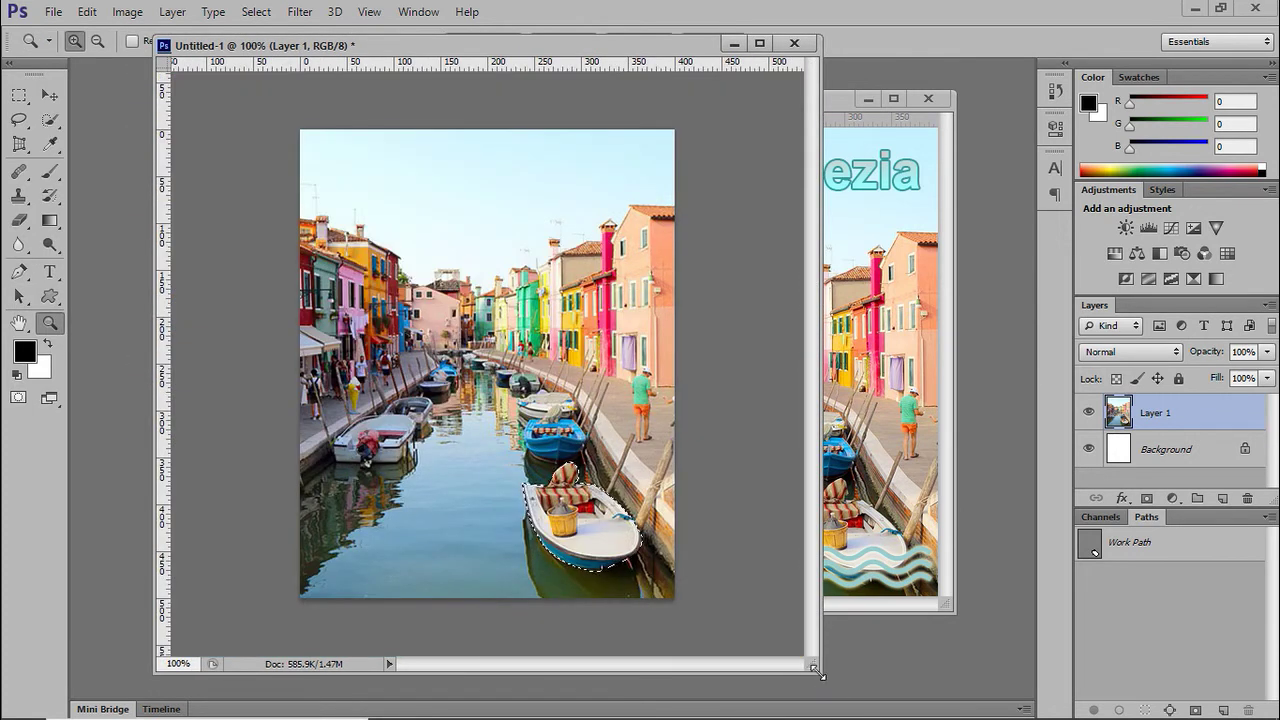
left_click_drag(817, 673, 510, 594)
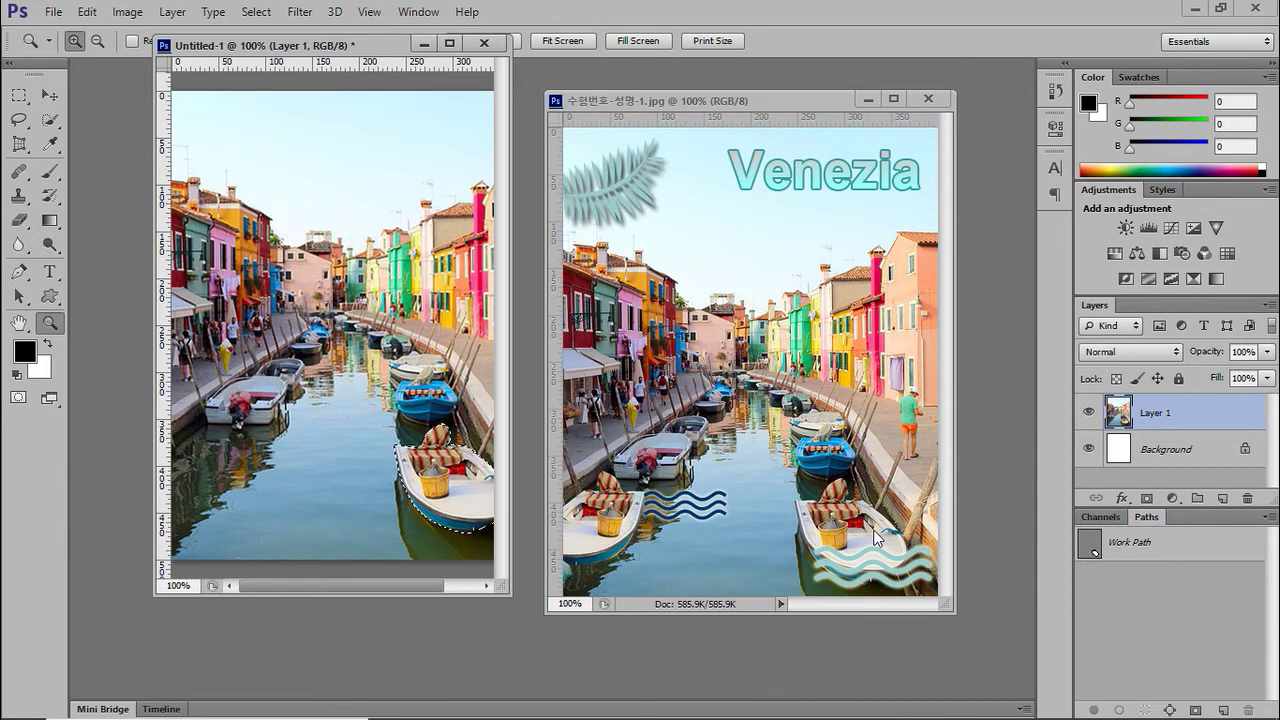
left_click_drag(510, 594, 539, 620)
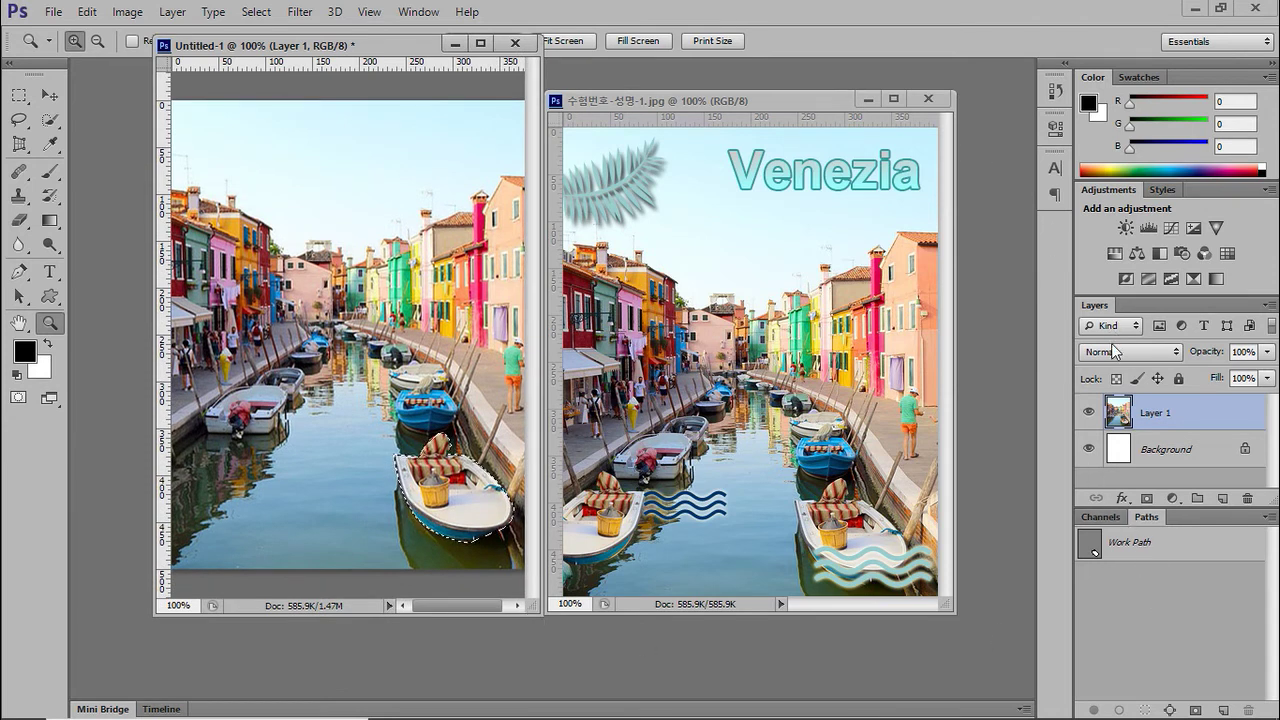
key("ctrl+j")
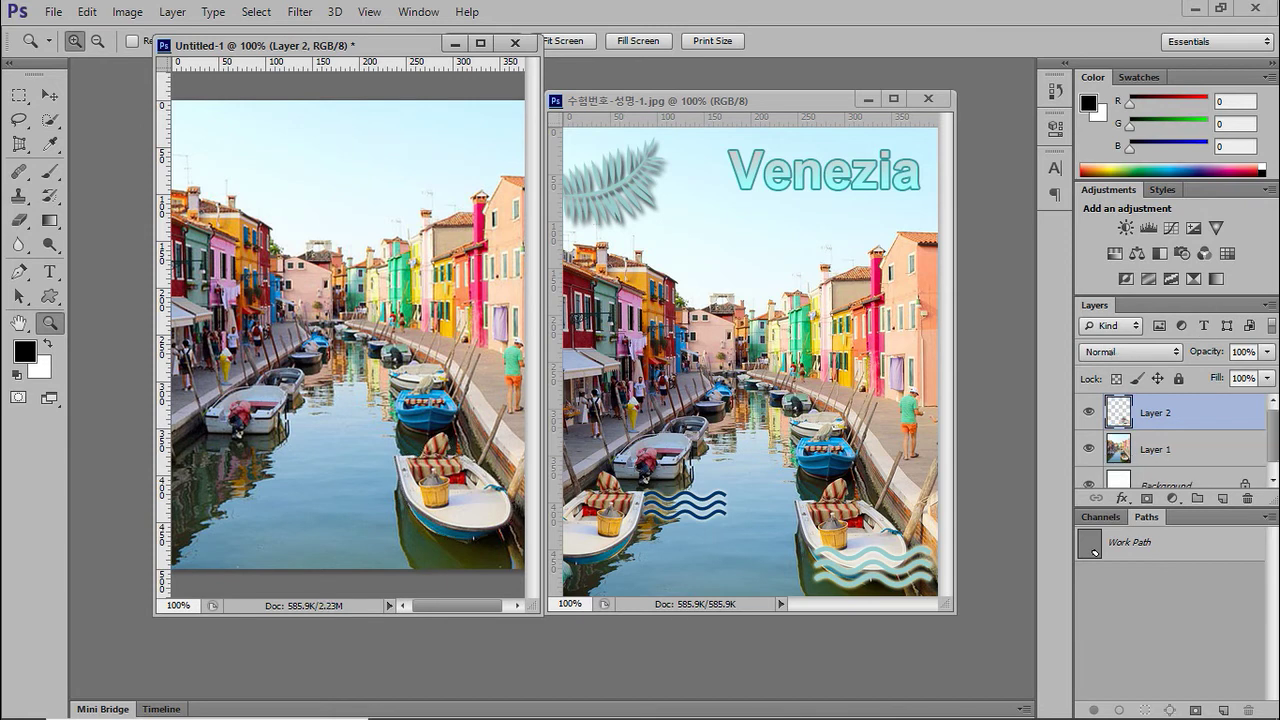
- Flip the copied boat horizontally and move it to the photo's left edge so the canvas partly crops it, as in the reference
left_click(44, 95)
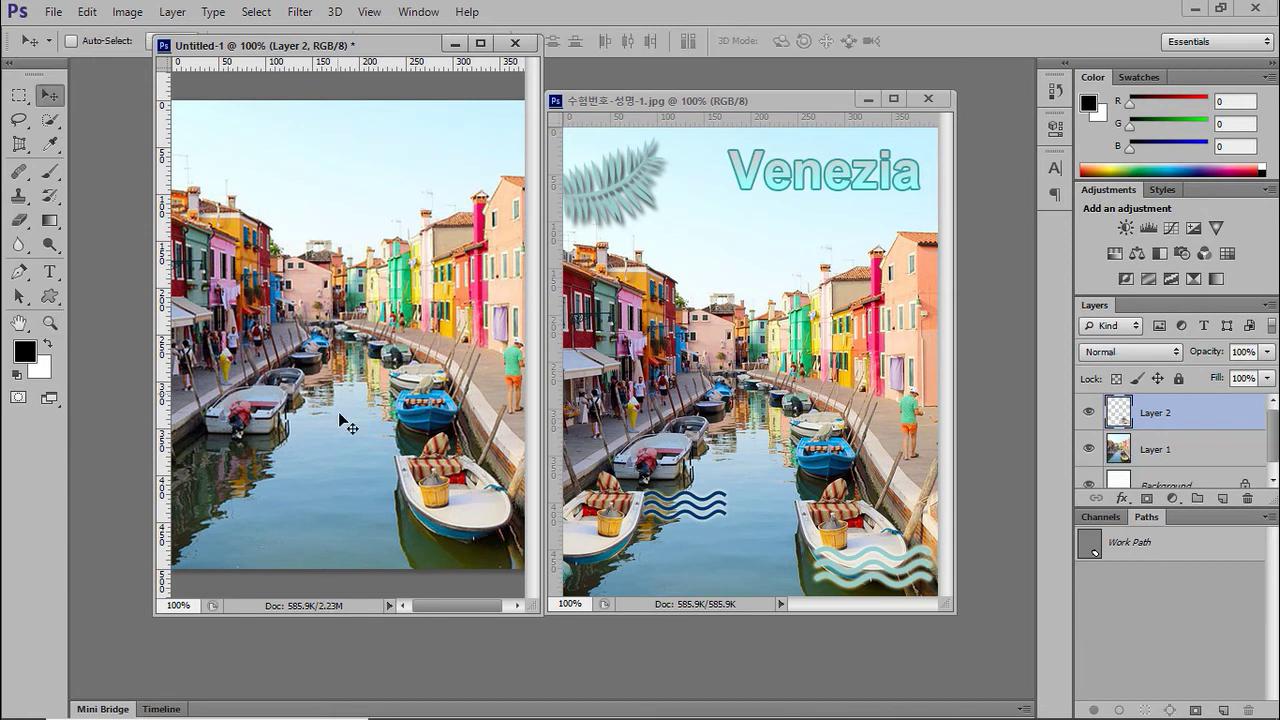
left_click_drag(418, 509, 303, 509)
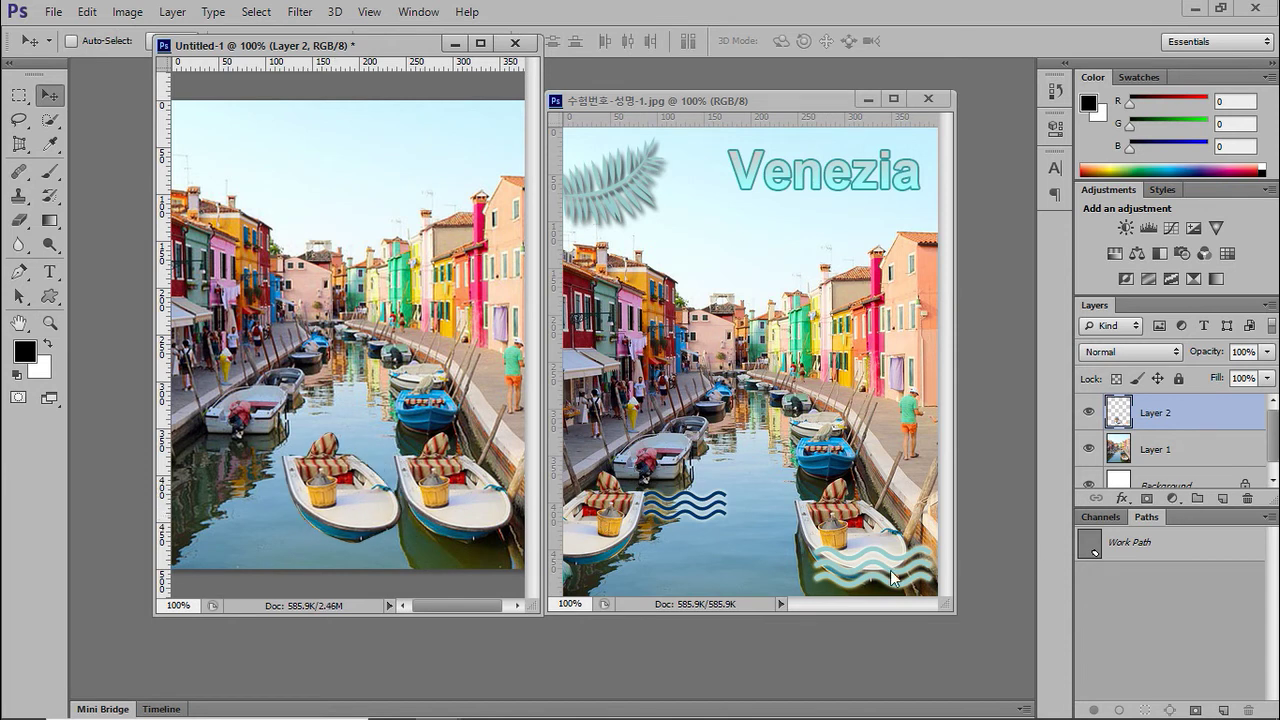
left_click(86, 14)
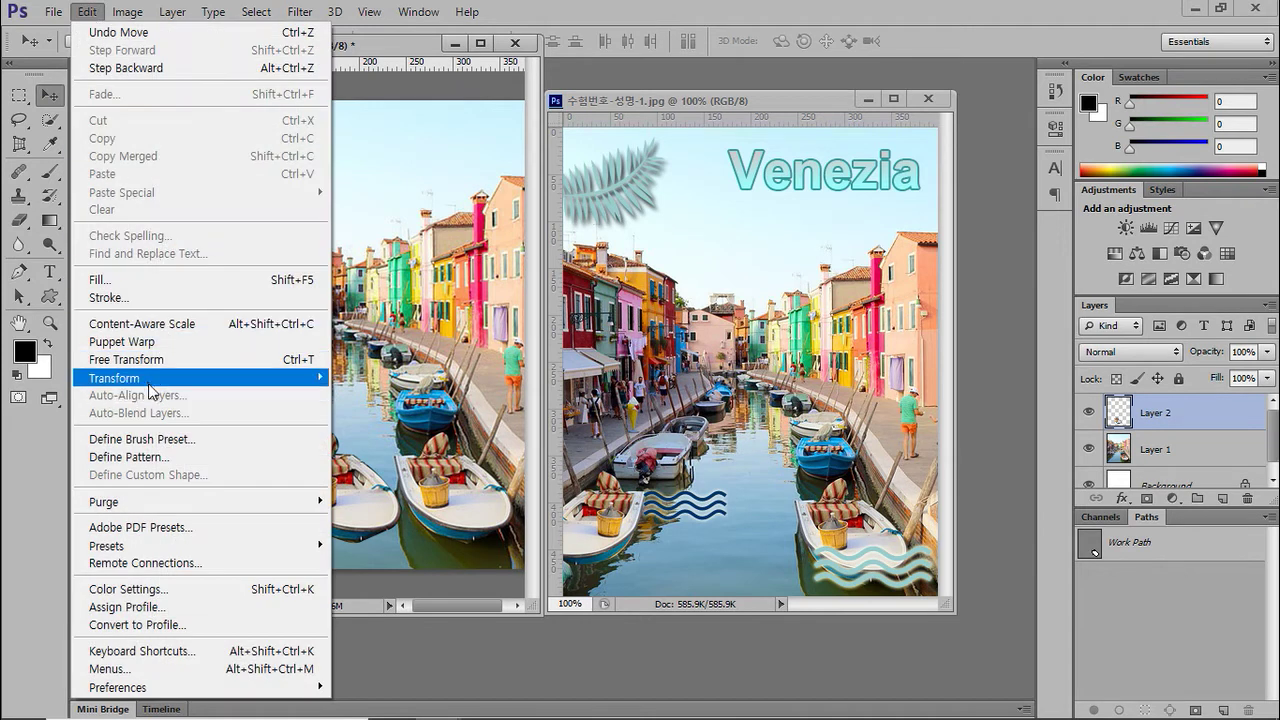
mouse_move(157, 378)
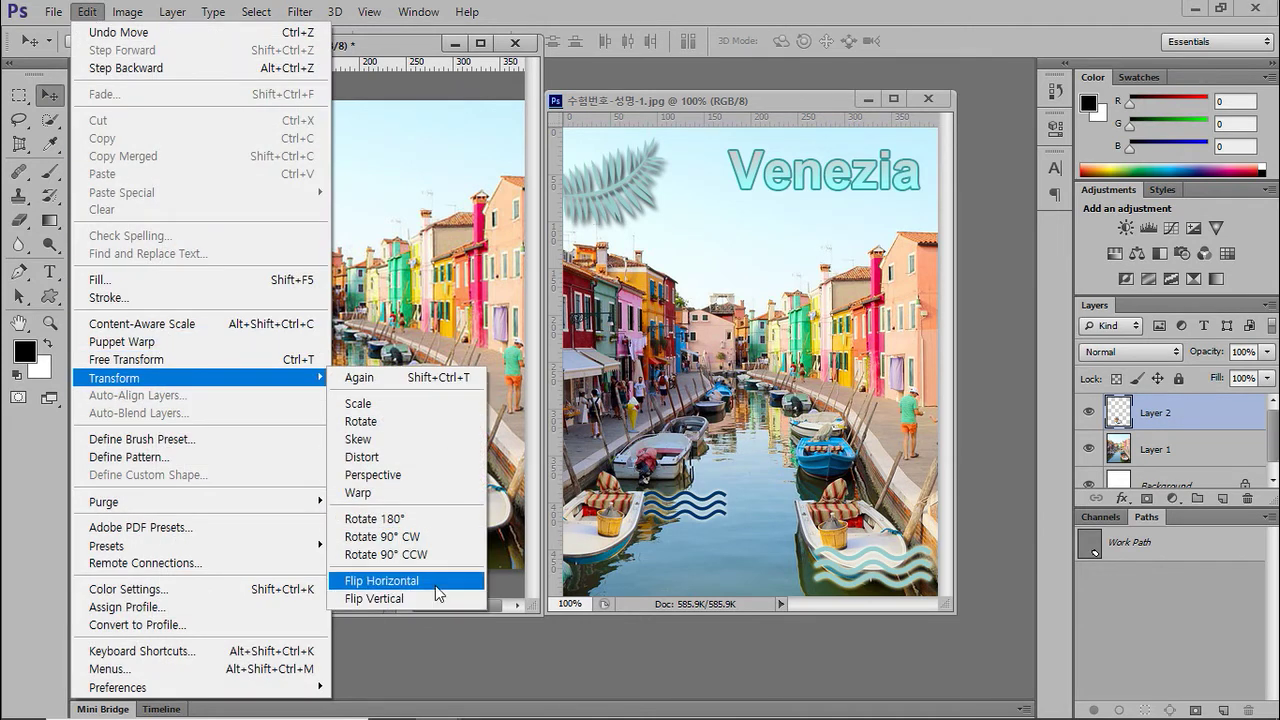
left_click(380, 581)
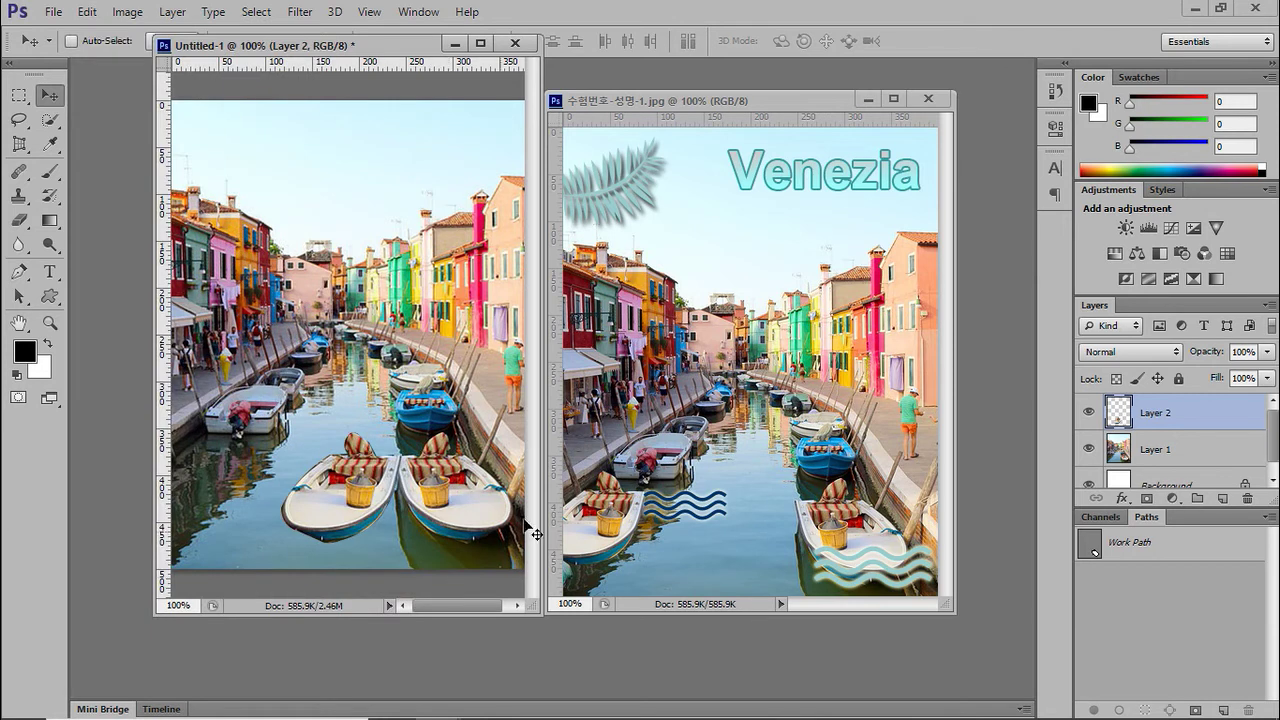
left_click_drag(273, 44, 252, 67)
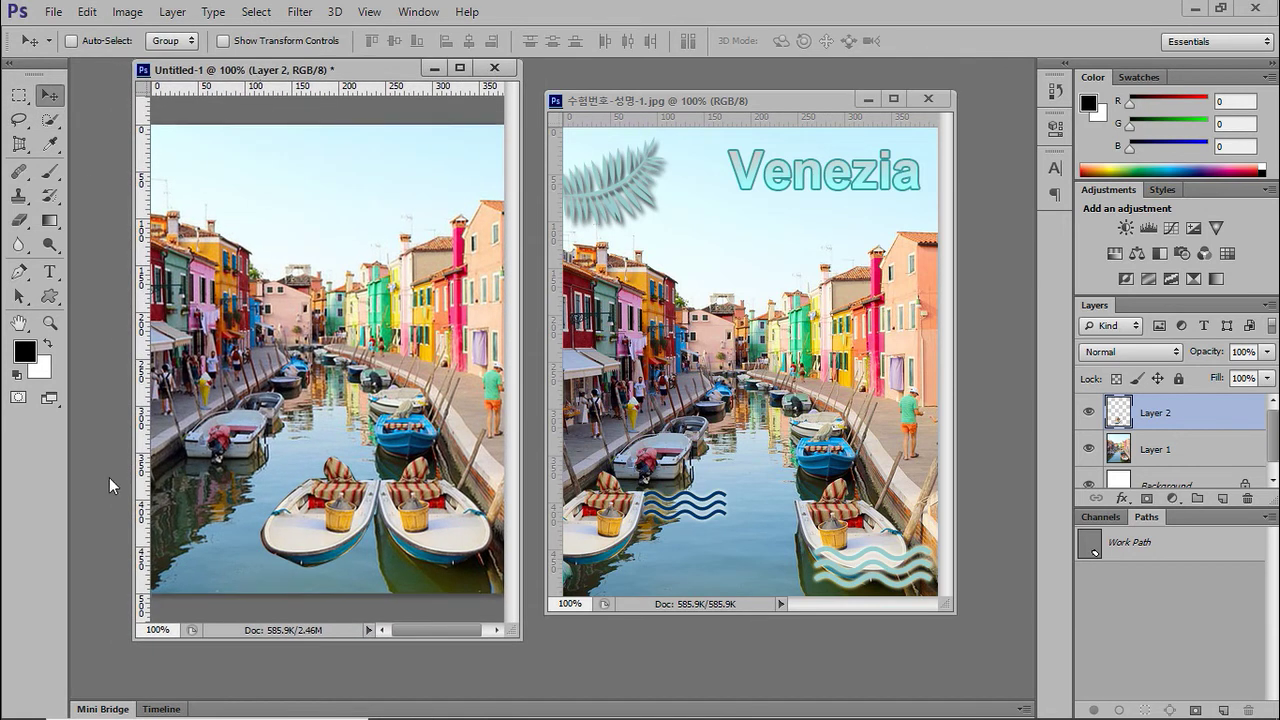
left_click_drag(130, 469, 97, 470)
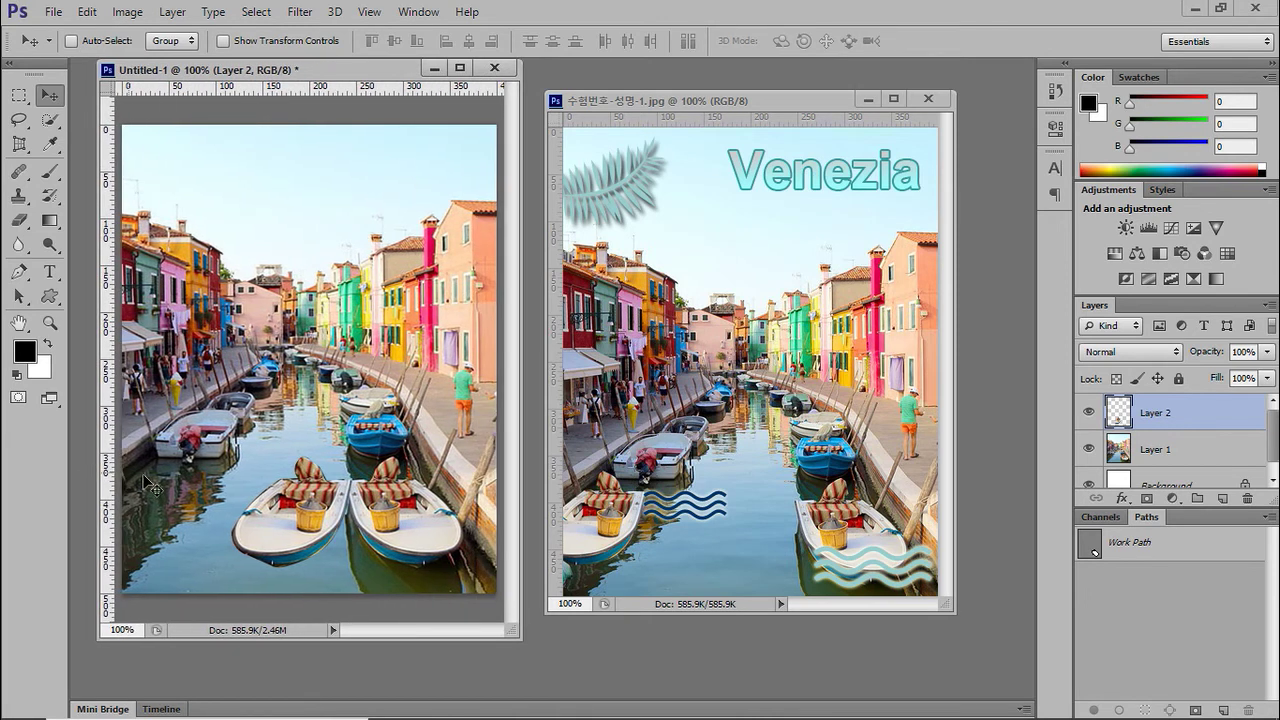
left_click_drag(292, 505, 141, 505)
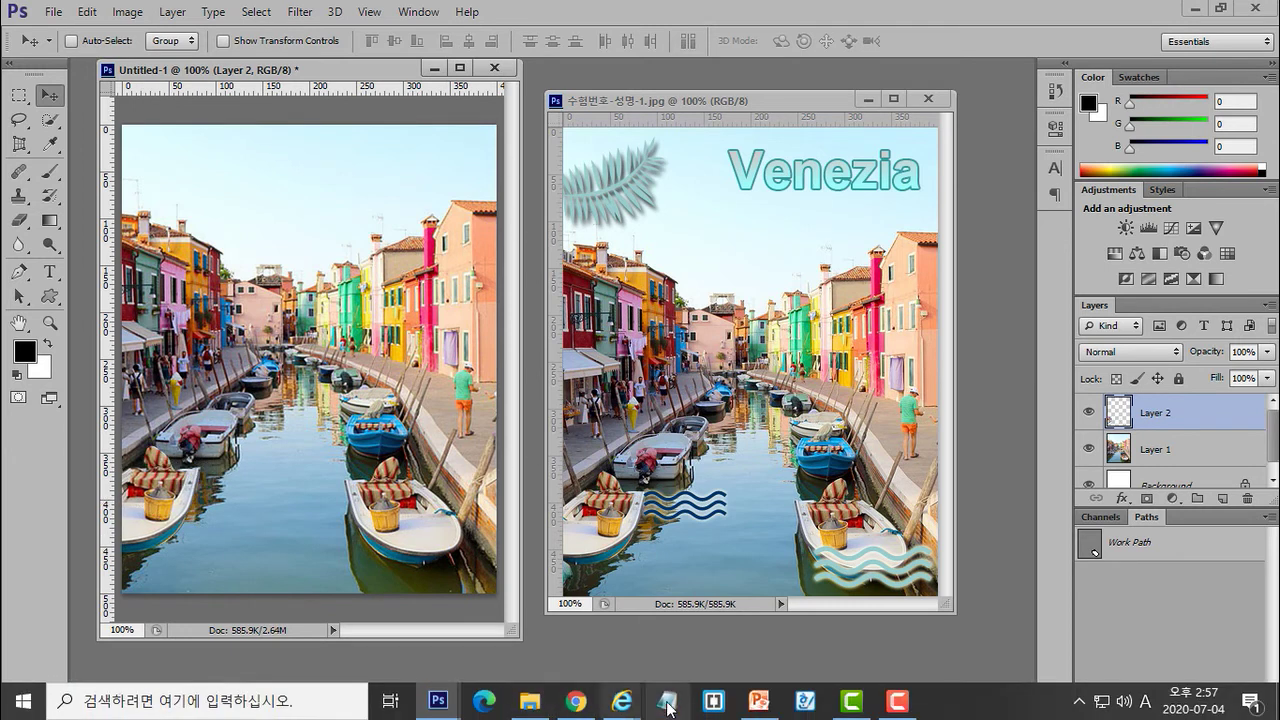
- Check the wave shape's colours in the PowerPoint exam conditions, then return to Photoshop and set the foreground colour to #003366
left_click(759, 701)
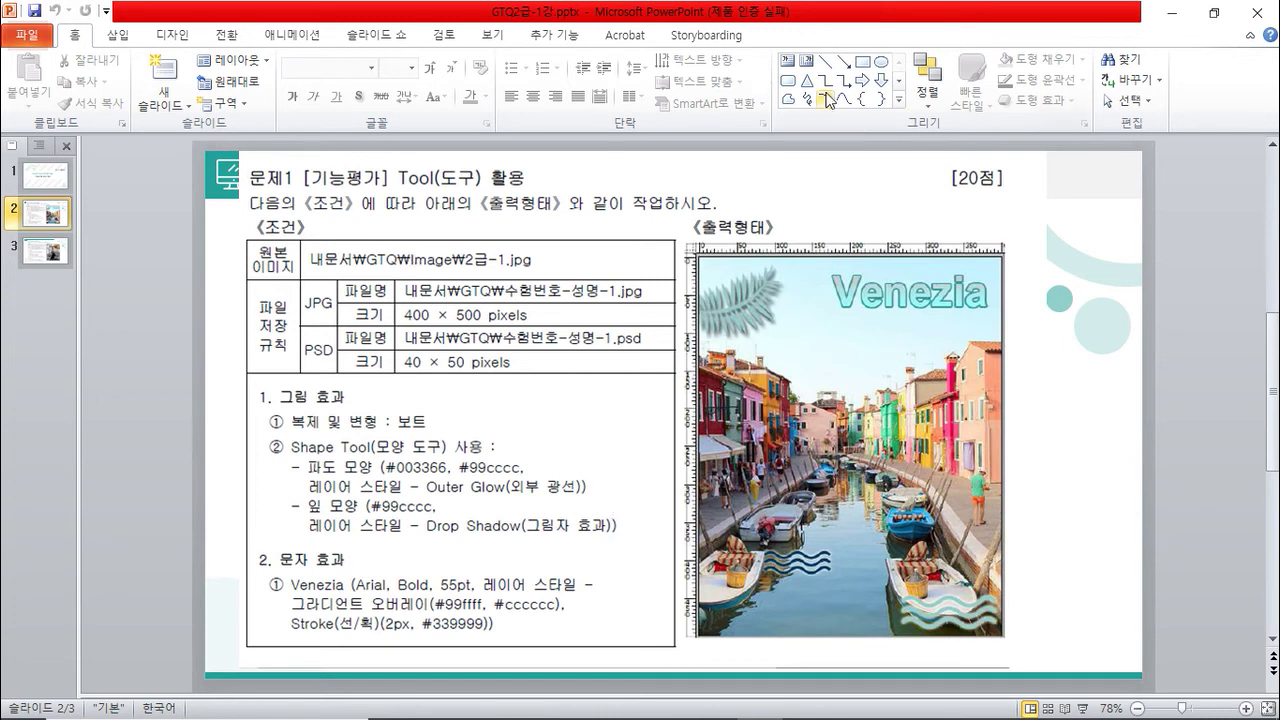
left_click(1174, 16)
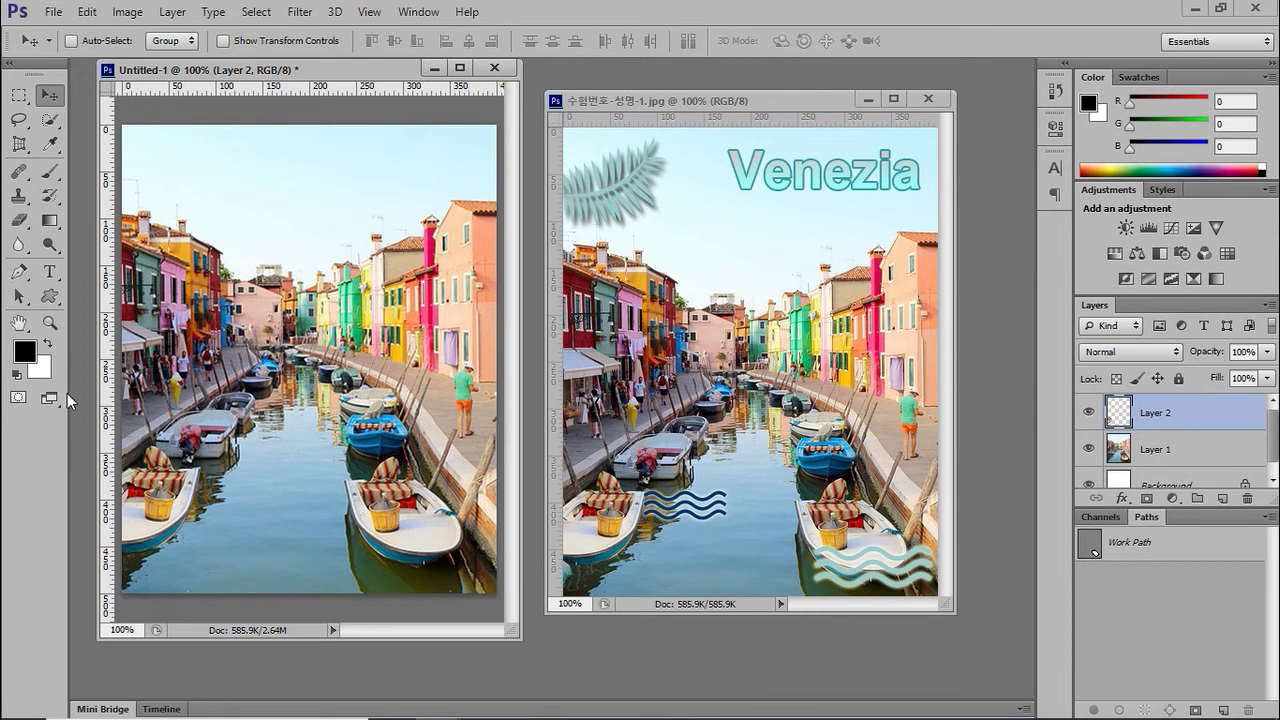
left_click(24, 352)
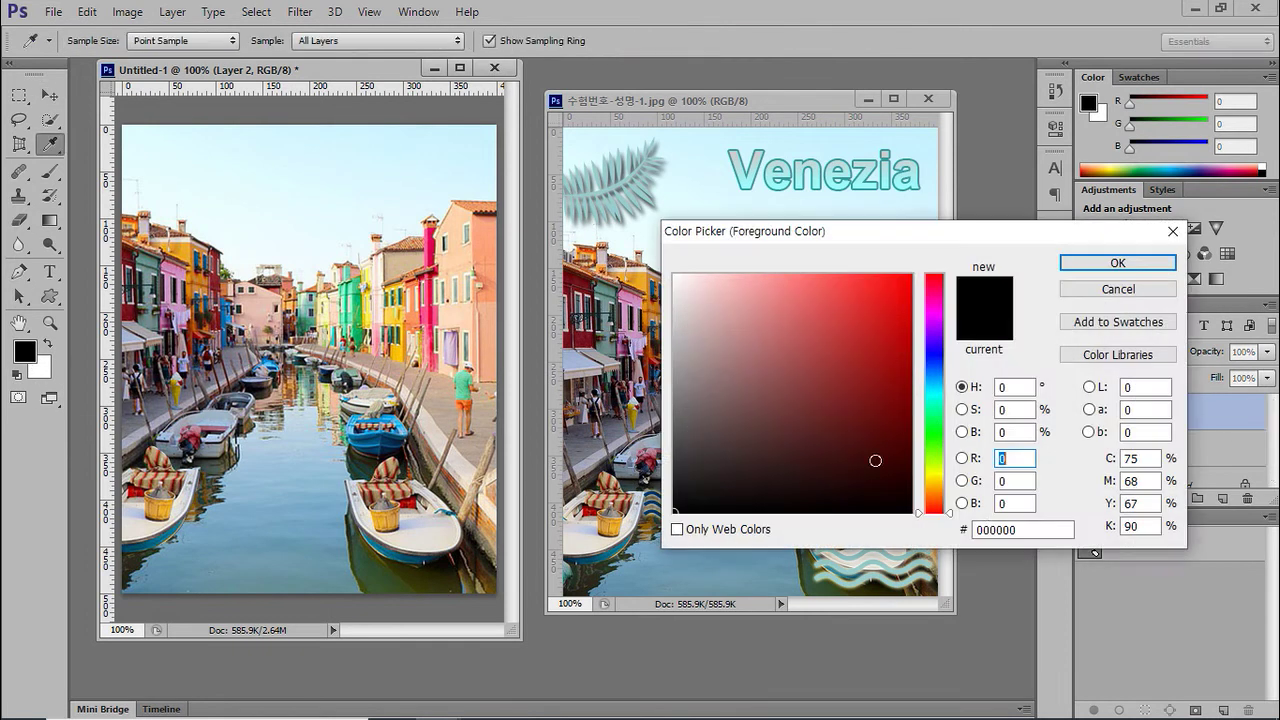
left_click(1032, 530)
type("003366")
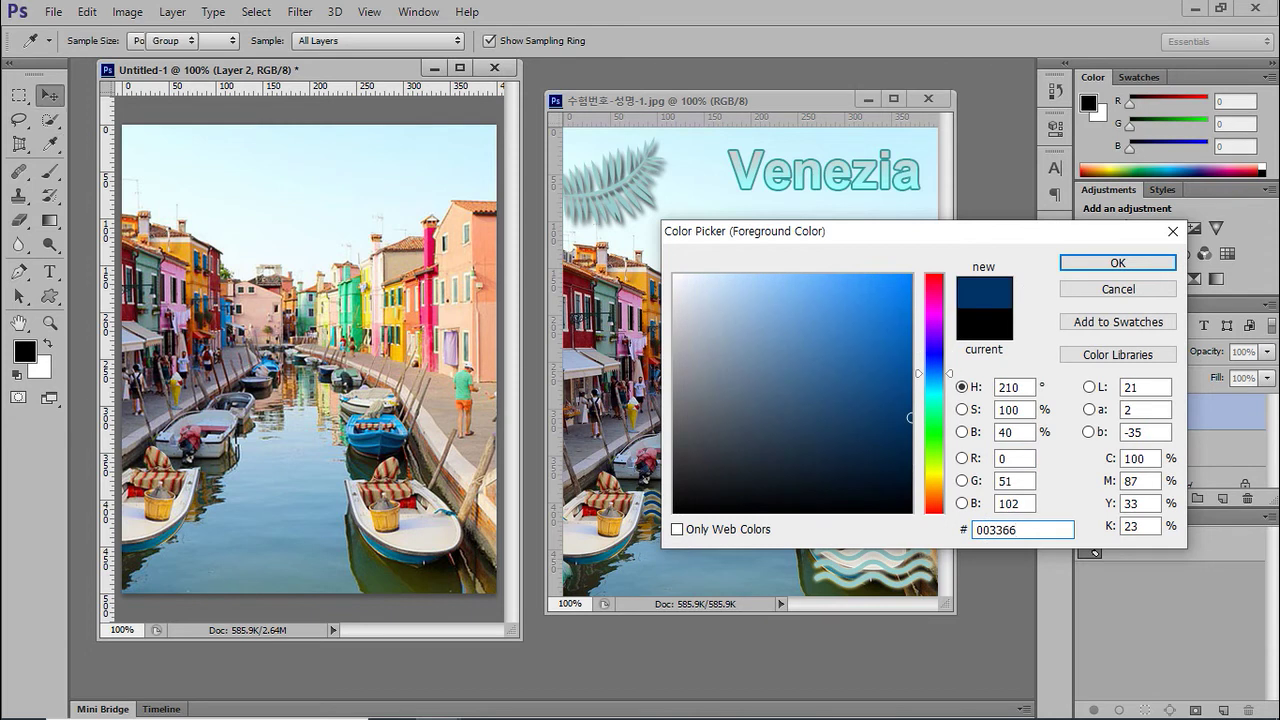
key("Return")
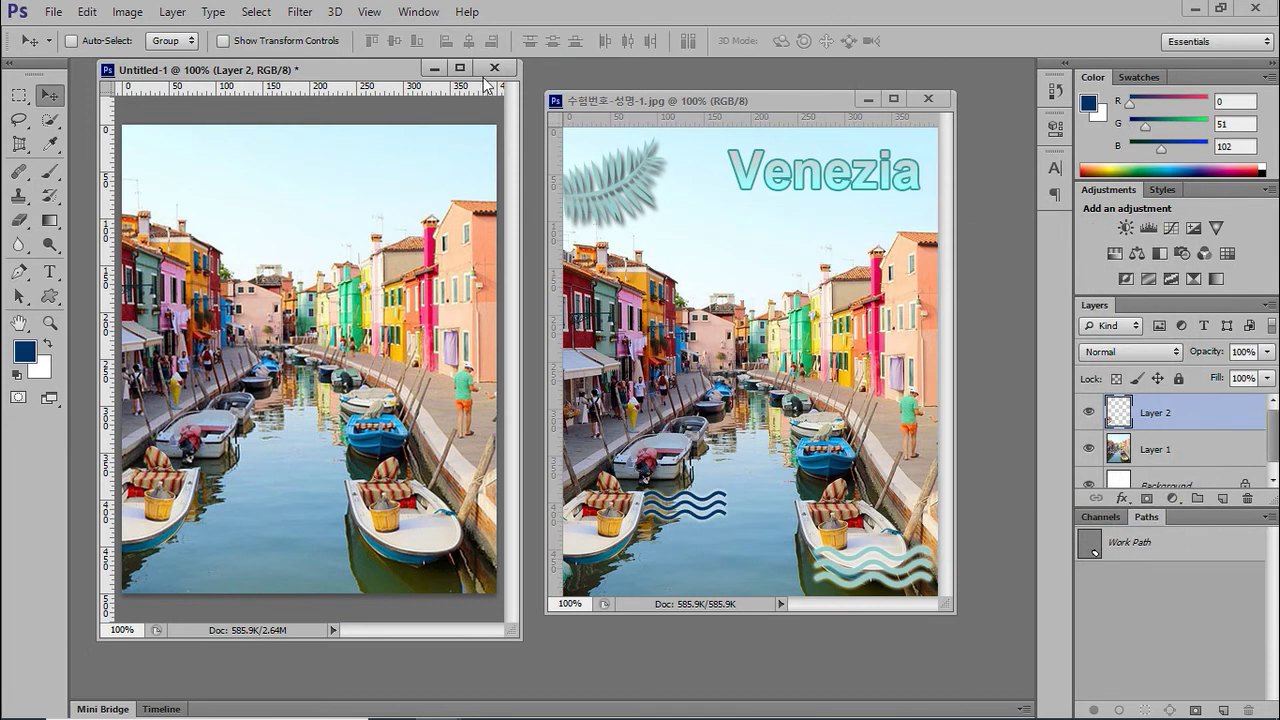
- Draw two wave custom shapes, one about 91 × 35 px beside the left boat and one about 128 × 52 px over the right boat's lower part
left_click(49, 295)
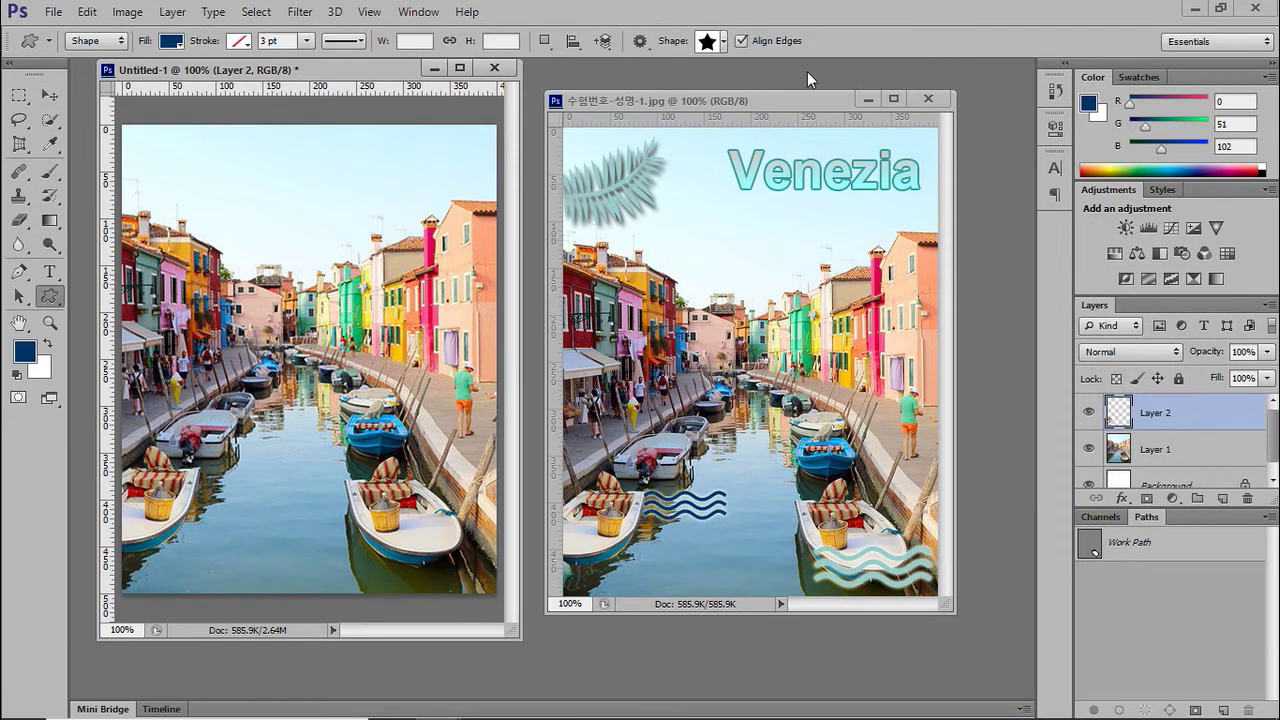
left_click(723, 42)
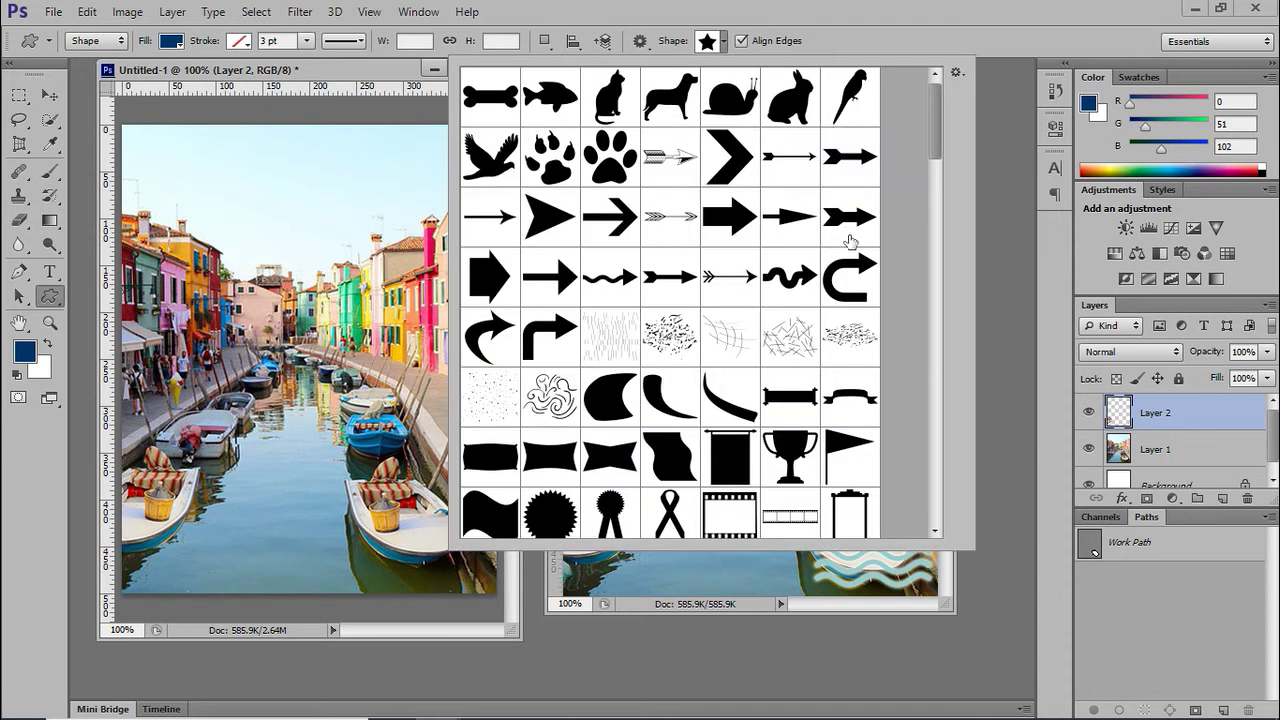
left_click(936, 217)
mouse_move(924, 199)
left_mouse_down()
mouse_move(939, 180)
mouse_move(939, 91)
mouse_move(929, 196)
left_mouse_up()
left_click(678, 336)
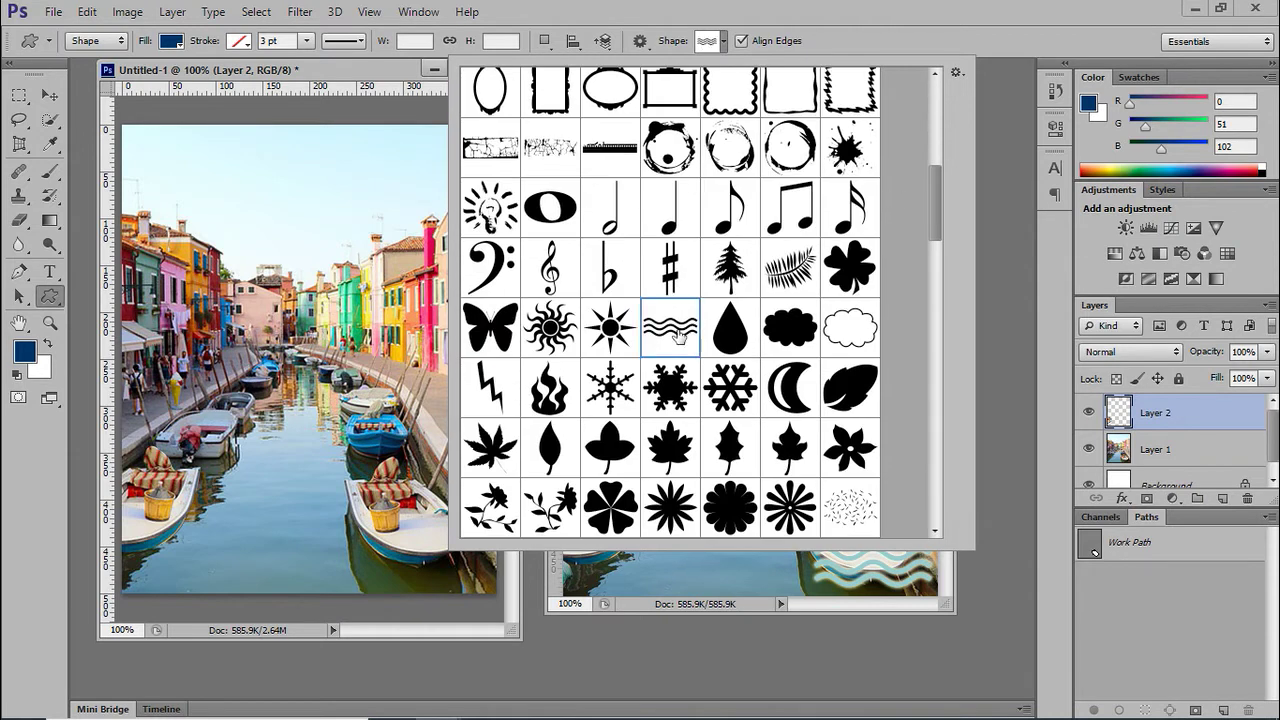
left_click(723, 44)
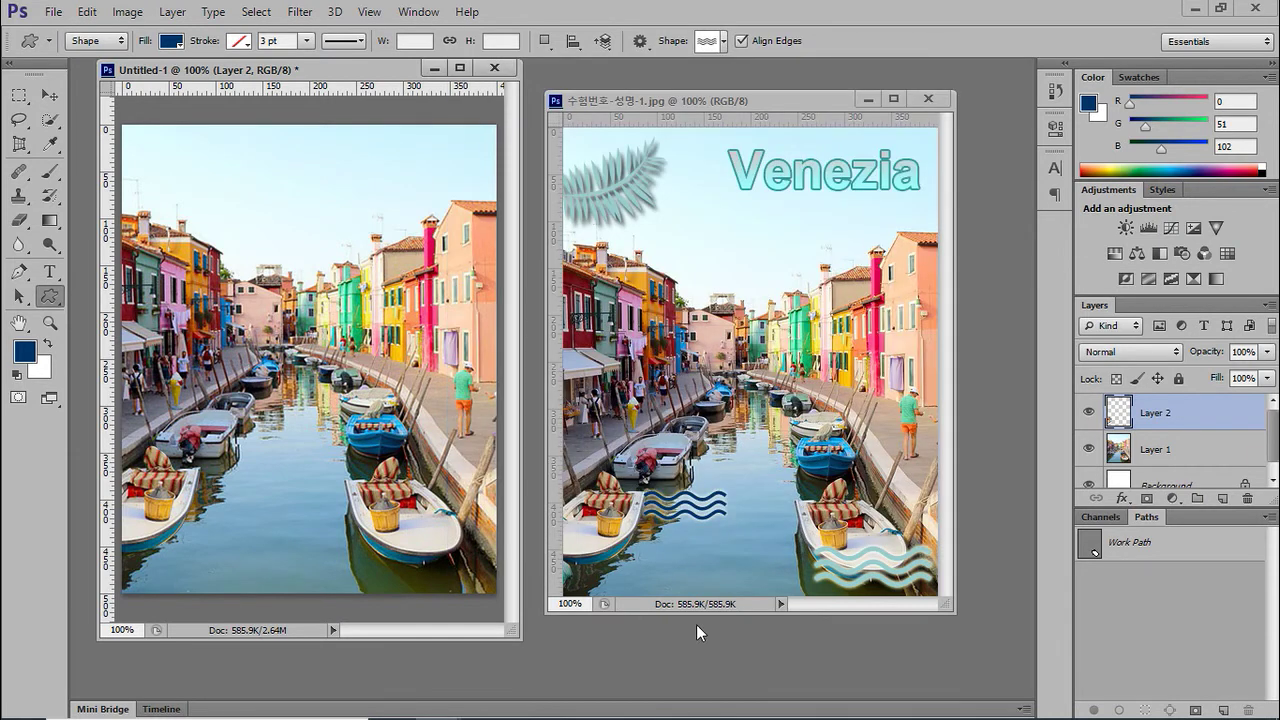
left_click_drag(191, 464, 280, 500)
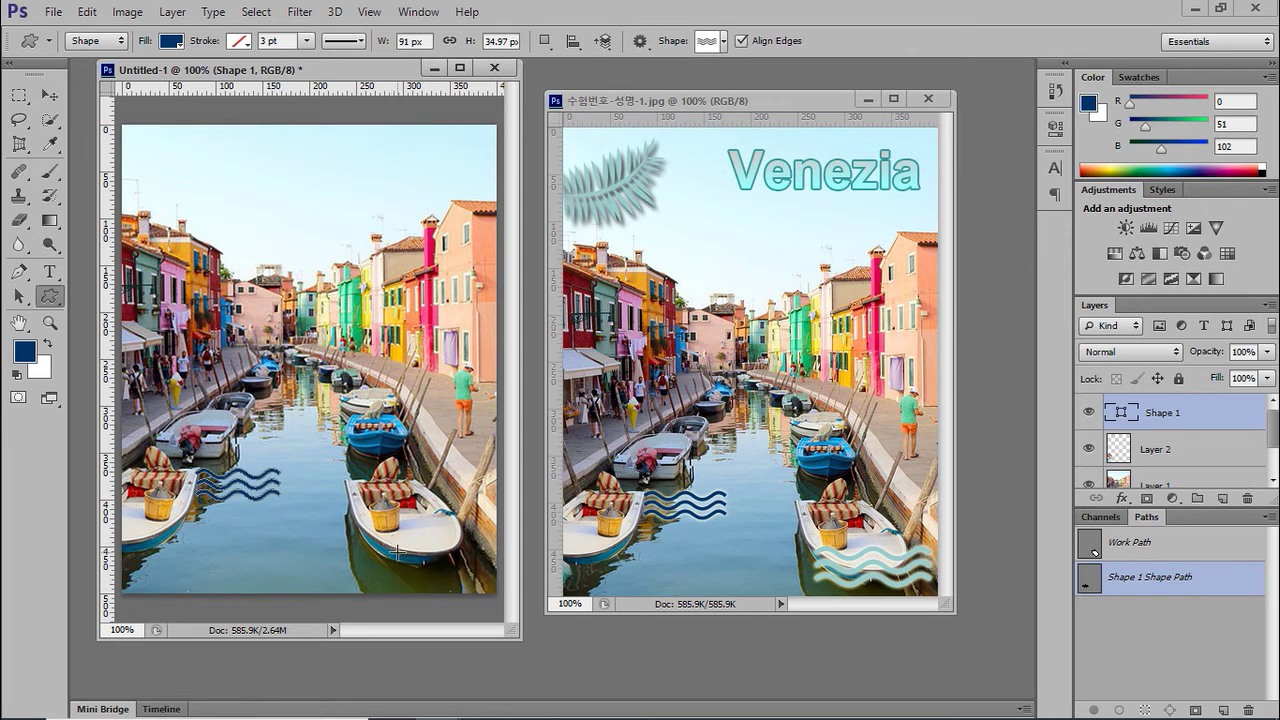
left_click_drag(358, 527, 478, 578)
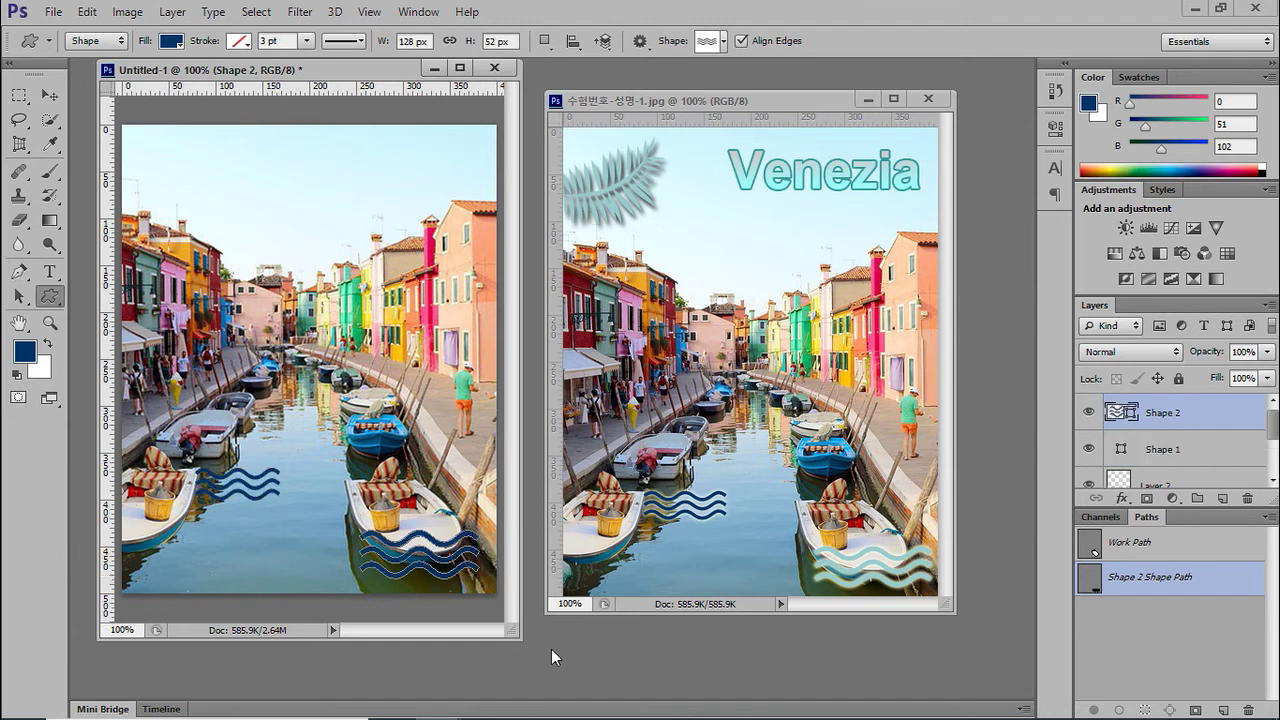
- Check the second wave colour in the PowerPoint exam conditions, then return to Photoshop and set the foreground colour to #99cccc
left_click(26, 350)
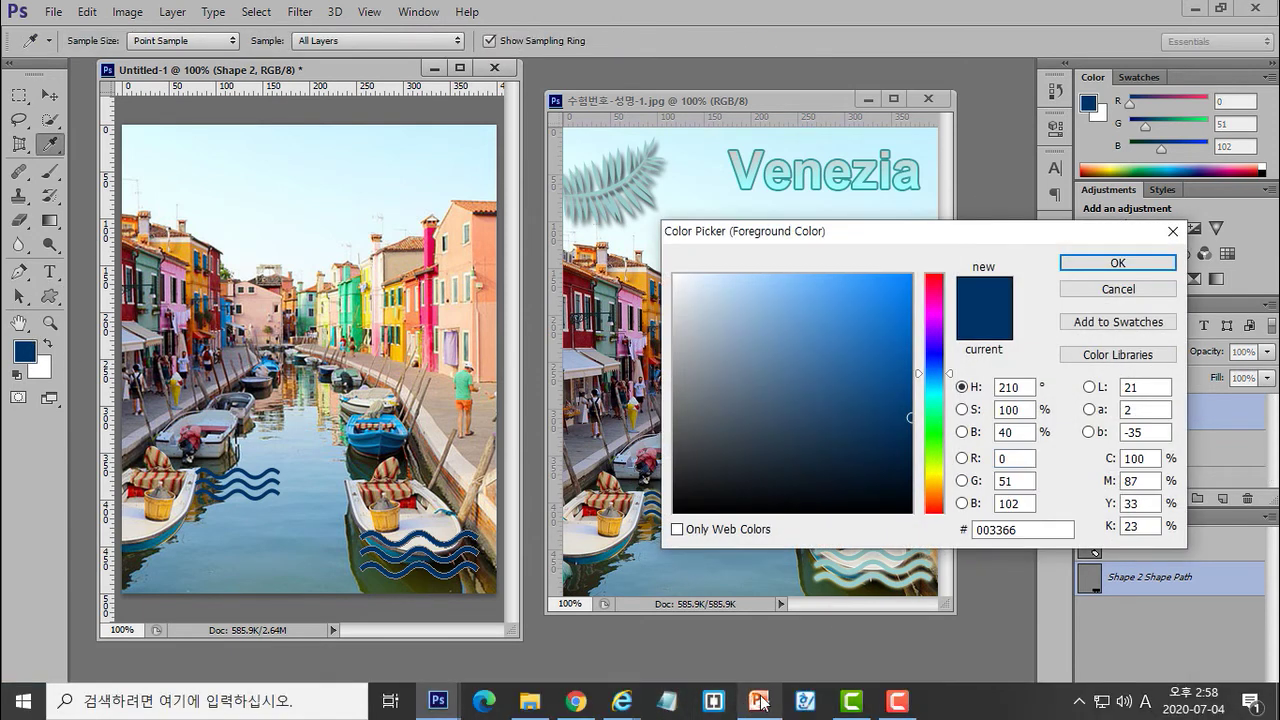
left_click(758, 700)
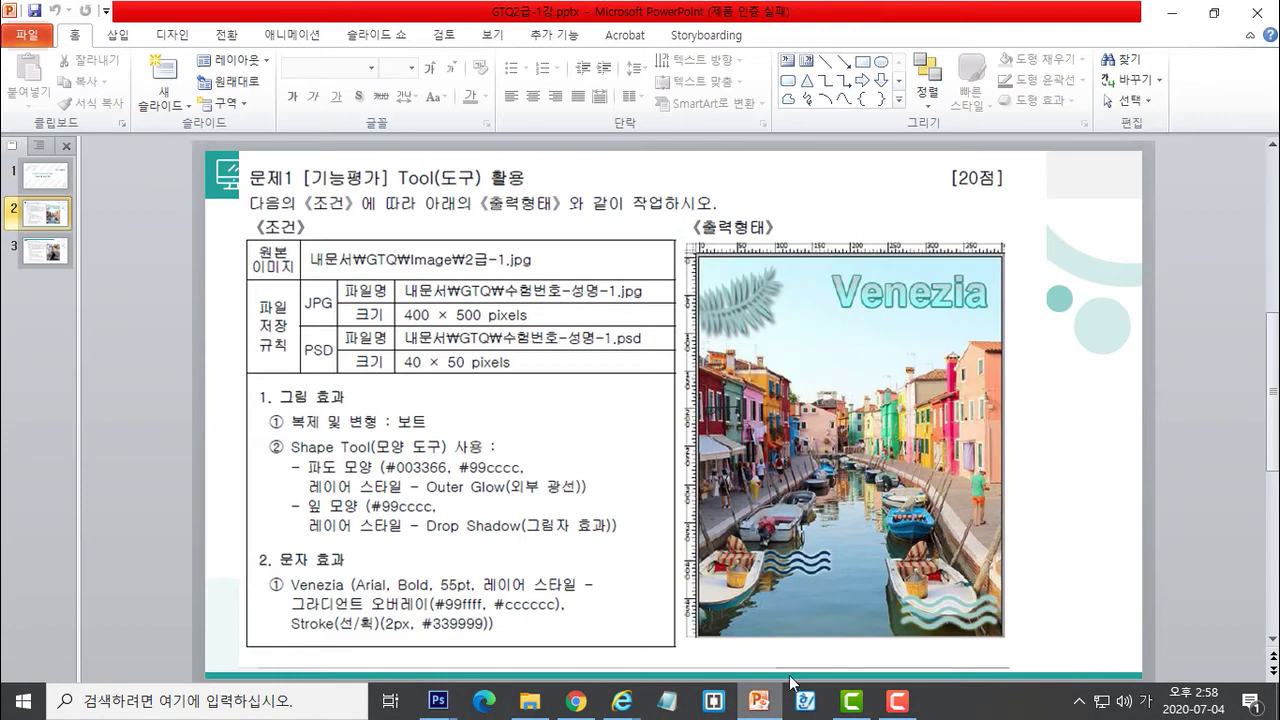
left_click(1177, 13)
left_click_drag(1050, 529, 936, 553)
type("99cccc")
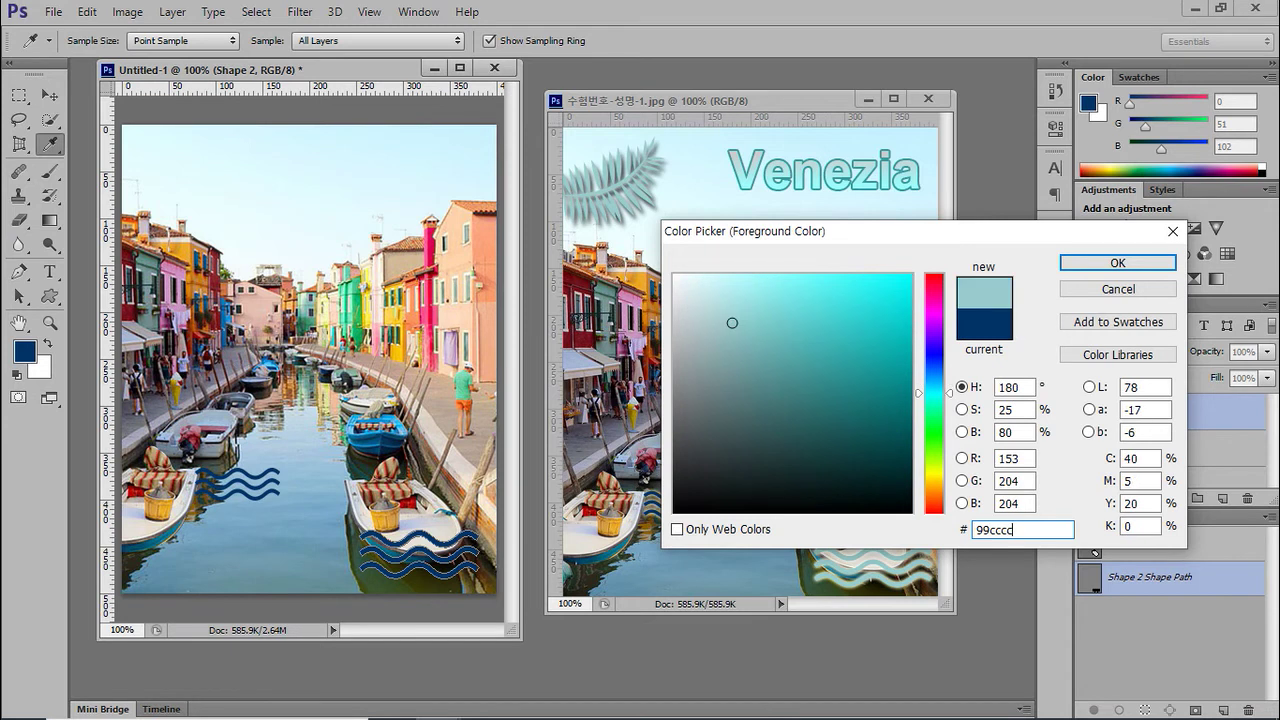
left_click(1101, 264)
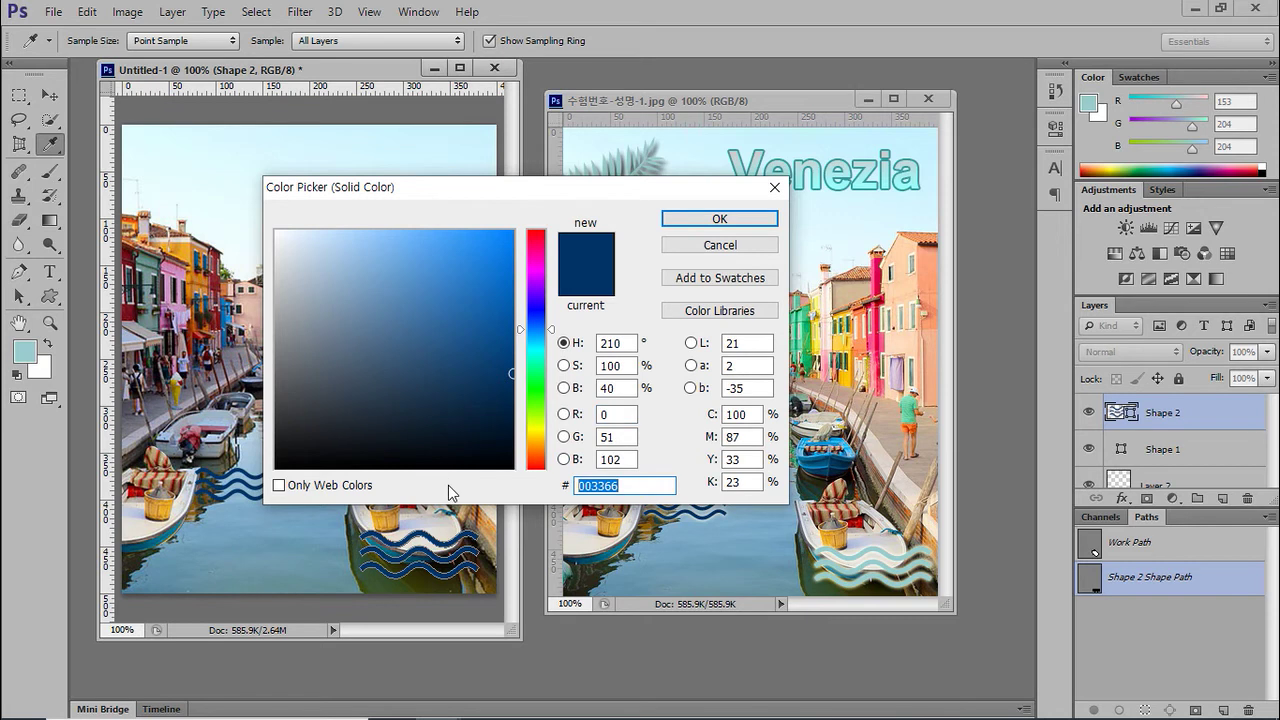
- Recheck the PowerPoint conditions, return to Photoshop, and change the larger wave's fill colour to #99cccc
key("BackSpace")
mouse_move(757, 708)
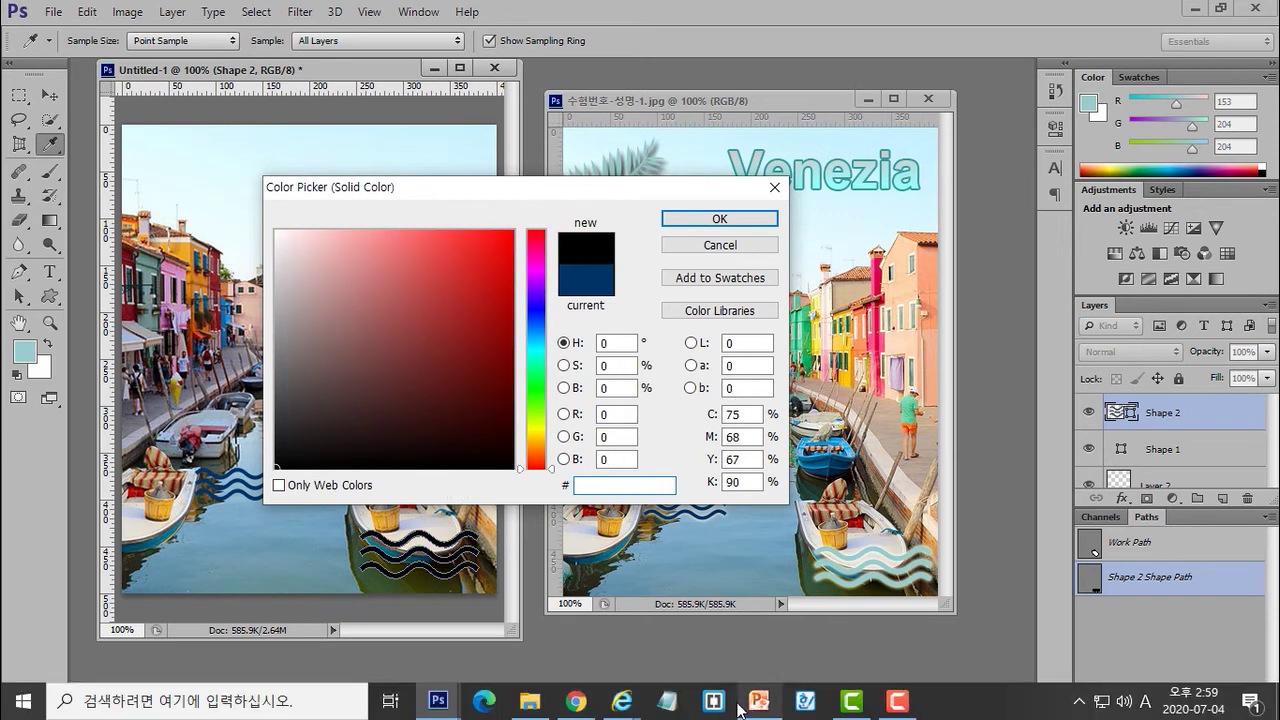
left_click(759, 704)
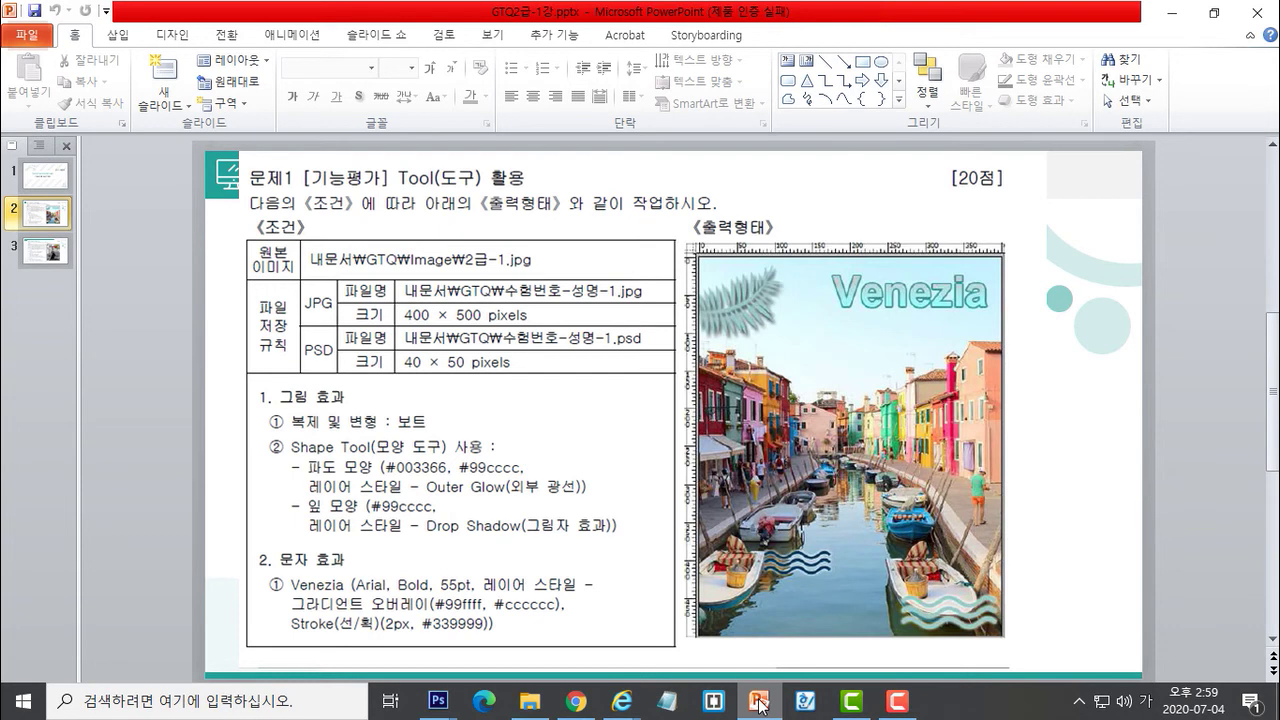
left_click(1170, 12)
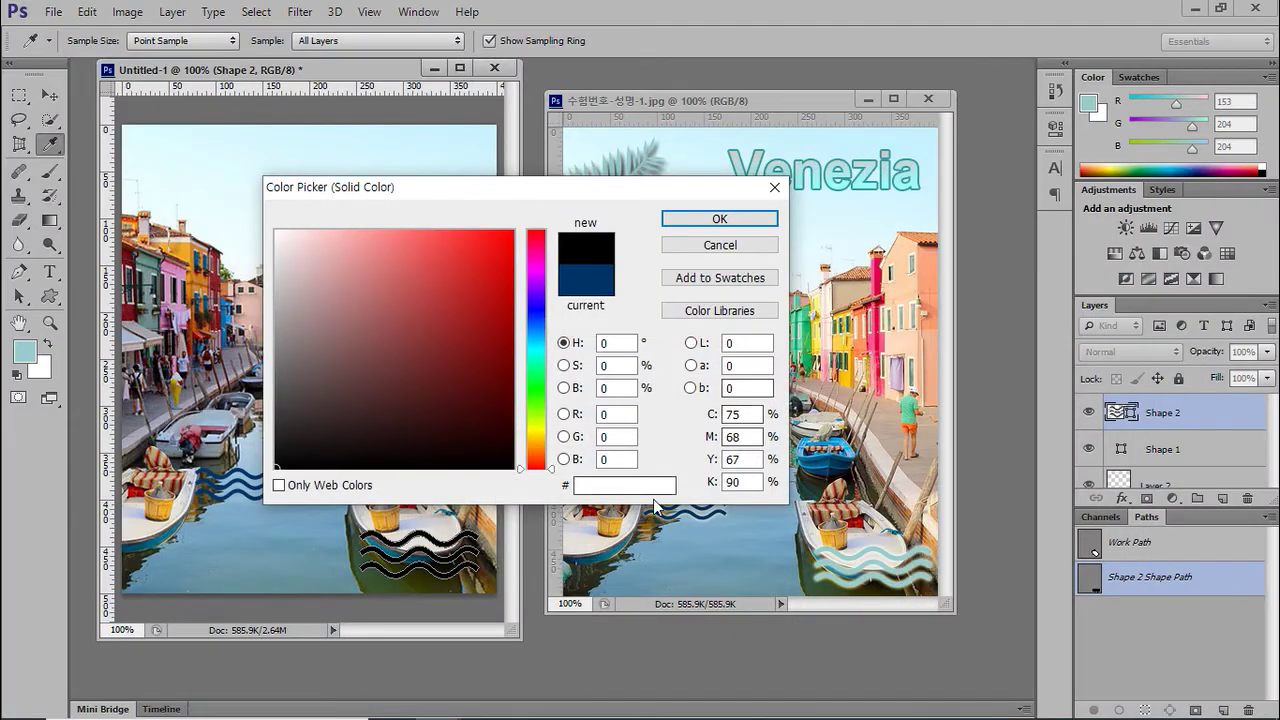
type("99cccc")
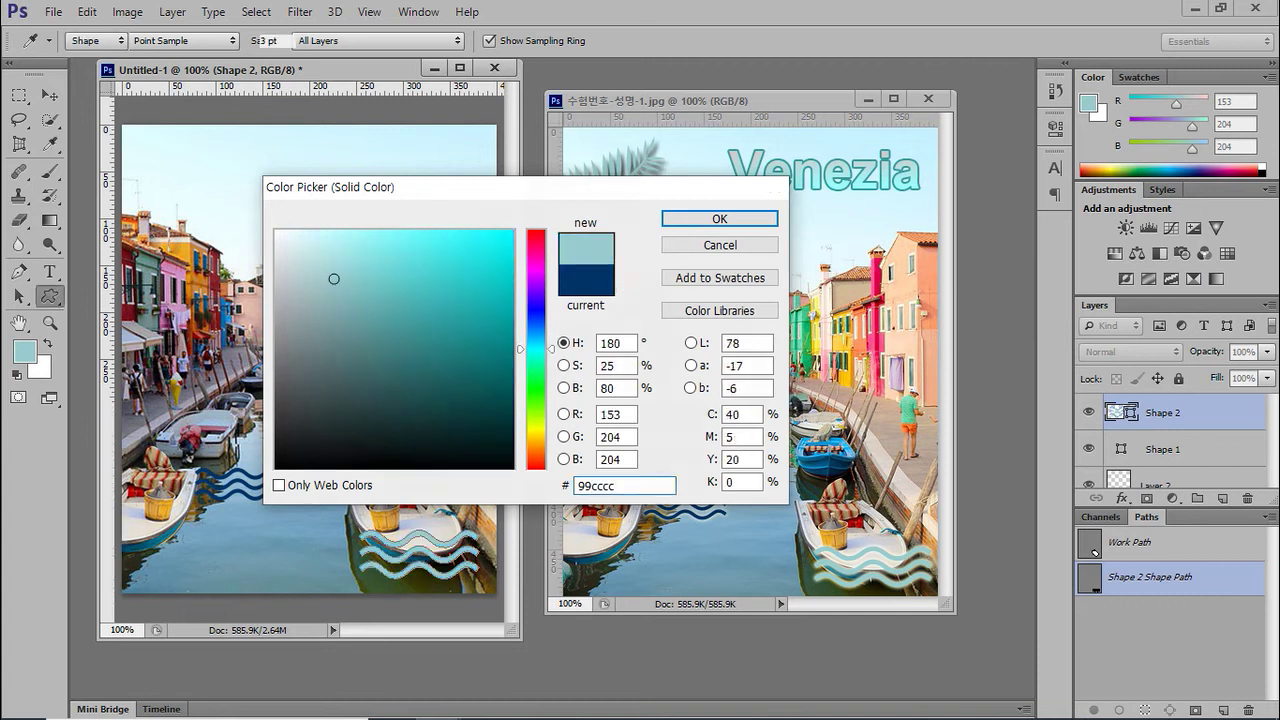
key("Return")
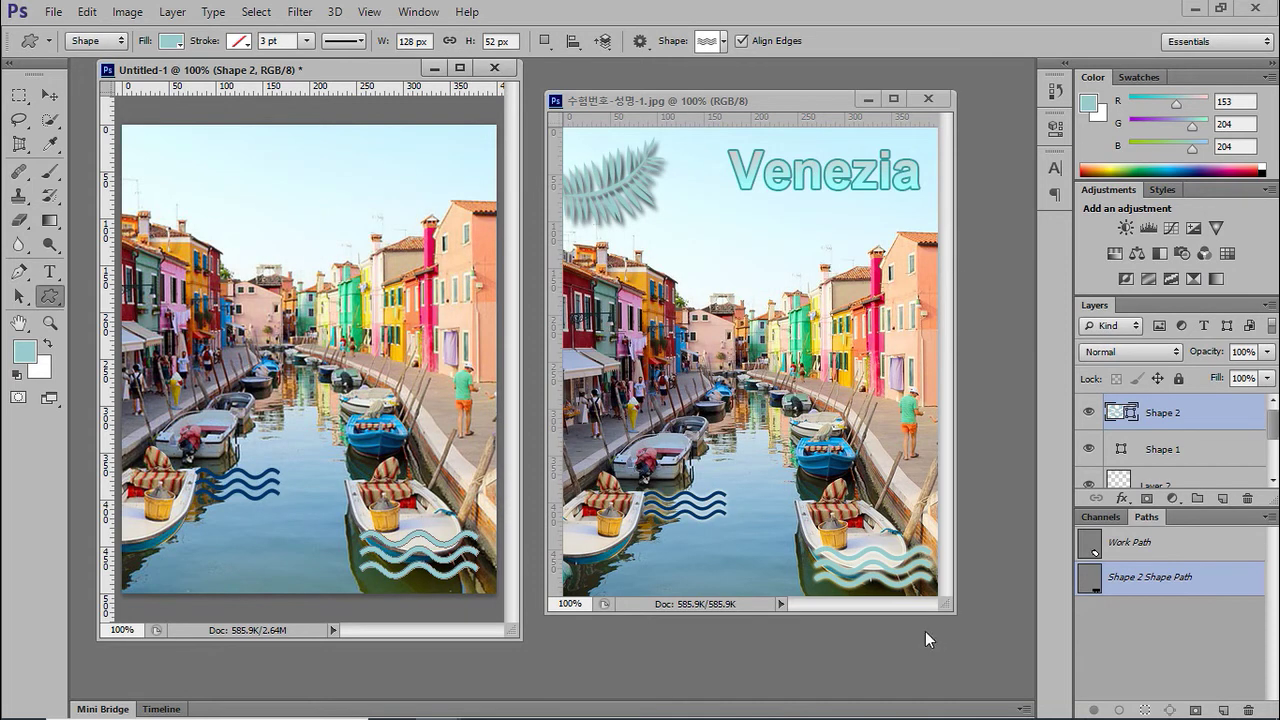
- Check the wave's layer style in the PowerPoint conditions, return to Photoshop, and apply a default Outer Glow to the larger wave
mouse_move(779, 710)
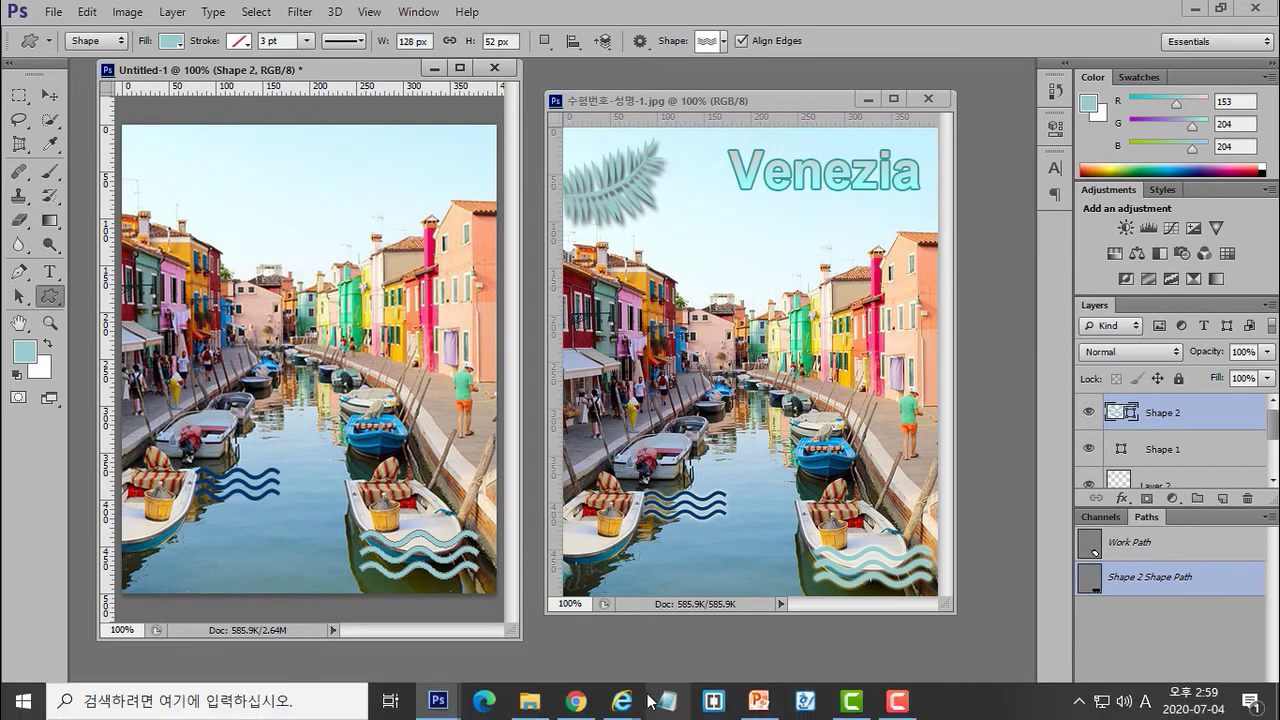
left_click(757, 706)
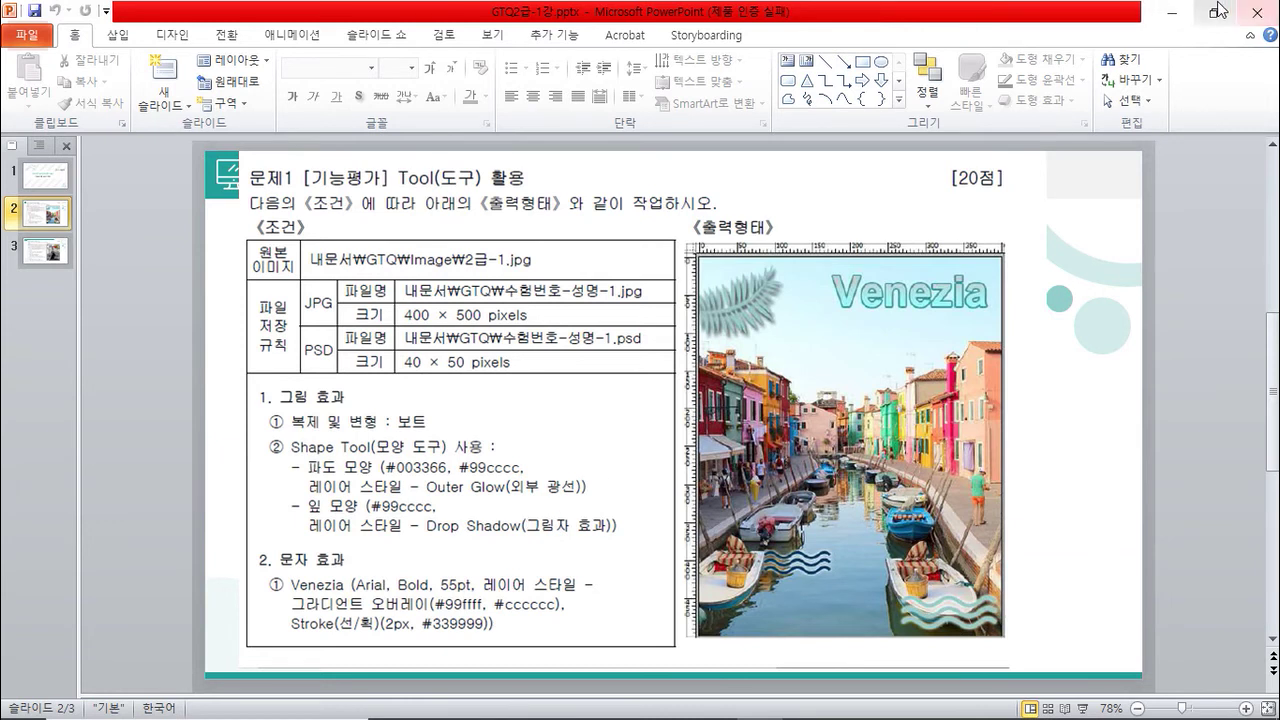
left_click(1171, 12)
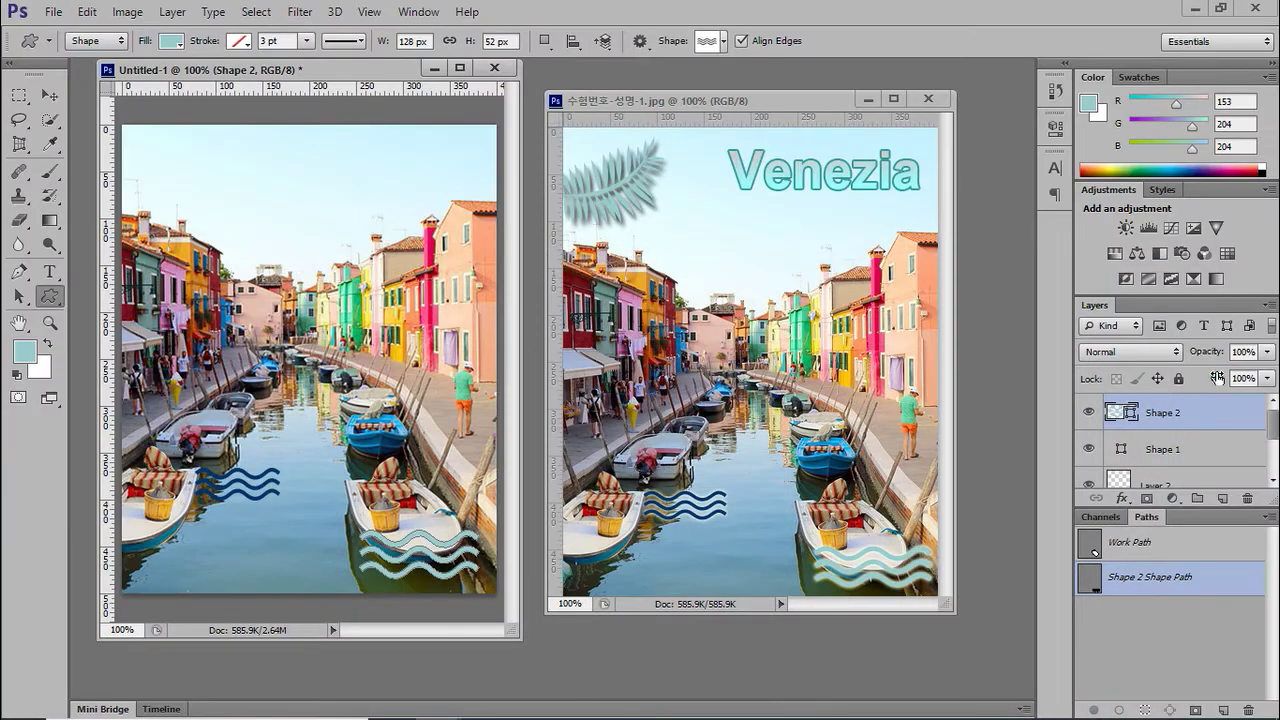
left_click(1121, 498)
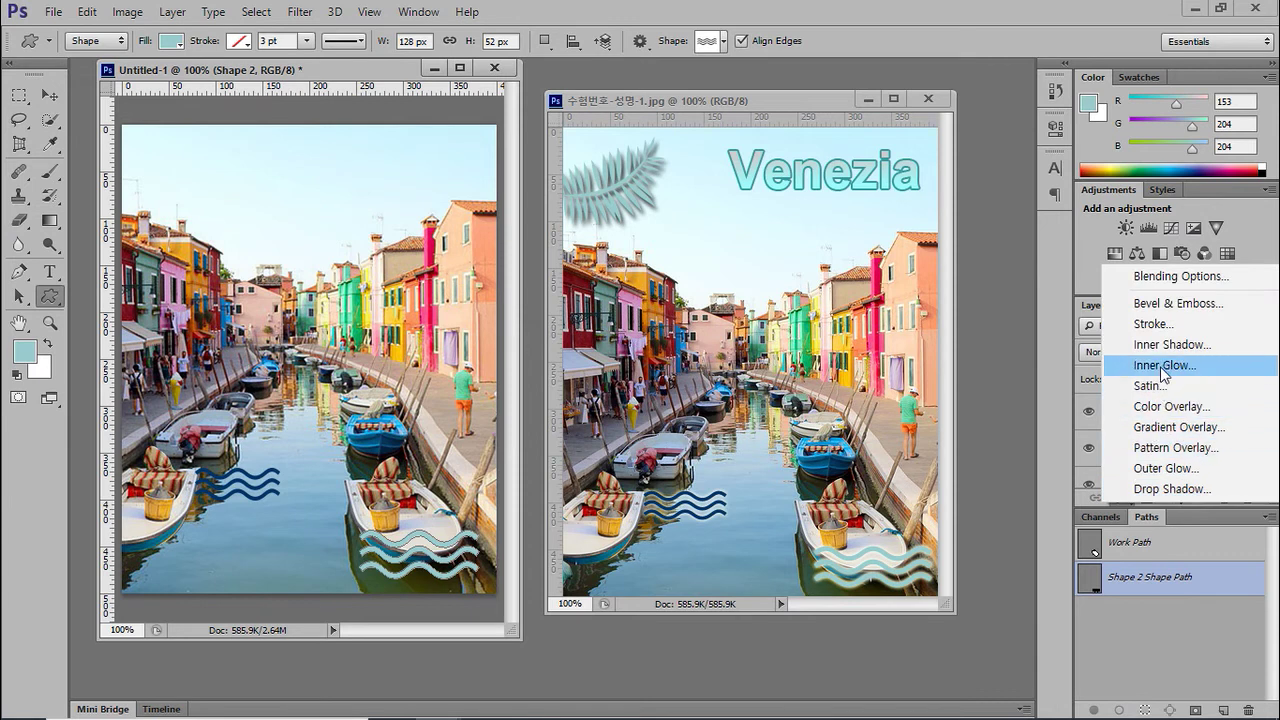
left_click(1153, 468)
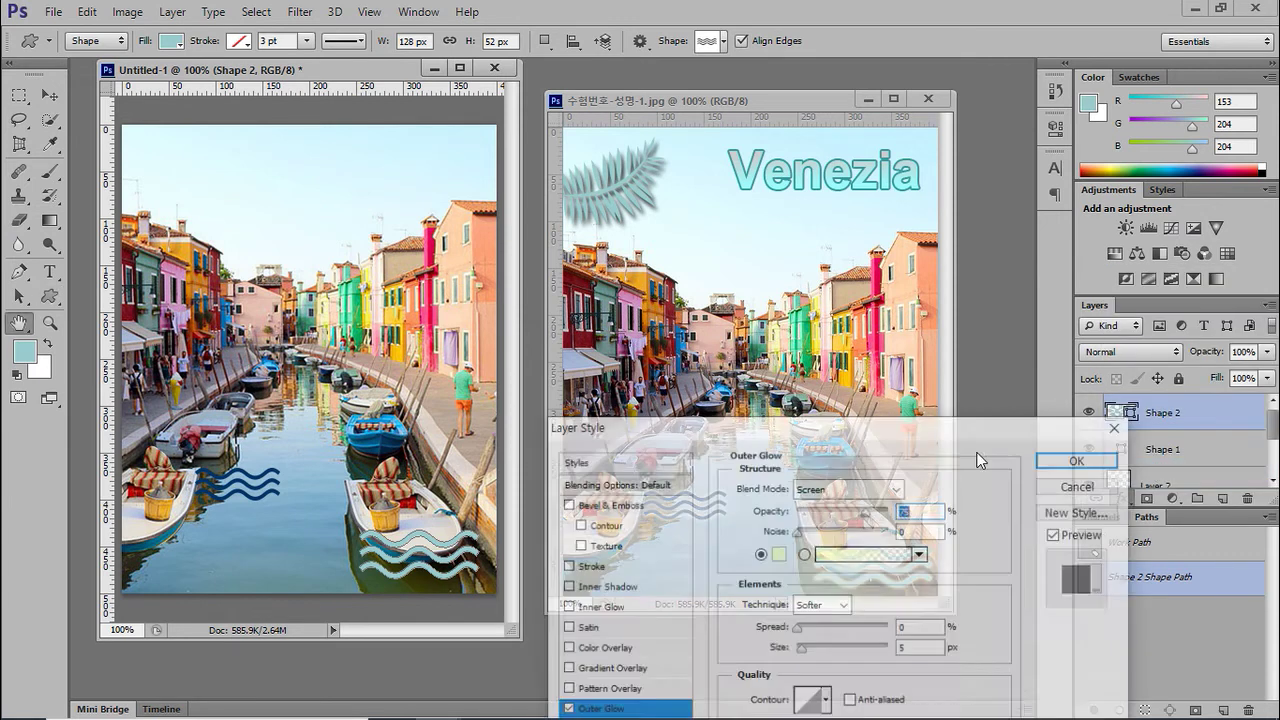
left_click_drag(941, 439, 741, 205)
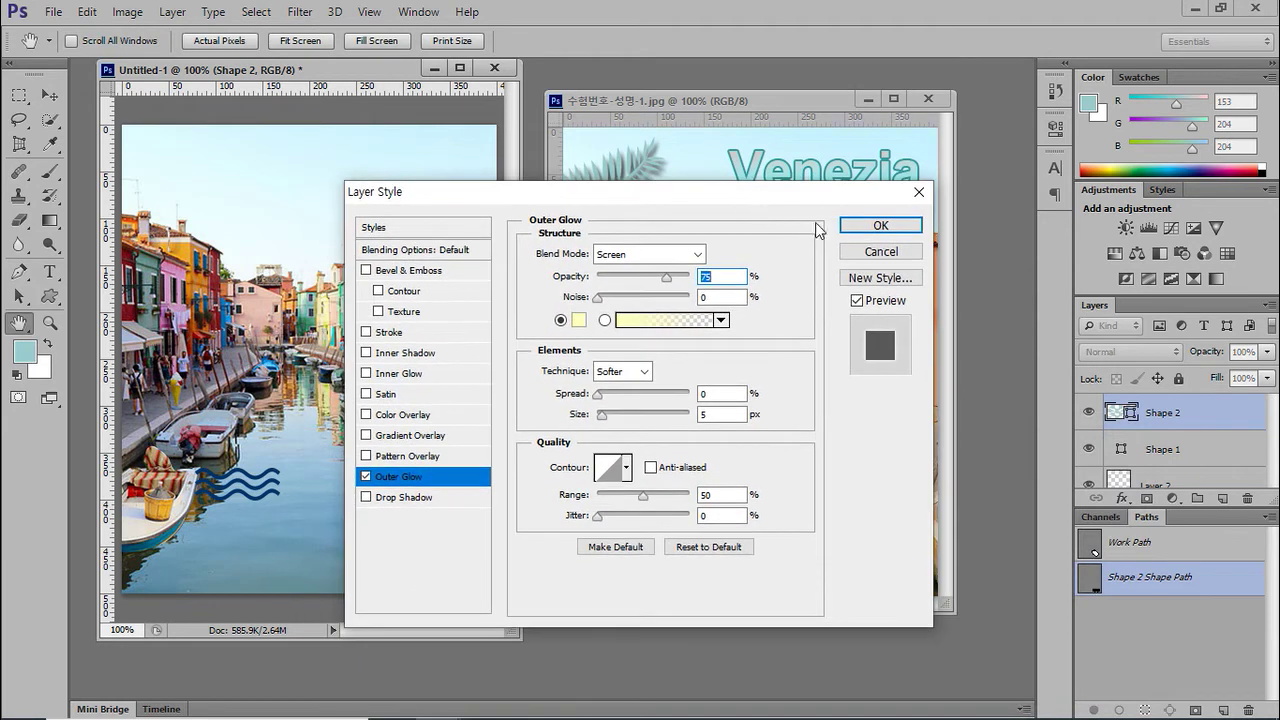
left_click(880, 226)
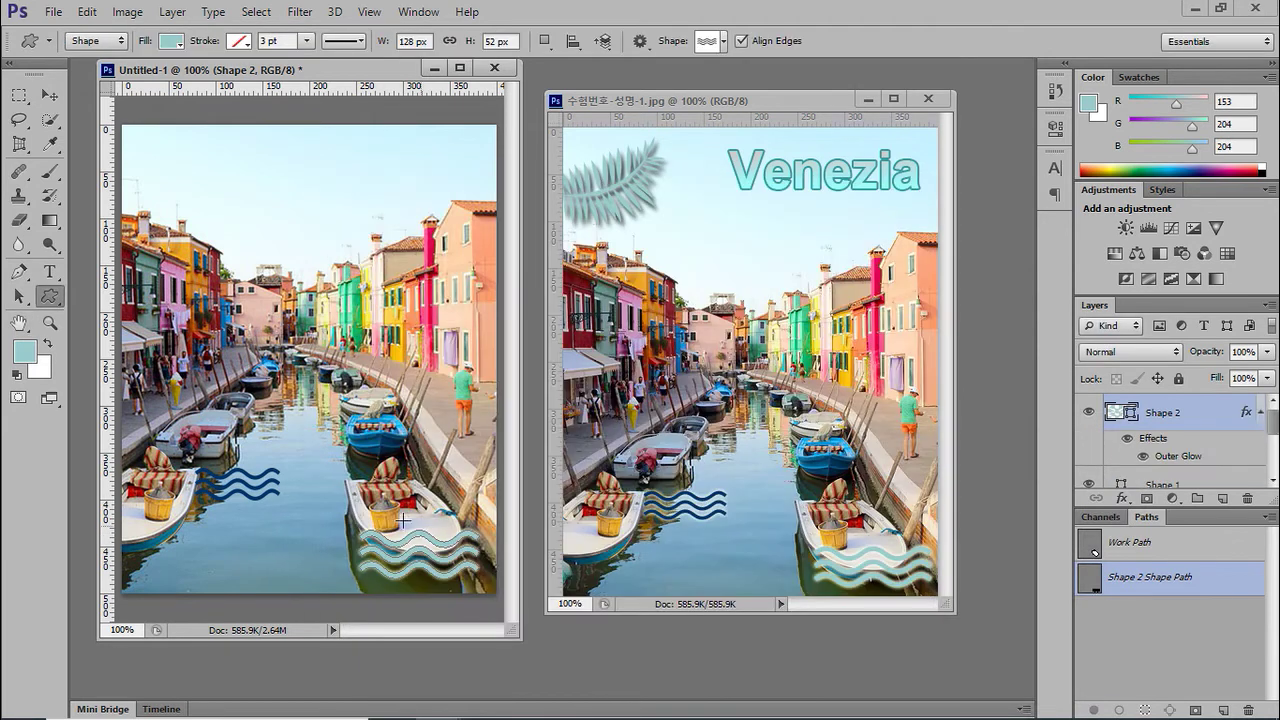
- Detach the layer list into a floating window and copy the larger wave's Outer Glow to the dark blue wave's layer
left_click_drag(1094, 311, 985, 136)
left_click(1064, 318)
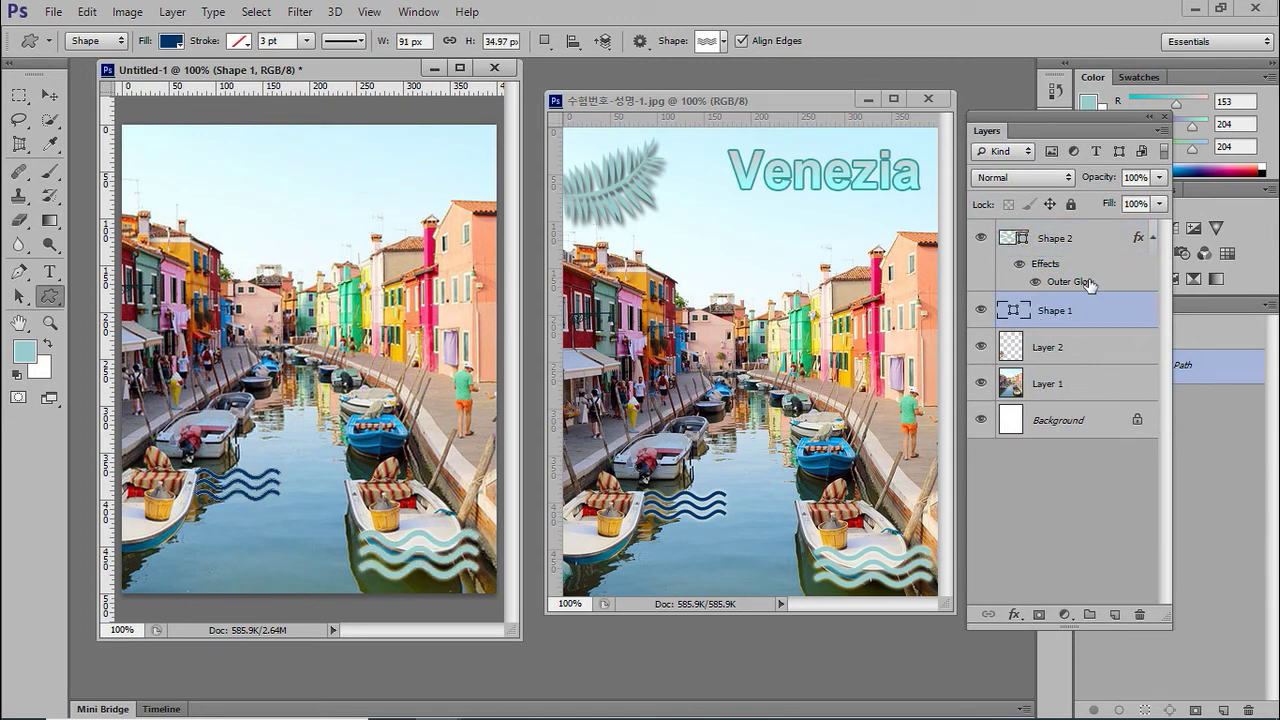
left_click_drag(1095, 287, 1096, 312)
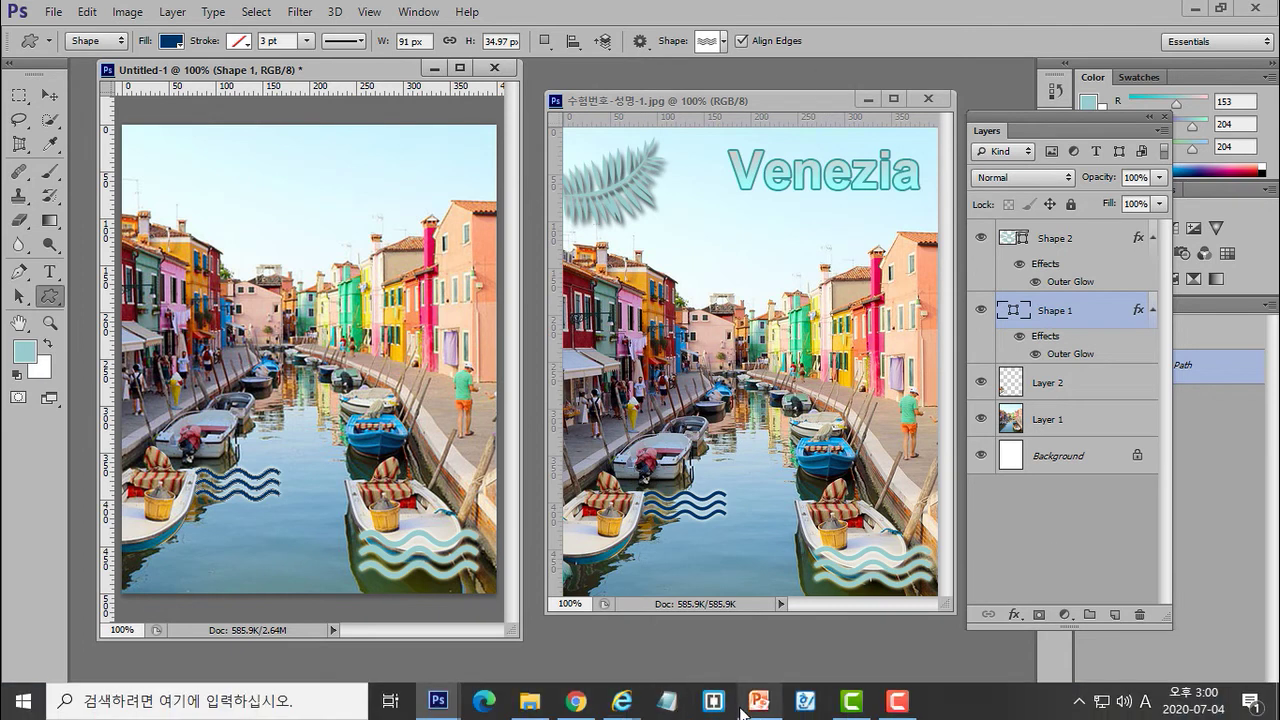
- Check the leaf conditions in PowerPoint, return to Photoshop, and place a fern leaf shape about 127 × 78 px in the photo's upper-left sky
left_click(752, 707)
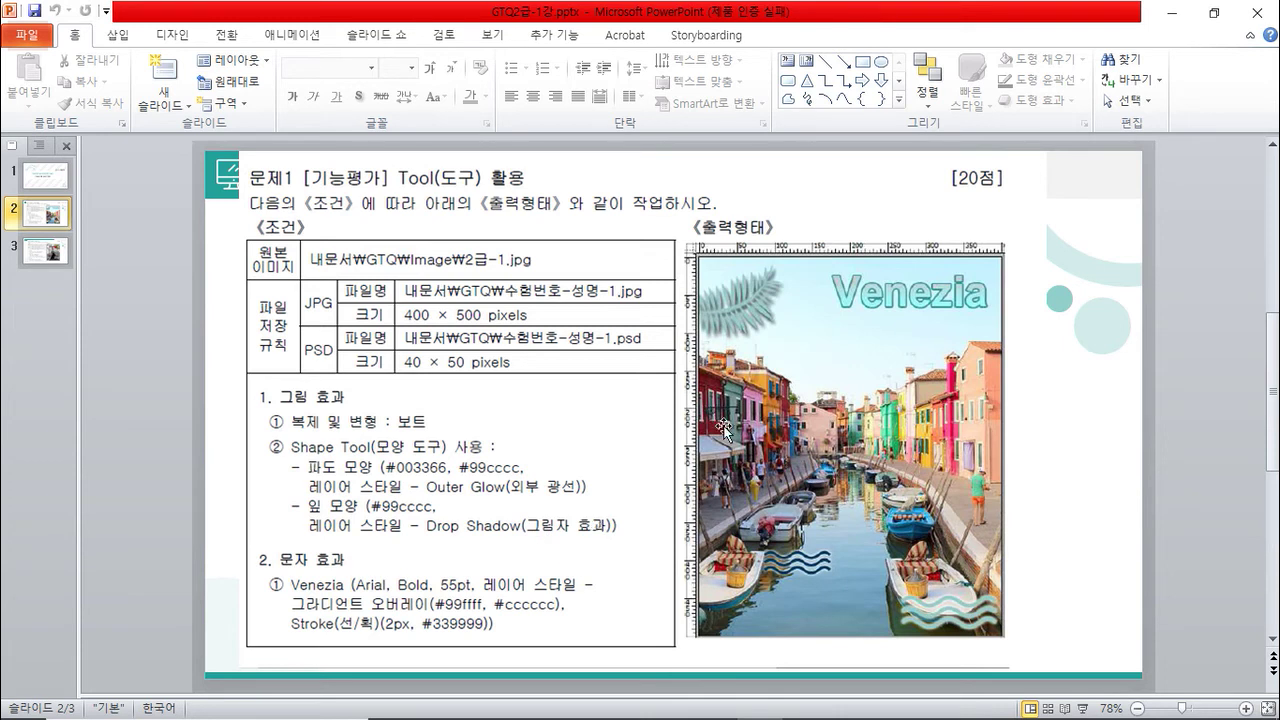
left_click(1172, 17)
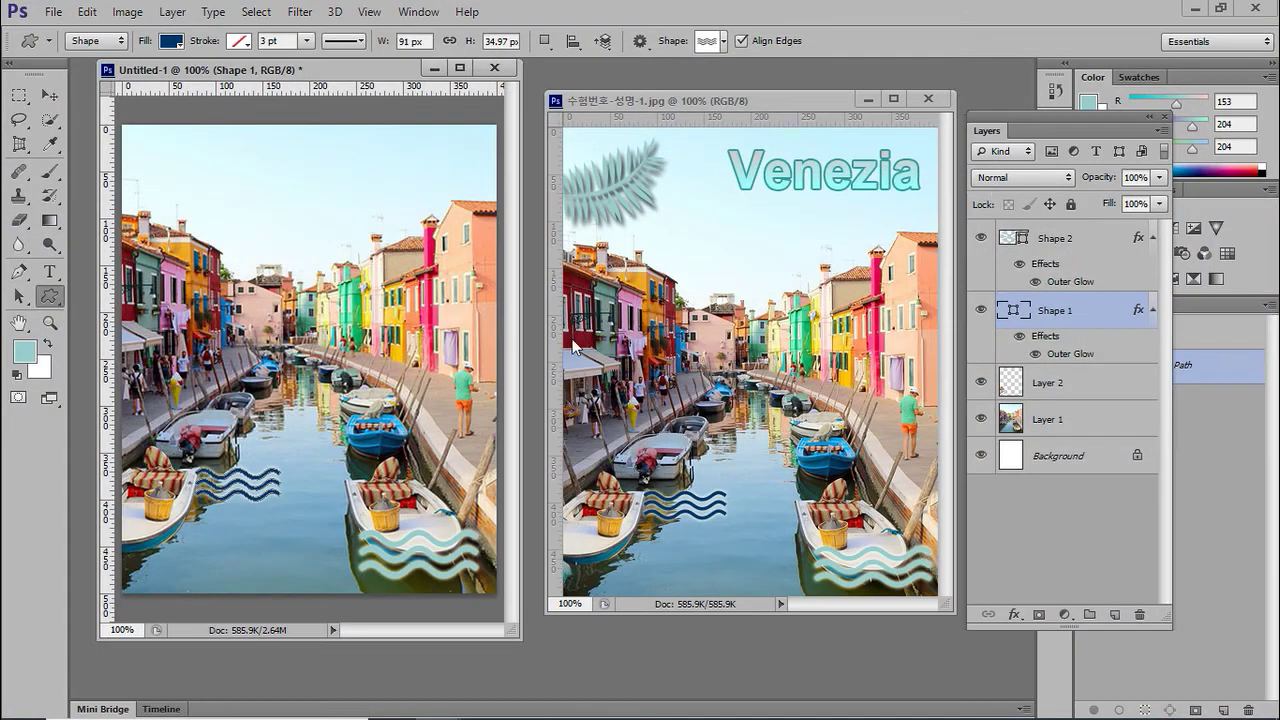
left_click(1056, 242)
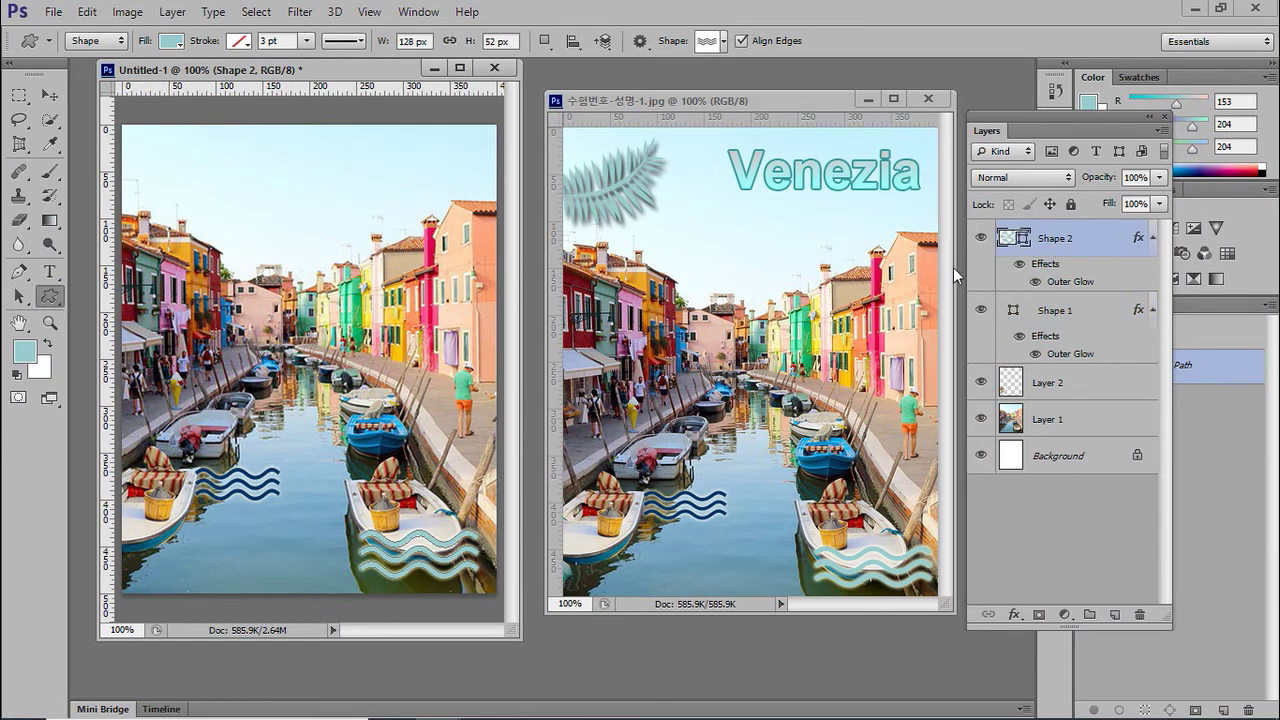
left_click(725, 42)
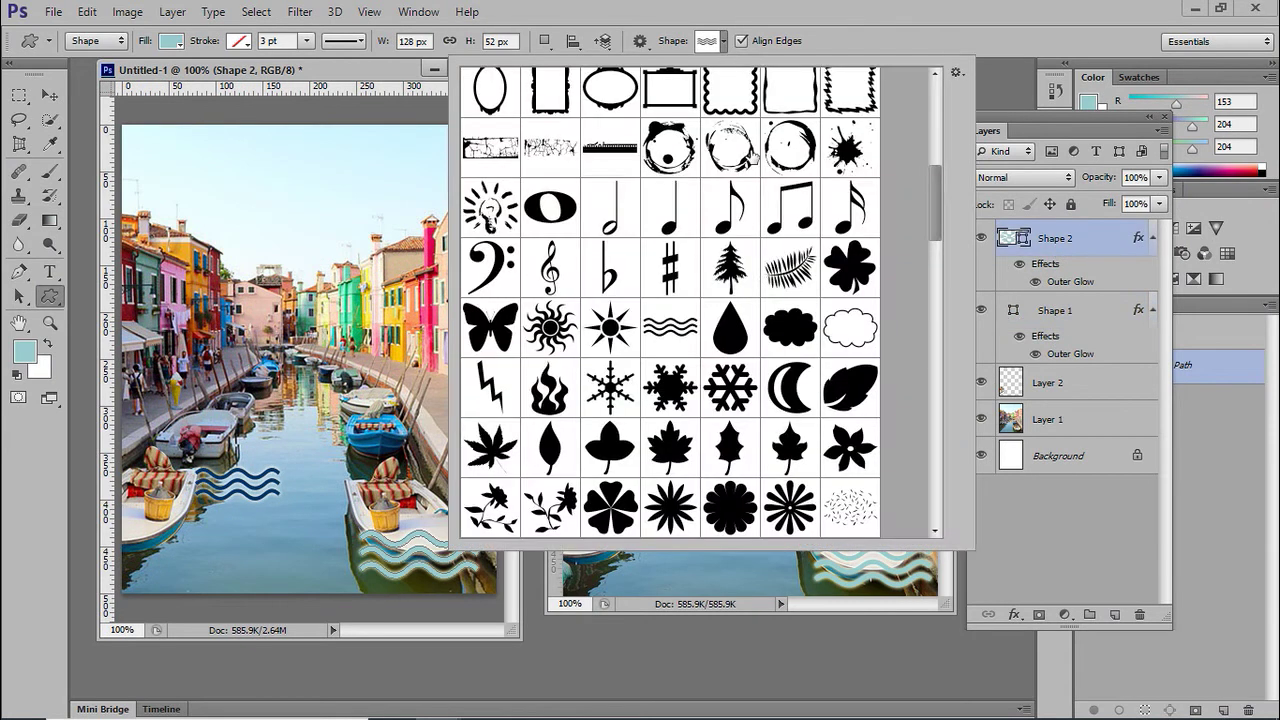
left_click(804, 280)
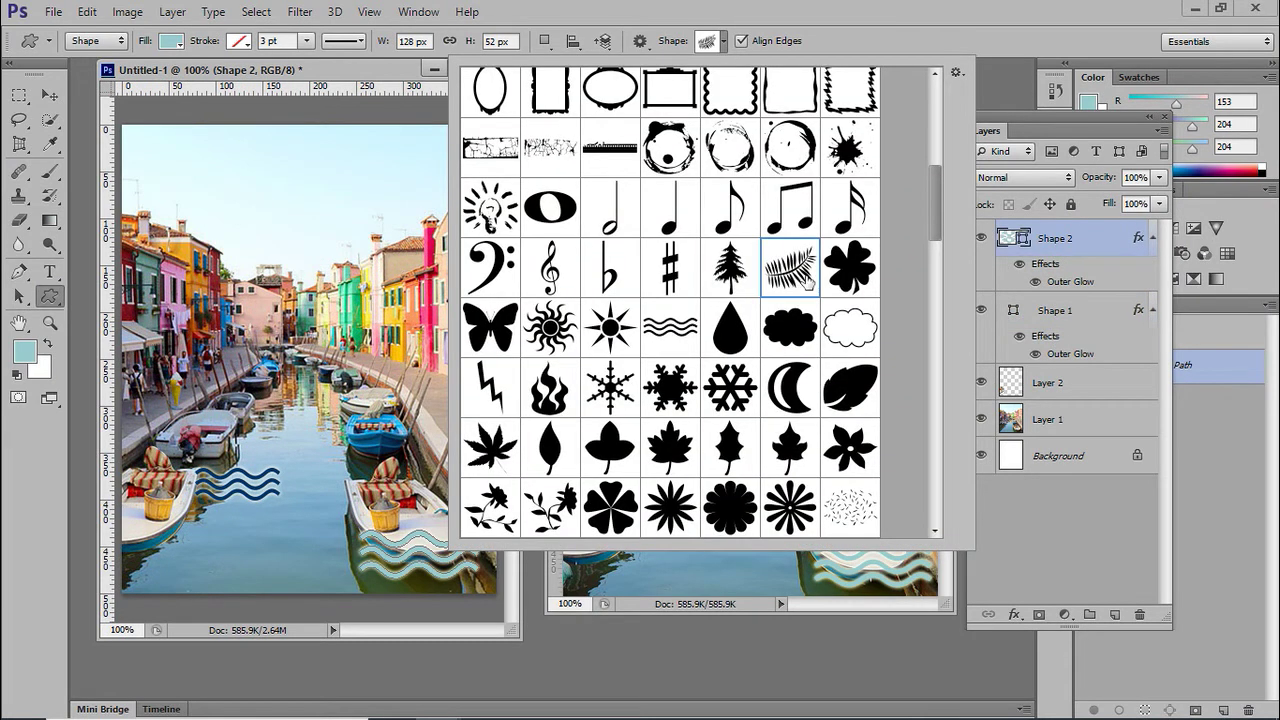
left_click(724, 42)
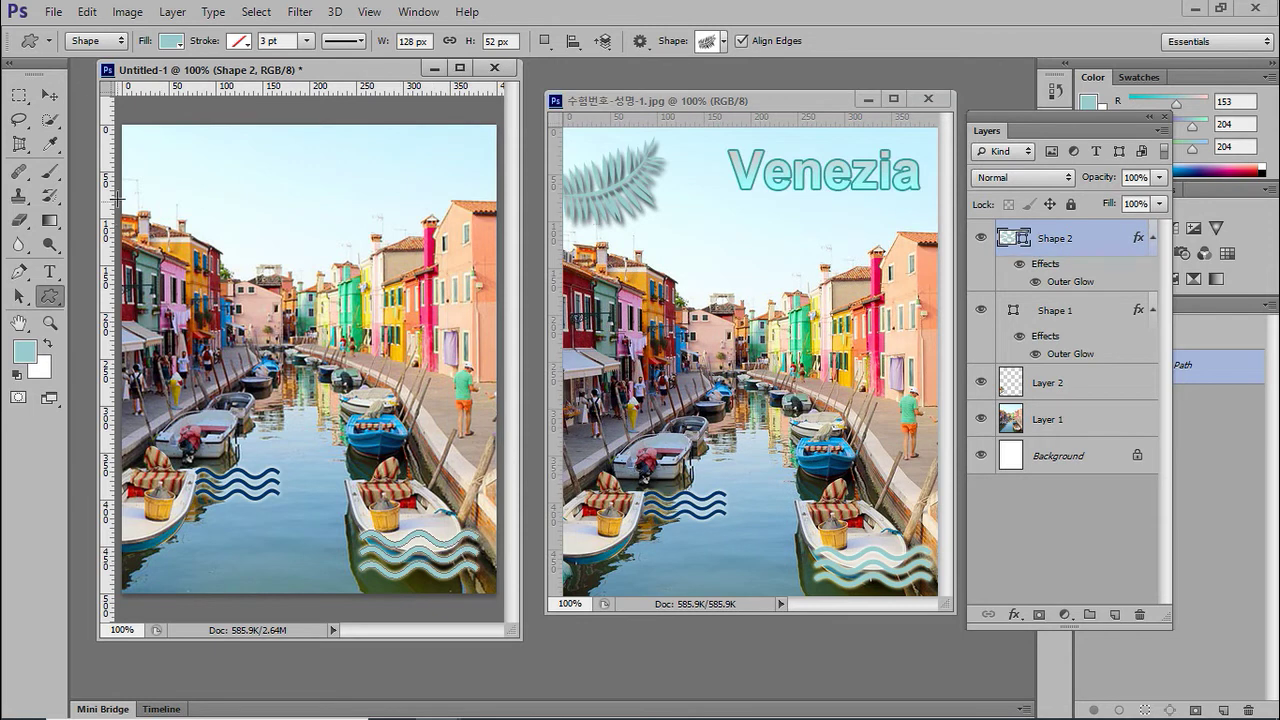
left_click_drag(124, 162, 241, 238)
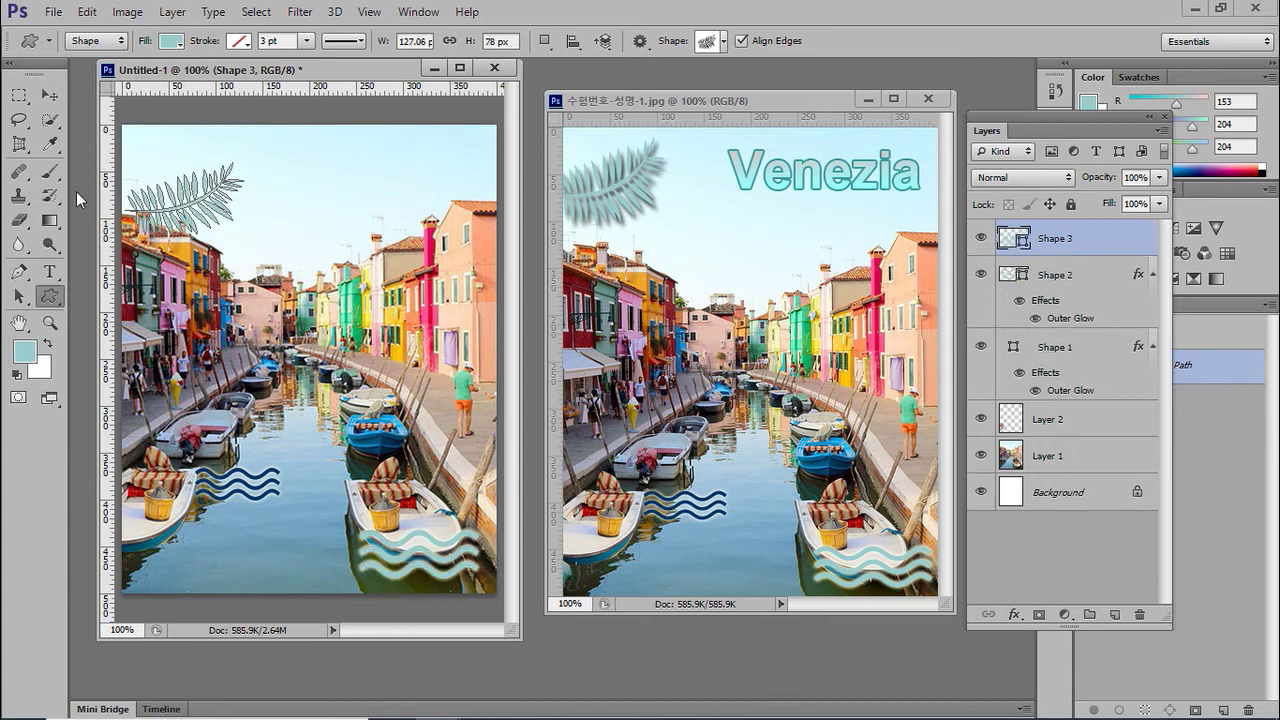
left_click(48, 94)
left_click_drag(167, 201, 171, 174)
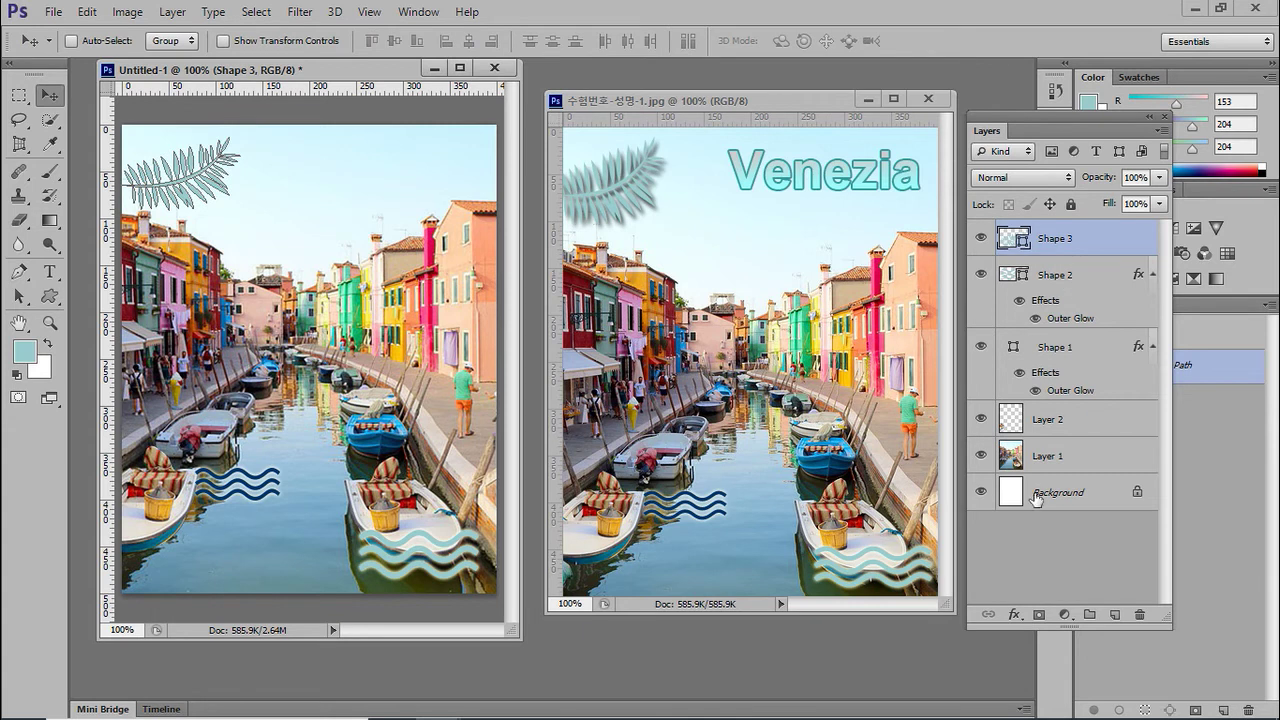
- Apply a Drop Shadow with the default settings to the leaf shape
left_click(1016, 612)
left_click(1056, 597)
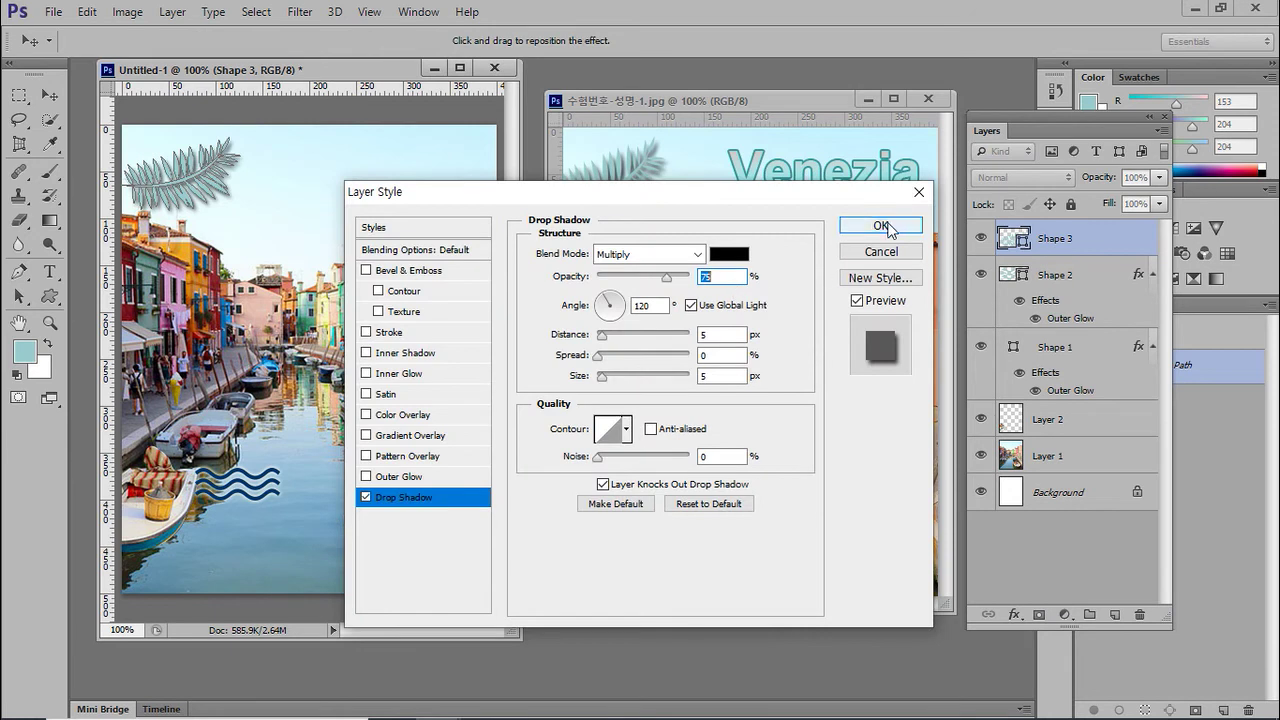
left_click_drag(663, 194, 590, 297)
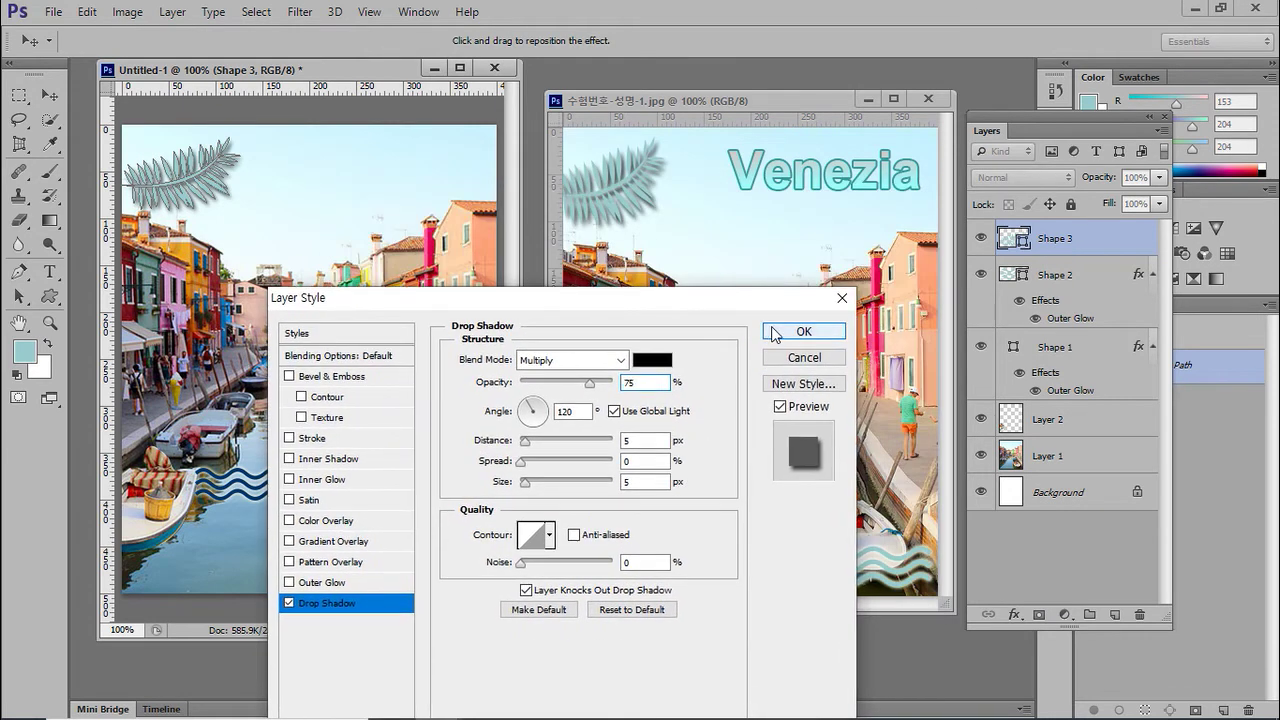
left_click(800, 334)
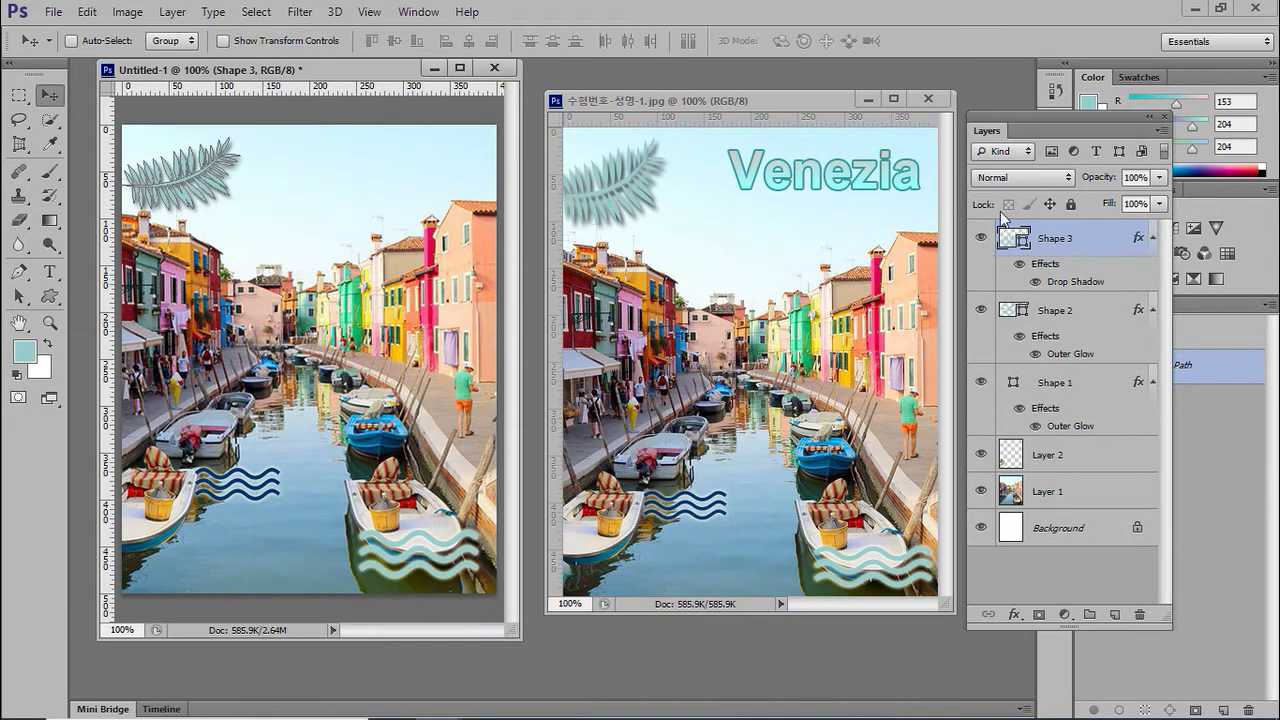
- Select the larger wave's layer and switch to PowerPoint to check the text conditions
left_click(1090, 323)
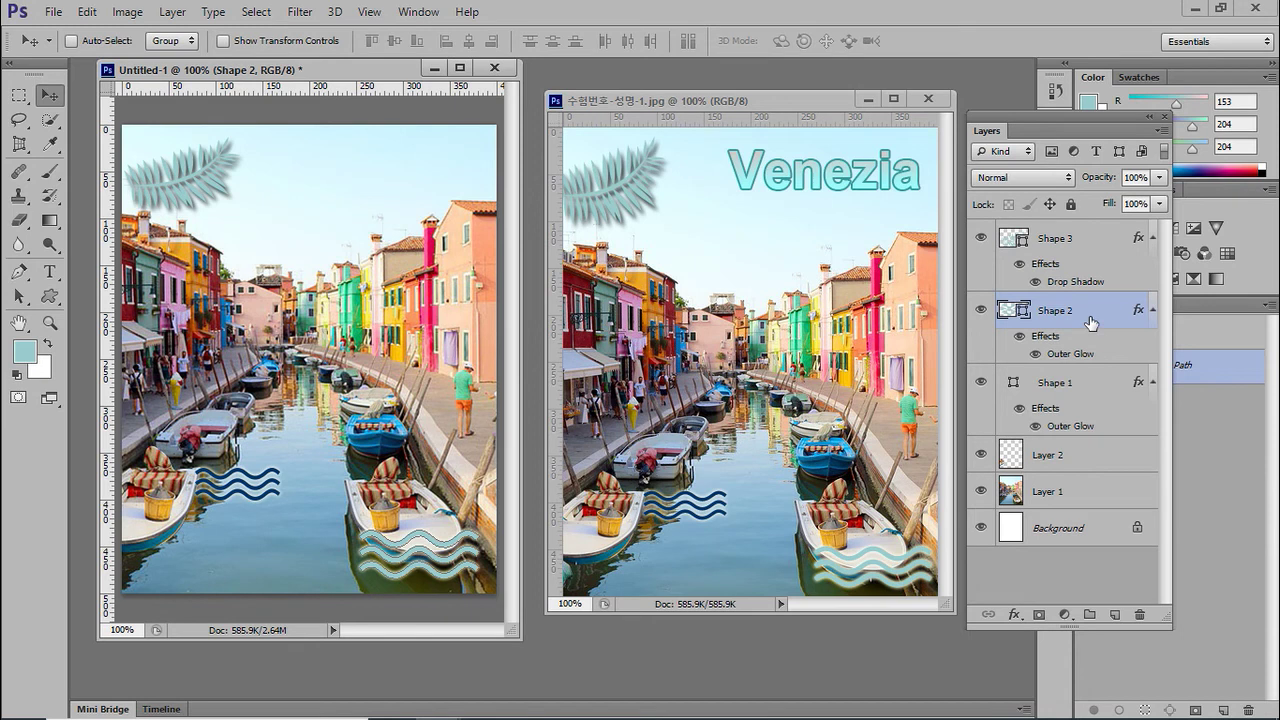
mouse_move(850, 712)
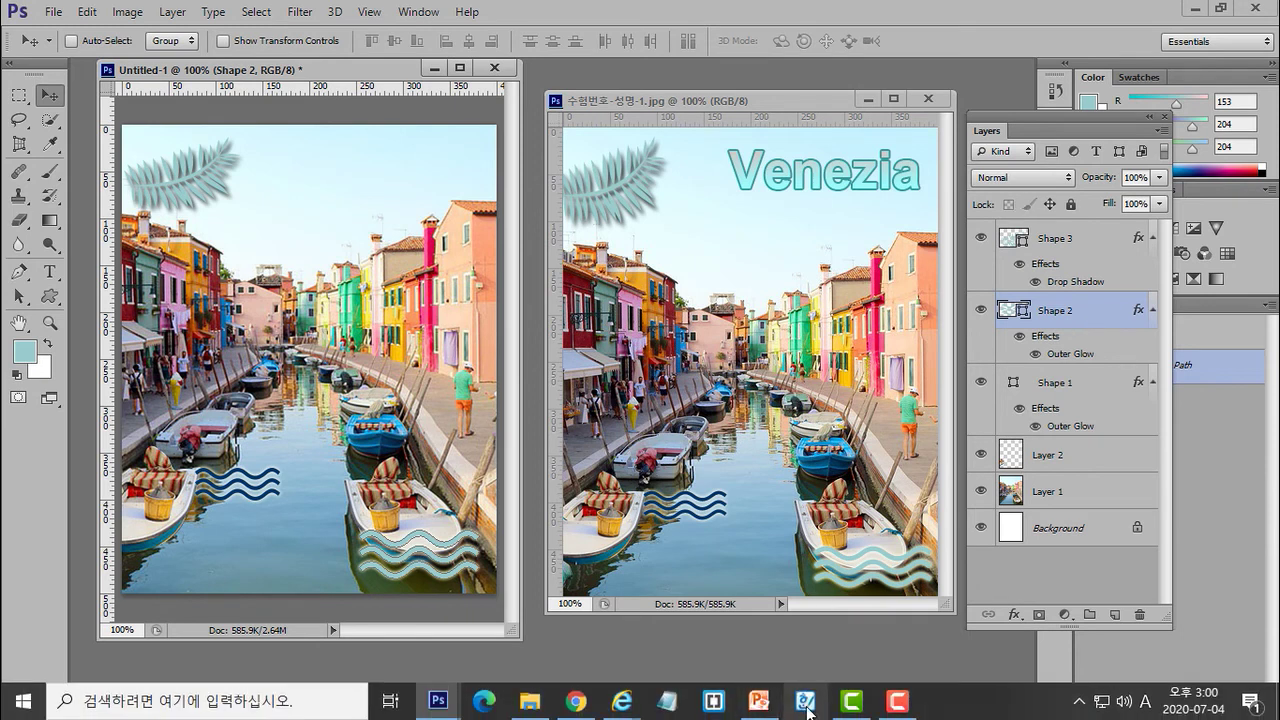
left_click(767, 711)
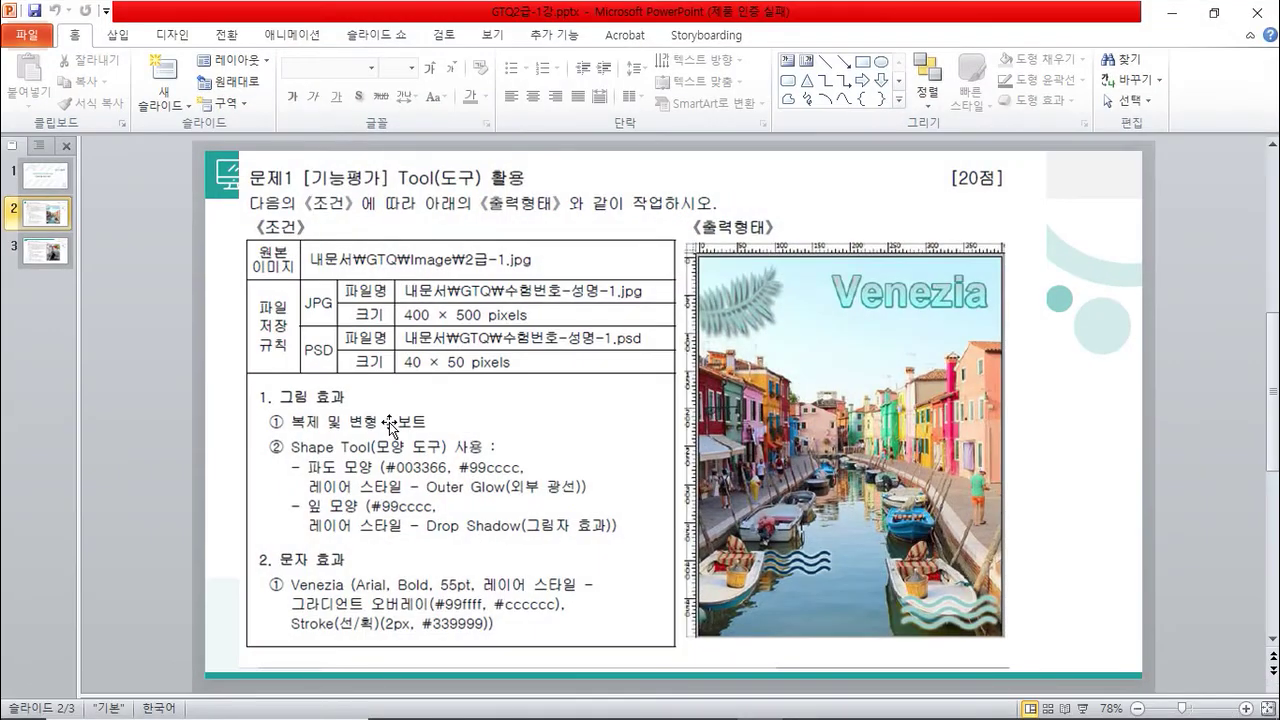
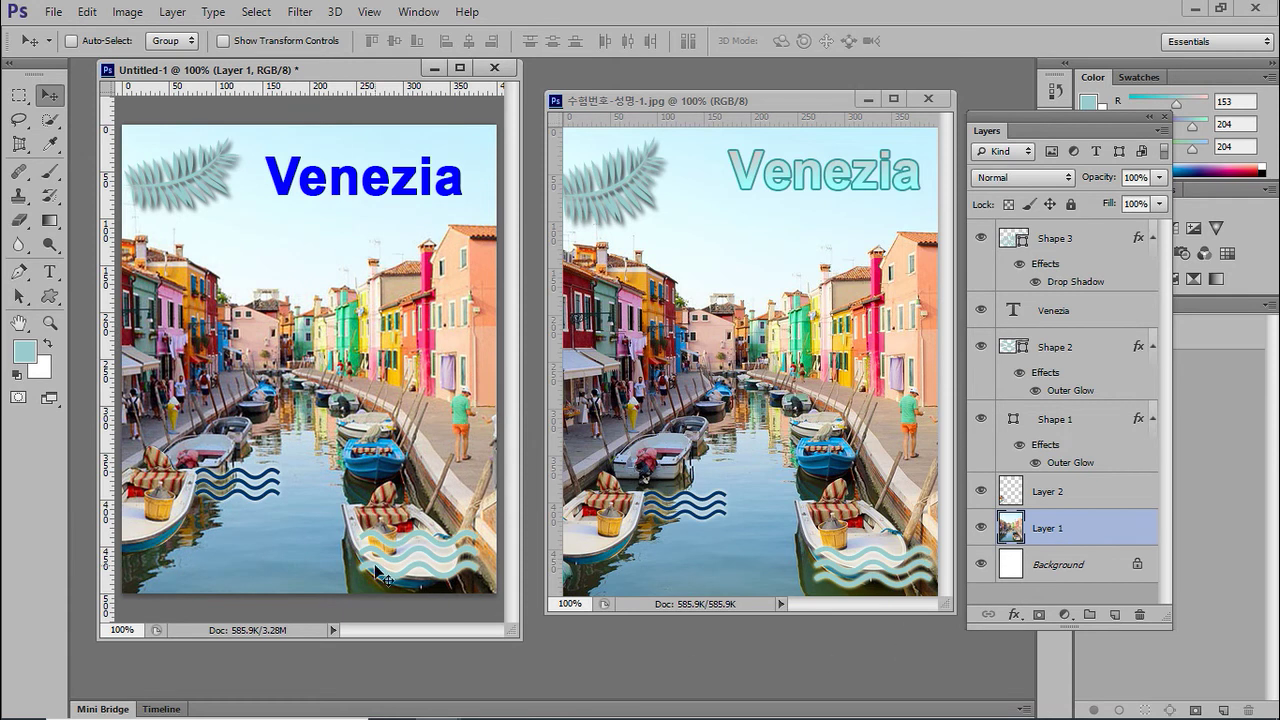
- Move the duplicated boat slightly right and down, and nudge the background photo upward to match the reference image
left_click(1070, 507)
left_click_drag(162, 530, 176, 561)
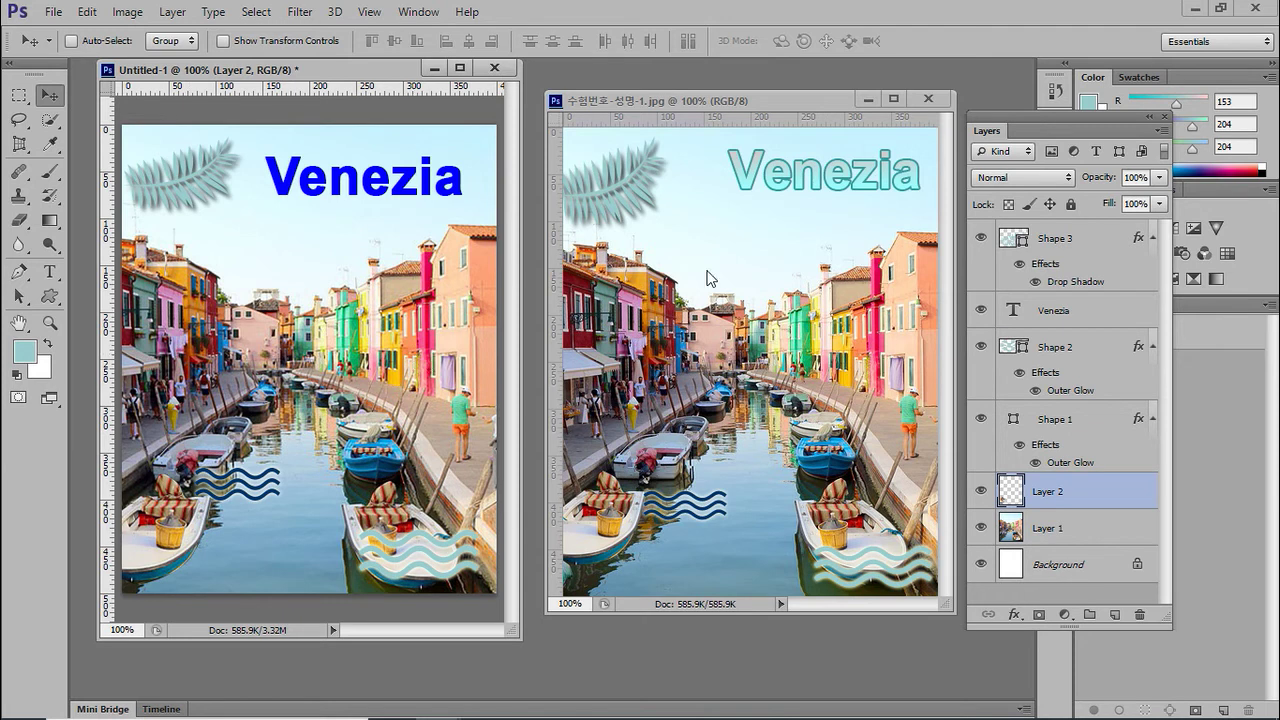
left_click(1070, 530)
left_click_drag(456, 384, 455, 374)
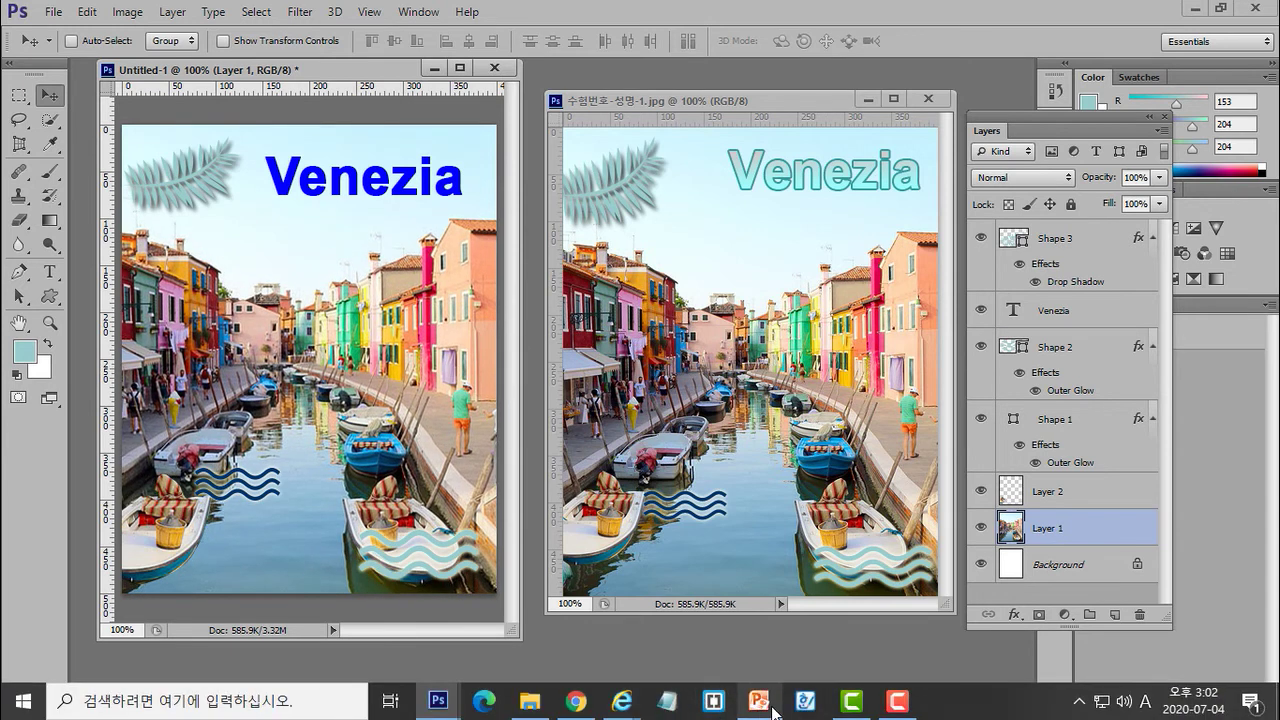
- Check the Venezia title's layer style conditions in PowerPoint and return to Photoshop
left_click(757, 702)
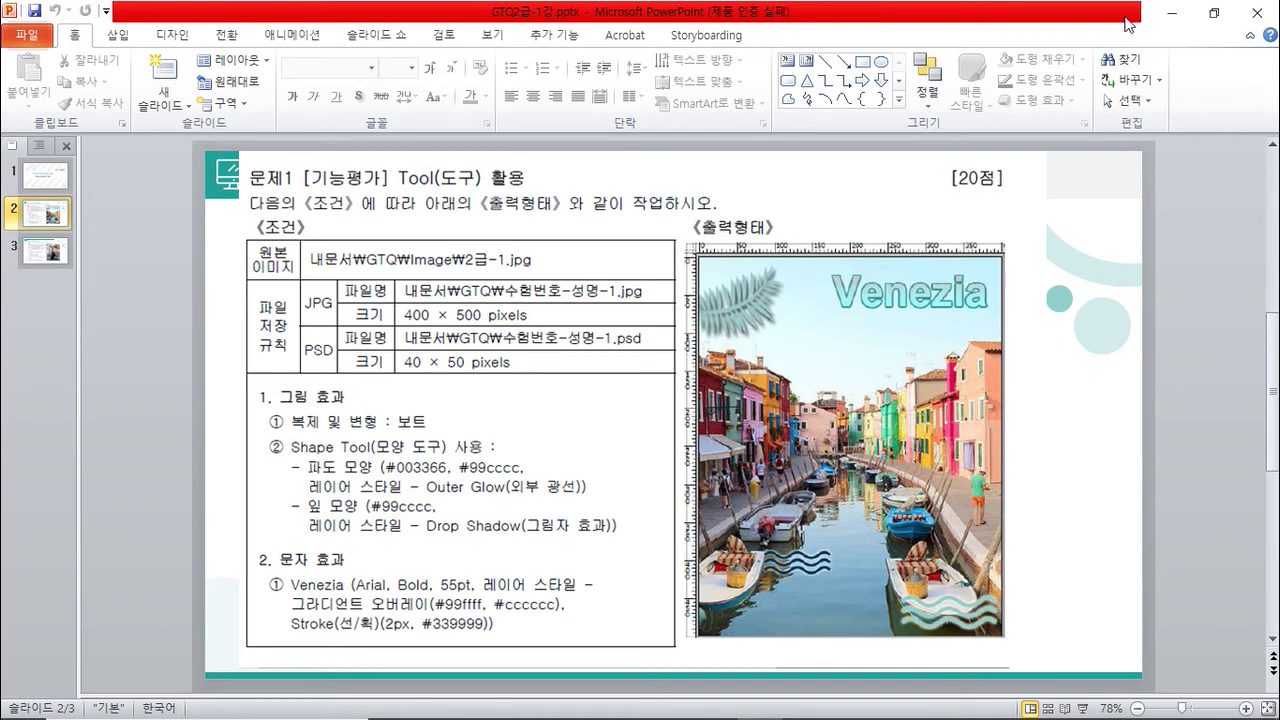
left_click(1176, 12)
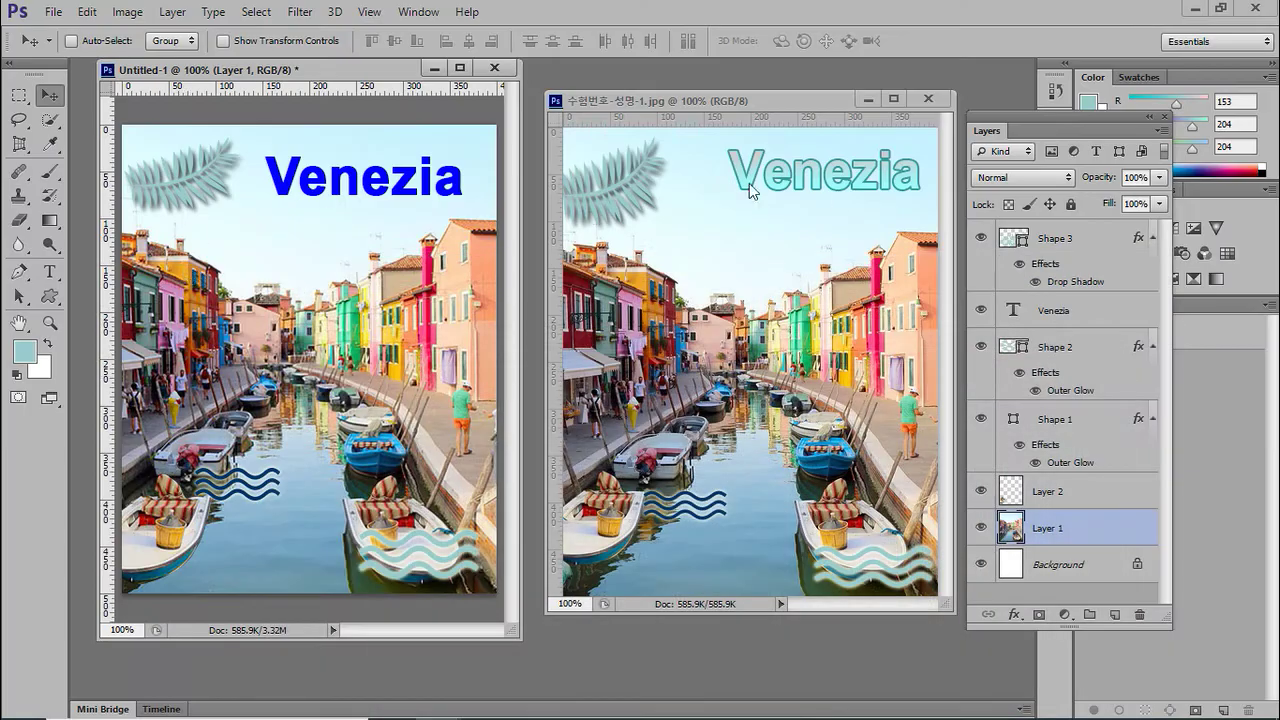
left_click(1015, 619)
left_click(1060, 544)
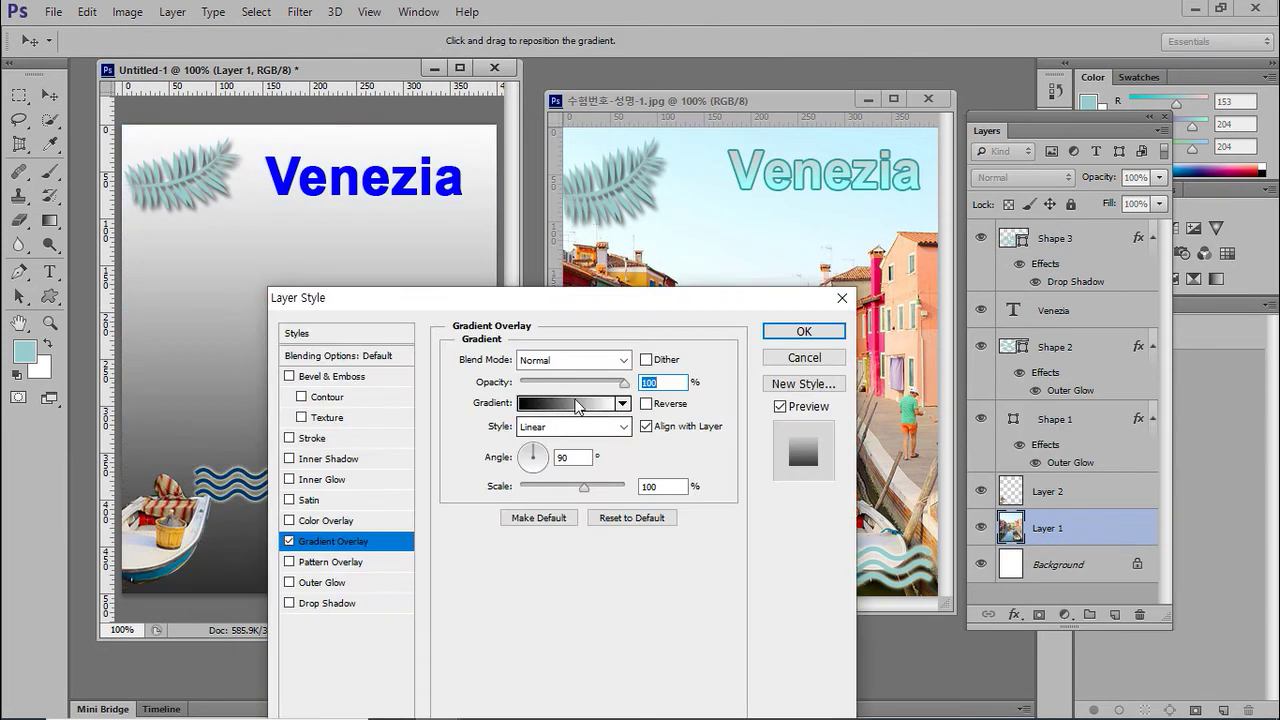
left_click(576, 404)
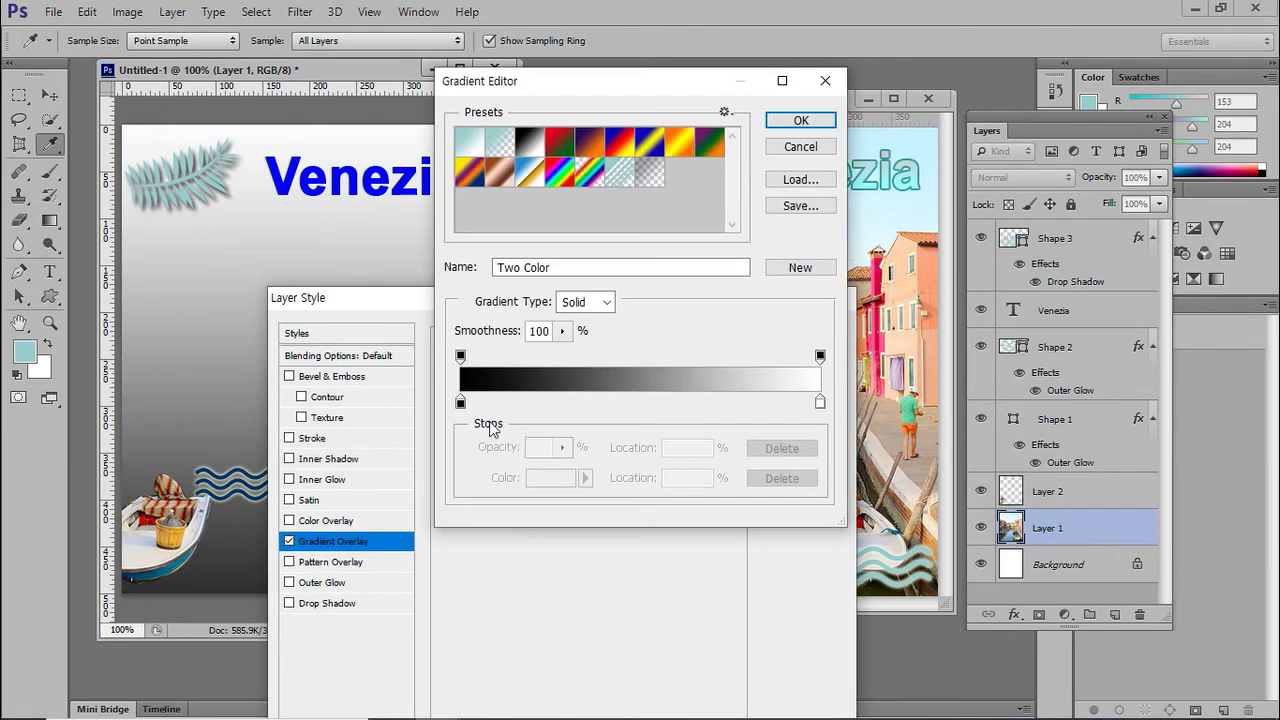
left_click(460, 403)
left_click(548, 480)
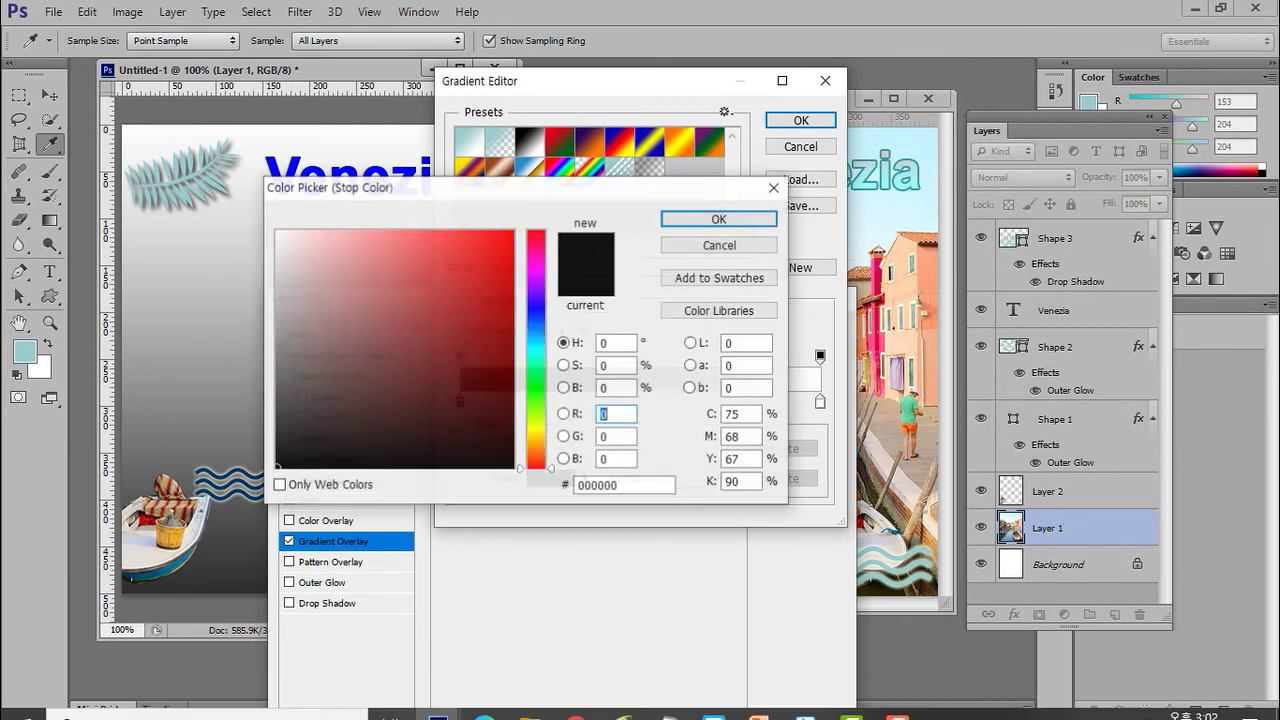
left_click(756, 695)
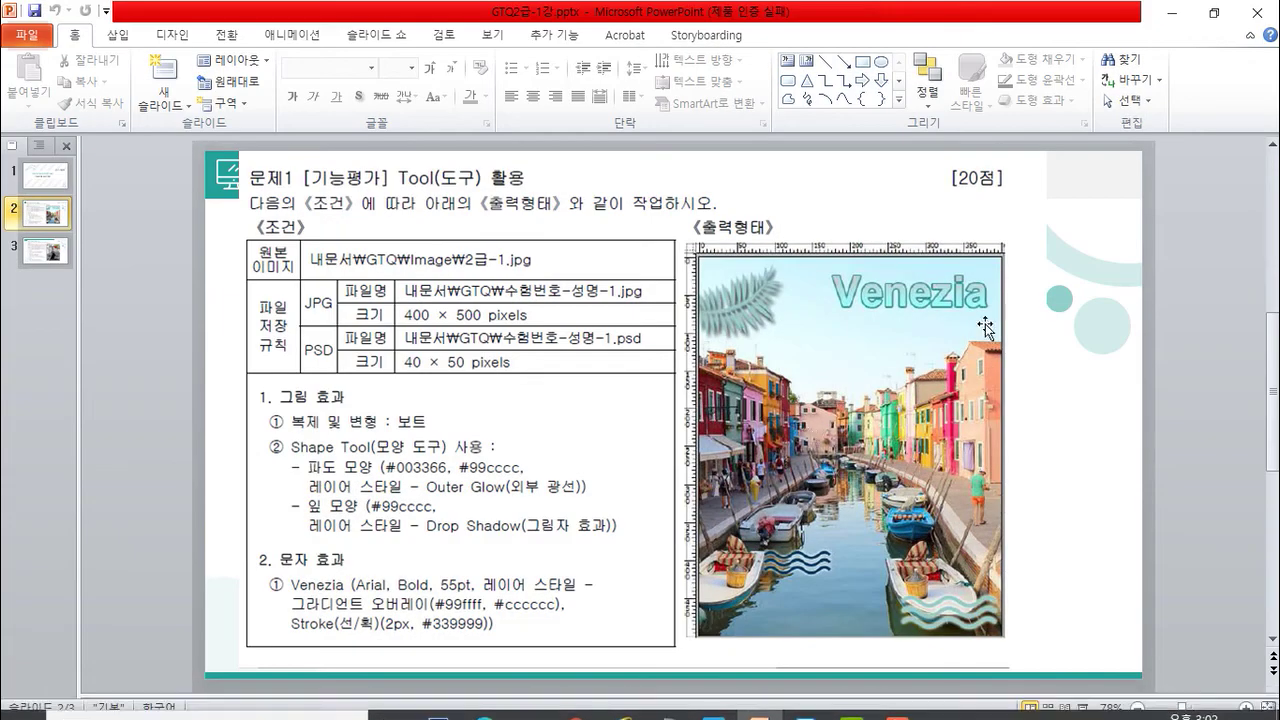
left_click(1168, 20)
left_click(622, 486)
left_click_drag(628, 486, 466, 498)
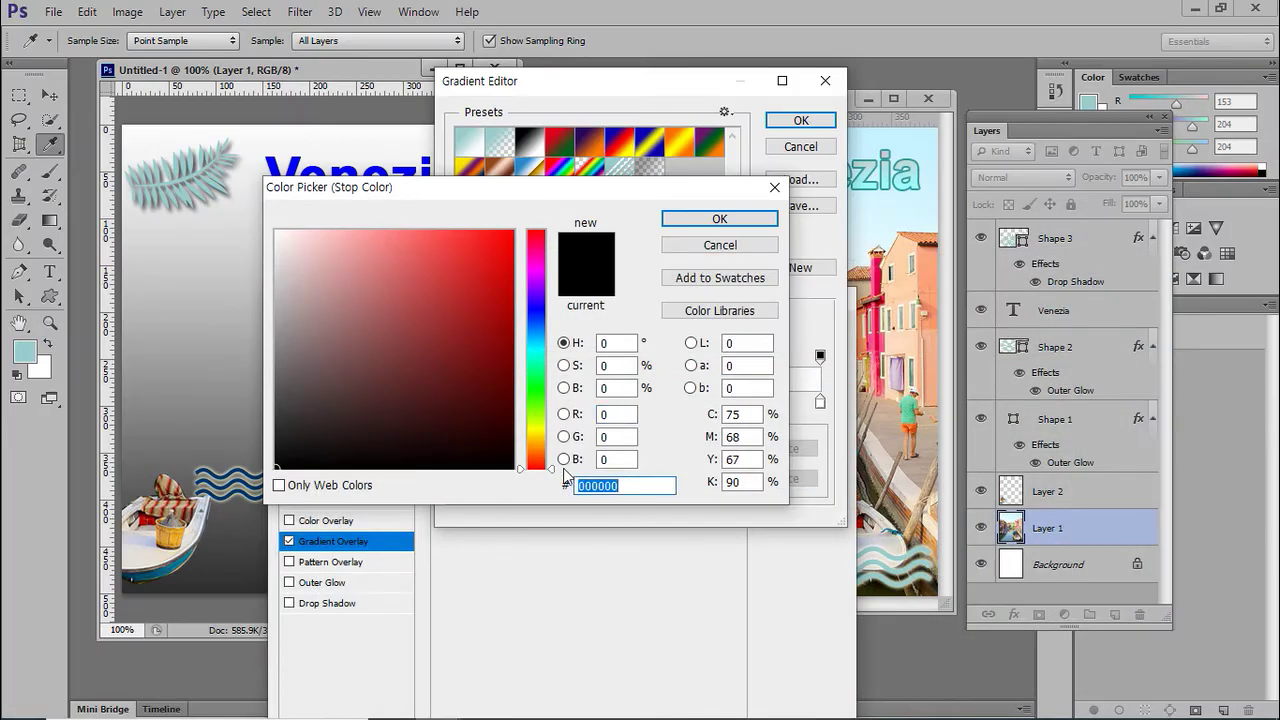
type("99ffff")
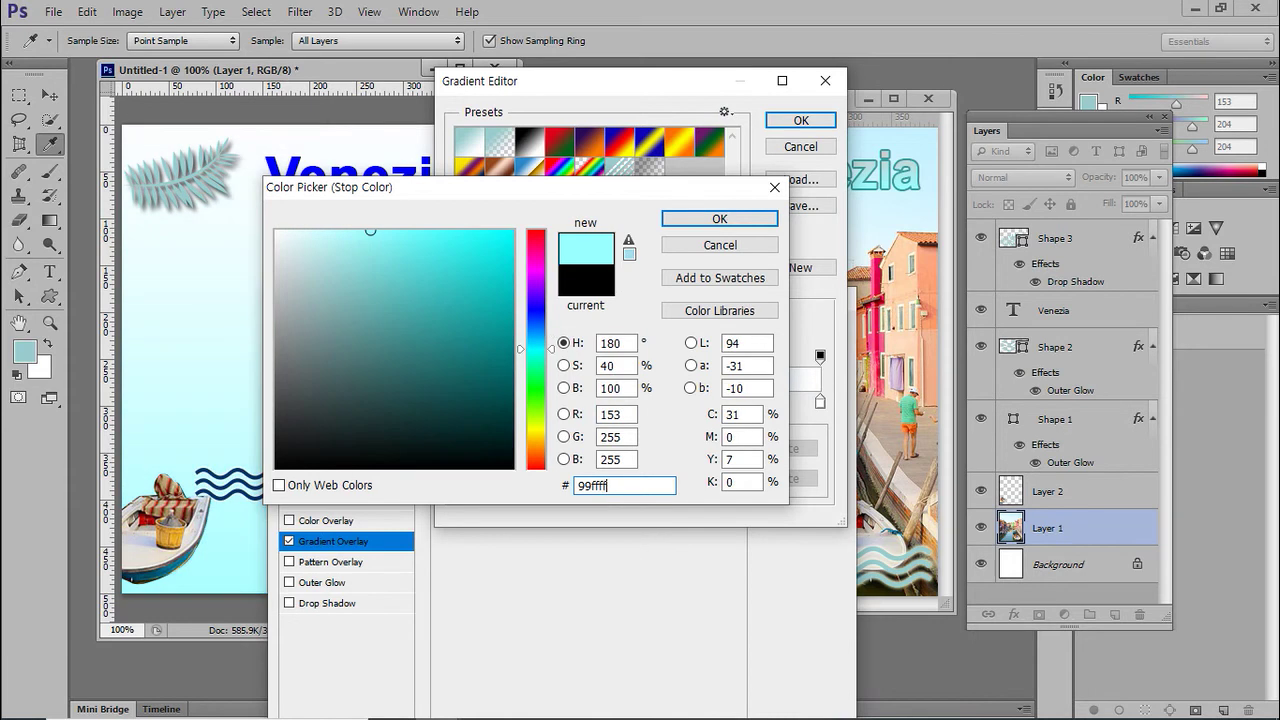
left_click(676, 219)
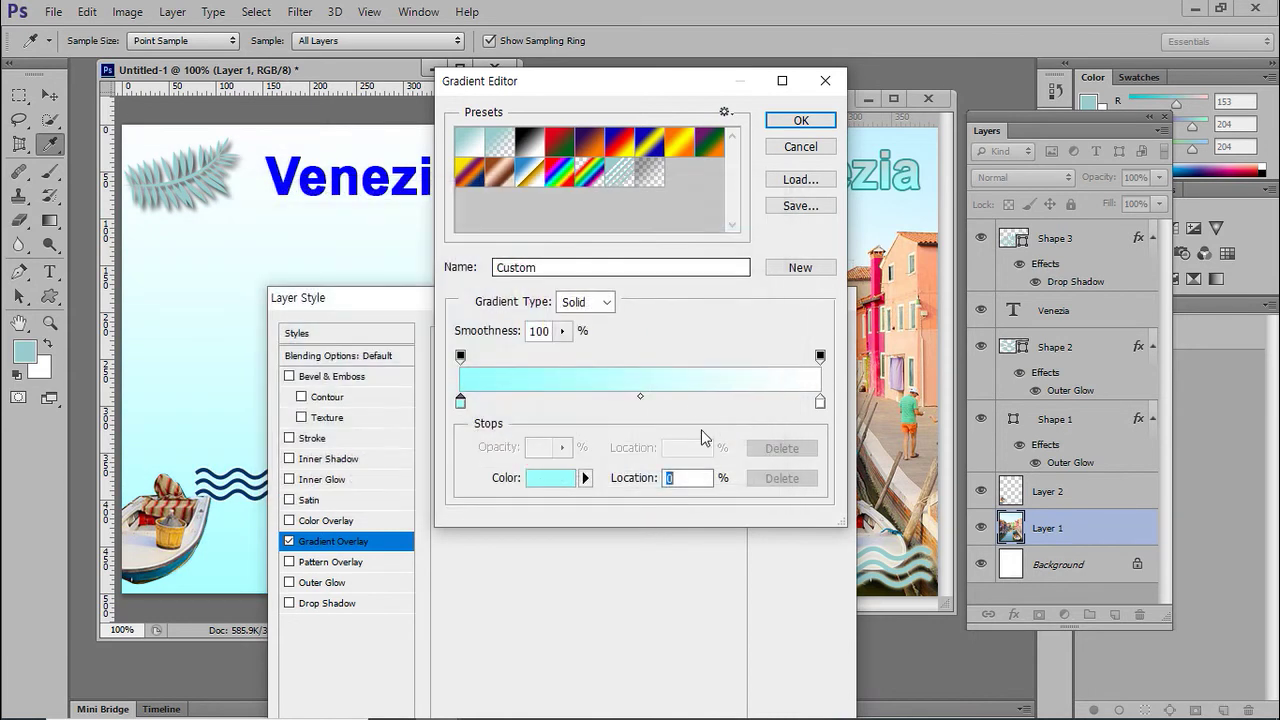
left_click(820, 403)
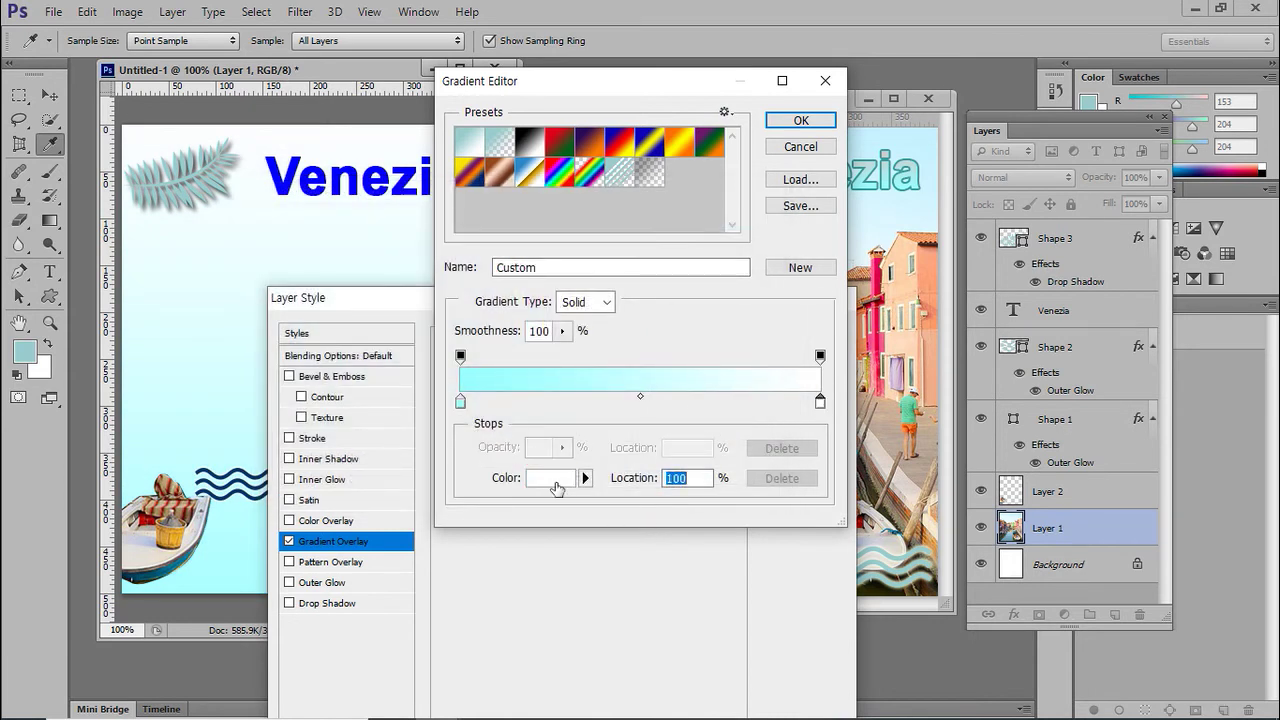
left_click(557, 487)
left_click(614, 485)
type("cccccc")
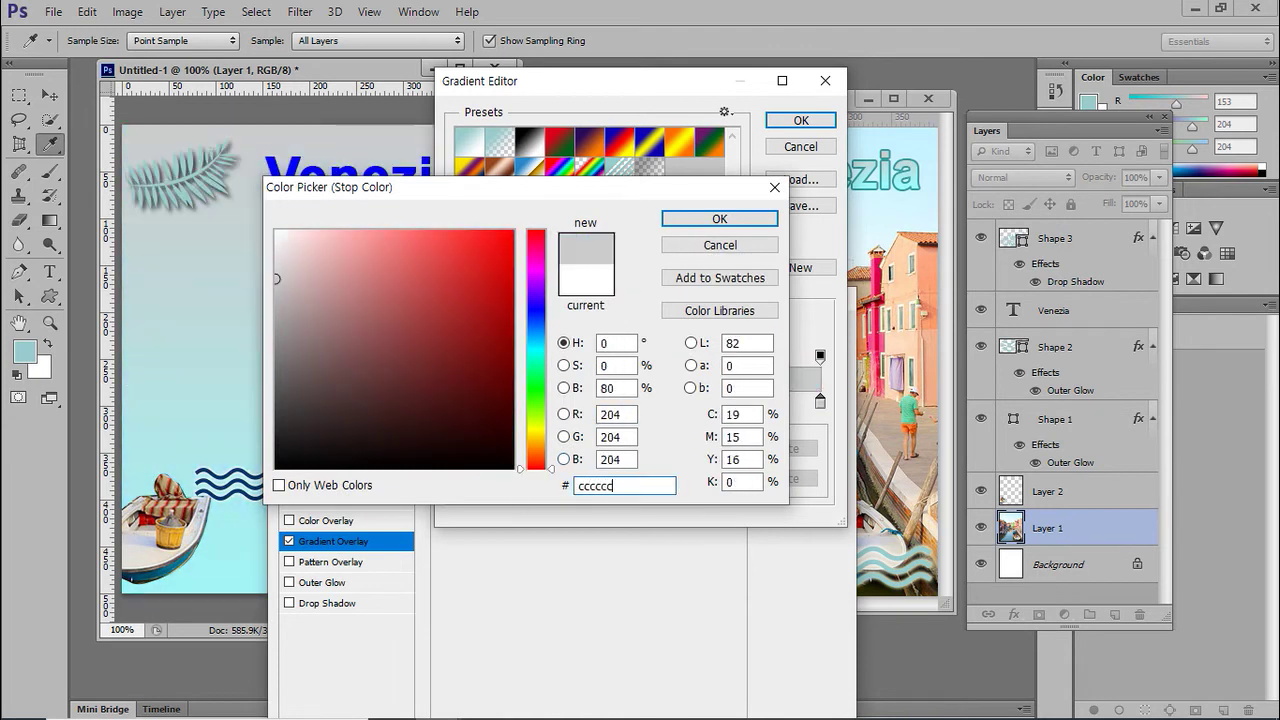
left_click(705, 216)
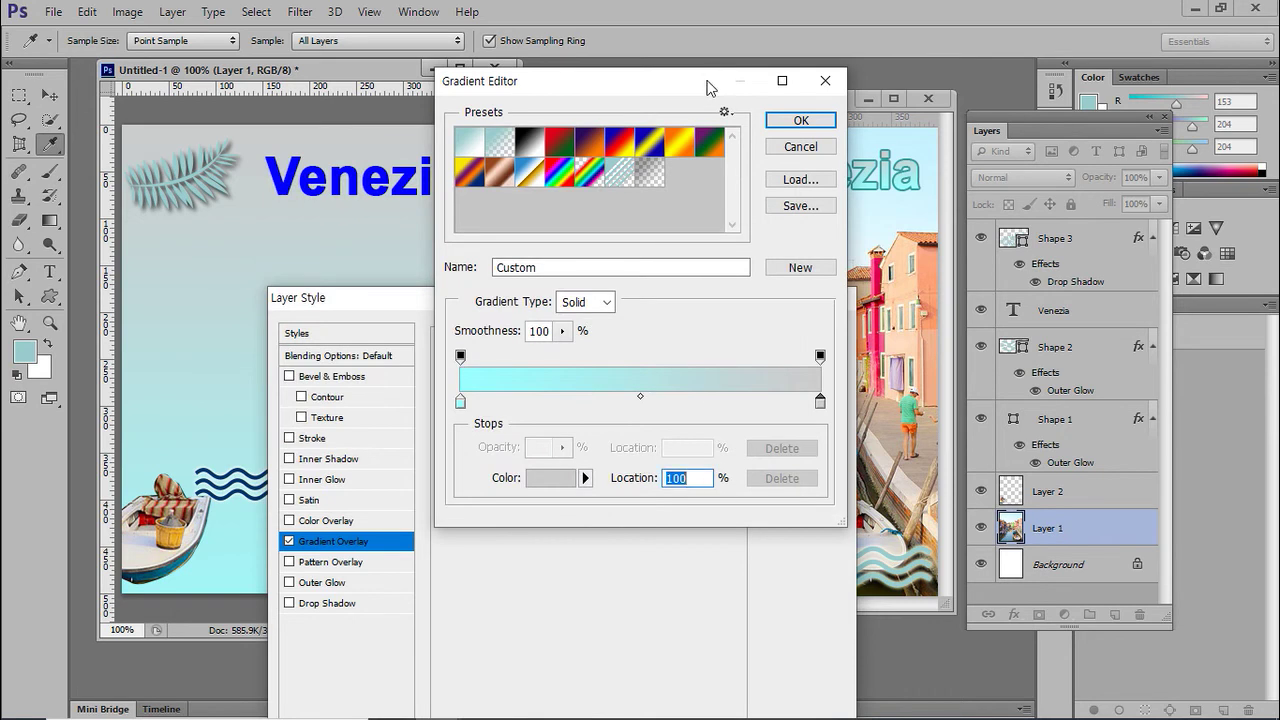
left_click_drag(707, 87, 660, 187)
left_click(772, 230)
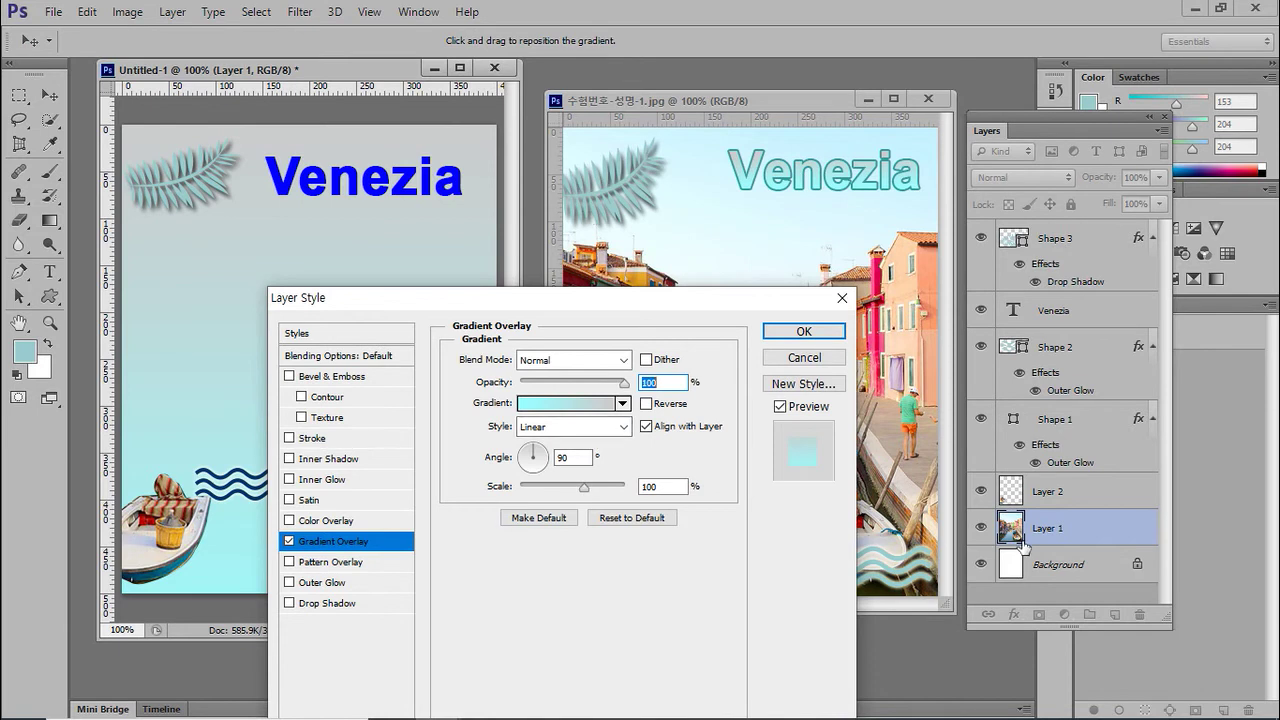
left_click(804, 357)
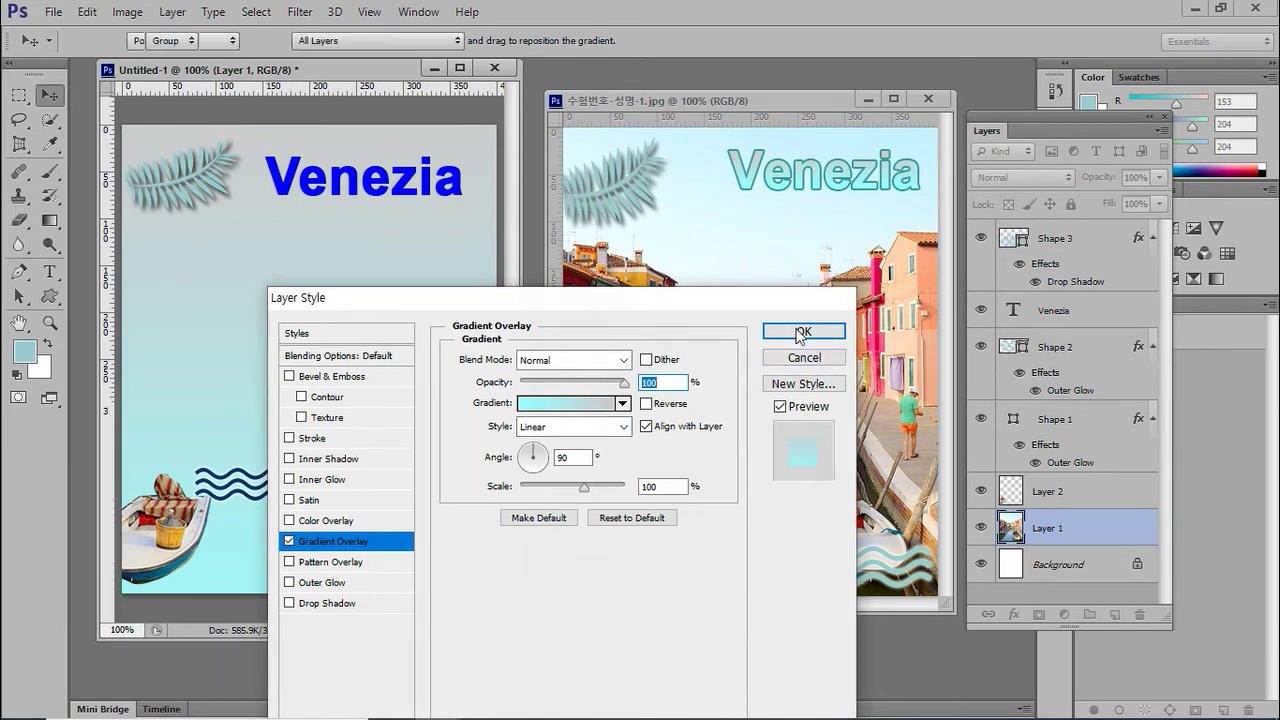
- Add a Gradient Overlay to the Venezia title and set the gradient's starting colour to #99ffff
left_click(1080, 310)
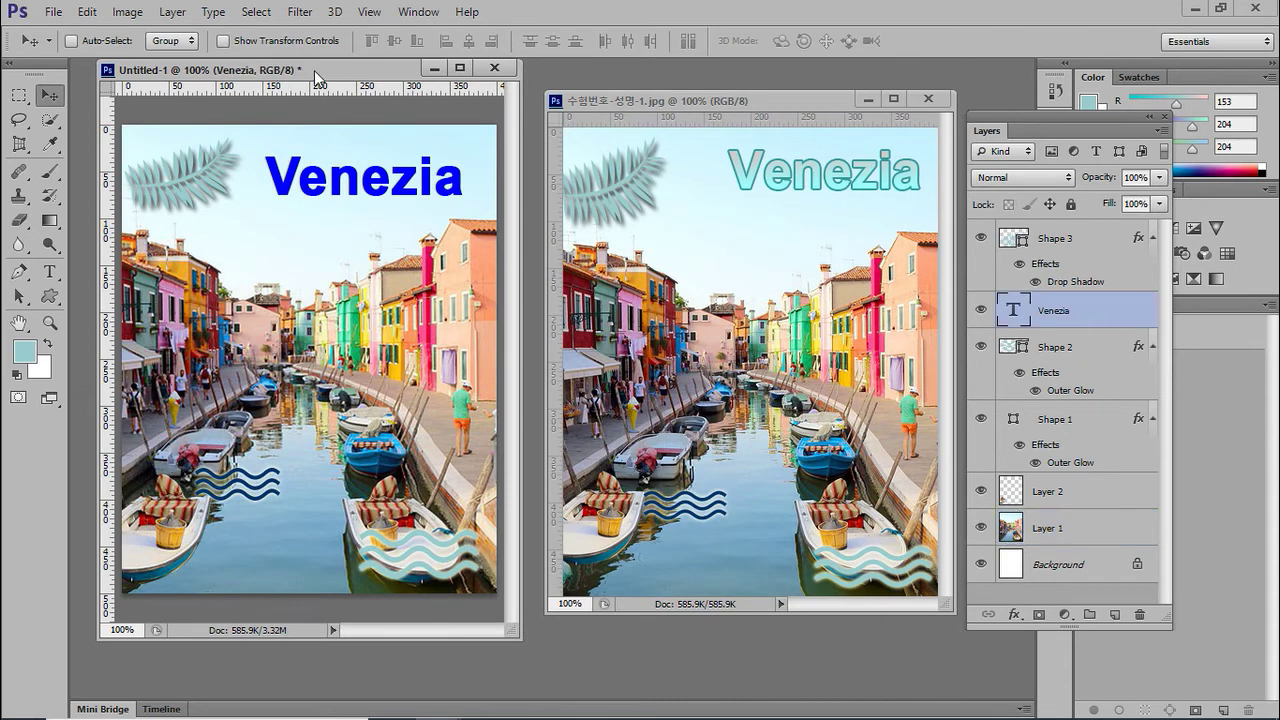
left_click(1014, 614)
left_click(1080, 539)
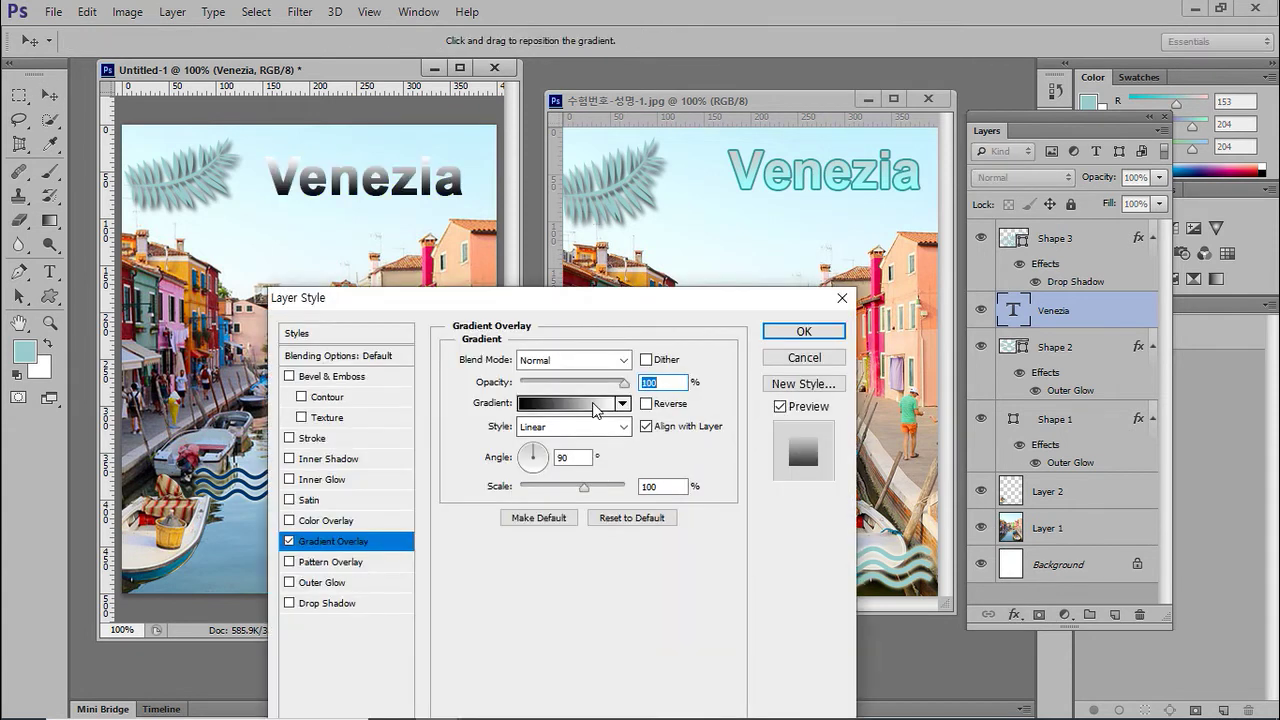
left_click(590, 410)
left_click(423, 507)
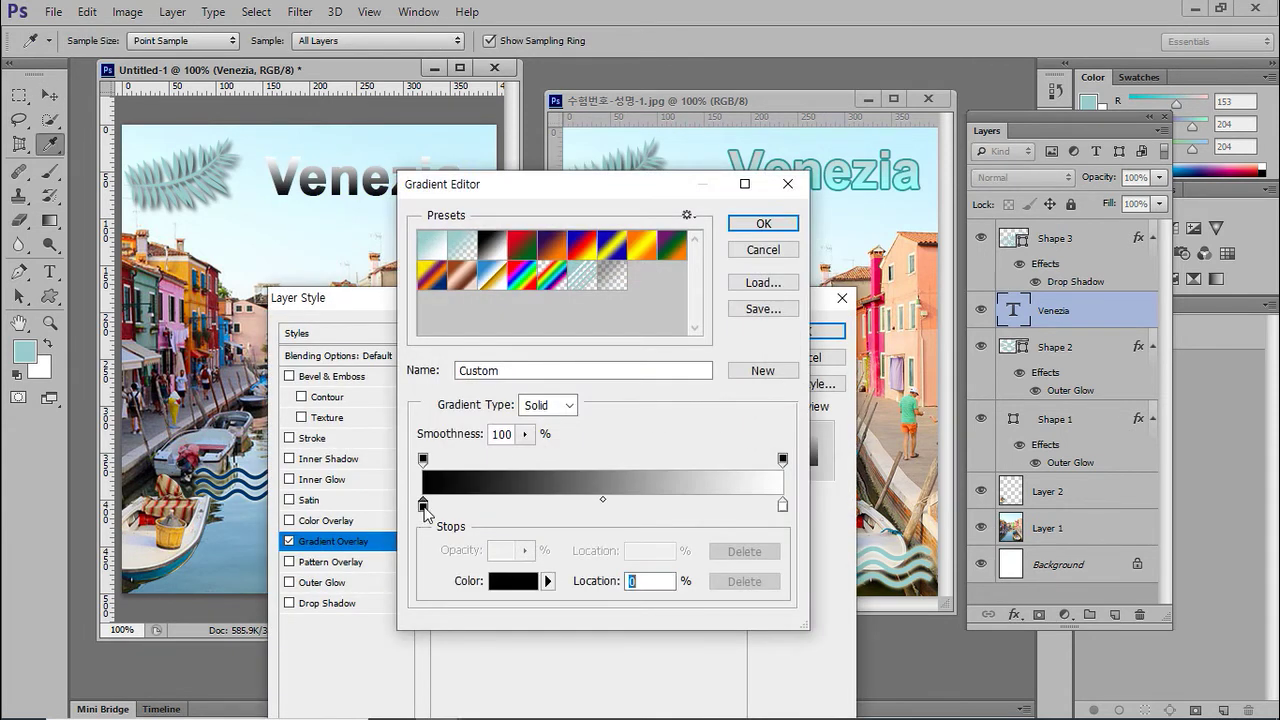
left_click(512, 580)
left_click(620, 486)
double_click(620, 486)
type("99ffff")
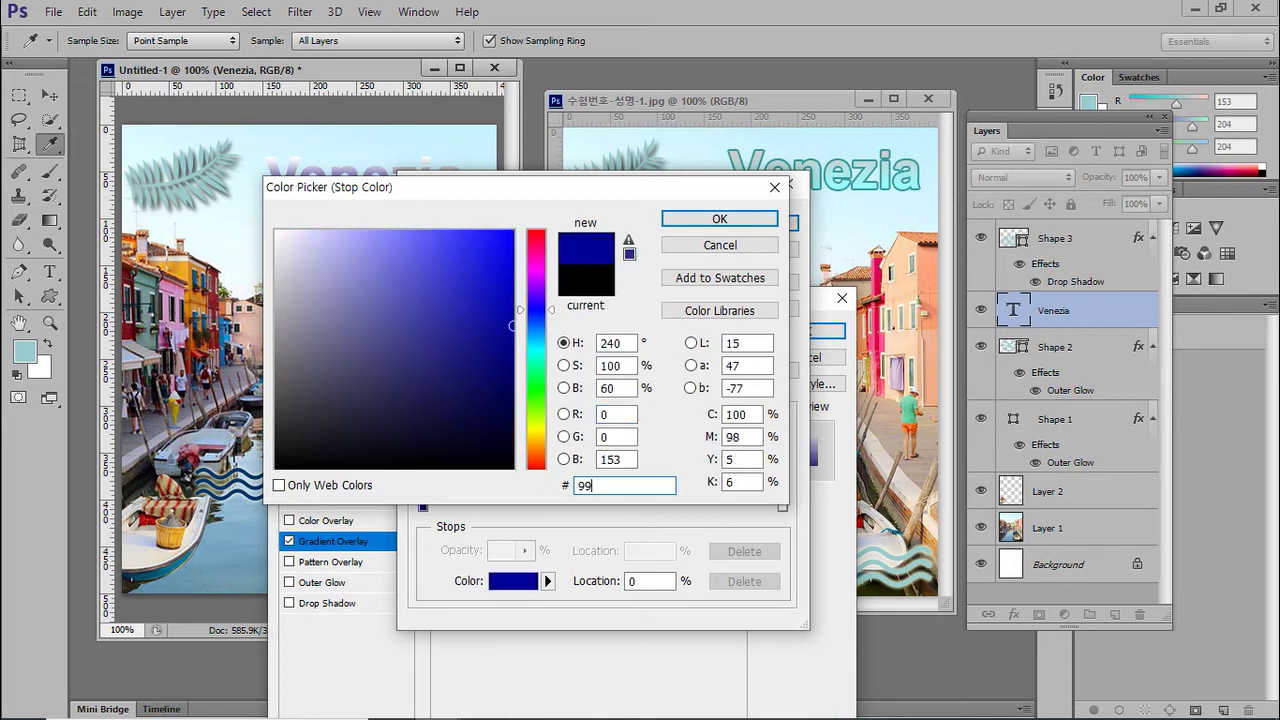
left_click(750, 219)
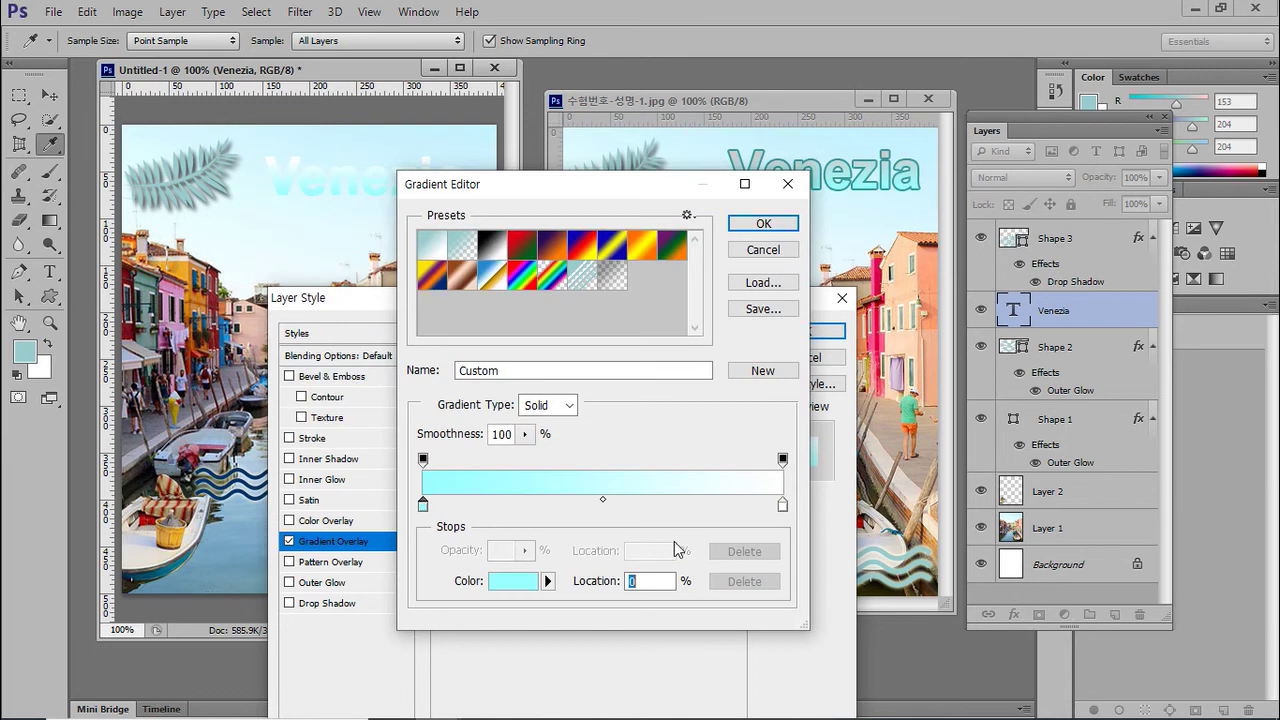
- Set the ending colour of the title's gradient to #cccccc and accept the gradient
left_click(783, 506)
left_click(512, 582)
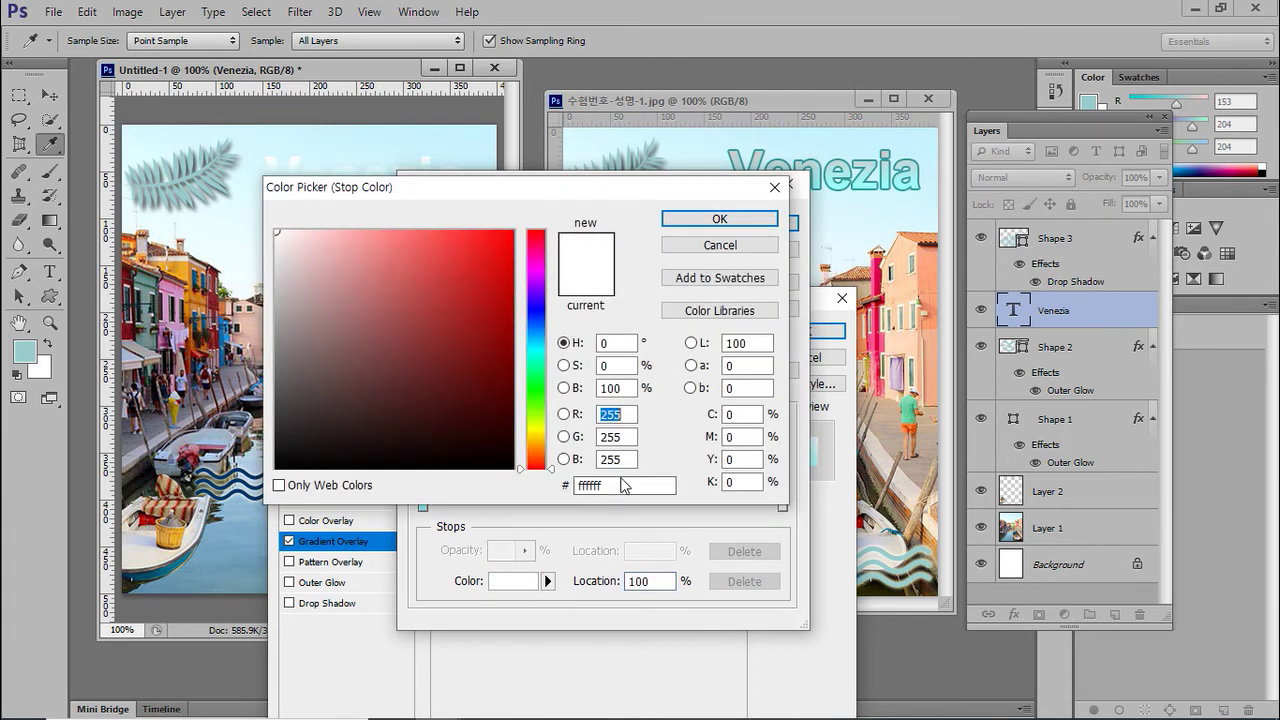
type("cccccc")
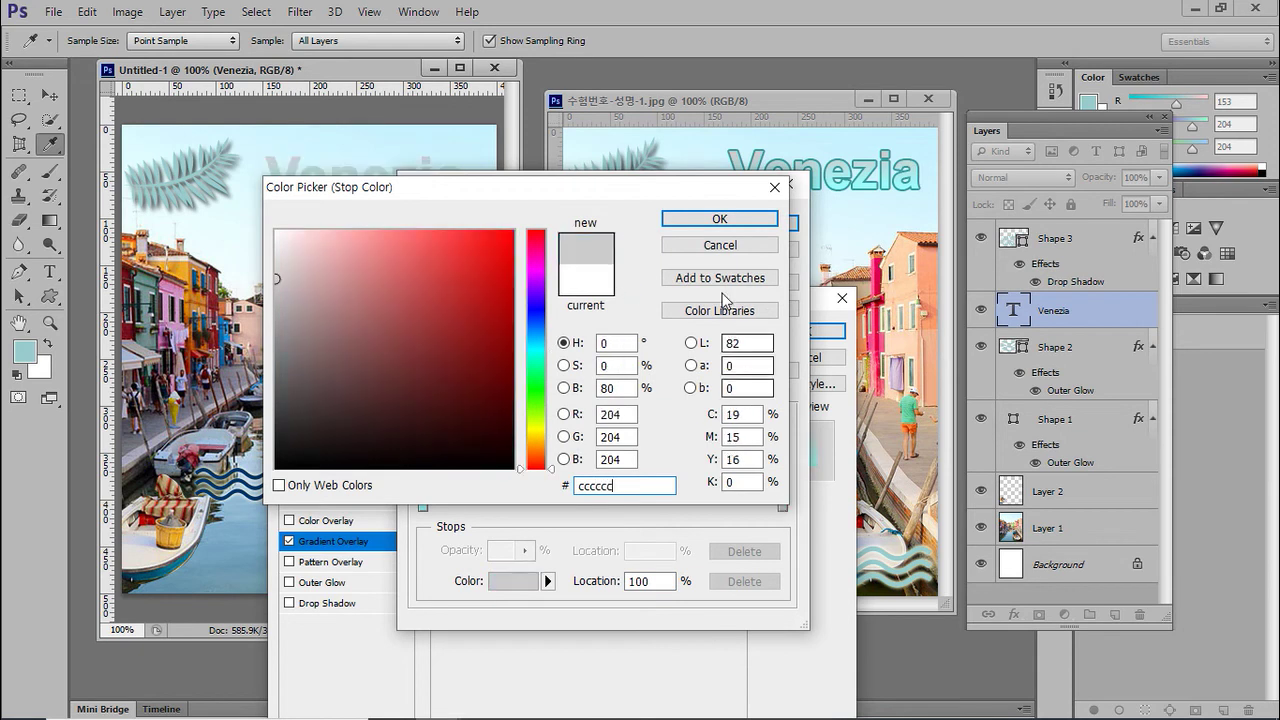
left_click(719, 218)
left_click_drag(661, 176, 602, 241)
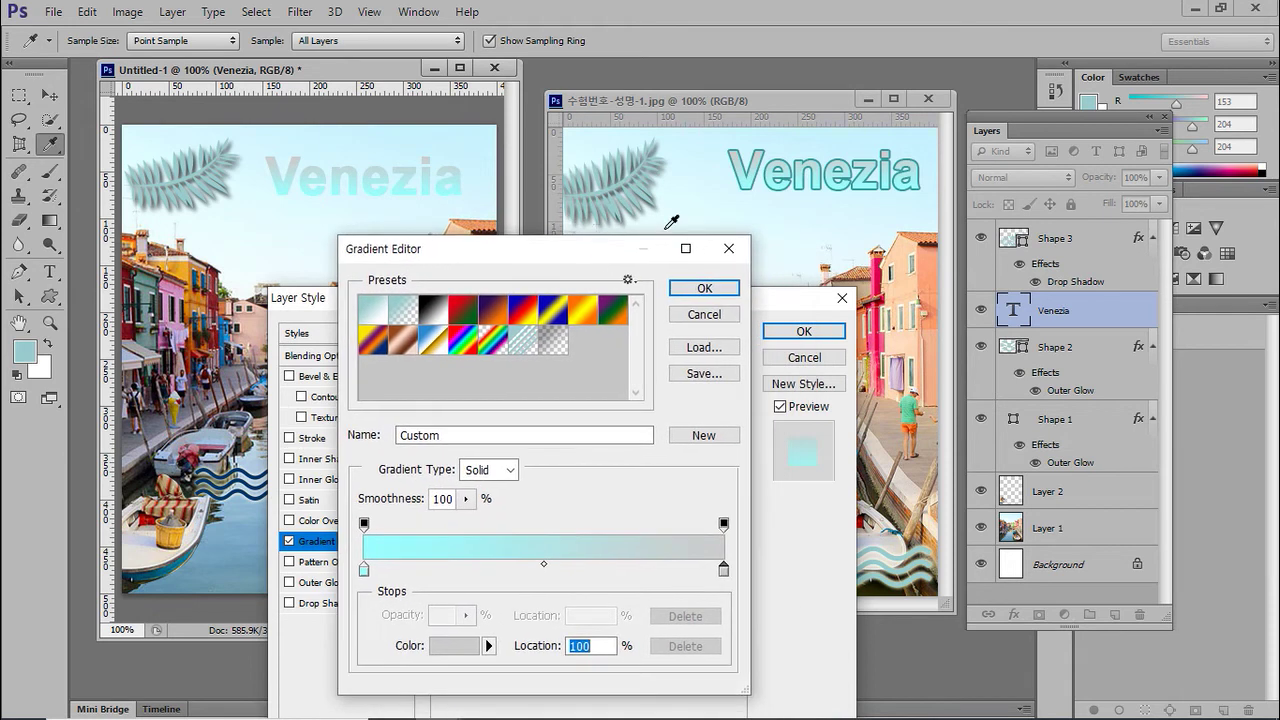
left_click(704, 288)
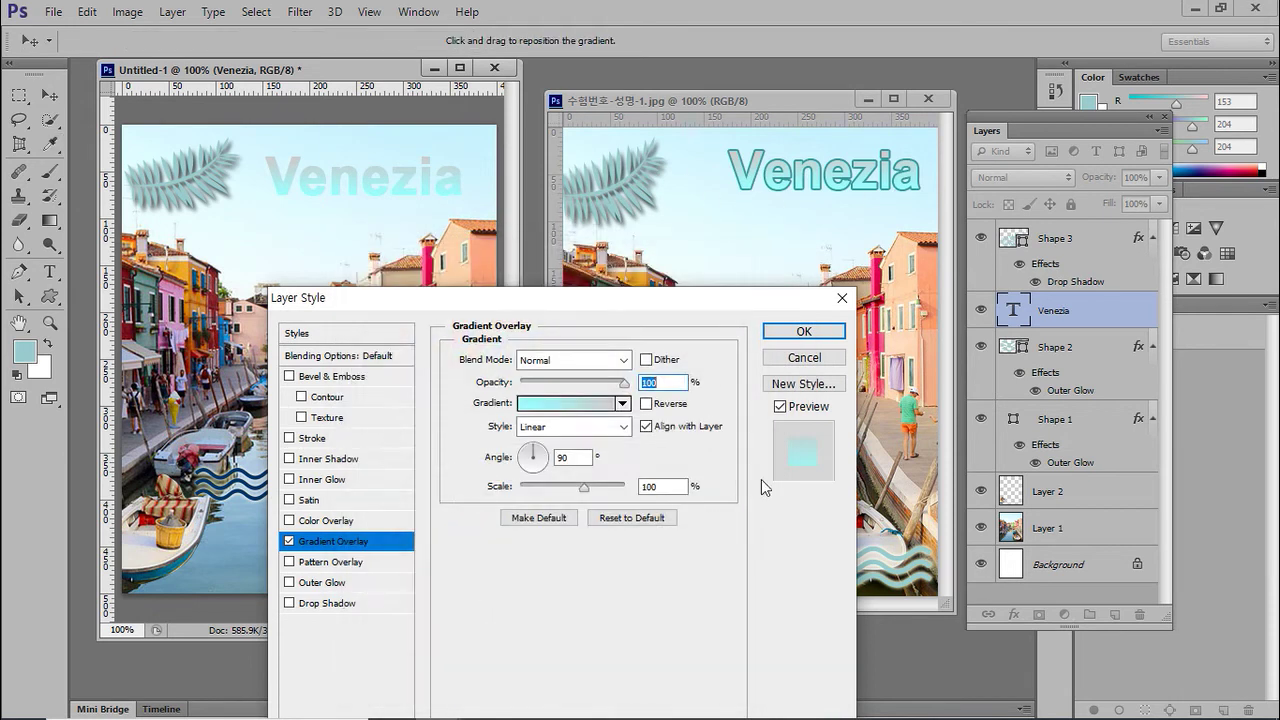
- Add a 2 px Stroke in #339999 to the Venezia title, following the conditions in PowerPoint, and accept the layer style
left_click(762, 700)
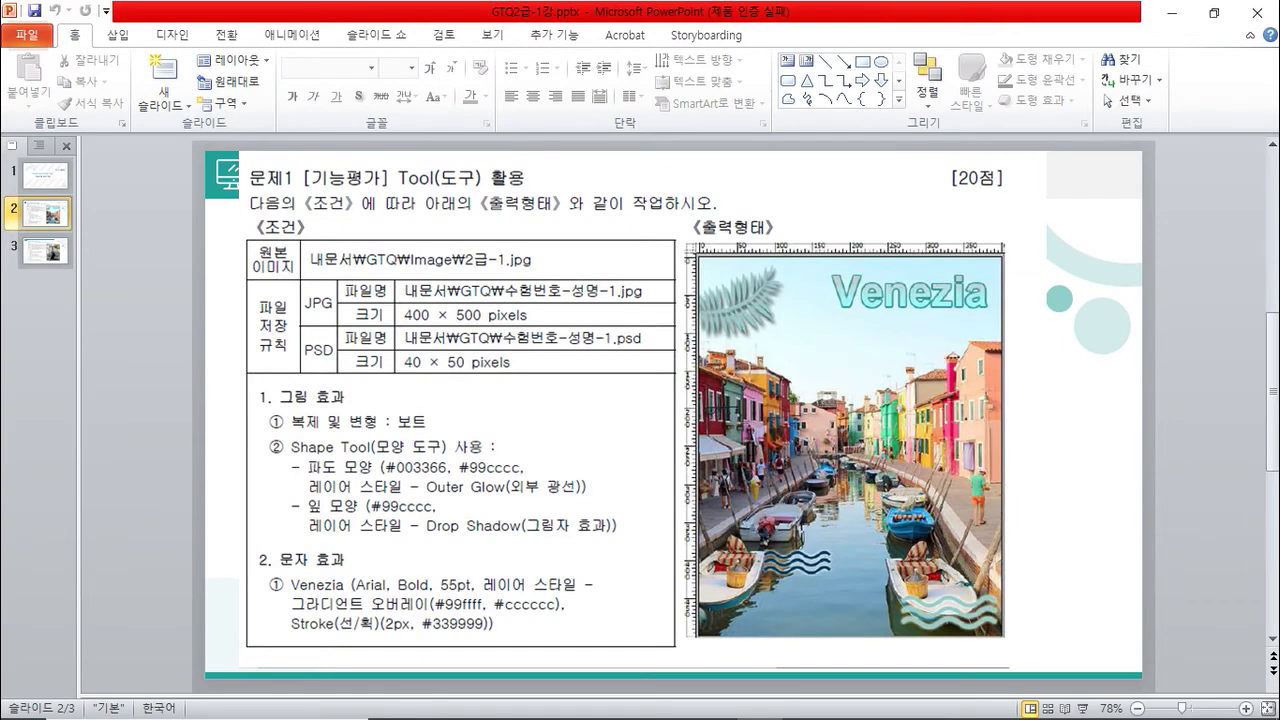
left_click(758, 705)
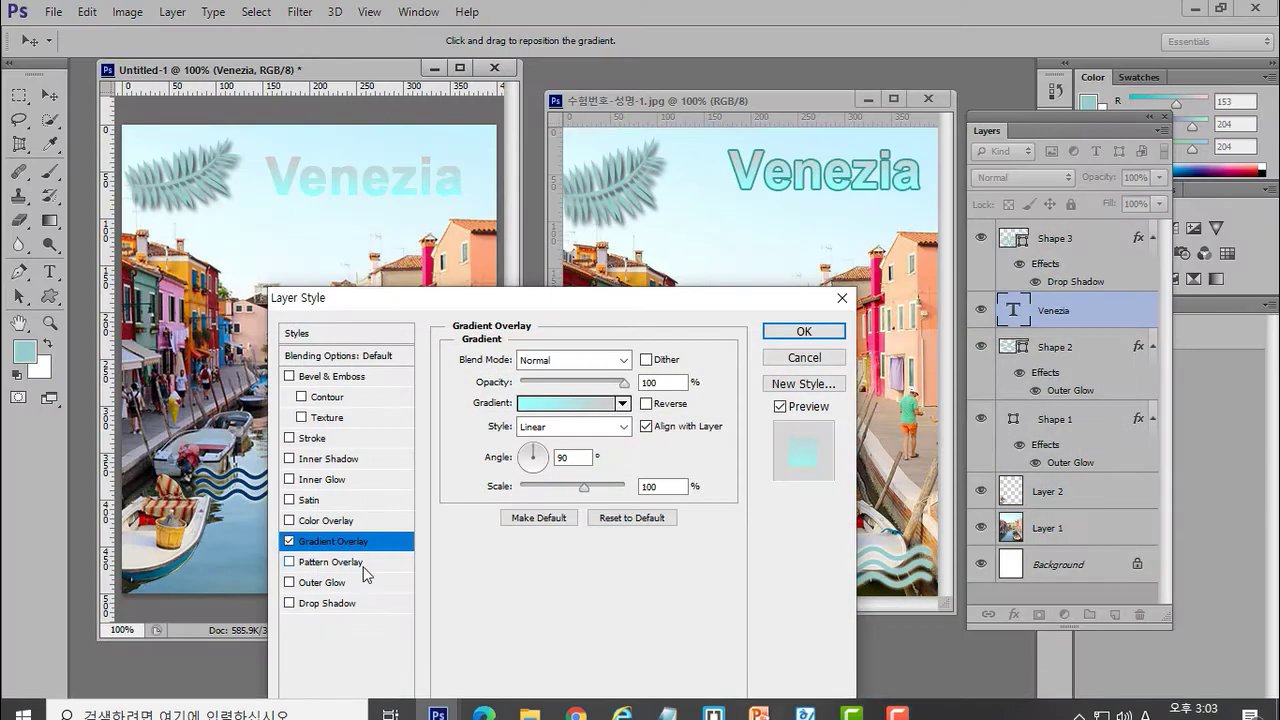
left_click(310, 439)
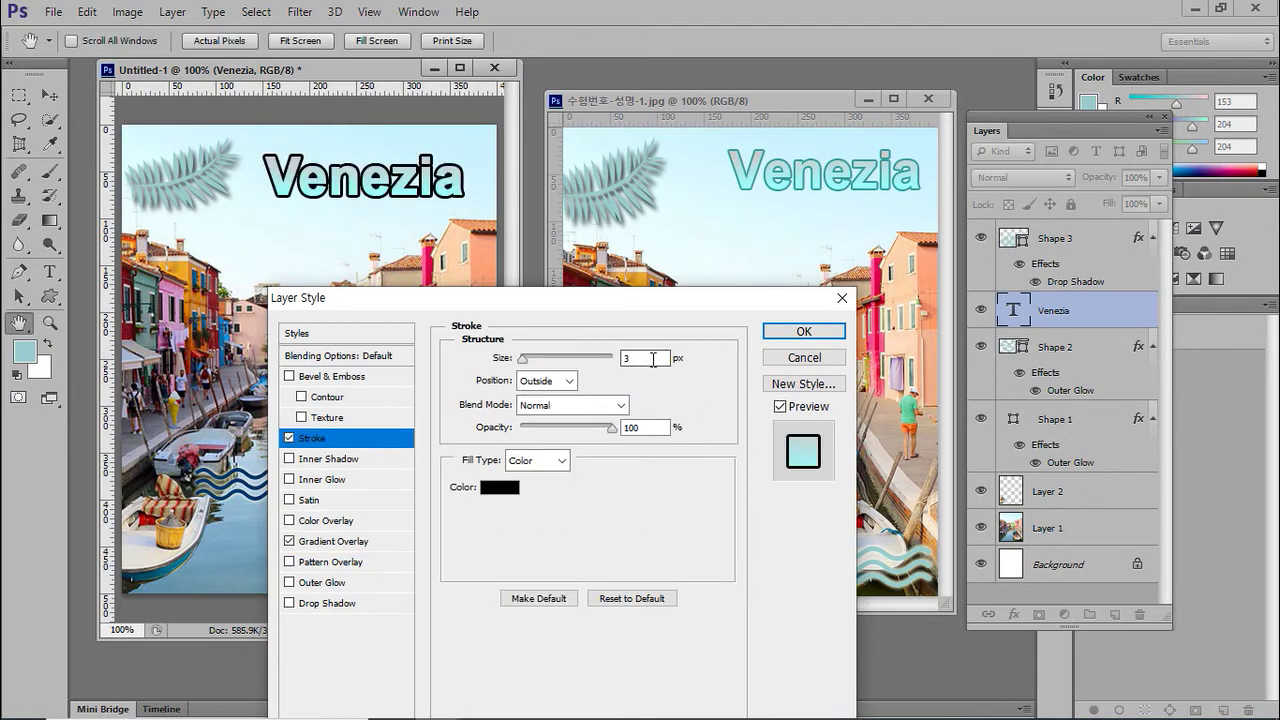
type("2")
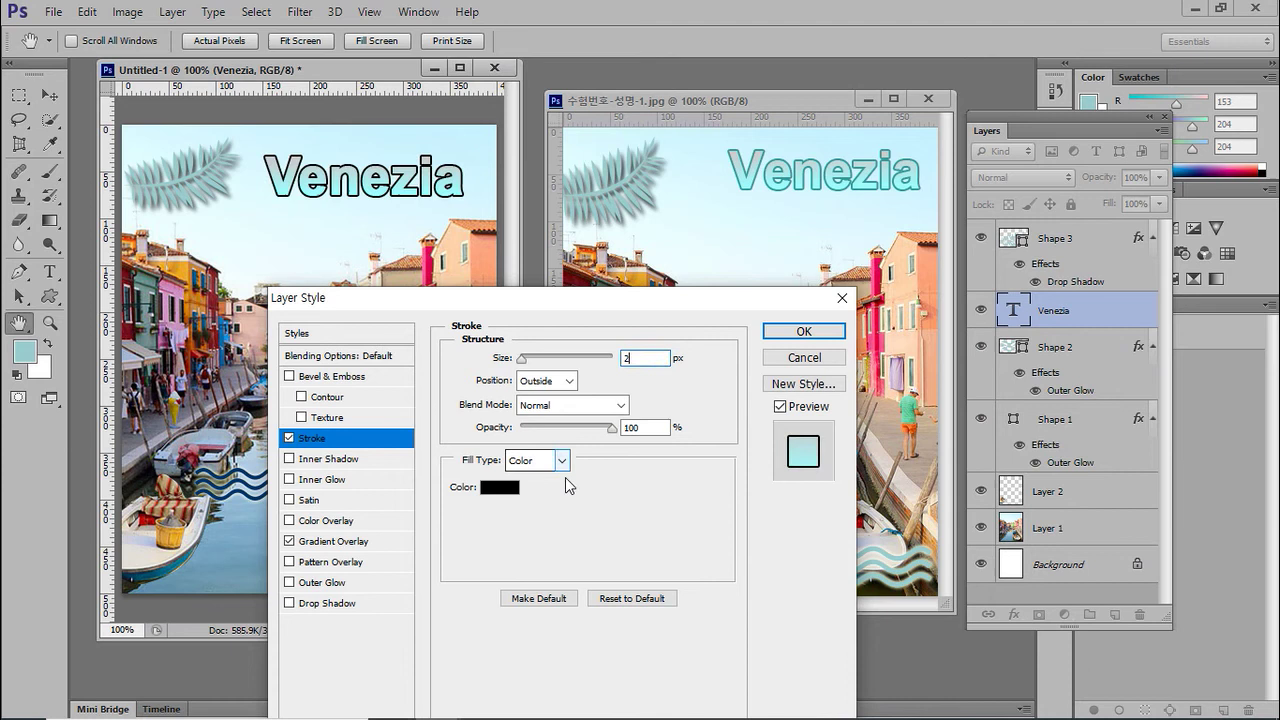
left_click(500, 488)
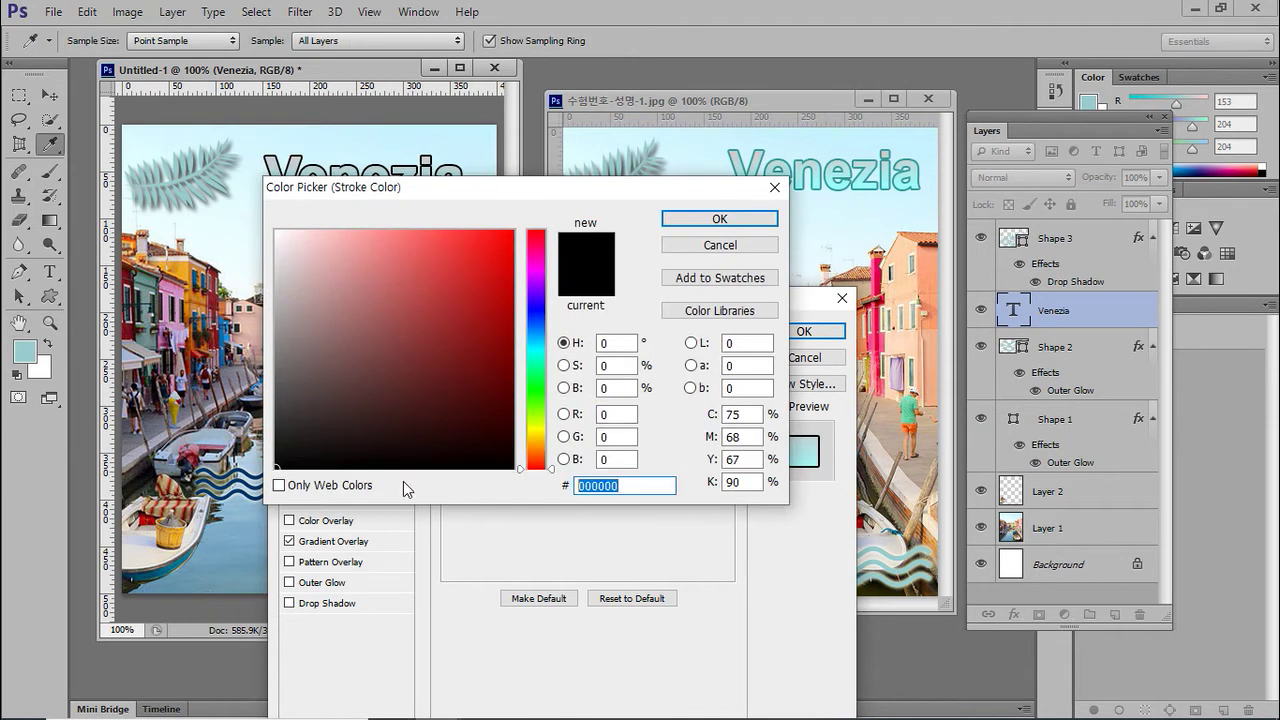
type("339999")
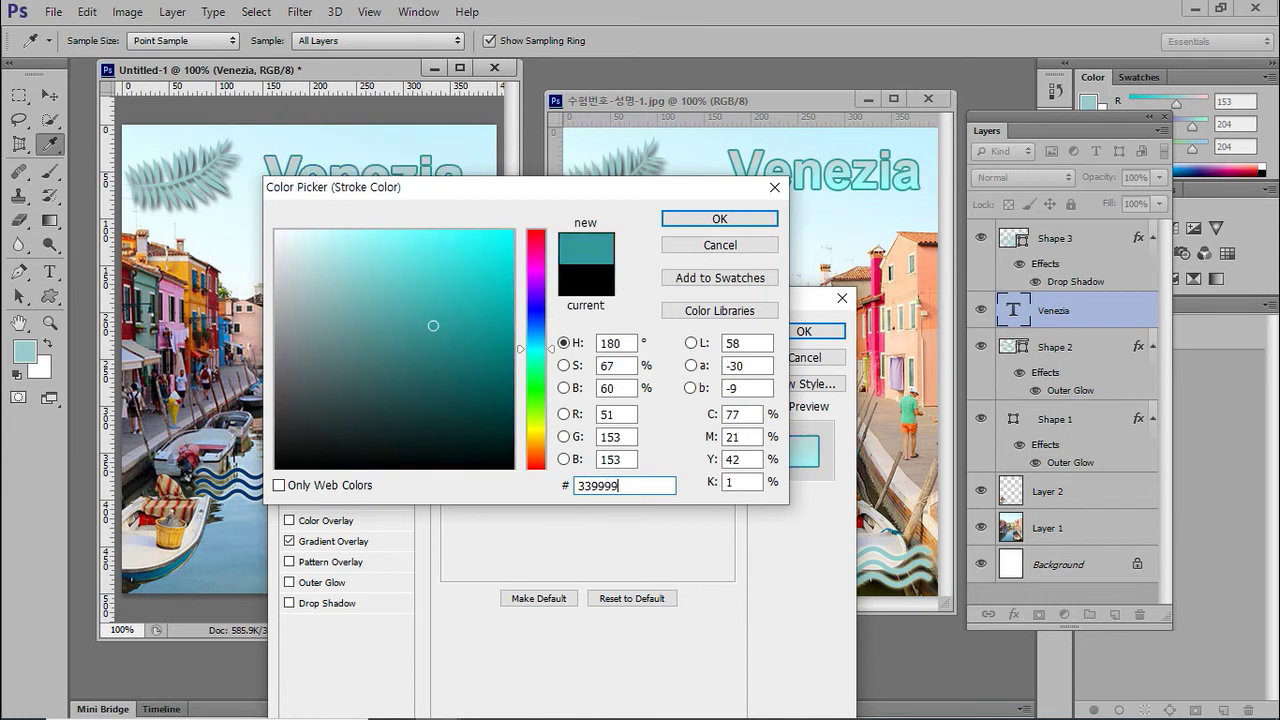
left_click(737, 219)
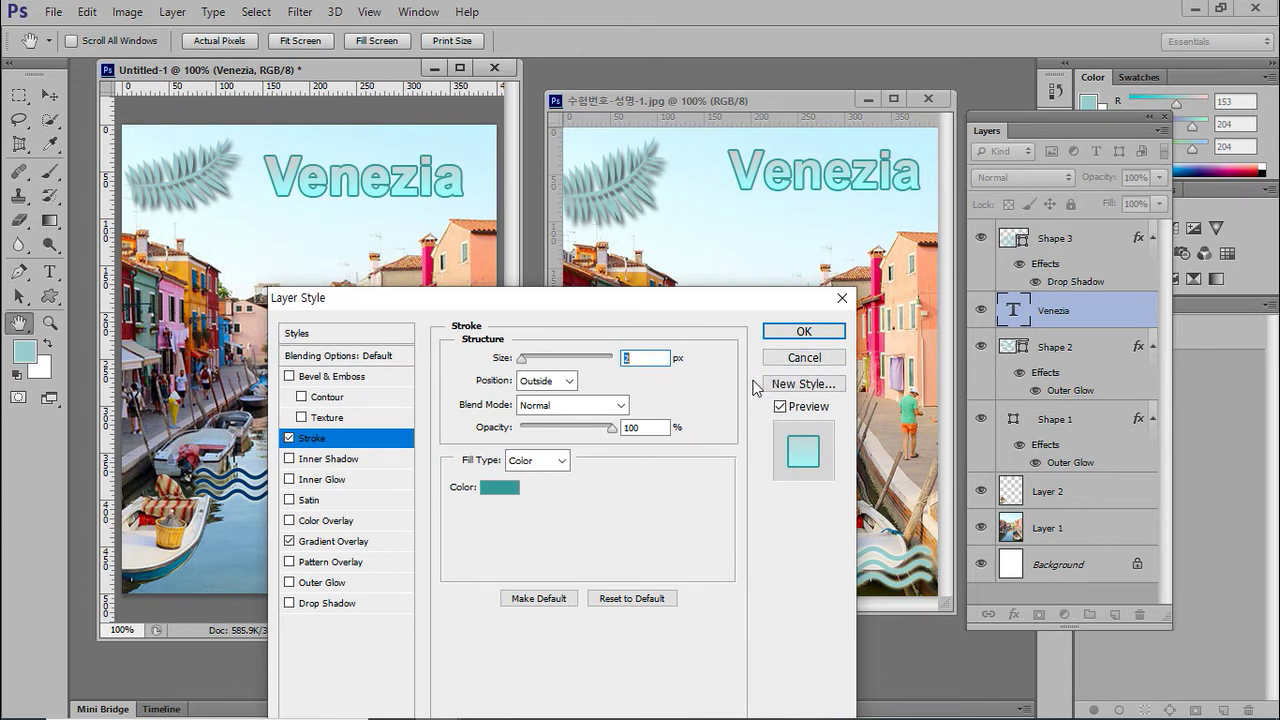
left_click(805, 331)
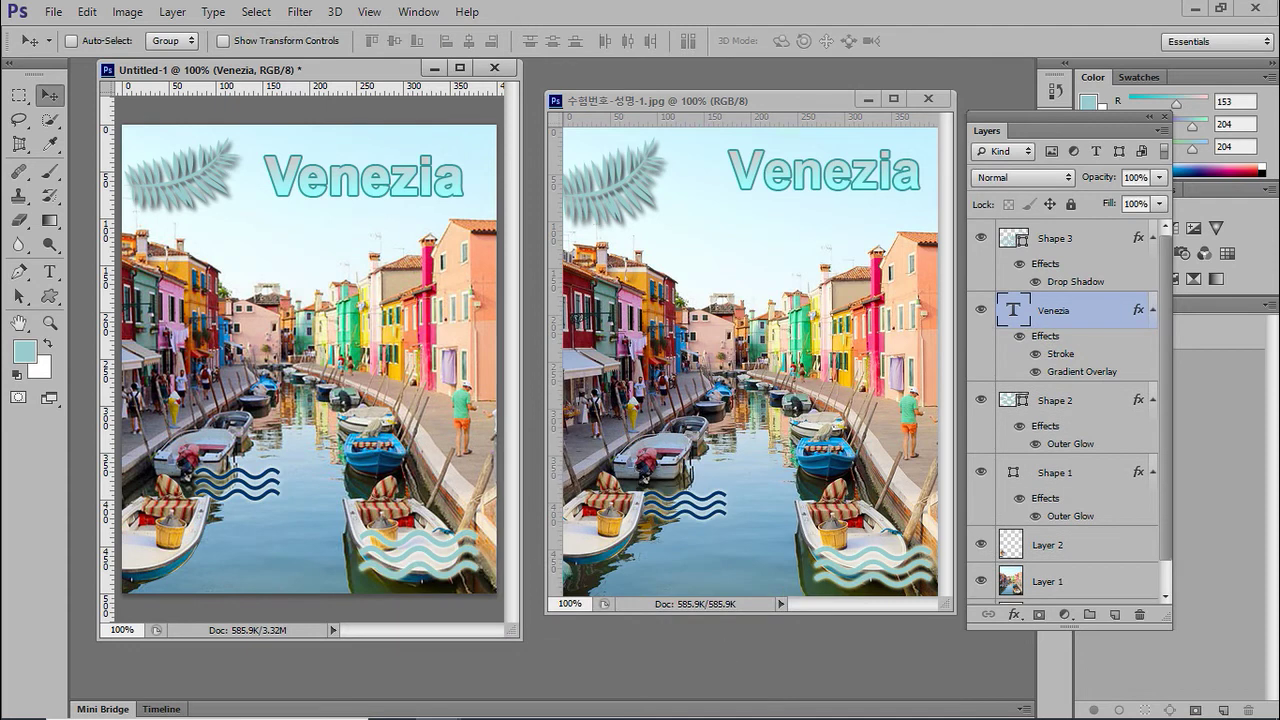
- Compare the Venezia image with the problem 1 conditions in PowerPoint and display the problem 2 slide
left_click(757, 708)
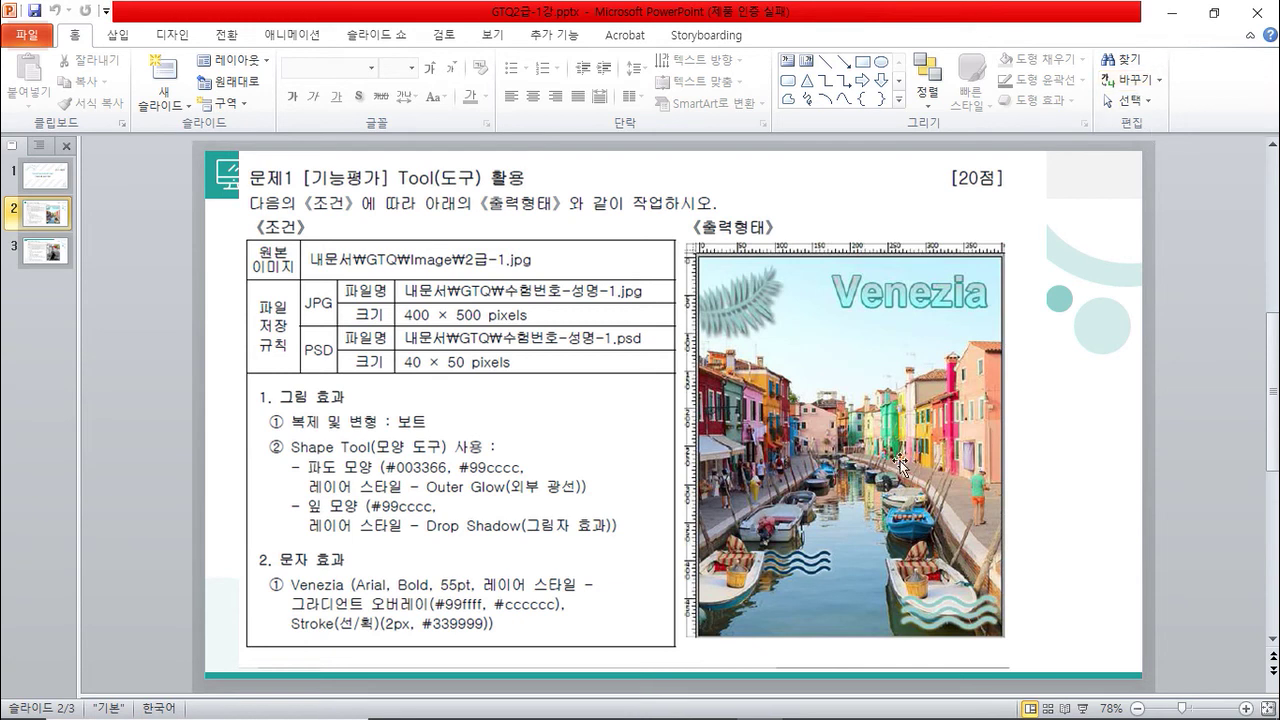
mouse_move(752, 710)
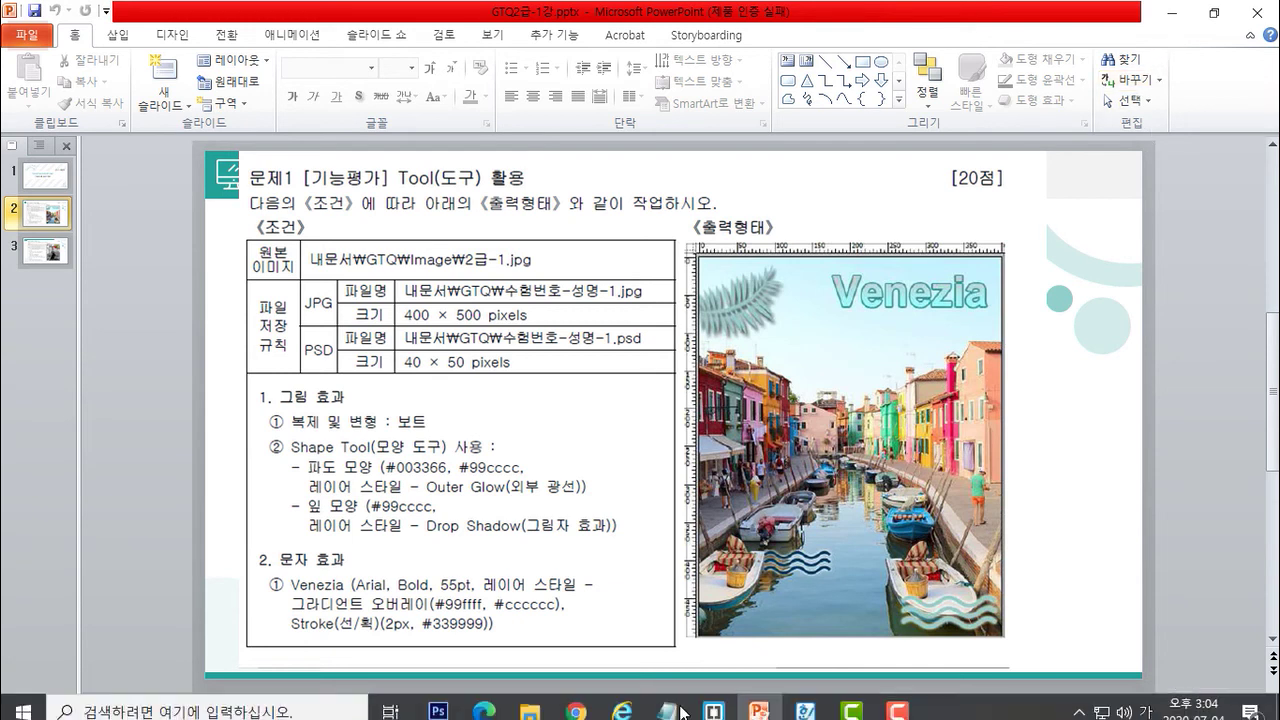
left_click(804, 704)
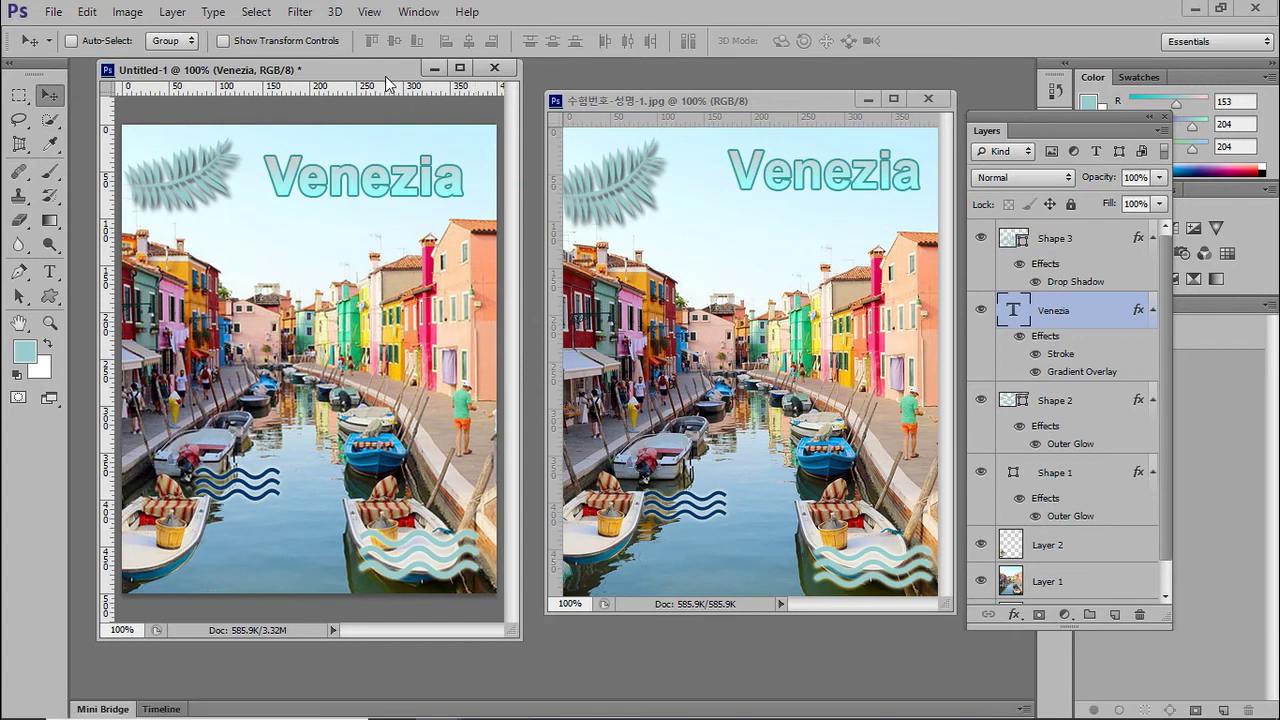
mouse_move(703, 714)
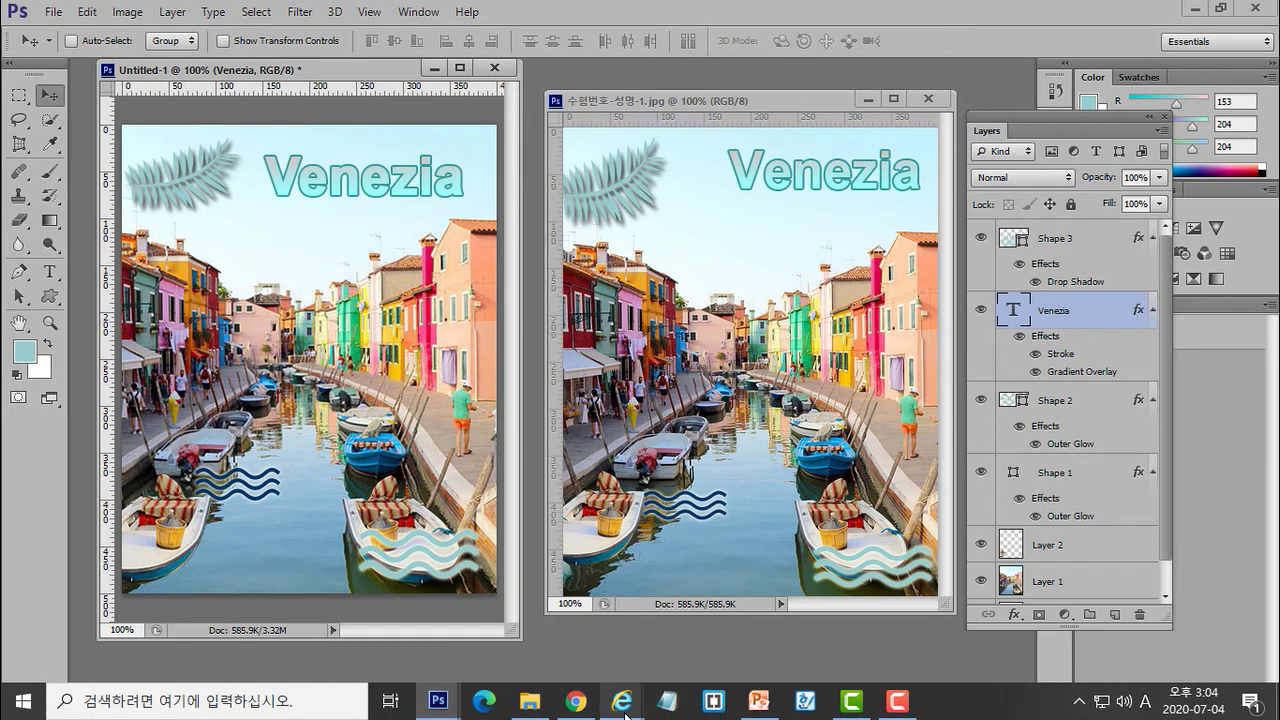
left_click(760, 700)
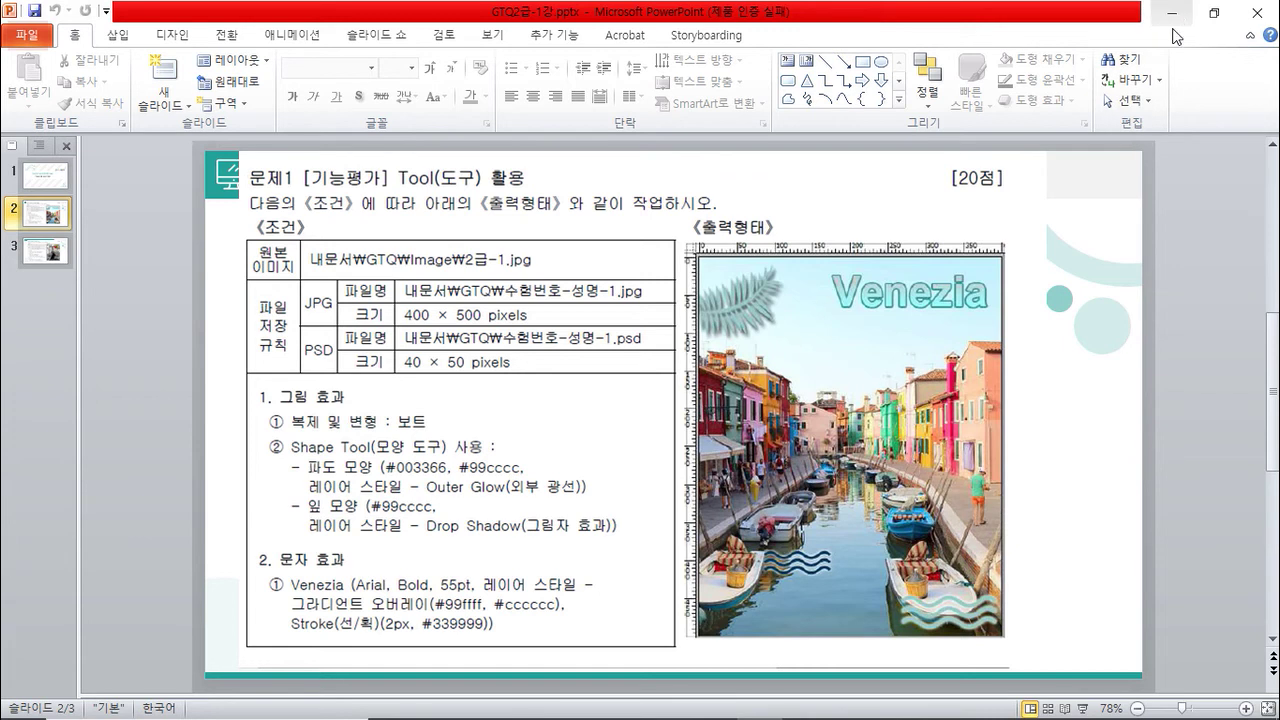
left_click(51, 250)
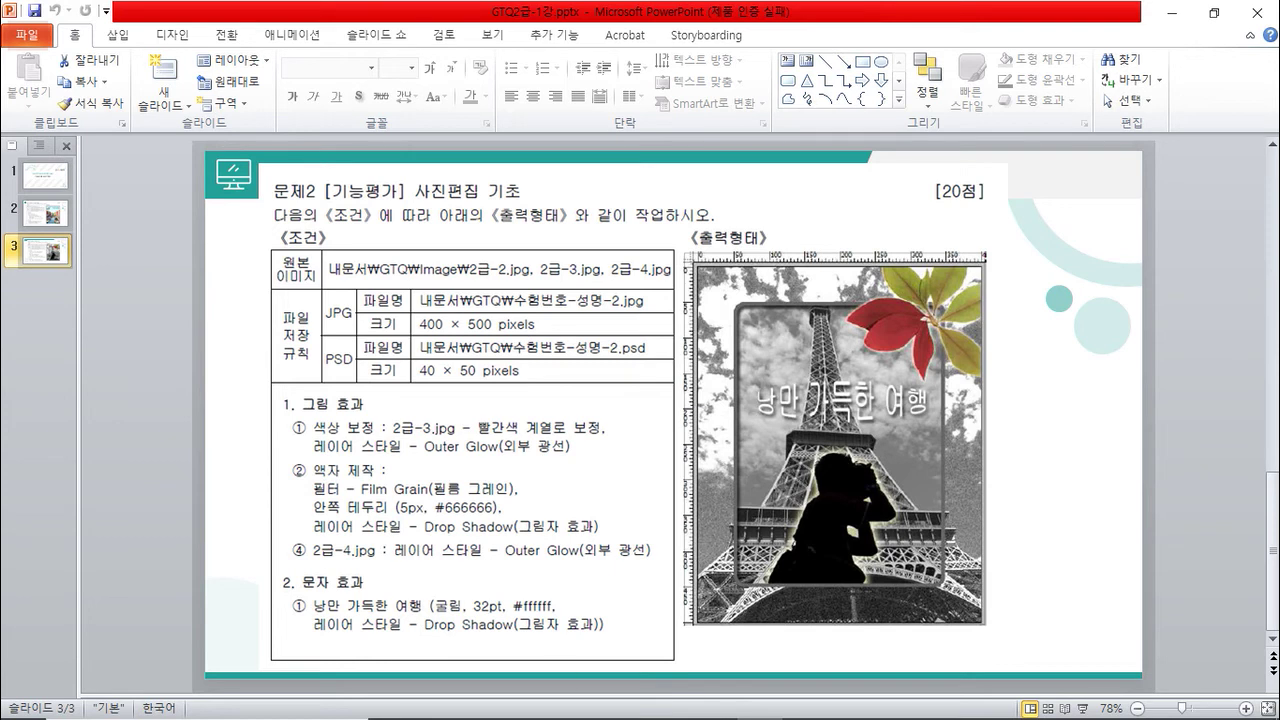
- Return to Photoshop and minimize the Untitled-1 and 수험번호-성명-1.jpg image windows
mouse_move(583, 718)
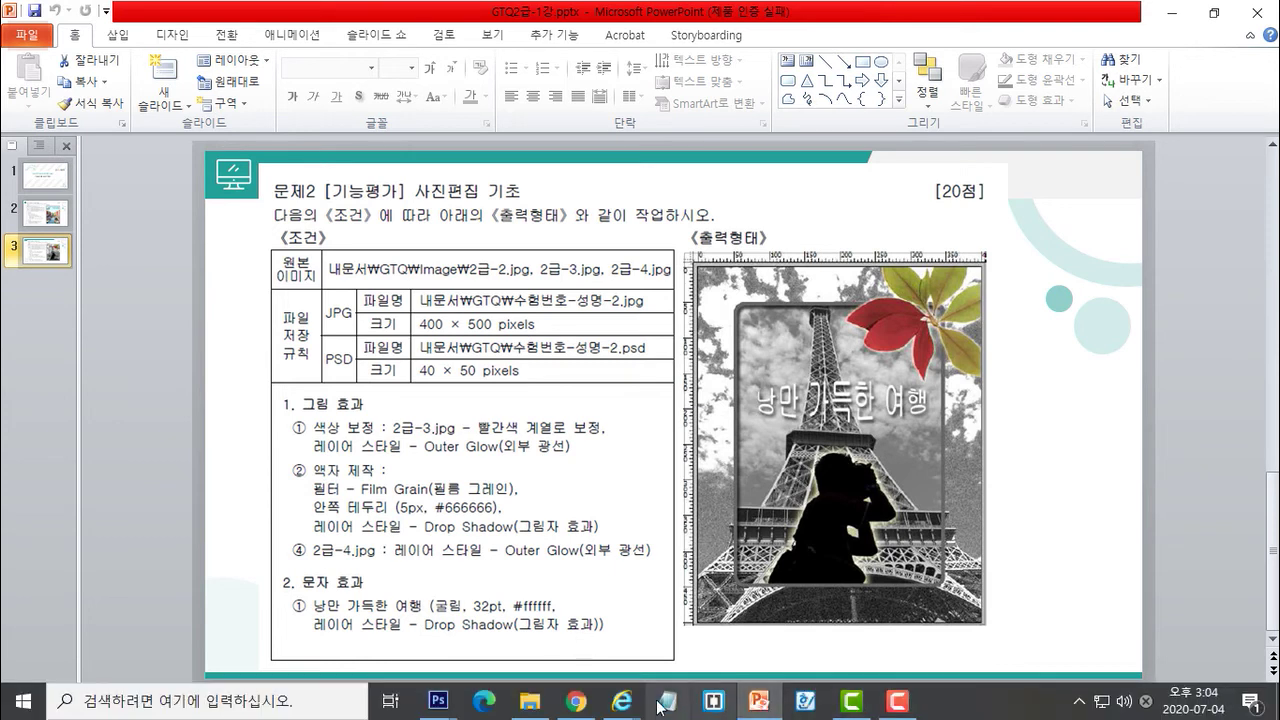
mouse_move(438, 703)
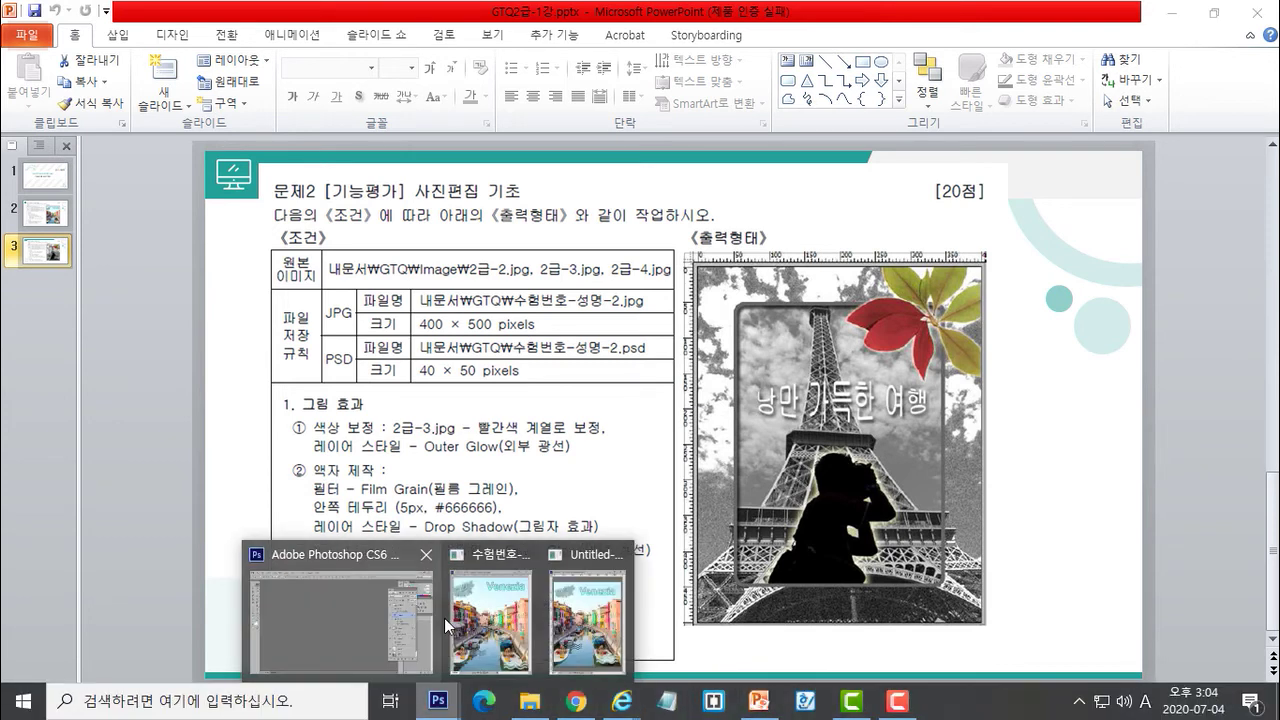
left_click(497, 610)
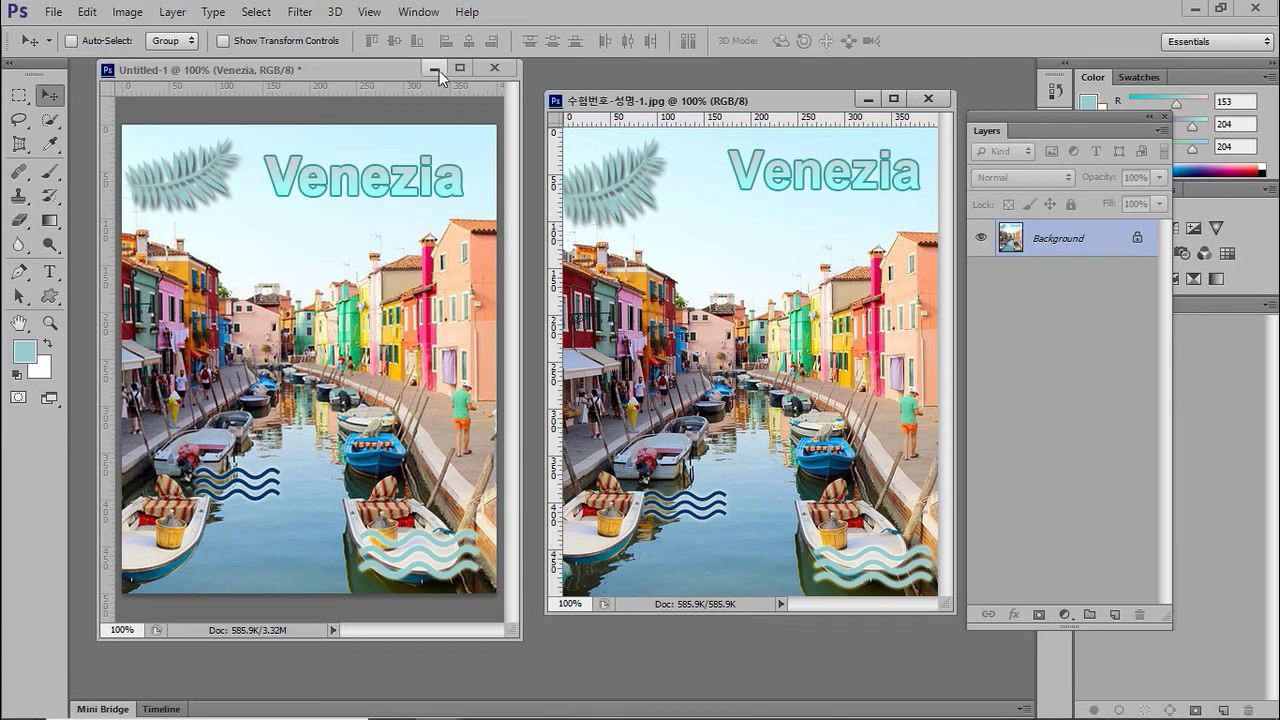
left_click(434, 69)
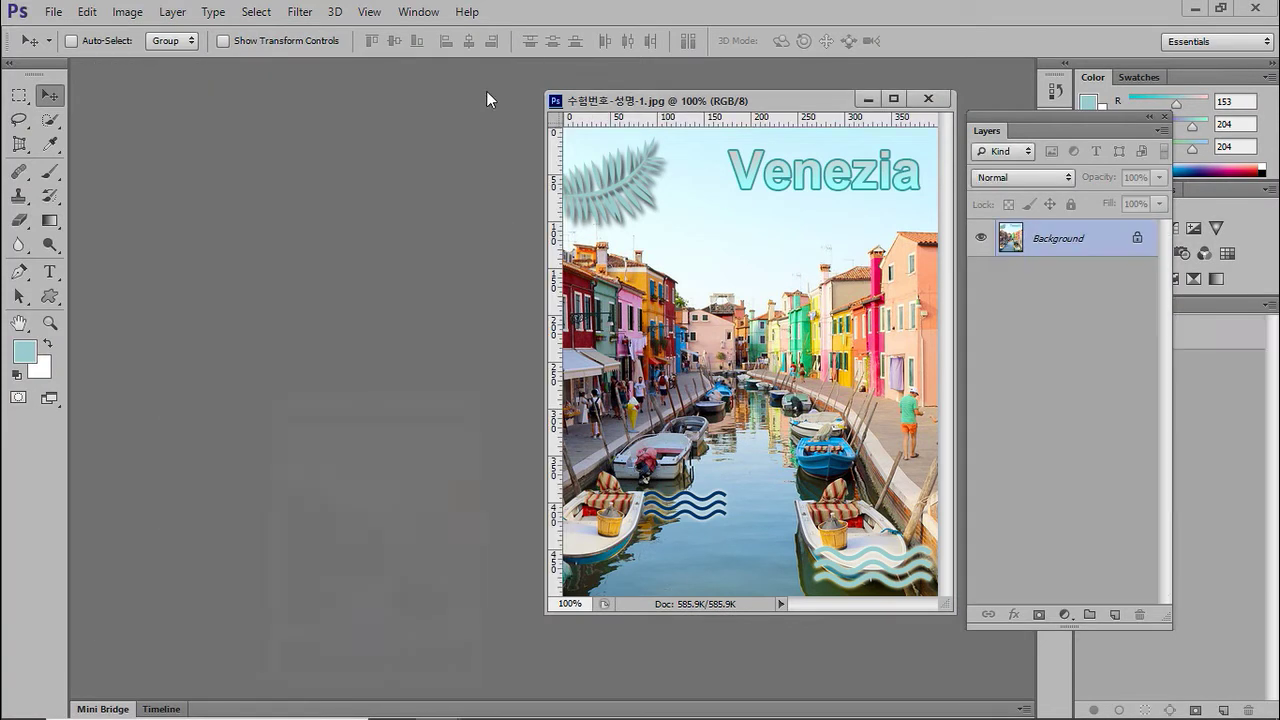
left_click(868, 99)
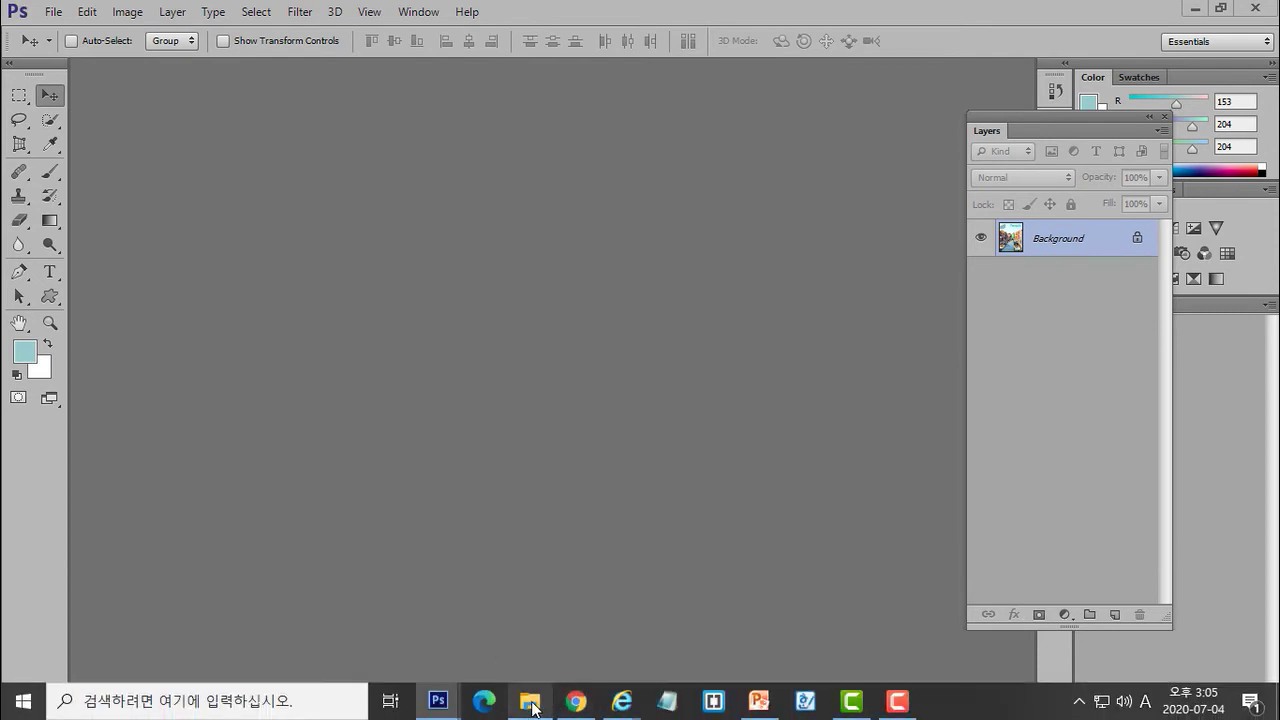
- Open the problem 2 reference image 수험번호-성명-2.jpg from the 정답파일 folder in Photoshop
left_click(530, 710)
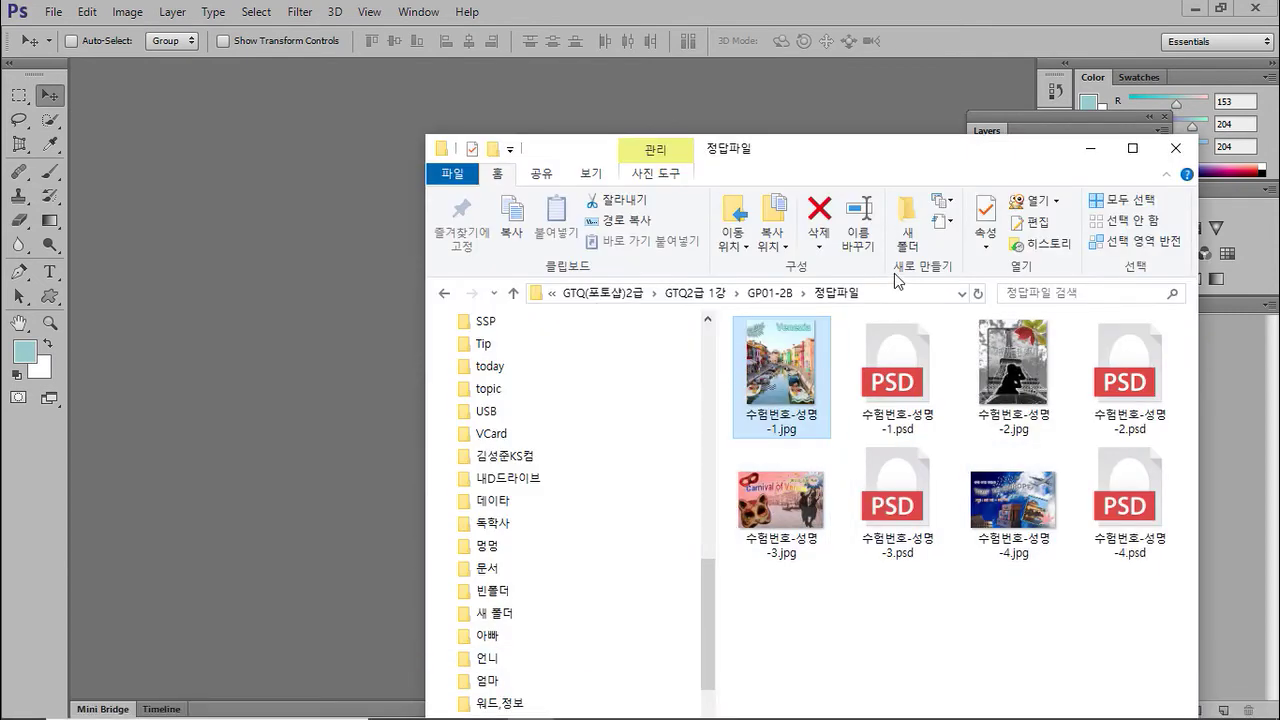
left_click(997, 380)
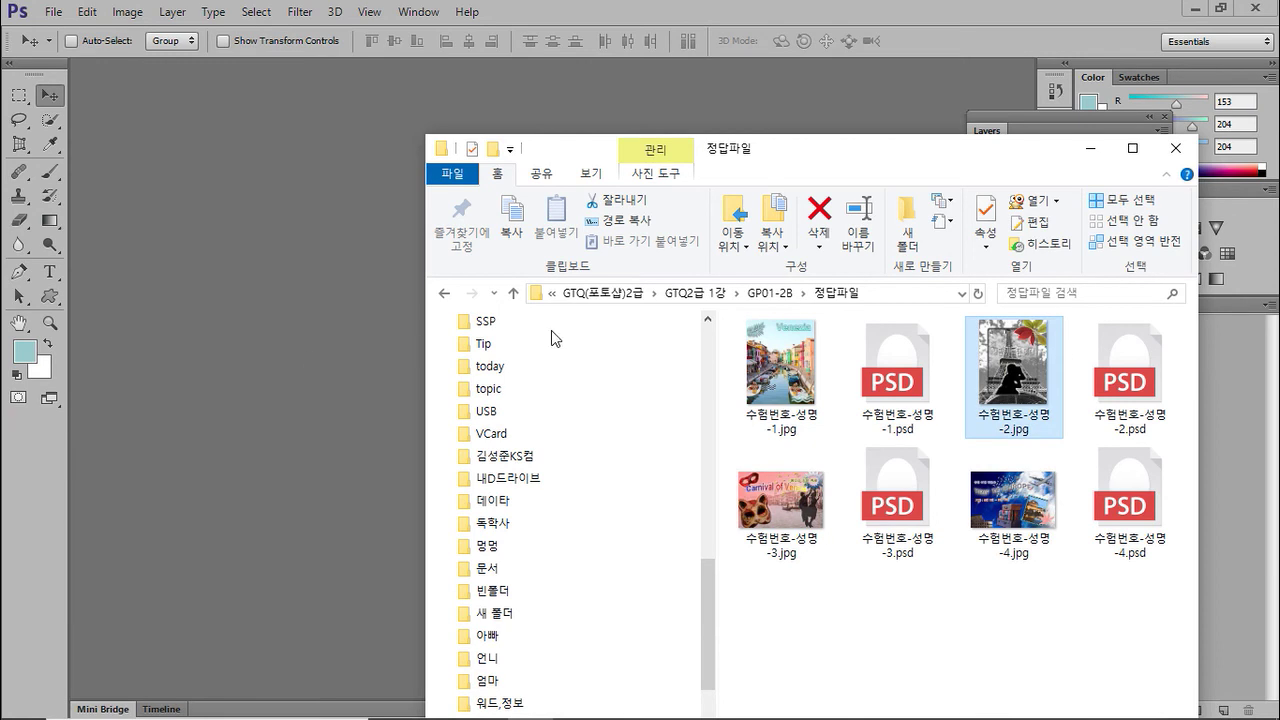
double_click(995, 377)
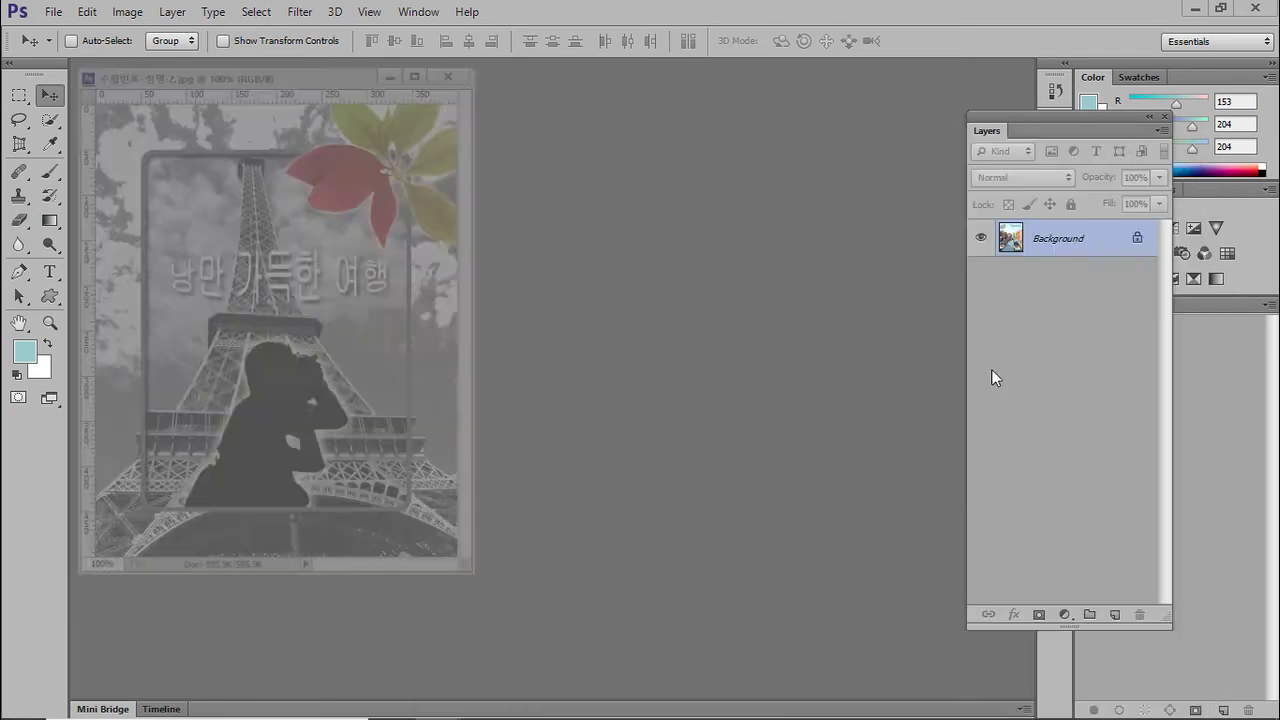
- Open 2급-2.jpg, 2급-3.jpg and 2급-4.jpg from the GP01-2B 소스파일 folder in Photoshop, checking the required source files against the PowerPoint slide
left_click(535, 711)
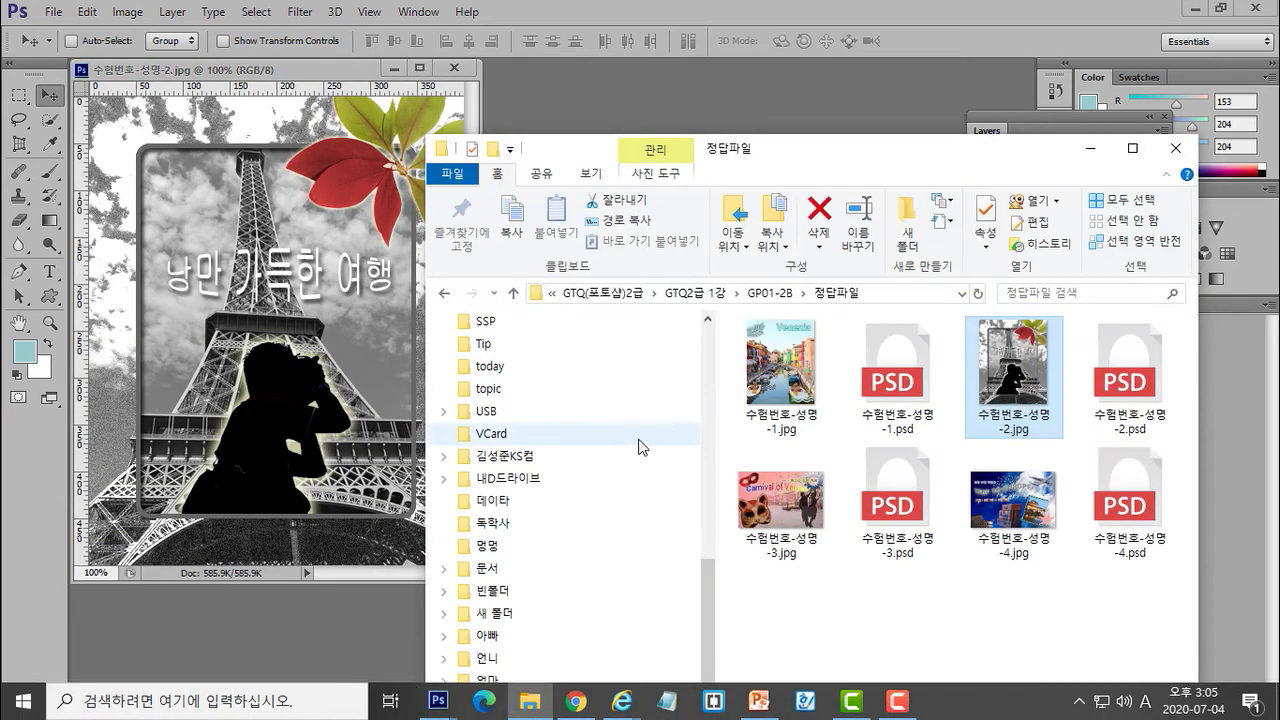
left_click(770, 293)
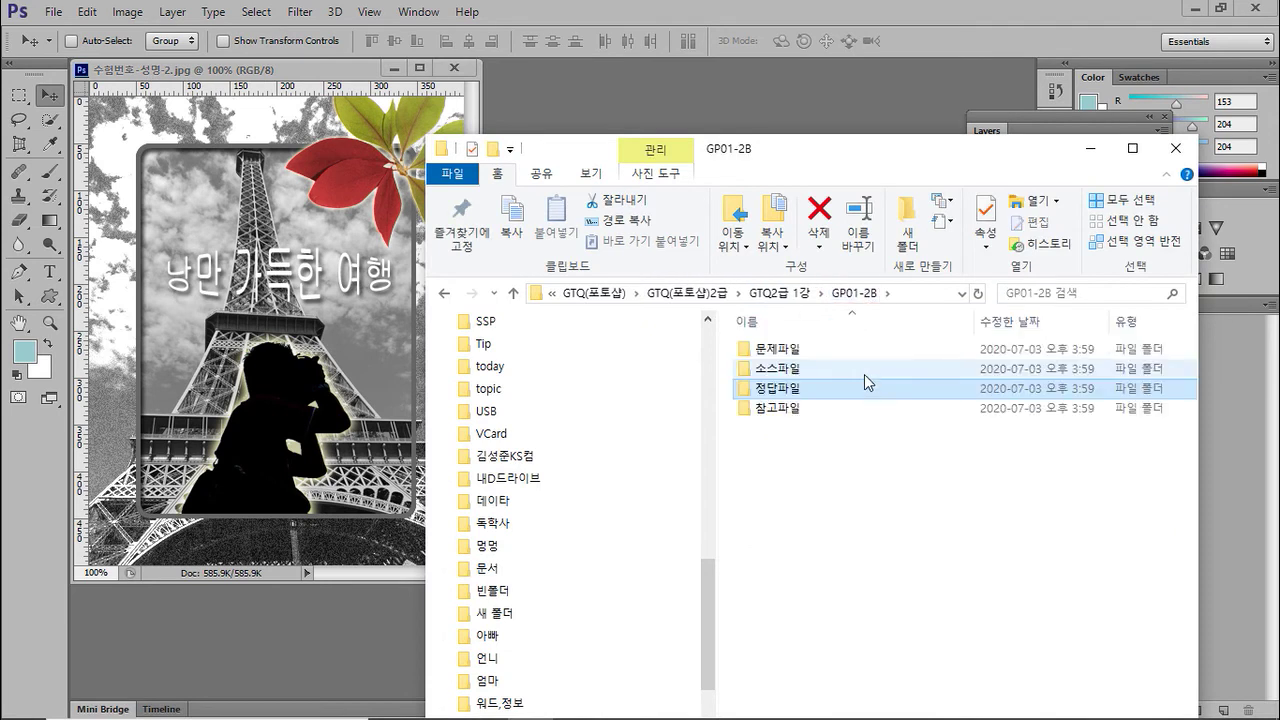
left_click(784, 370)
left_click(897, 372)
left_click(1032, 386, "ctrl")
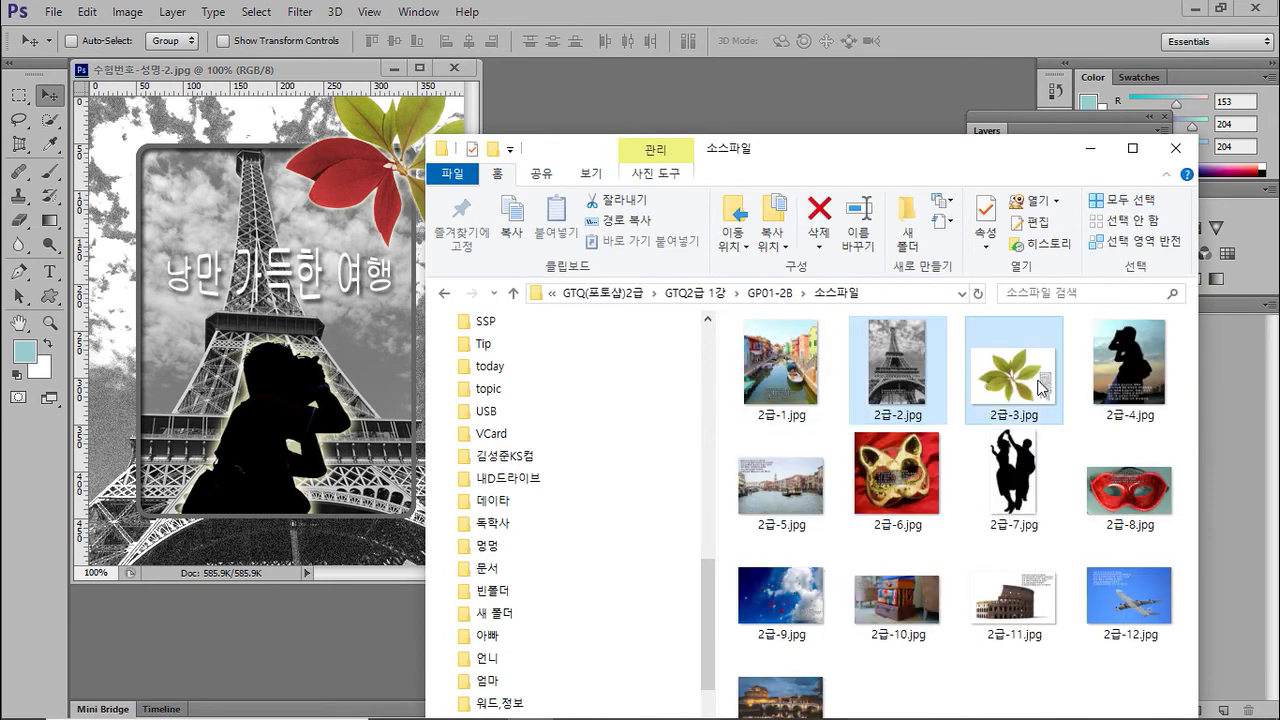
left_click(1146, 386, "ctrl")
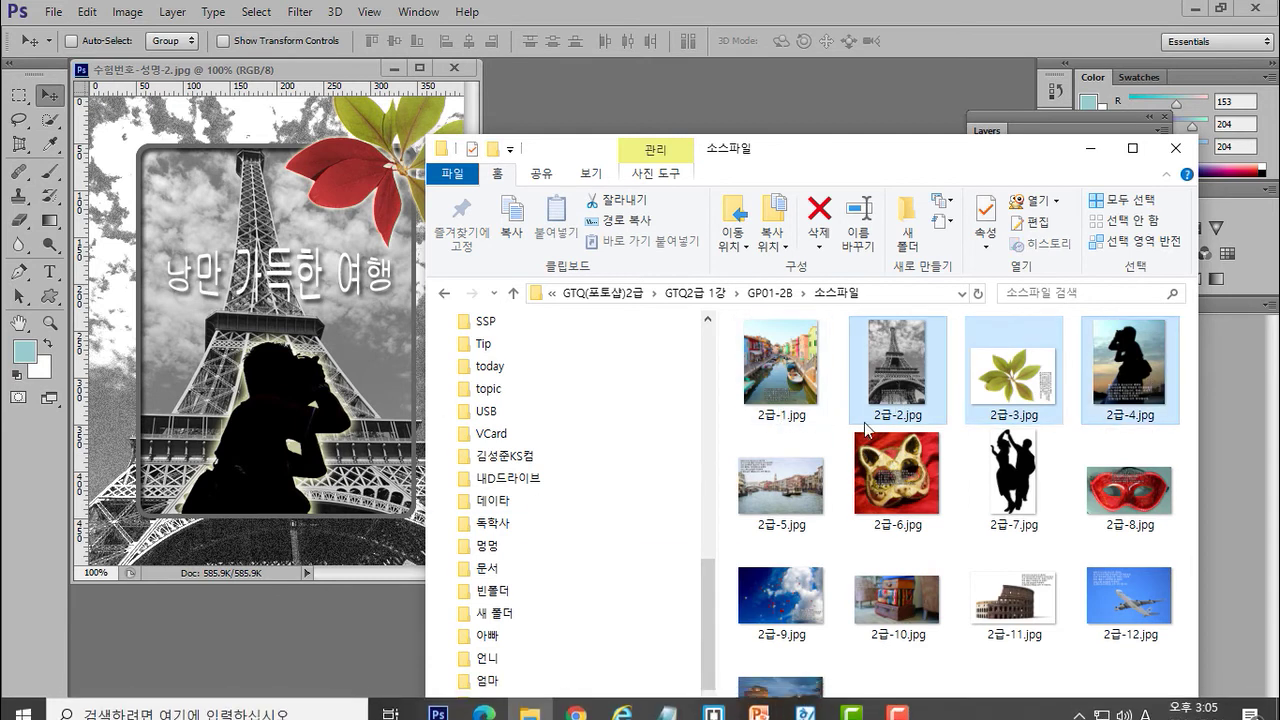
left_click(760, 704)
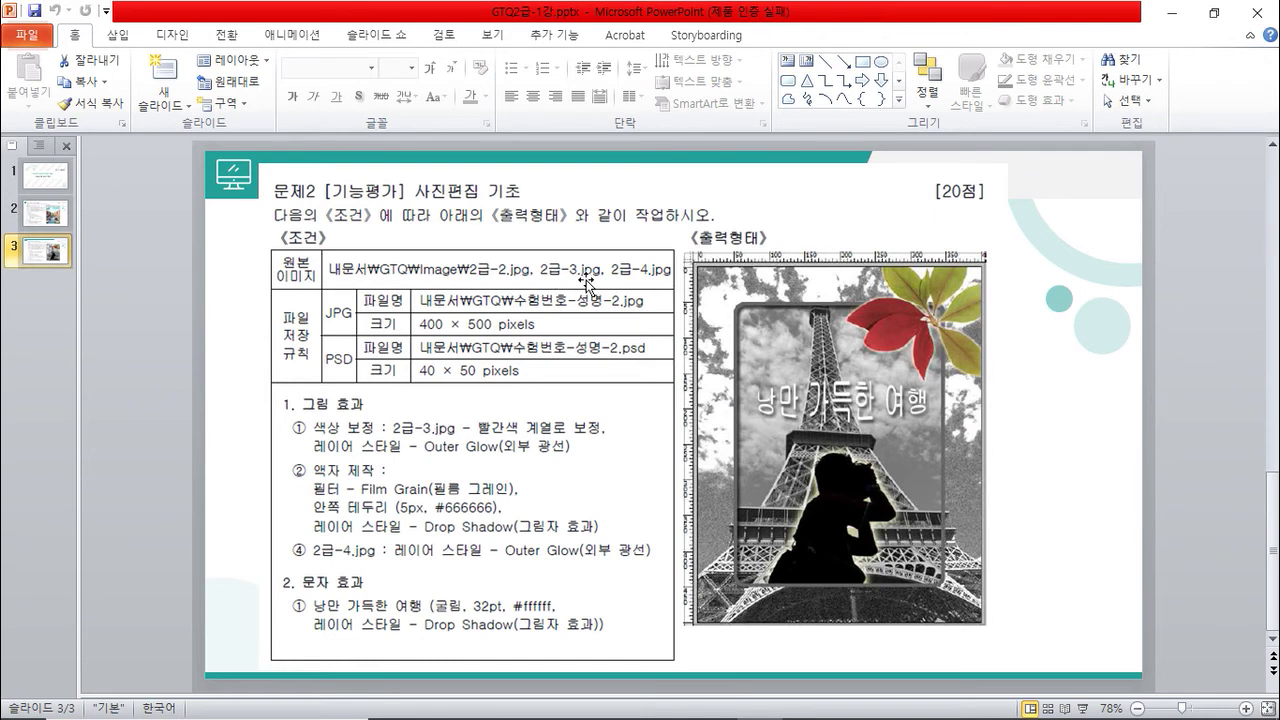
left_click(1171, 13)
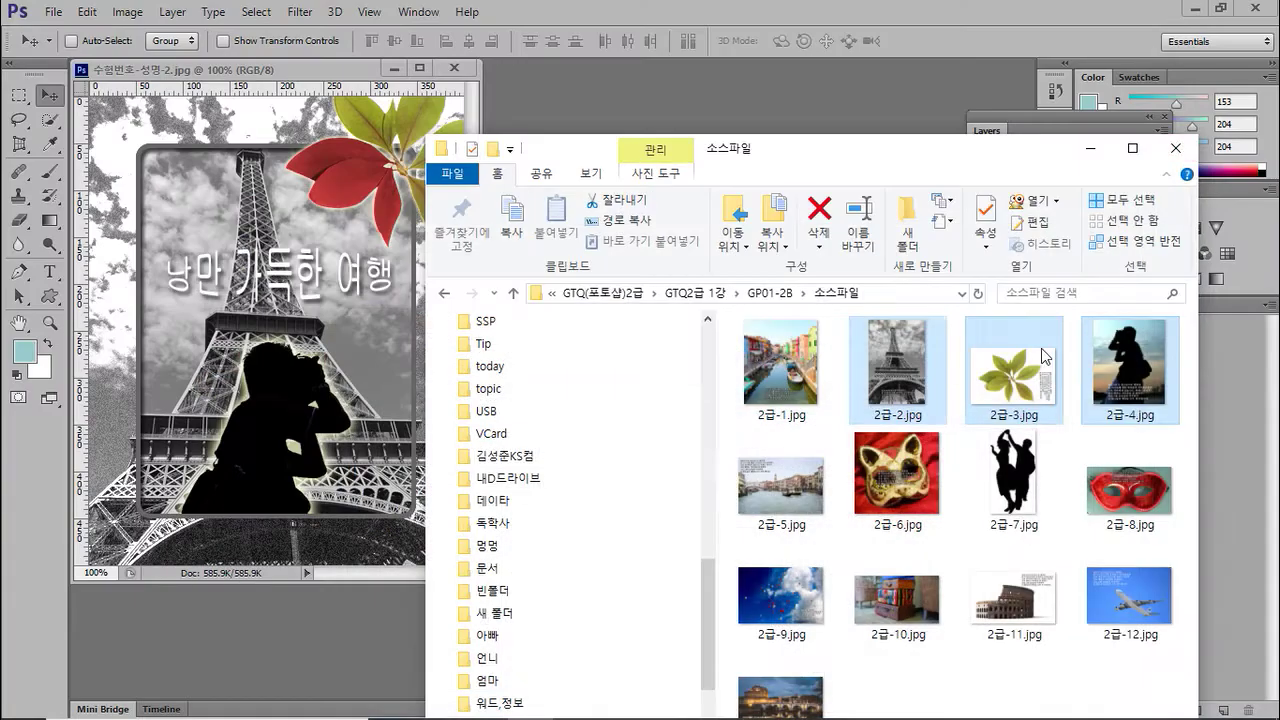
left_click_drag(880, 400, 254, 670)
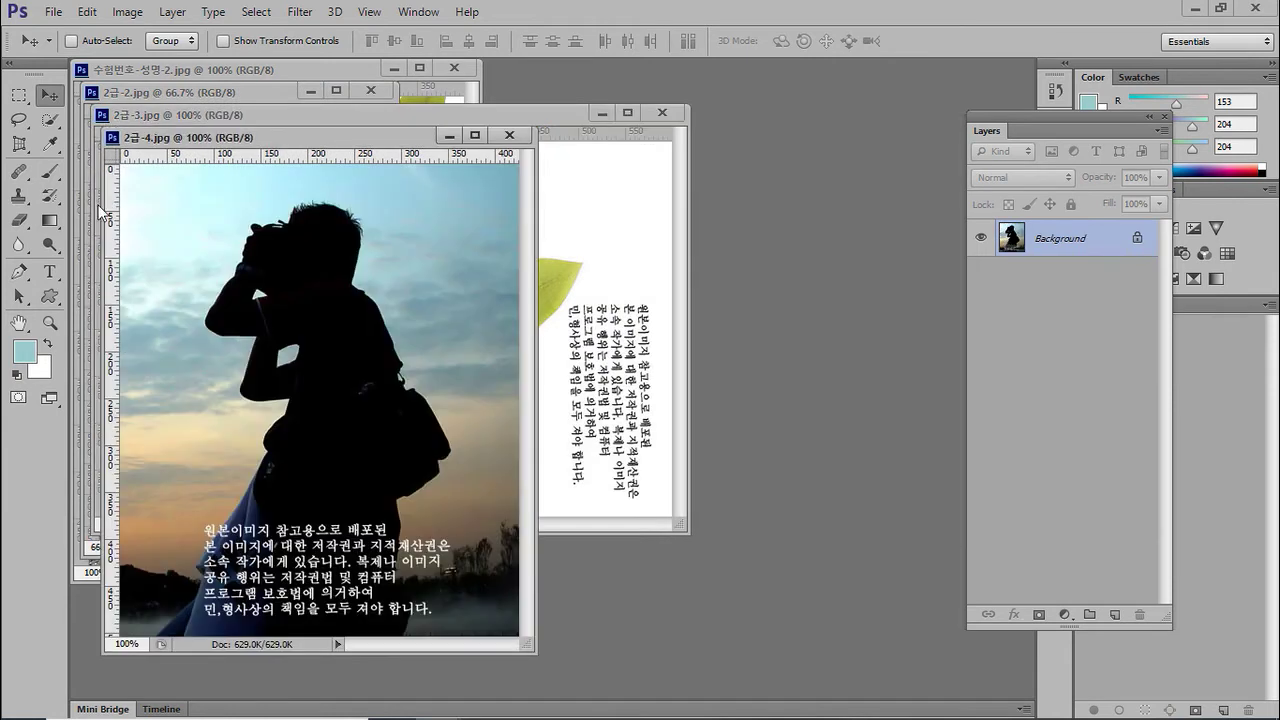
- Place the 수험번호-성명-2.jpg reference window beside the source images and check the problem 2 conditions in PowerPoint
left_click_drag(298, 73, 766, 107)
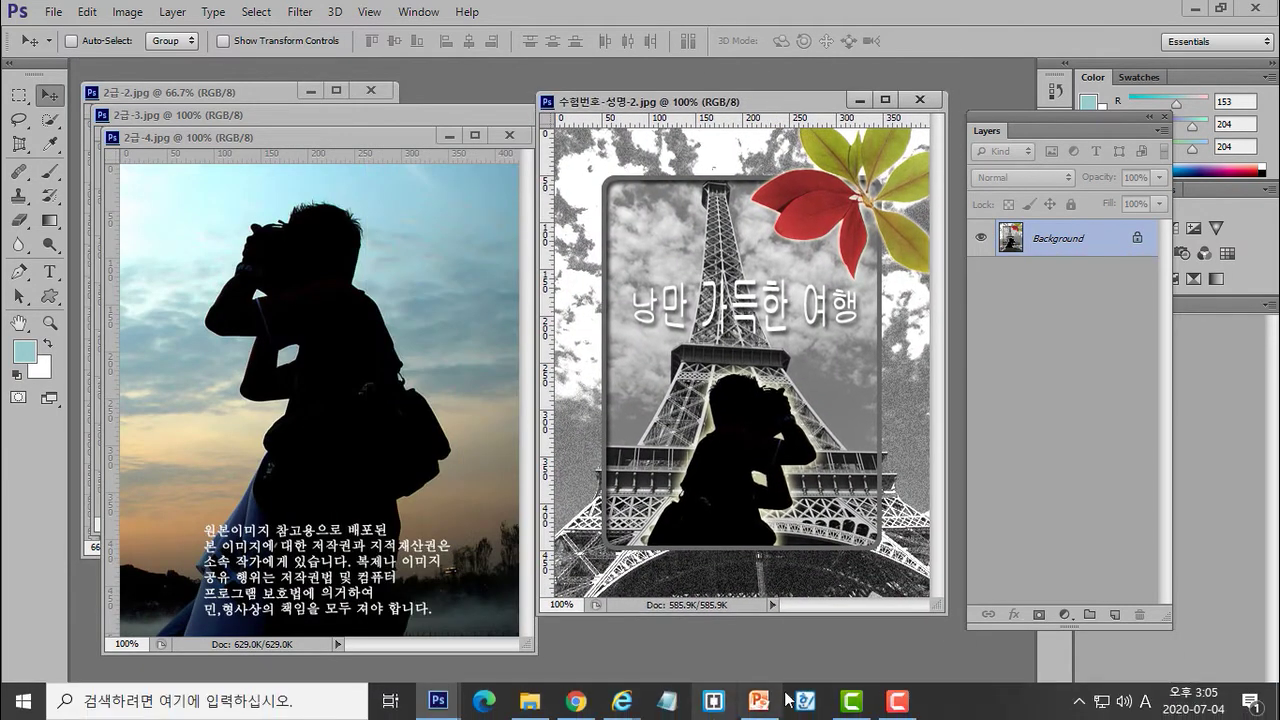
left_click(762, 702)
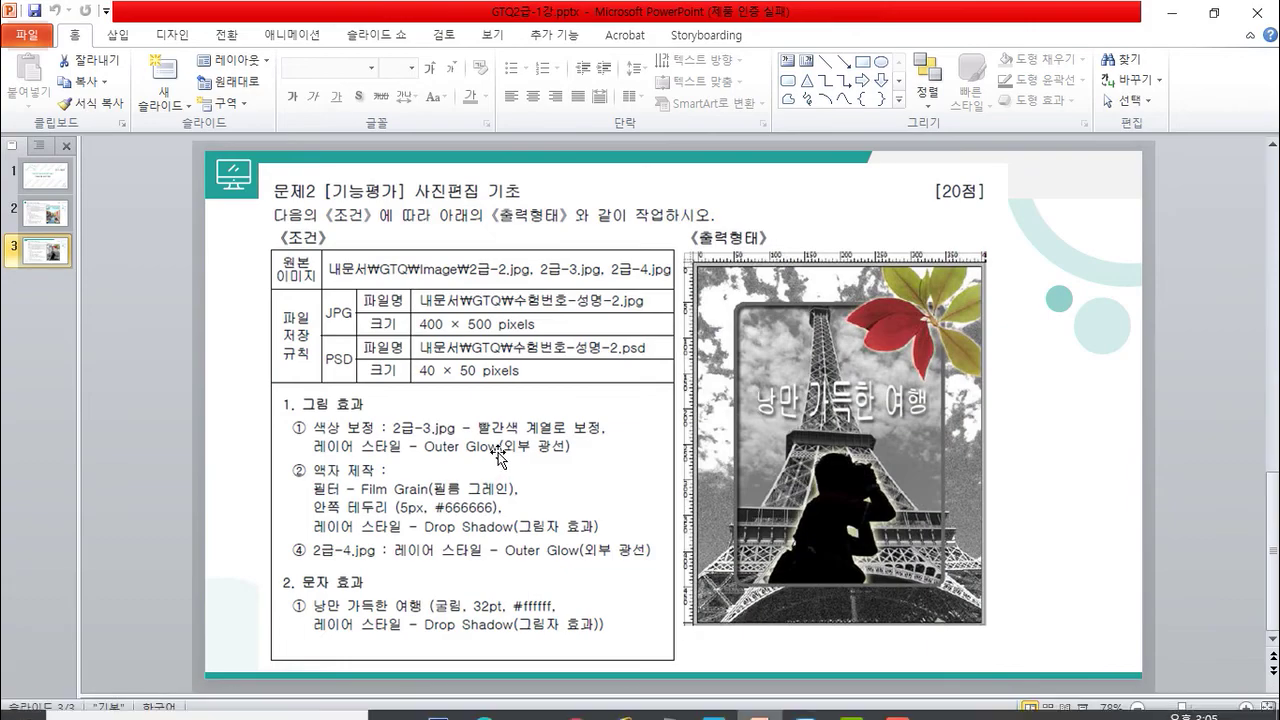
left_click(1173, 13)
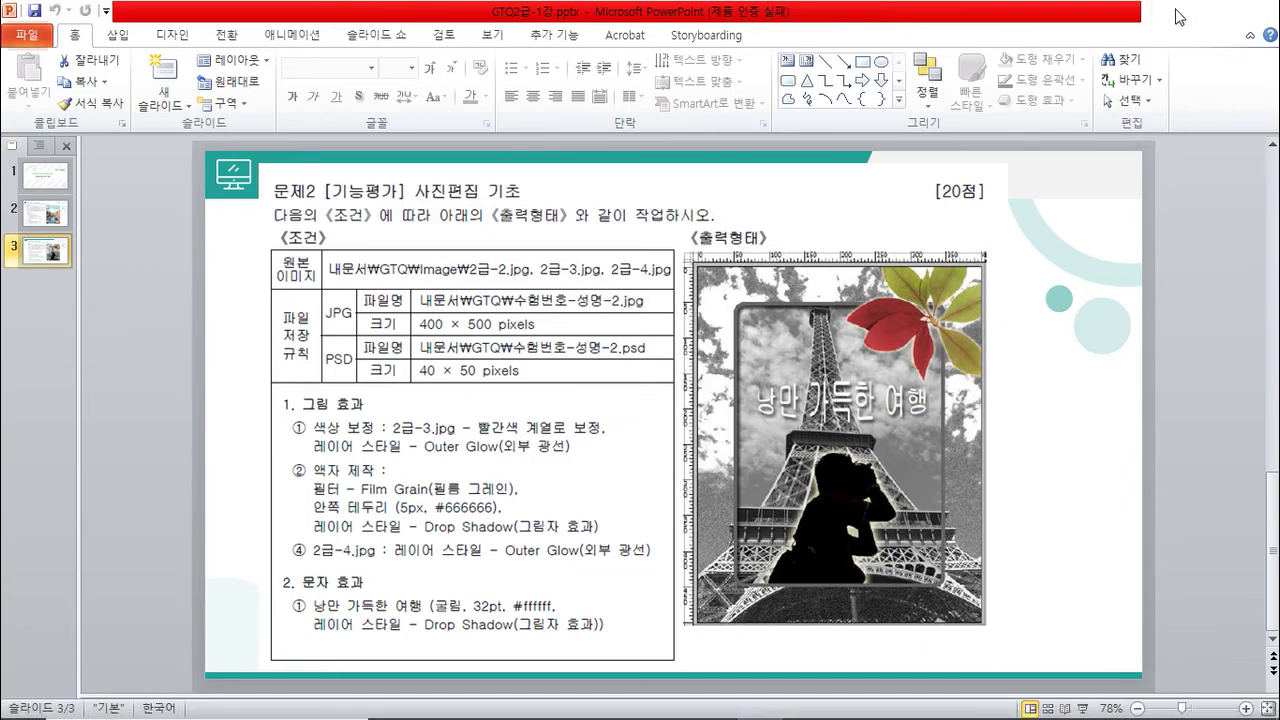
- Create a new 400 × 500 pixel document at 72 pixels/inch in RGB Color with a white background
left_click(55, 12)
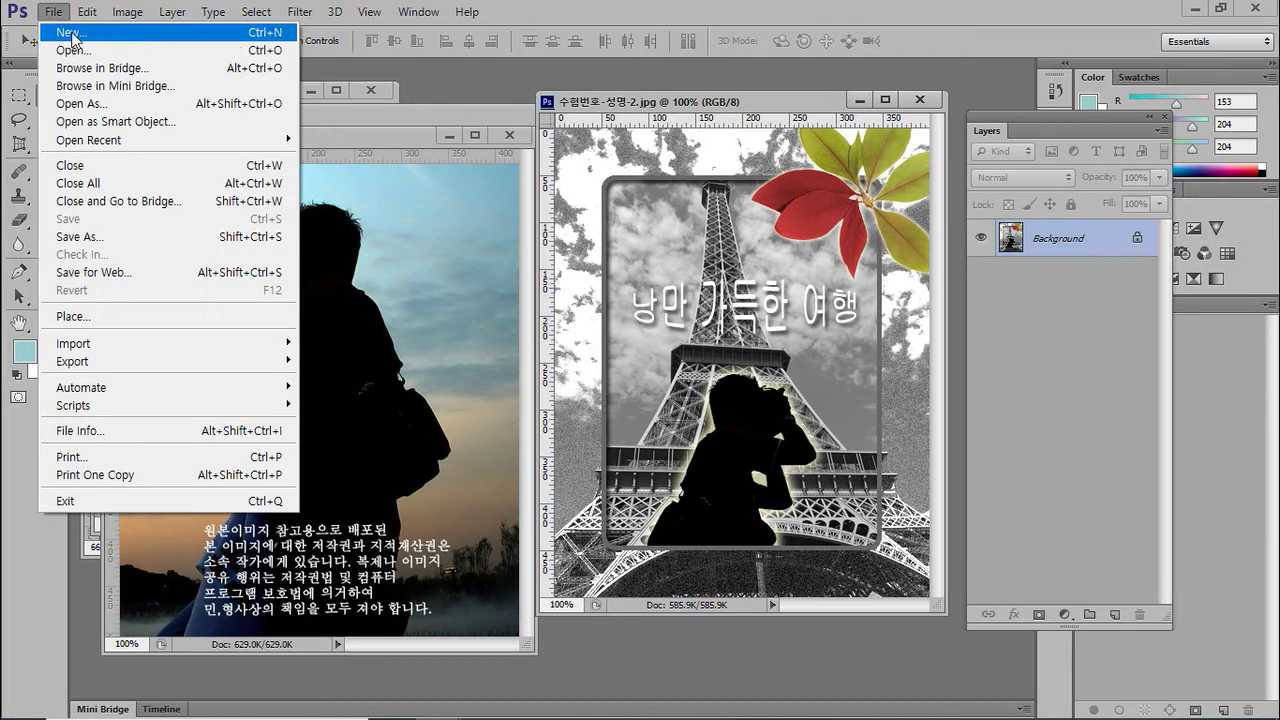
left_click(80, 34)
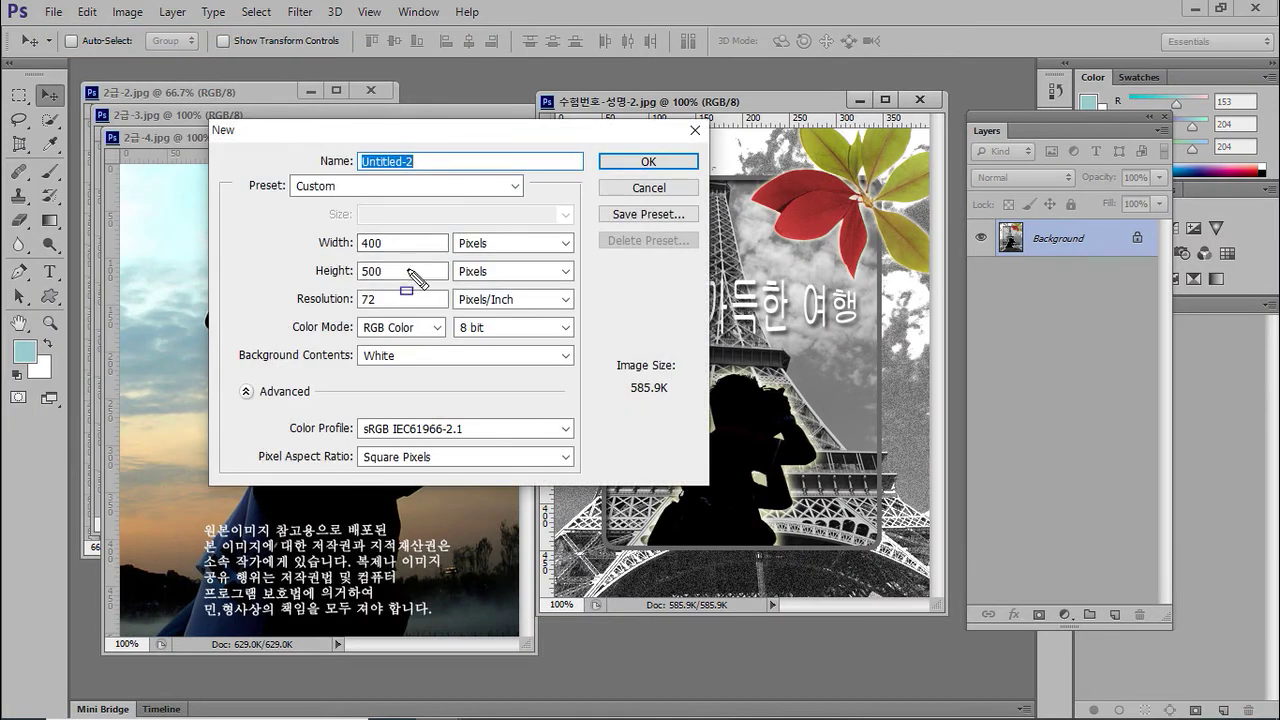
mouse_move(455, 231)
left_mouse_down()
mouse_move(457, 258)
mouse_move(497, 257)
left_mouse_up()
mouse_move(356, 236)
left_mouse_down()
mouse_move(360, 300)
mouse_move(402, 281)
left_mouse_up()
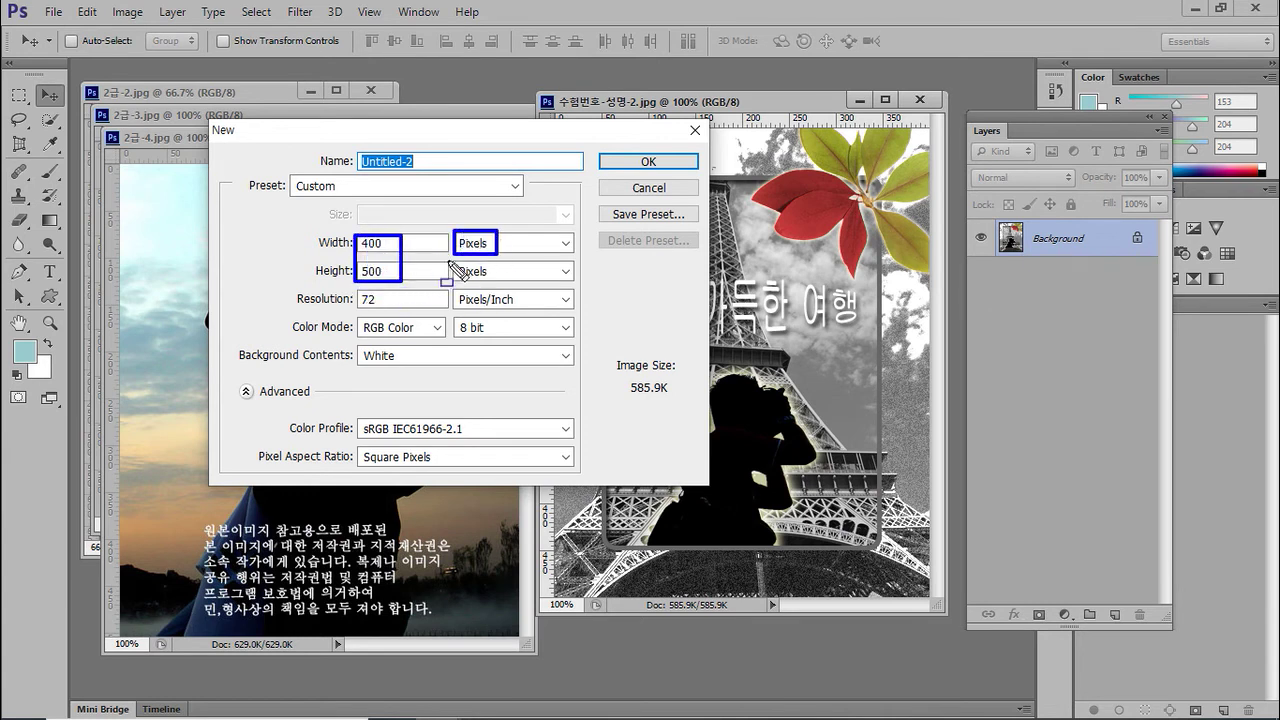
mouse_move(355, 289)
left_mouse_down()
mouse_move(372, 312)
mouse_move(396, 313)
mouse_move(402, 290)
mouse_move(356, 326)
mouse_move(421, 340)
left_mouse_up()
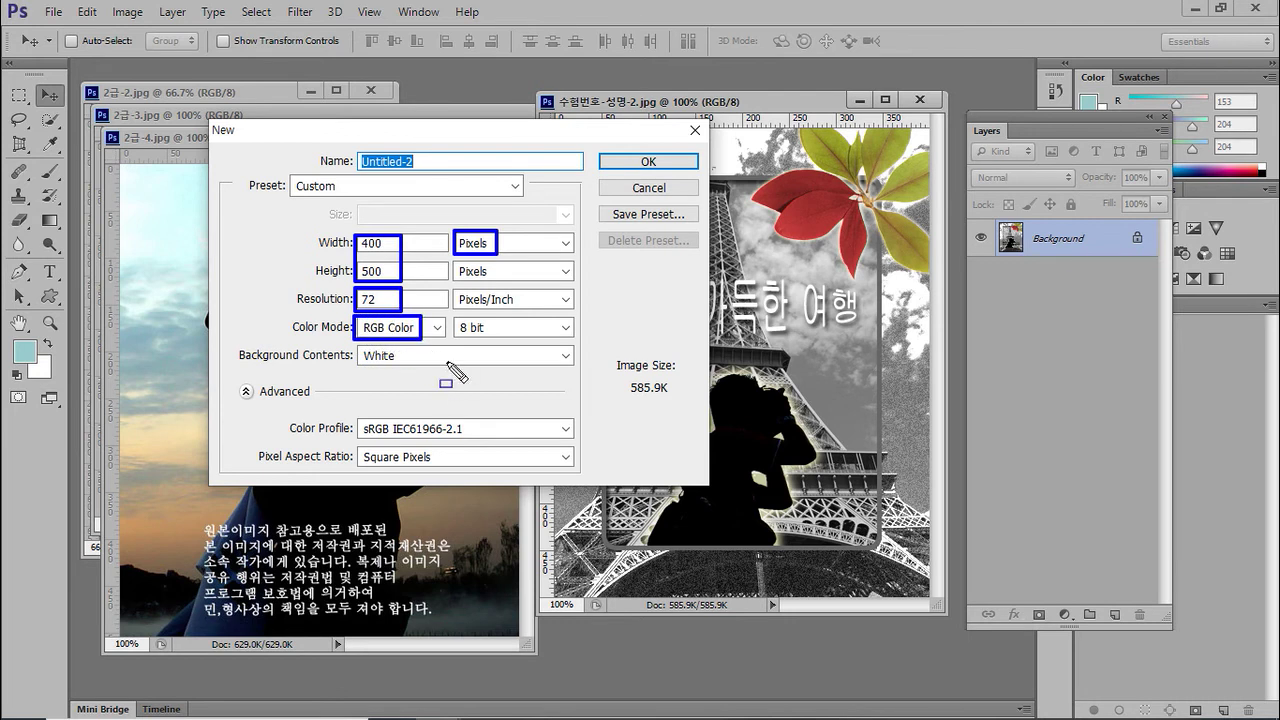
mouse_move(620, 146)
left_mouse_down()
mouse_move(629, 169)
mouse_move(662, 170)
left_mouse_up()
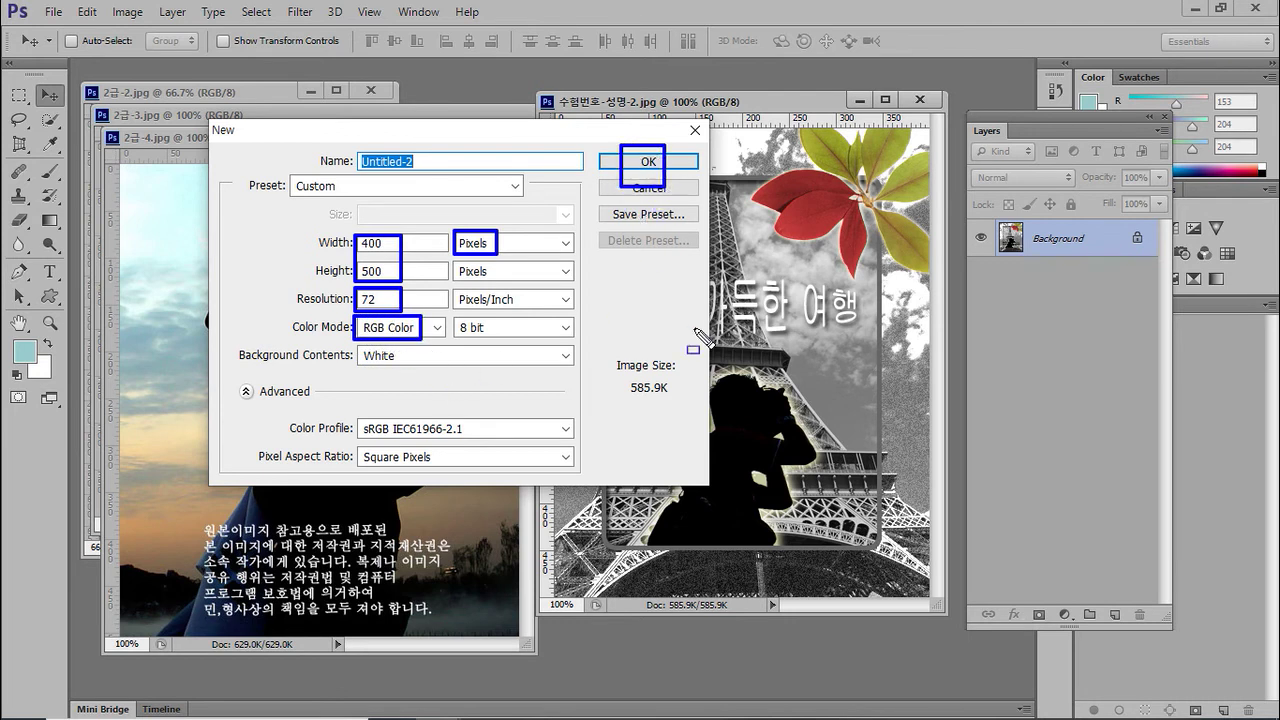
key("Escape")
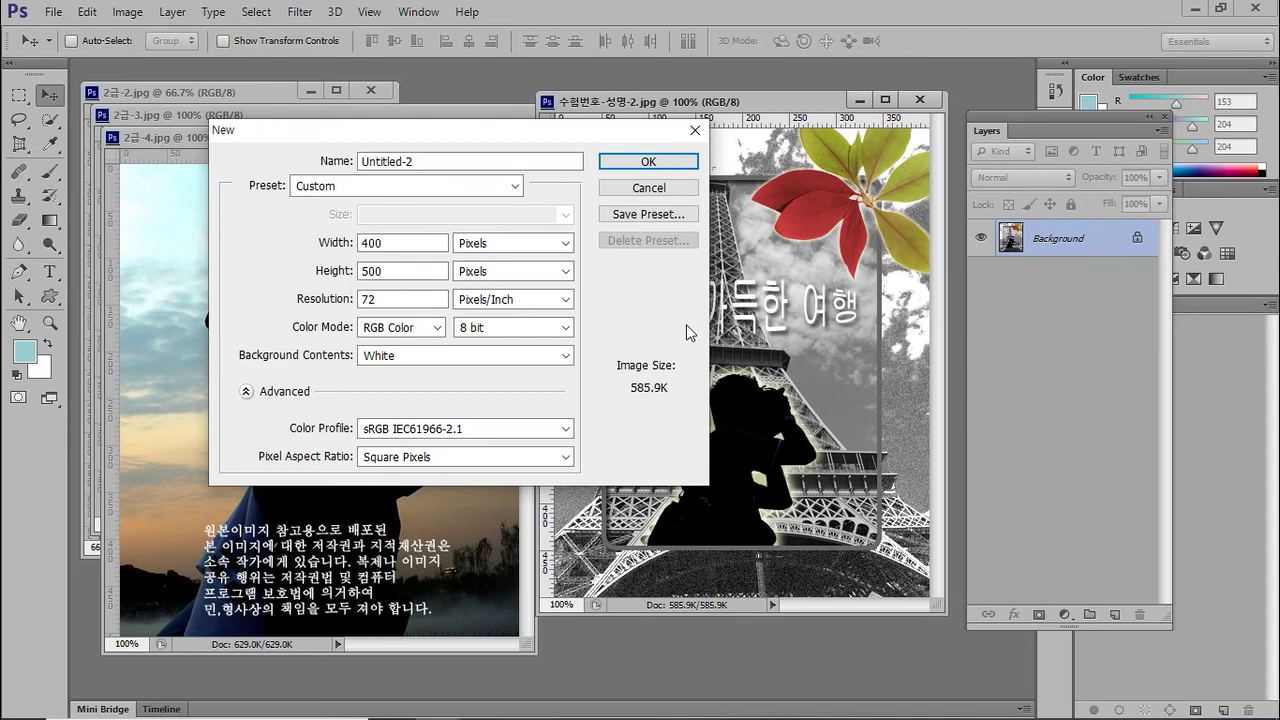
left_click(634, 170)
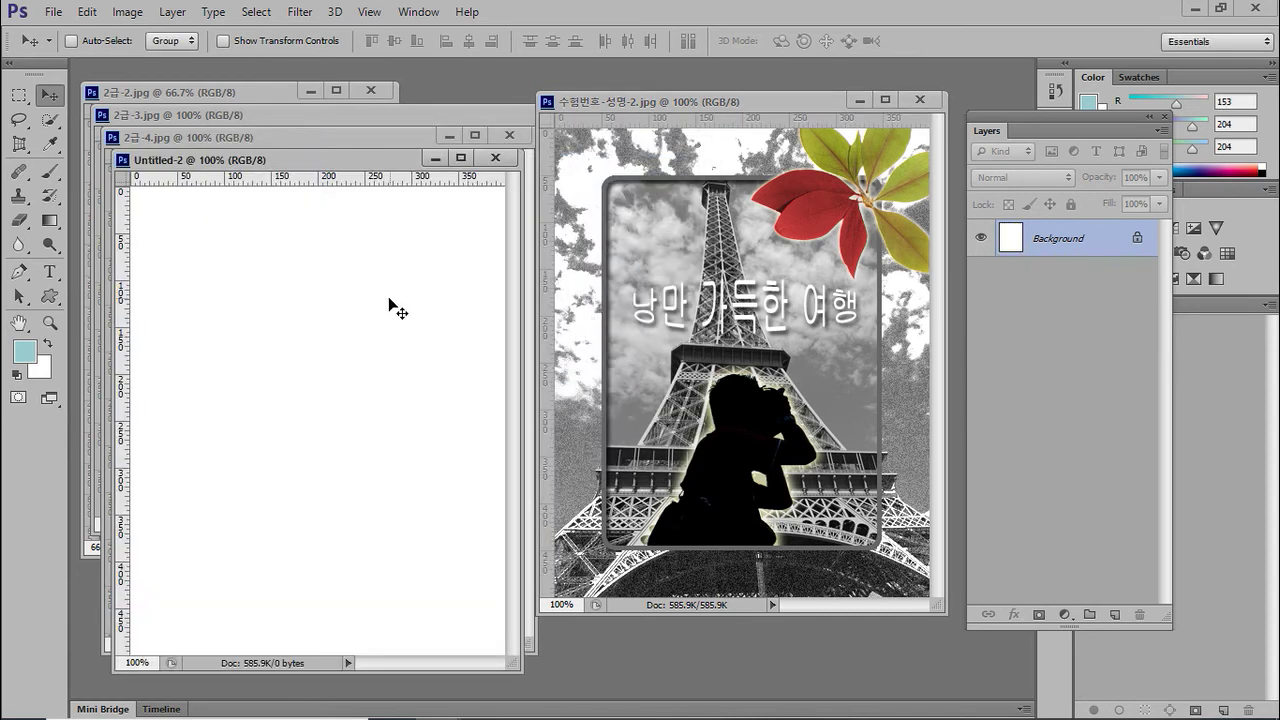
- Arrange the Untitled-2 and 2급-2.jpg windows side by side and check the problem 2 conditions in PowerPoint
left_click_drag(316, 159, 486, 185)
left_click_drag(250, 100, 790, 169)
left_click_drag(500, 185, 334, 92)
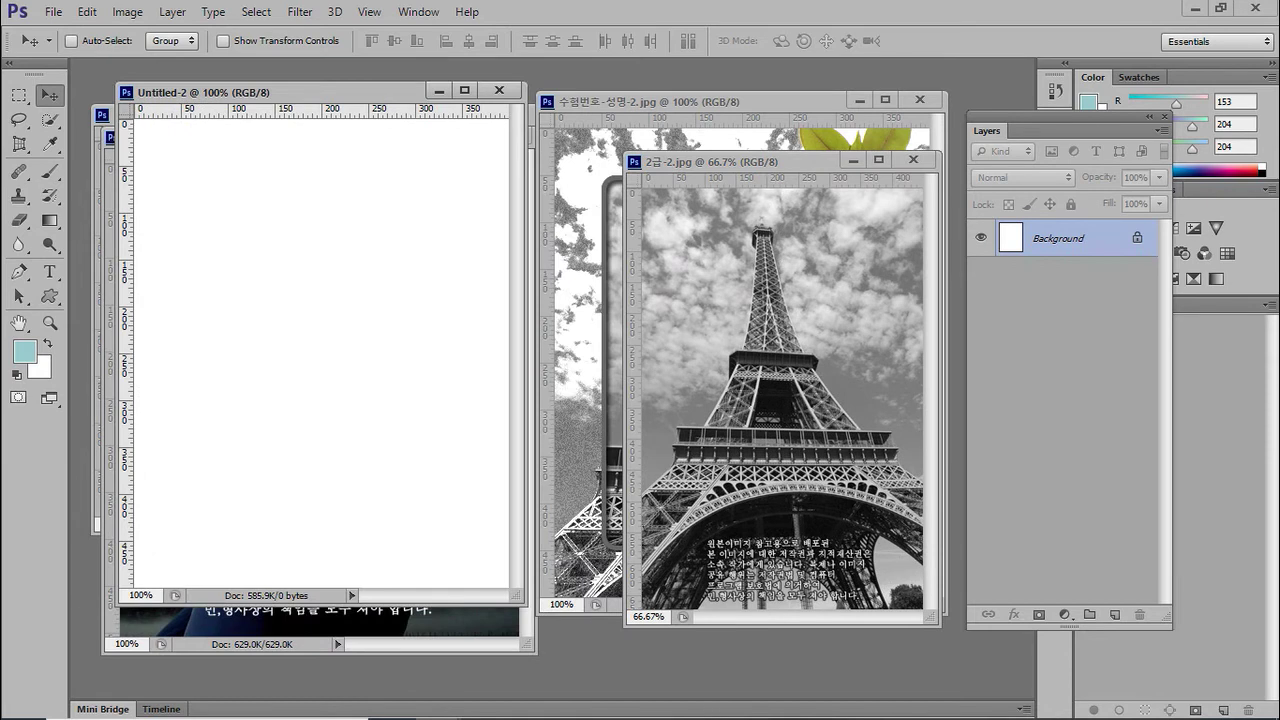
mouse_move(712, 710)
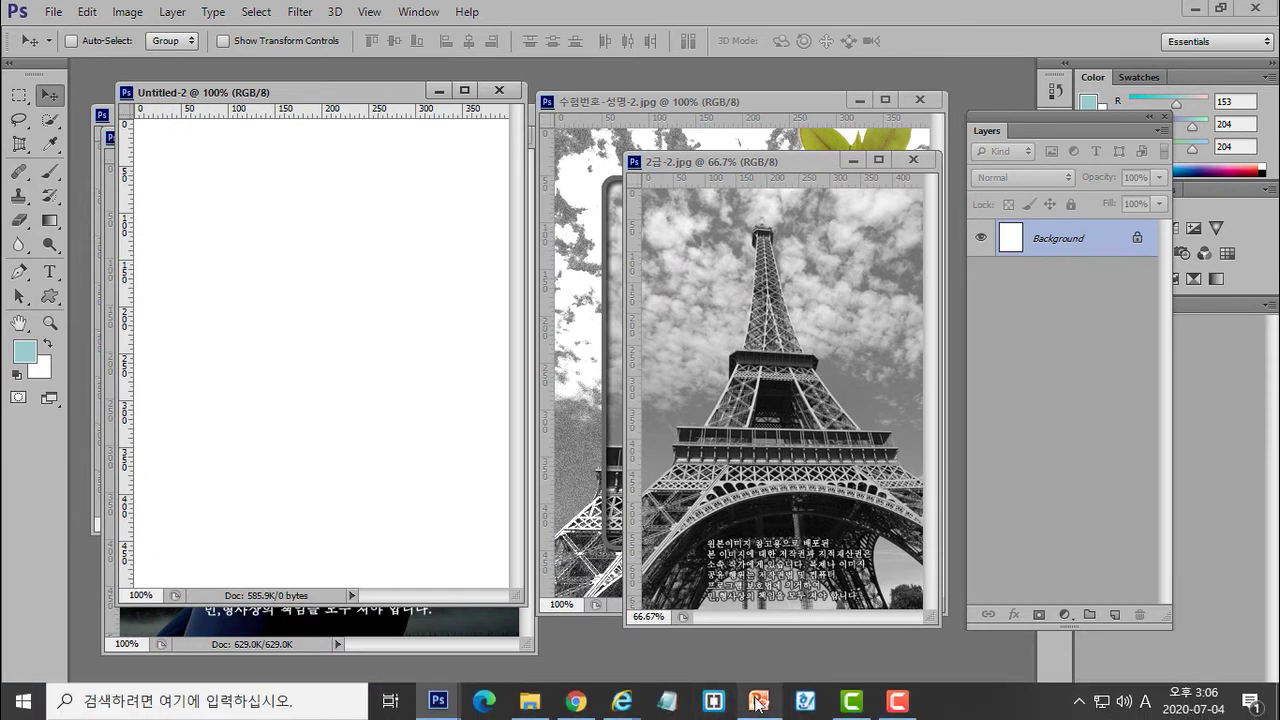
left_click(759, 701)
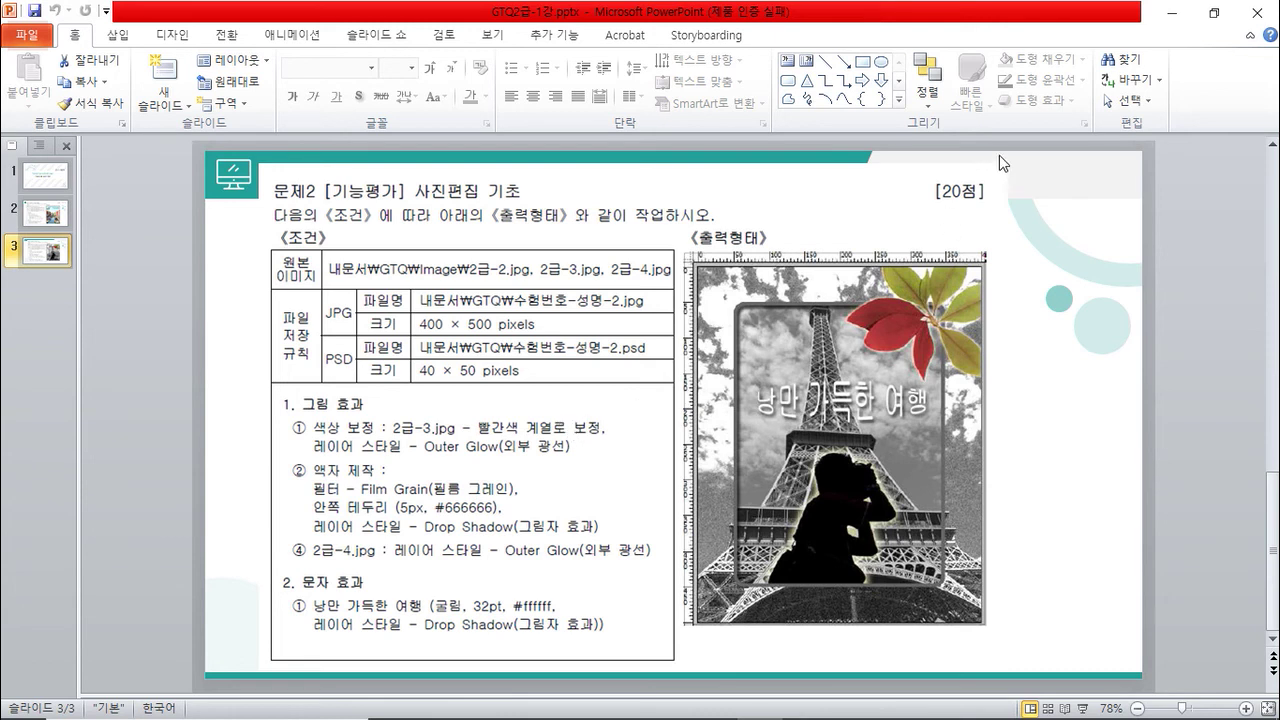
left_click(1171, 13)
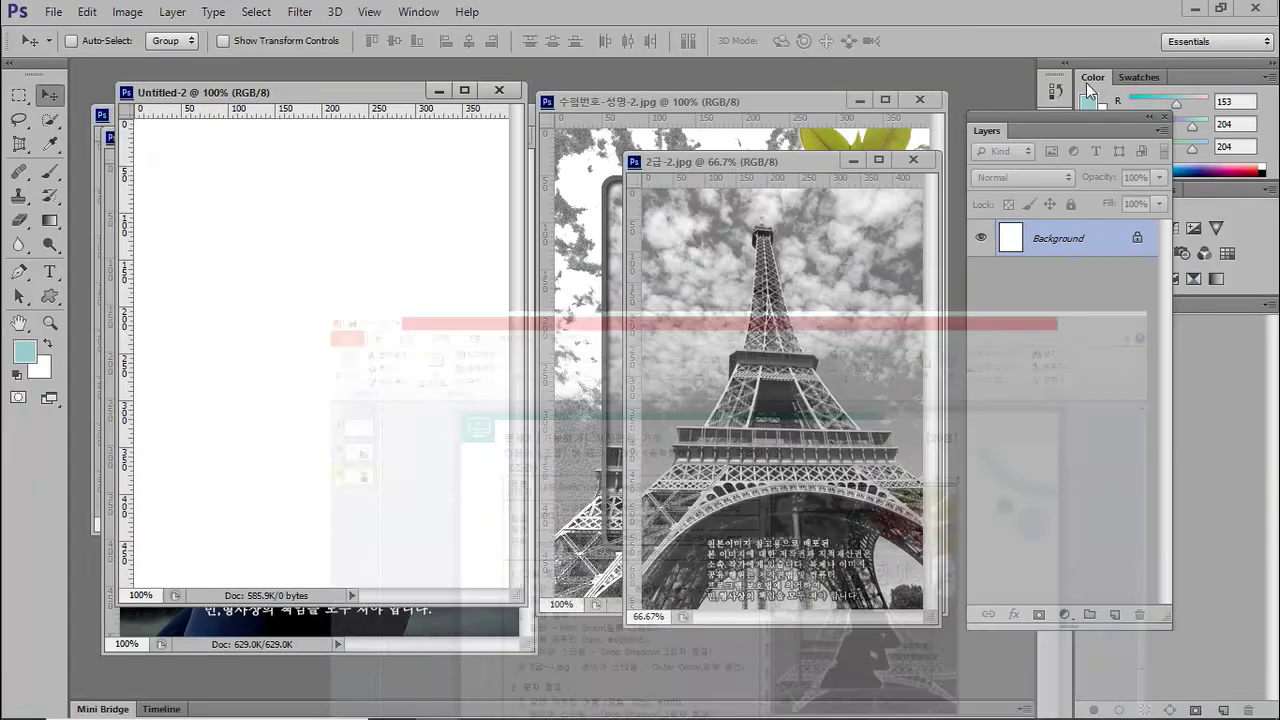
- Copy the Eiffel Tower image from 2급-2.jpg into Untitled-2 as a new layer and close the source image
left_click(745, 376)
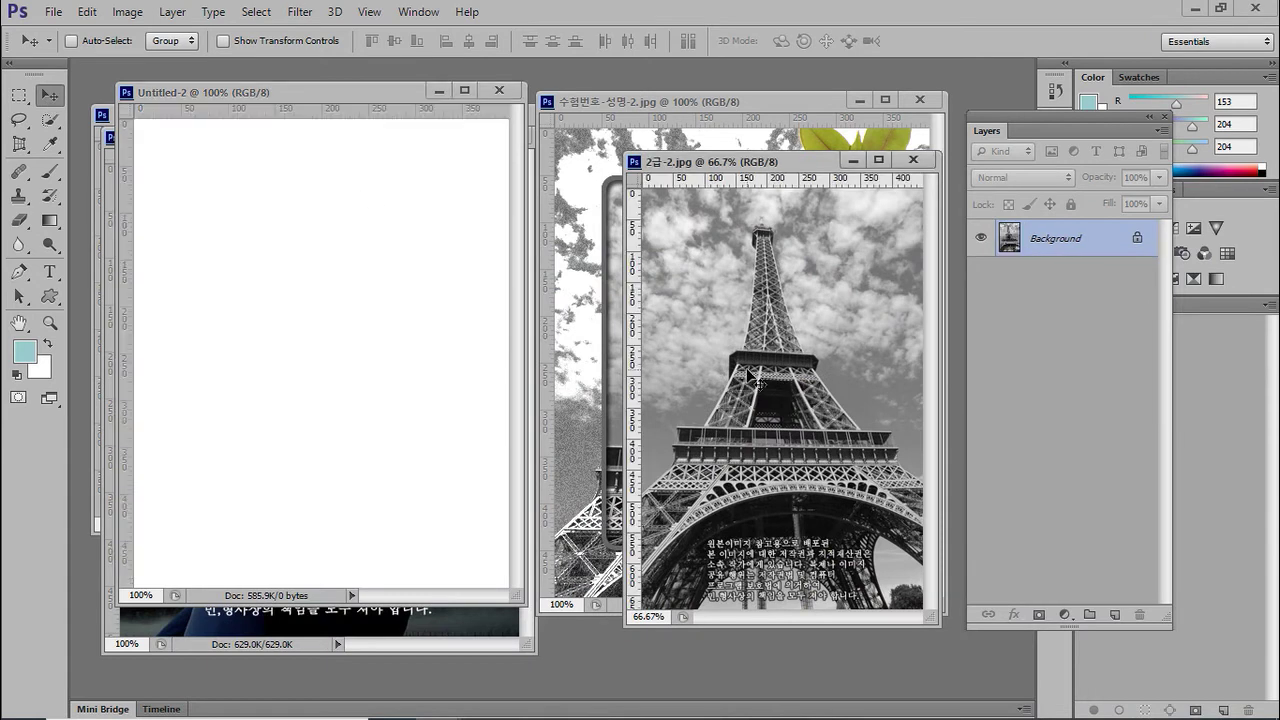
left_click_drag(705, 383, 383, 348)
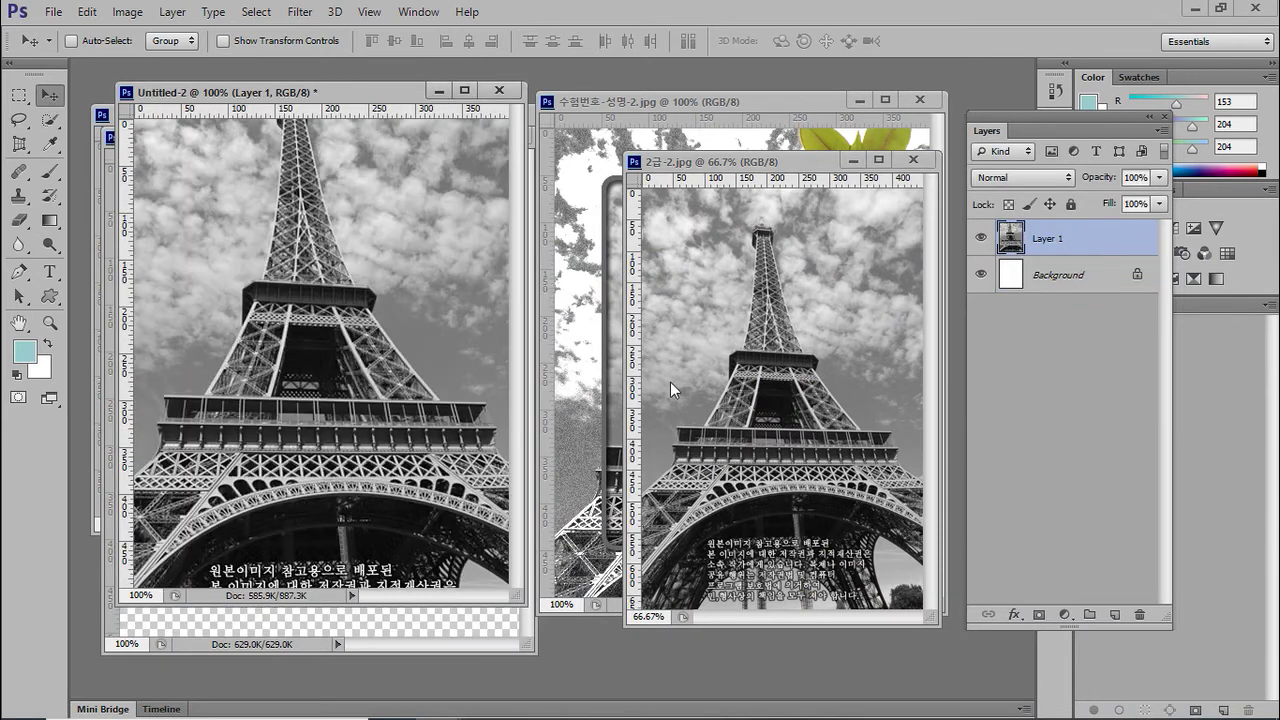
left_click(912, 159)
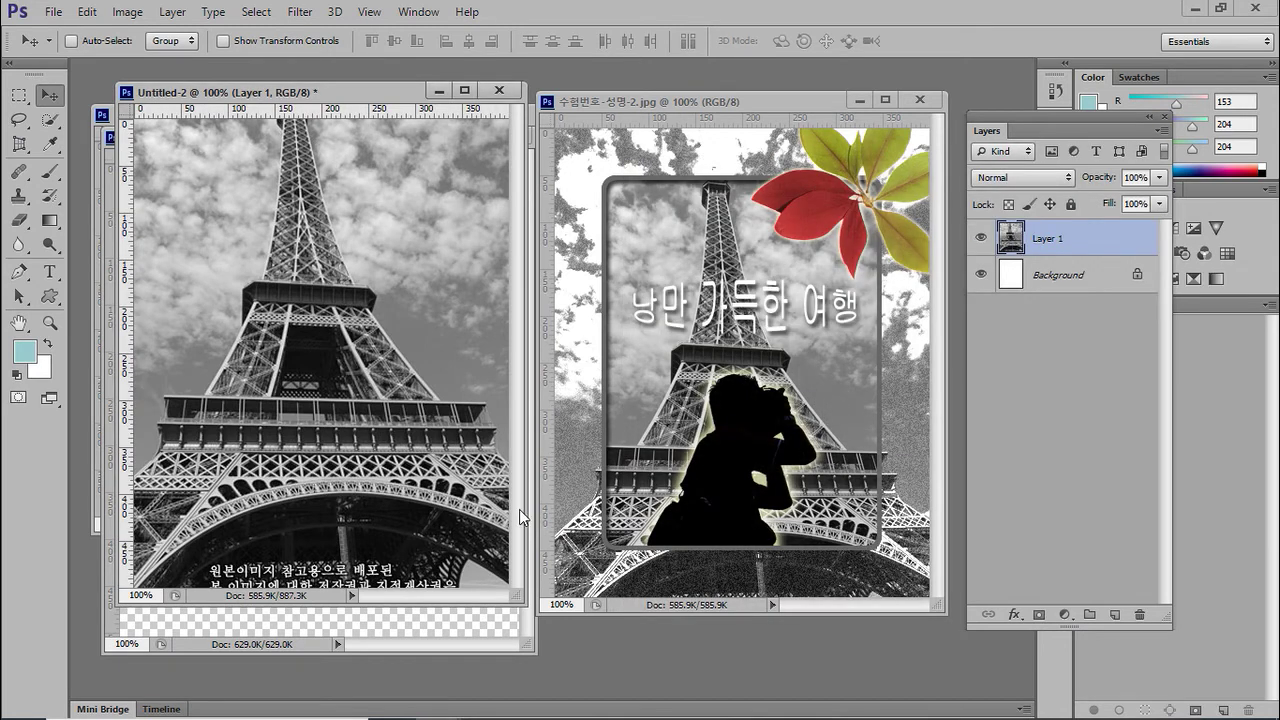
- Free Transform the Eiffel Tower layer to about 89% width and 75% height so it fills the 400 × 500 canvas
left_click_drag(521, 598, 680, 676)
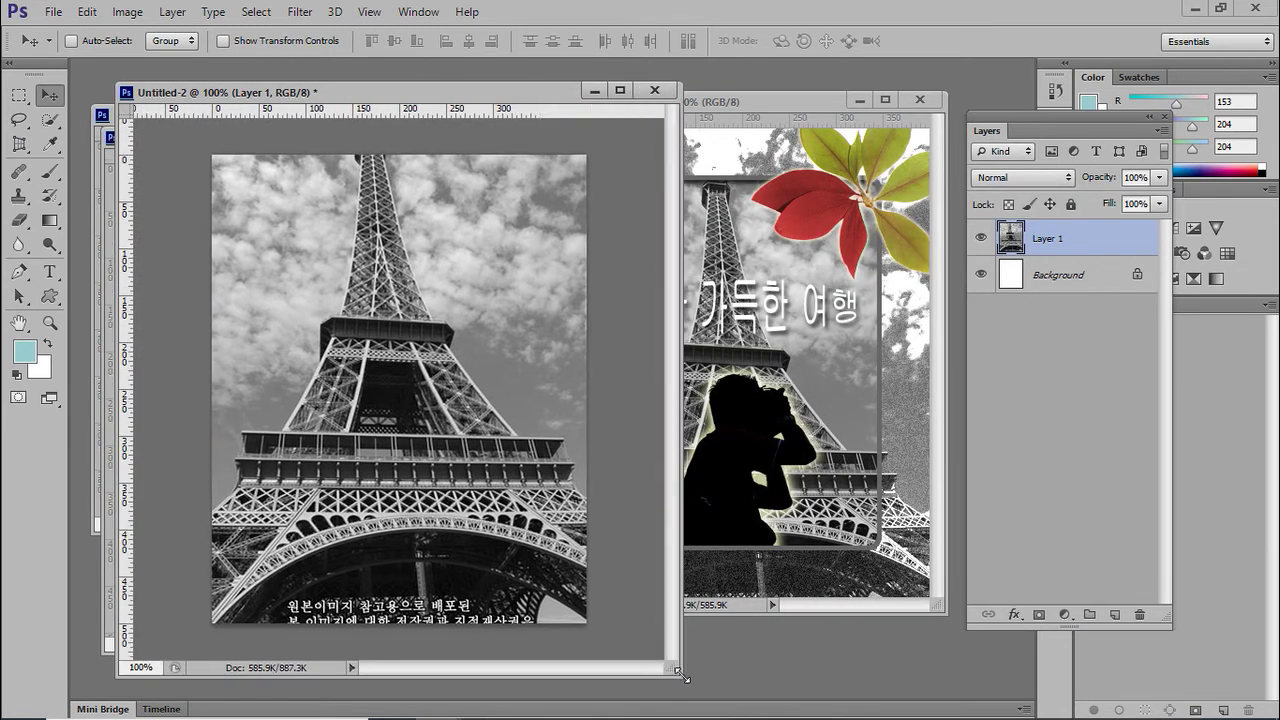
key("ctrl+t")
left_click_drag(347, 285, 370, 372)
left_click_drag(213, 157, 266, 225)
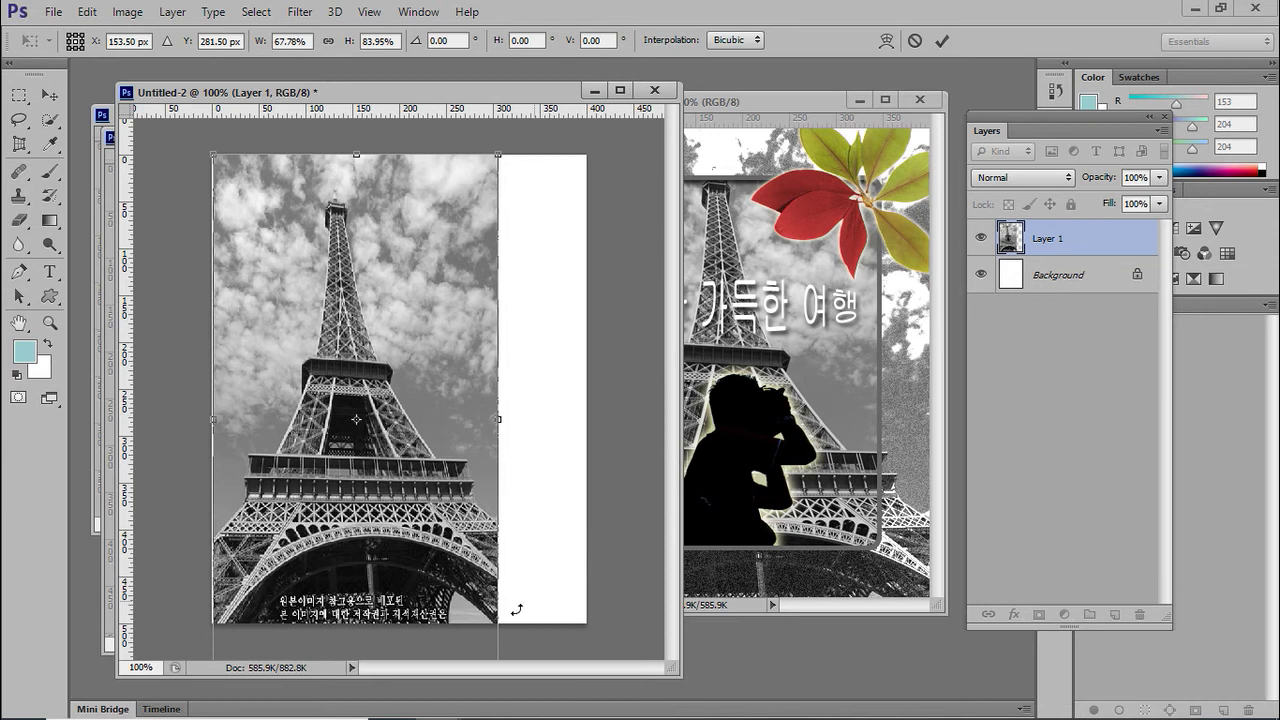
left_click_drag(357, 155, 357, 314)
left_click_drag(383, 365, 385, 209)
left_click_drag(496, 520, 588, 626)
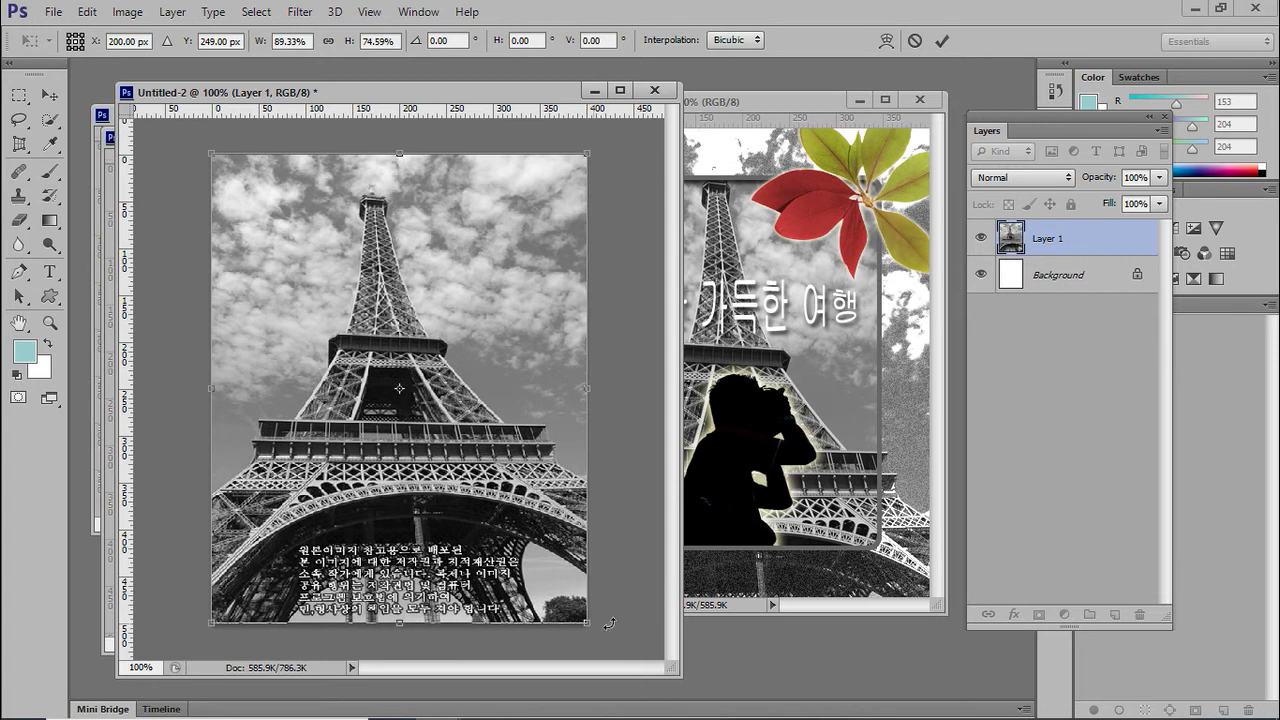
left_click(940, 38)
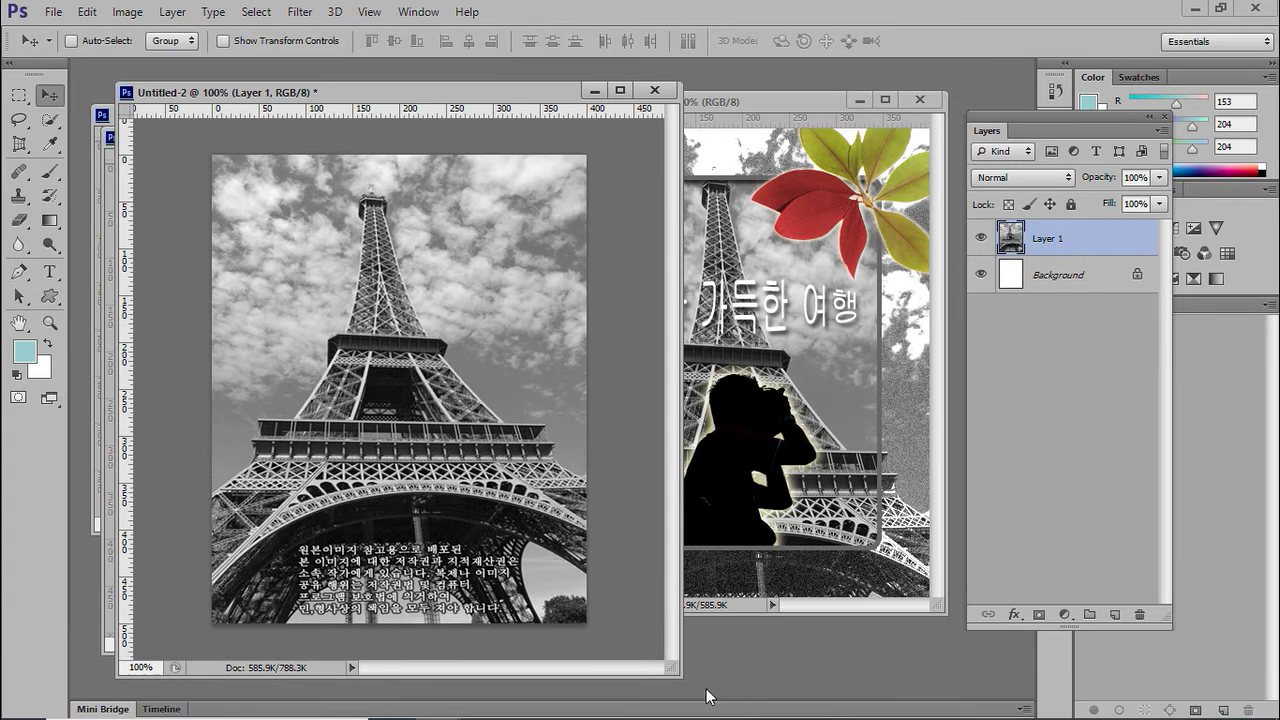
left_click_drag(676, 676, 553, 651)
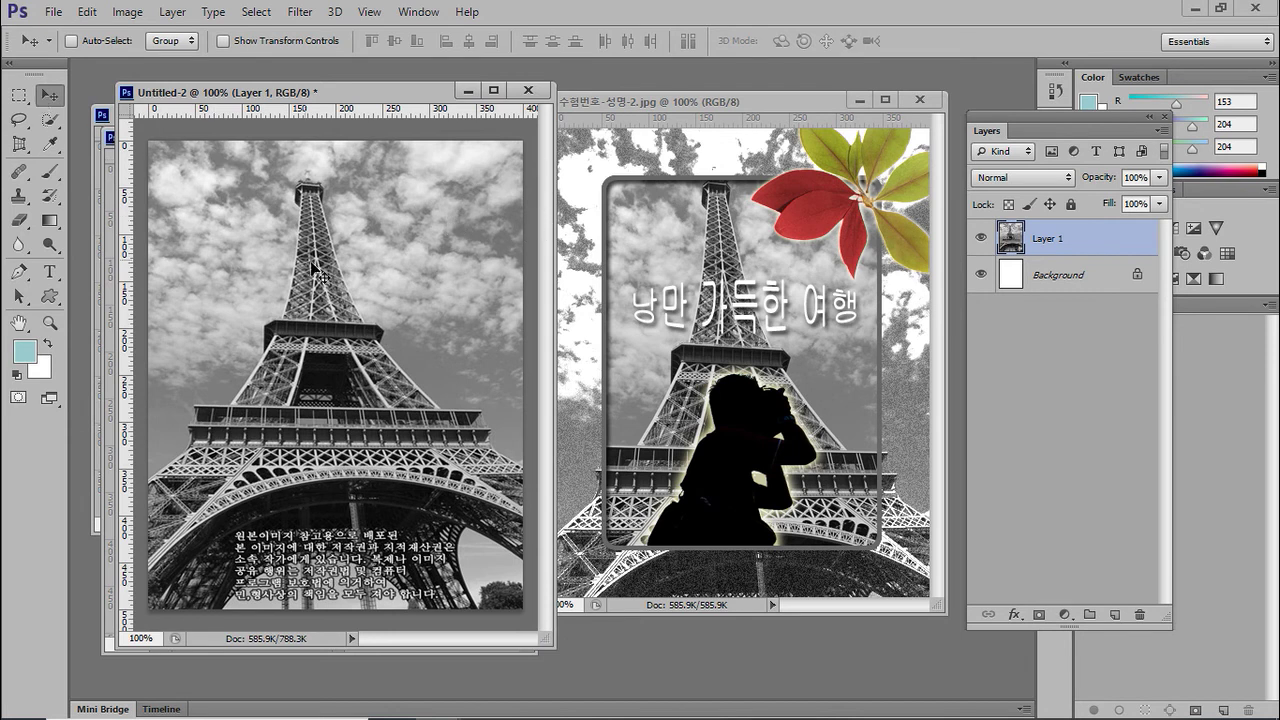
- Try moving and rescaling the Eiffel Tower layer to match the tower's placement in the reference image
left_click_drag(316, 269, 318, 306)
left_click_drag(338, 216, 337, 220)
key("ctrl+t")
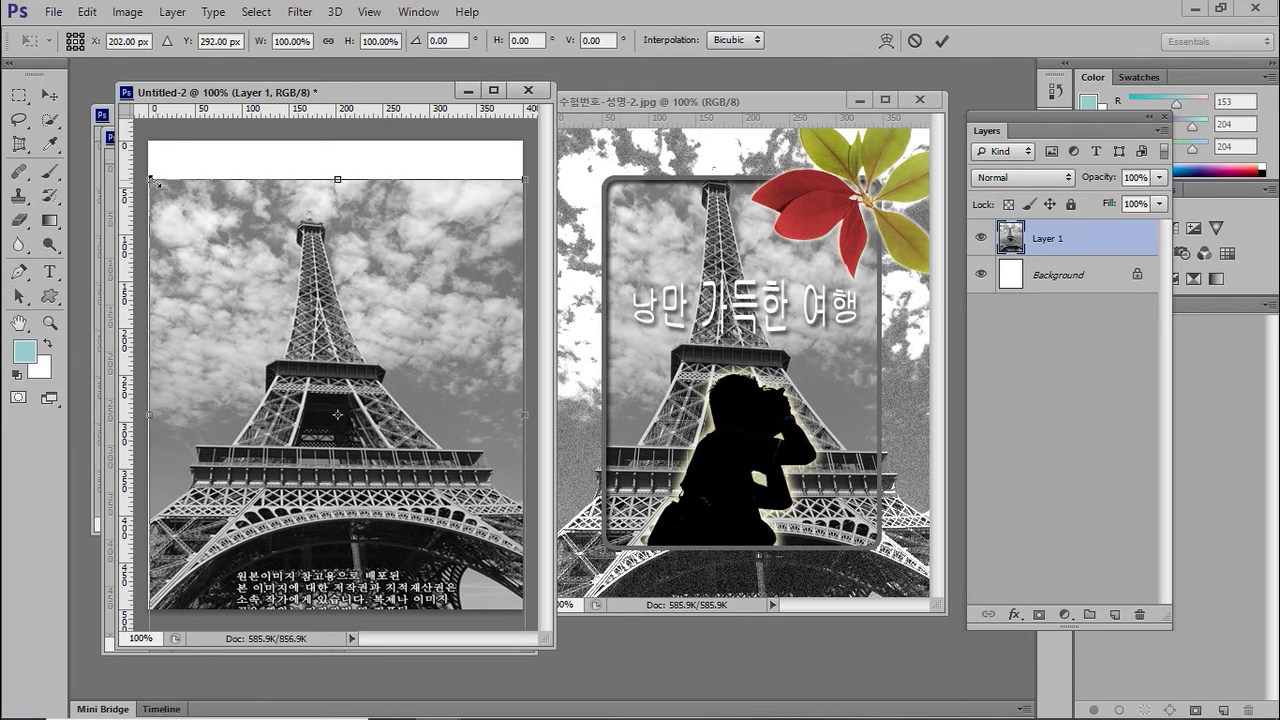
left_click_drag(150, 180, 122, 145)
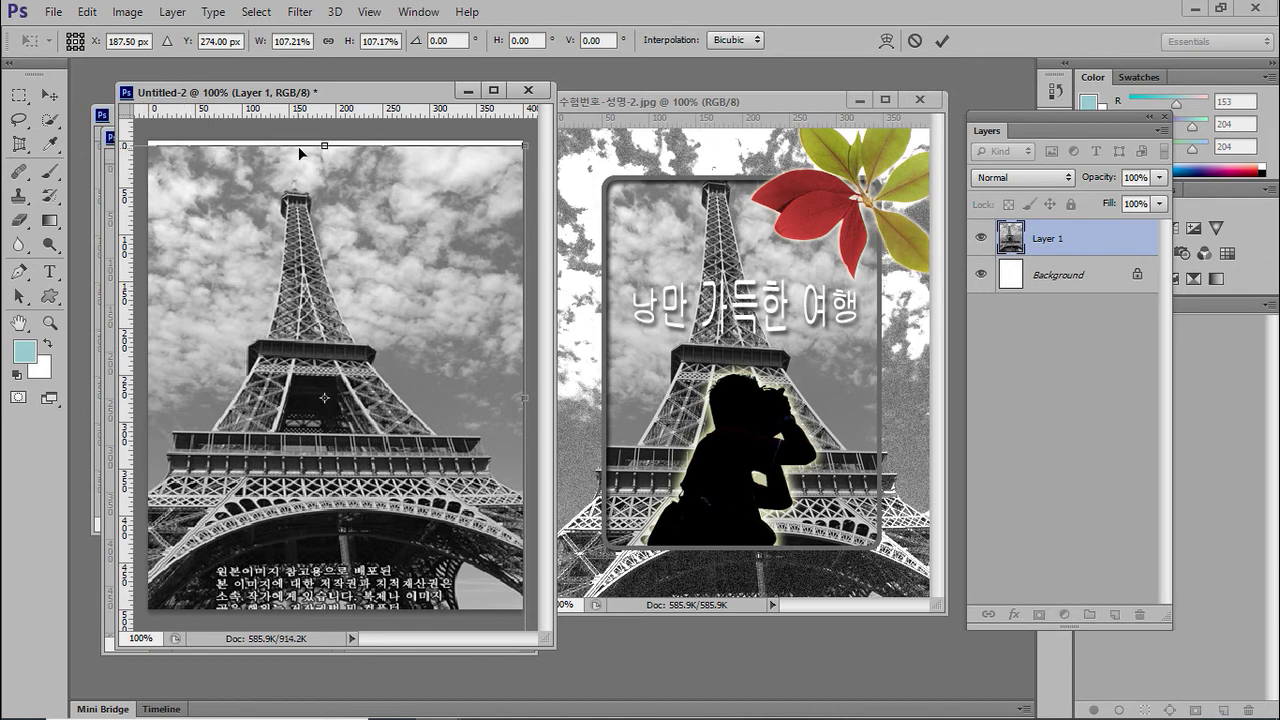
left_click_drag(524, 143, 543, 120)
left_click_drag(440, 262, 445, 280)
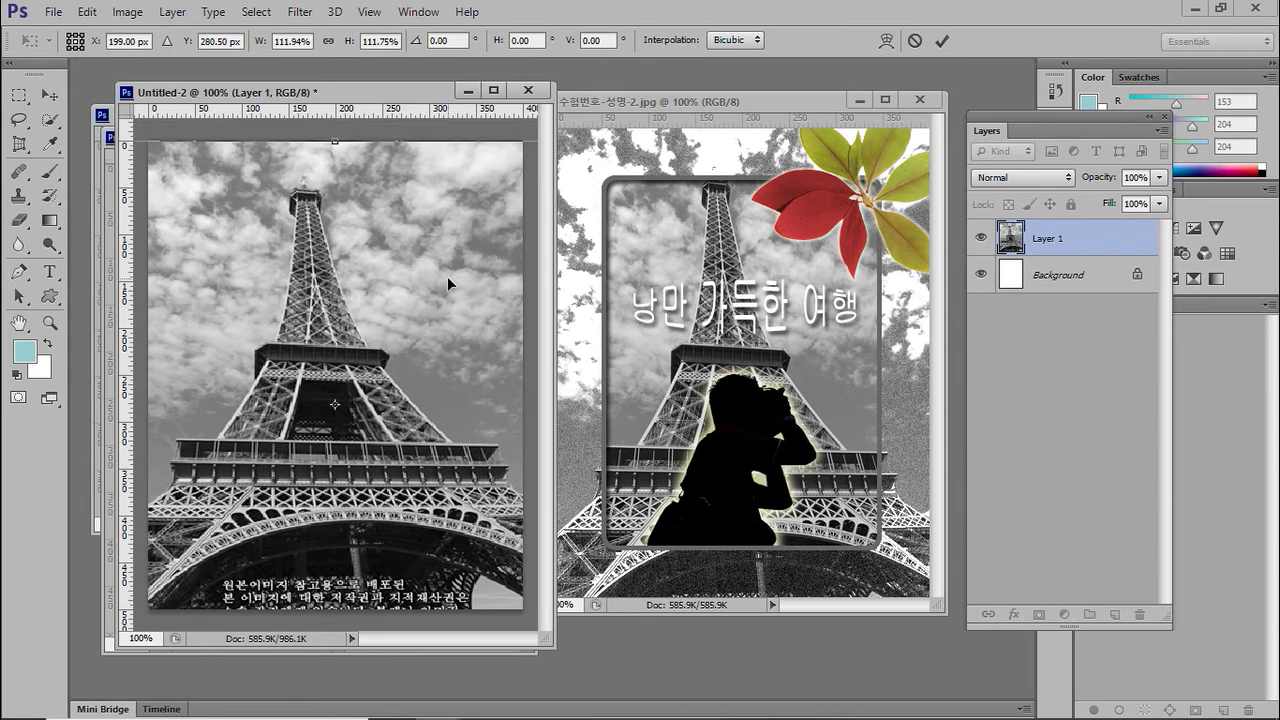
mouse_move(443, 304)
left_mouse_down()
mouse_move(437, 323)
mouse_move(451, 334)
mouse_move(457, 277)
mouse_move(463, 299)
left_mouse_up()
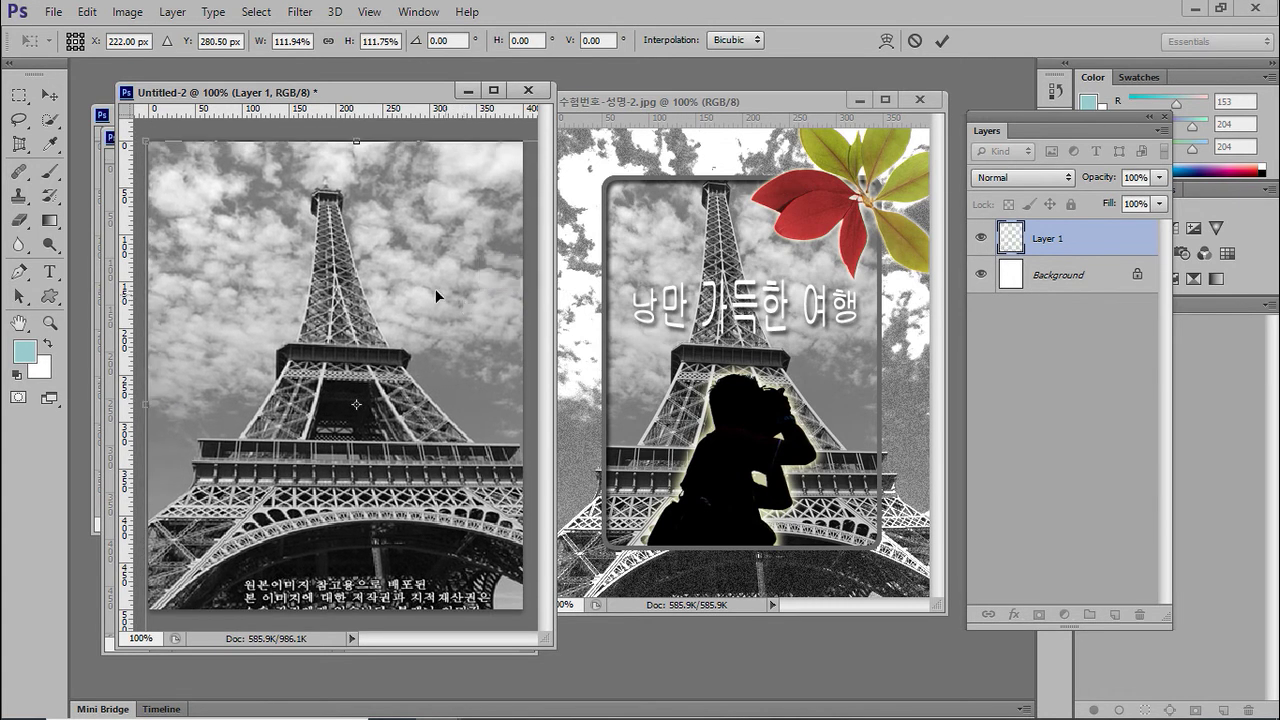
left_click_drag(146, 145, 157, 158)
left_click_drag(353, 247, 340, 228)
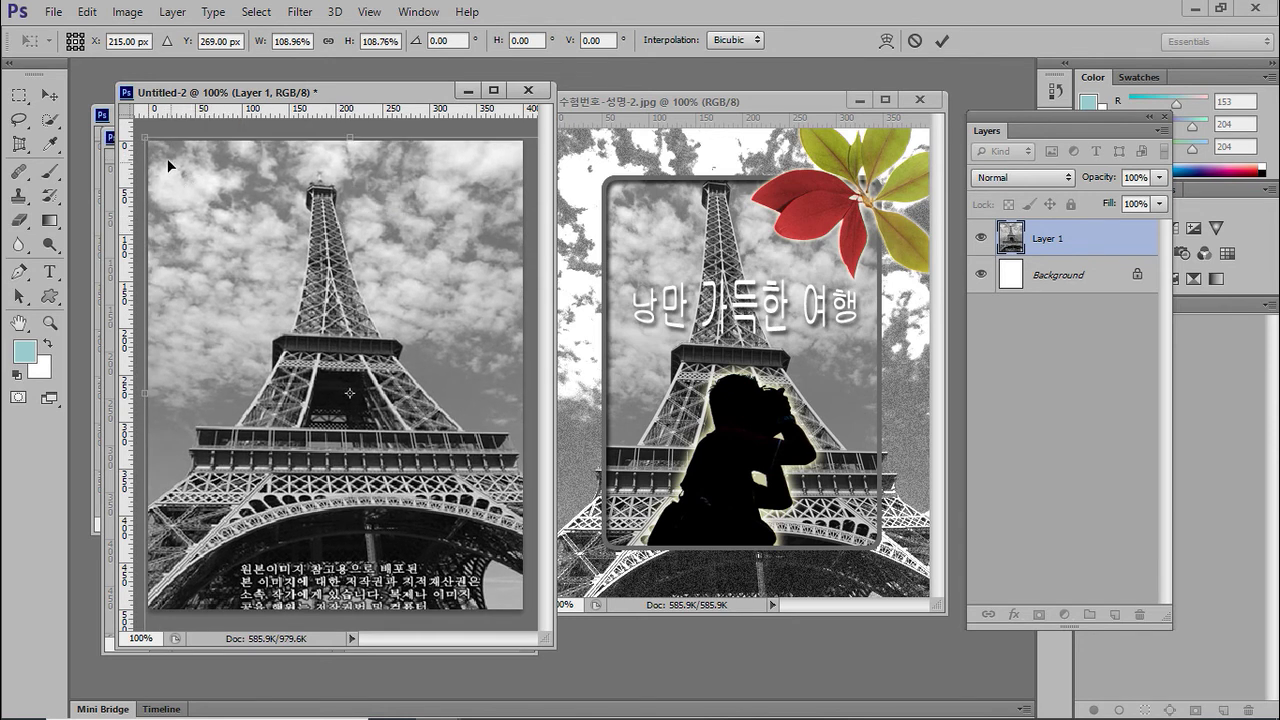
left_click_drag(148, 137, 240, 251)
left_click_drag(373, 306, 283, 192)
left_click_drag(470, 541, 523, 609)
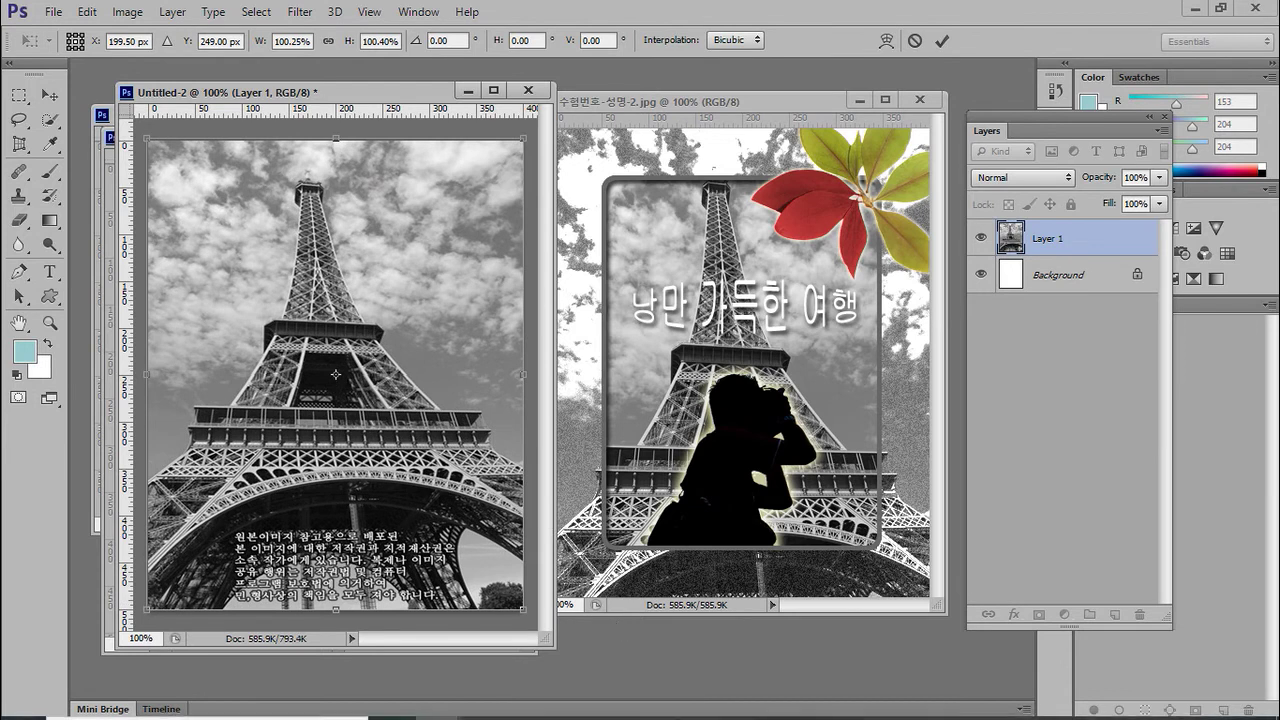
- Review the problem 2 conditions on the PowerPoint slide and return to Photoshop
left_click(757, 706)
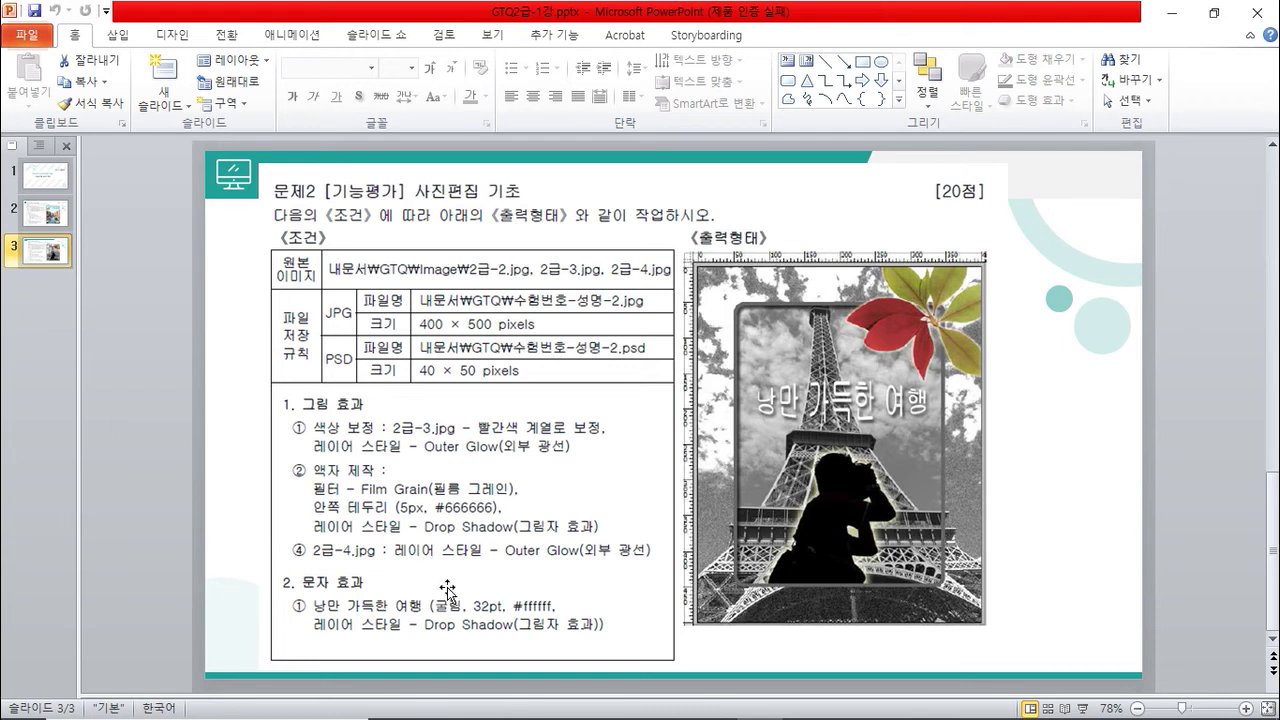
mouse_move(720, 712)
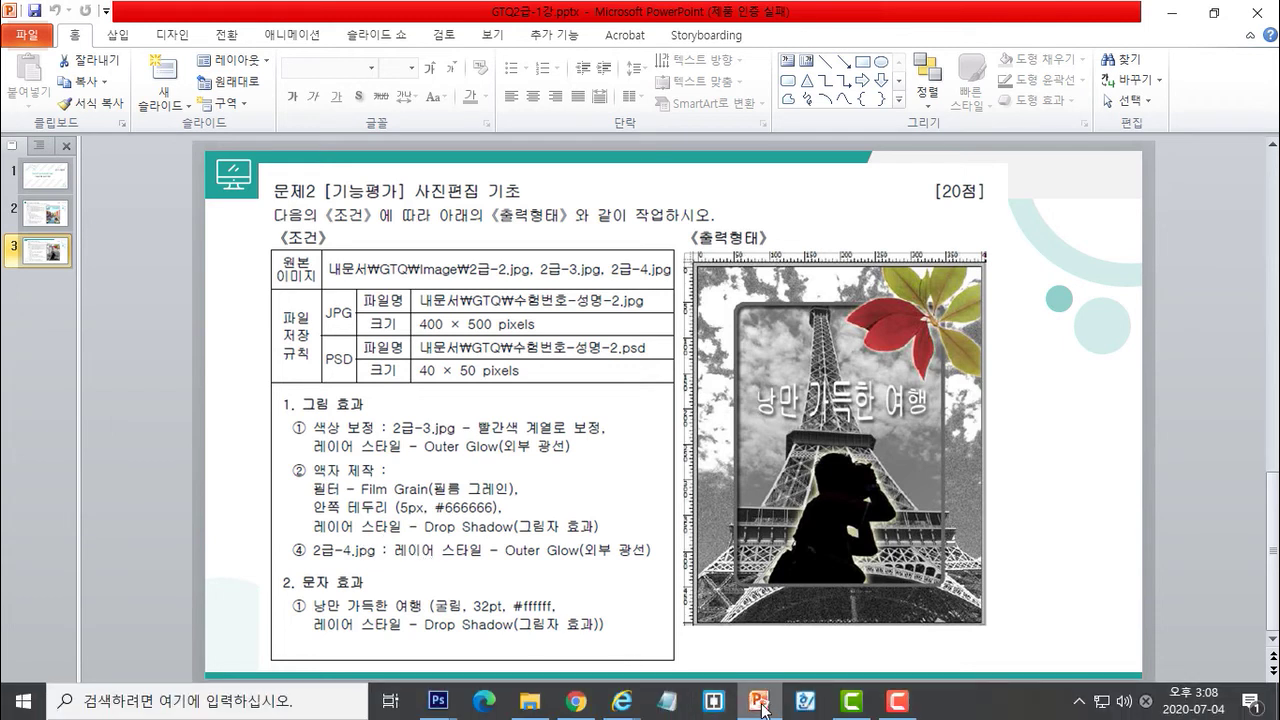
left_click(762, 710)
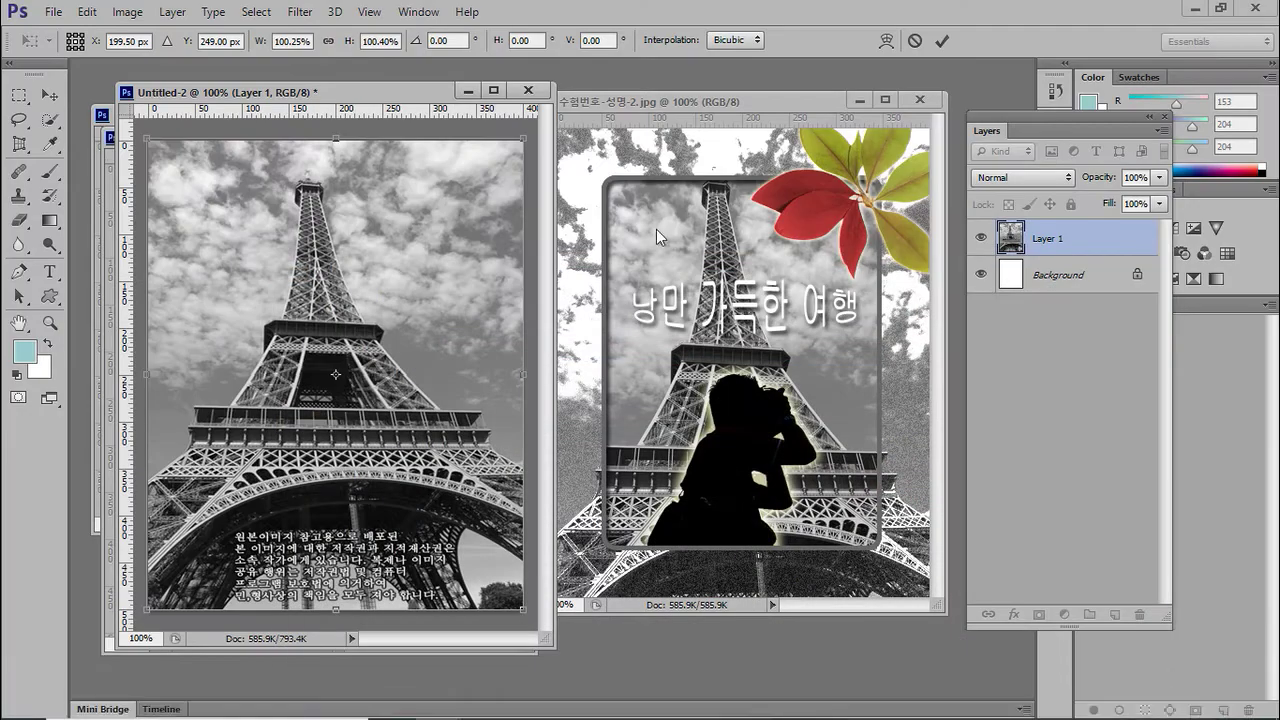
- Move the Eiffel Tower layer up 43 px and left 2 px to cover the canvas, checking its bounds with Free Transform
left_click_drag(646, 97, 680, 101)
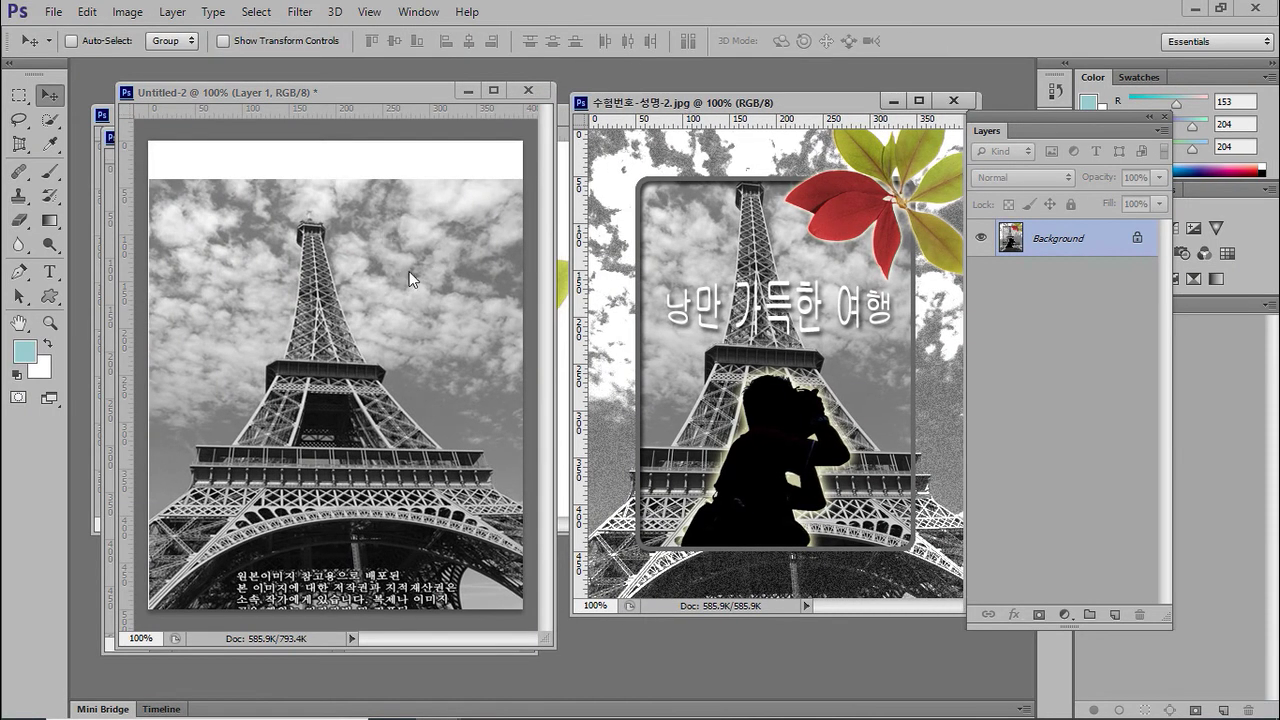
left_click(239, 291)
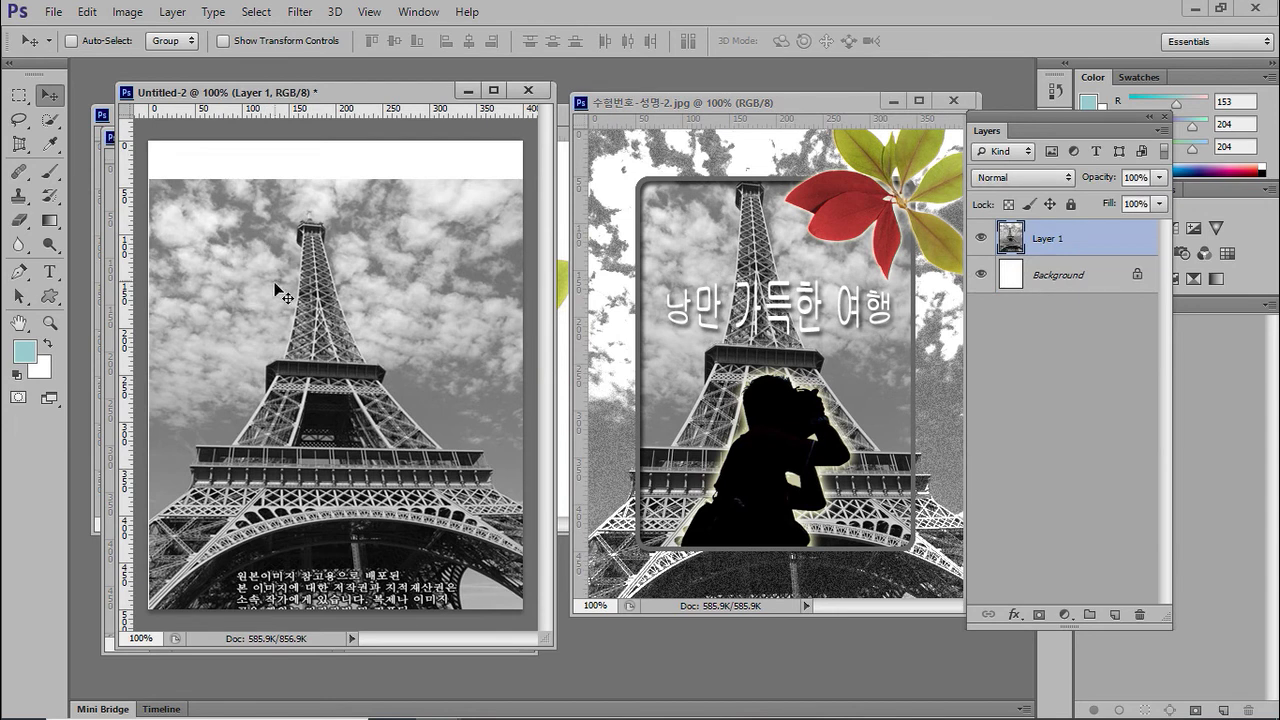
left_click_drag(181, 212, 178, 169)
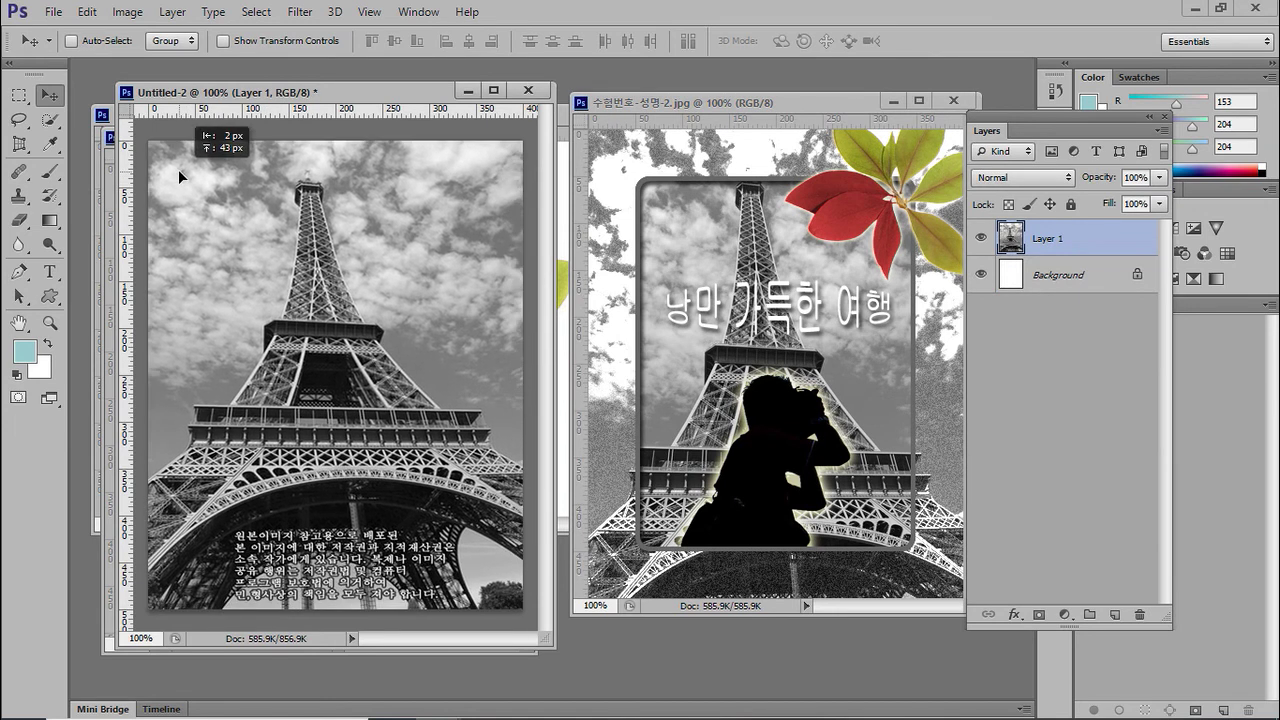
left_click_drag(549, 648, 600, 684)
key("ctrl+t")
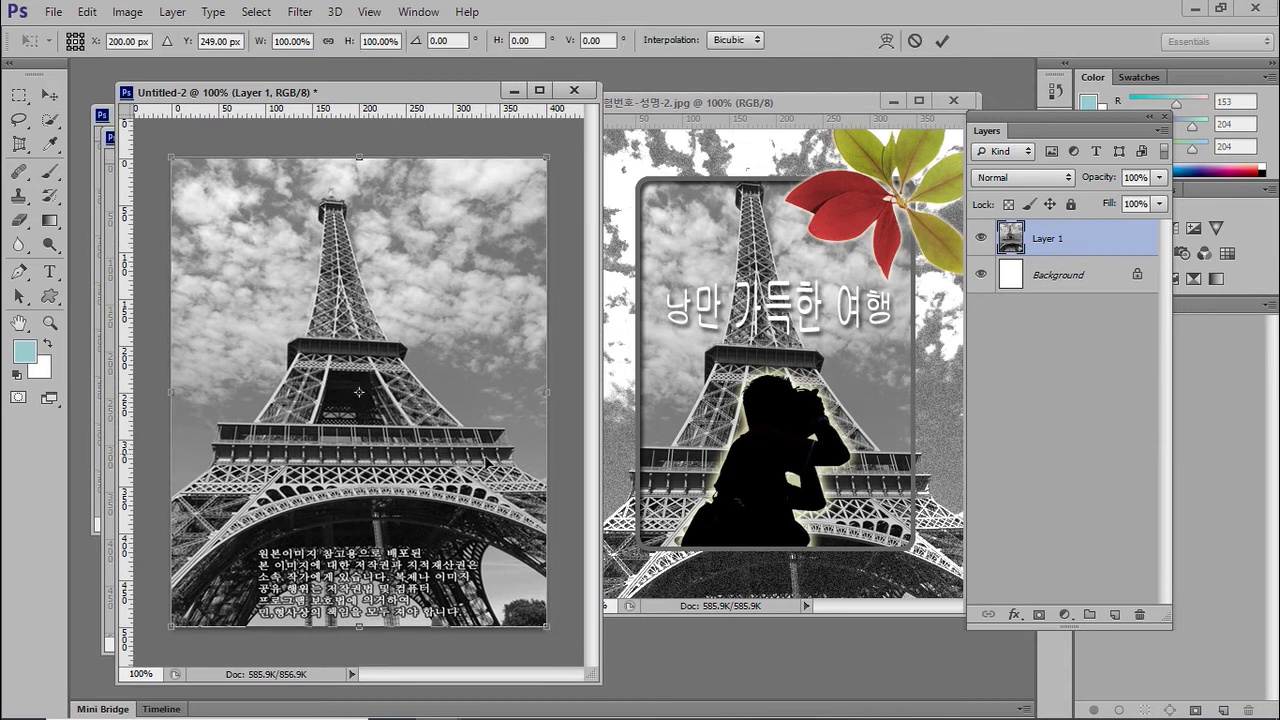
left_click(942, 40)
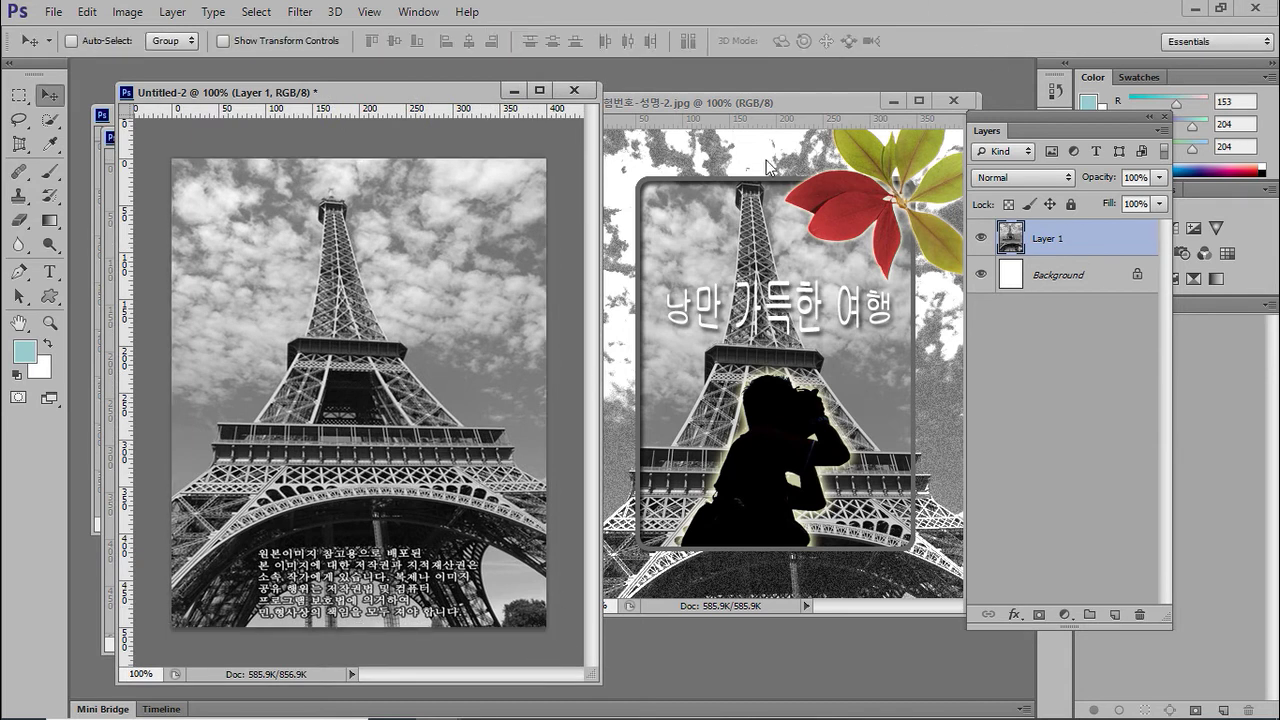
- Add guides along the frame's upper and left edges in the reference image
left_click_drag(731, 95, 717, 103)
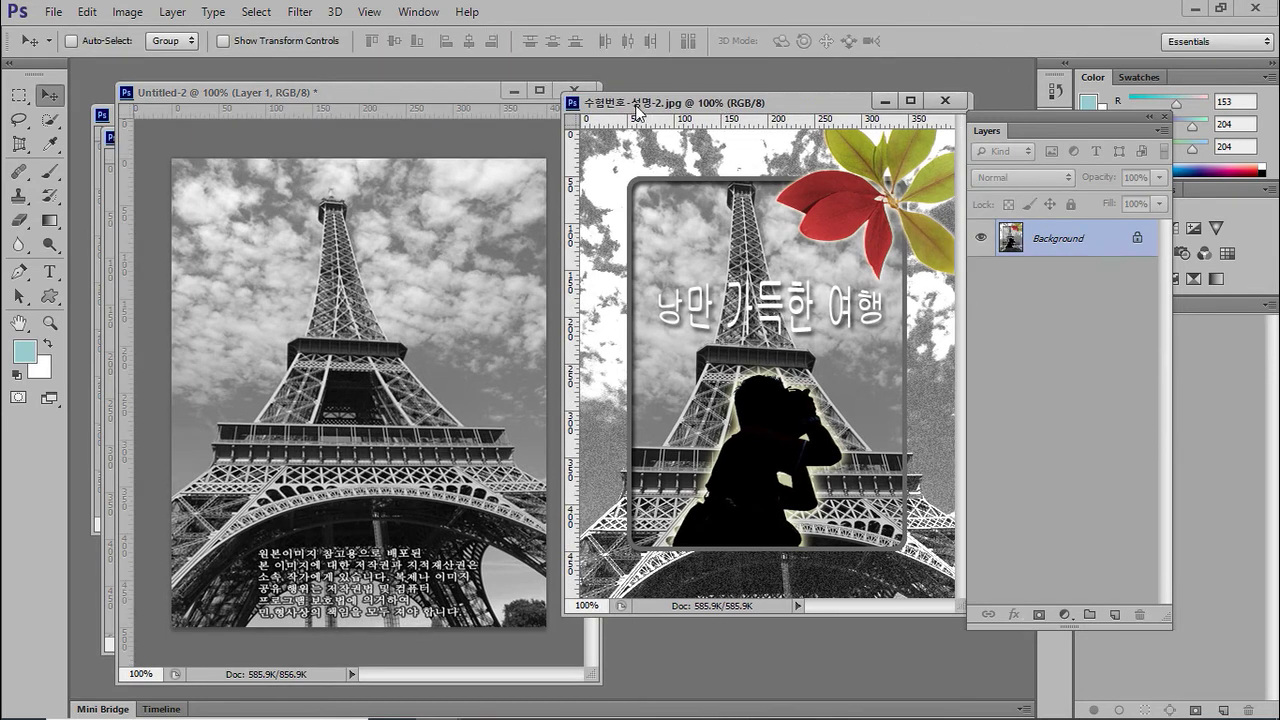
left_click_drag(625, 124, 631, 181)
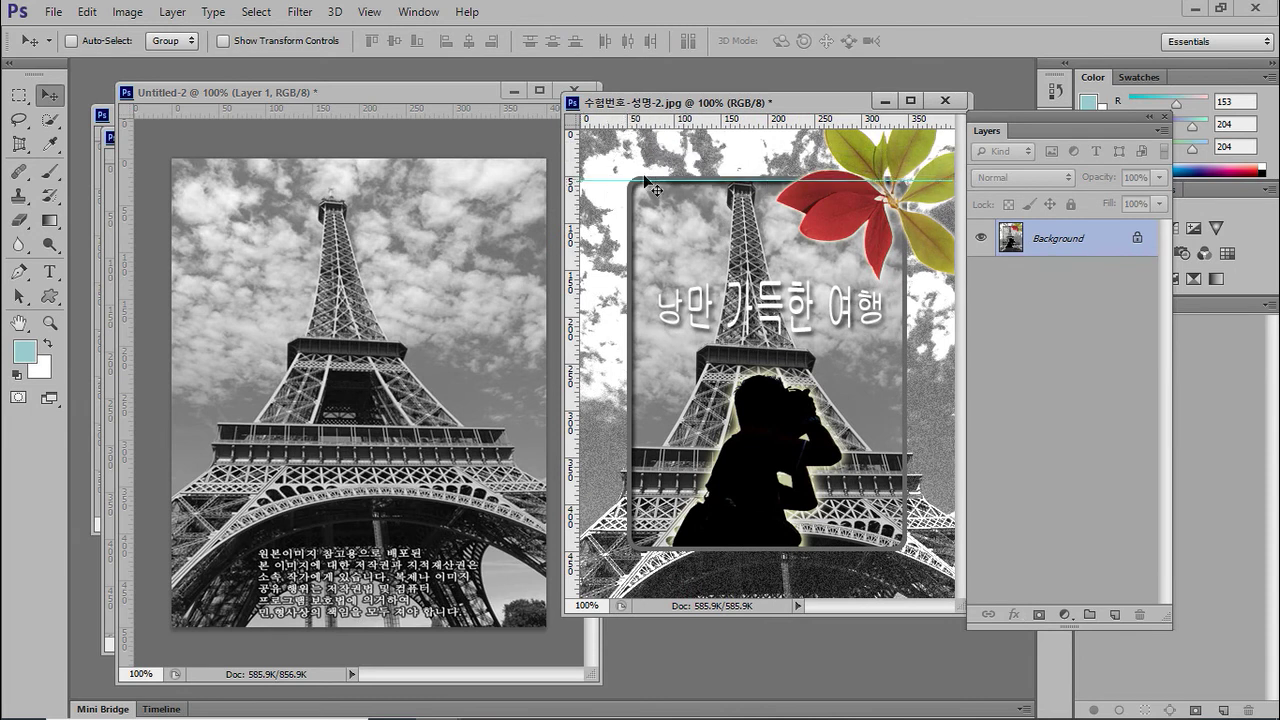
left_click_drag(621, 221, 630, 225)
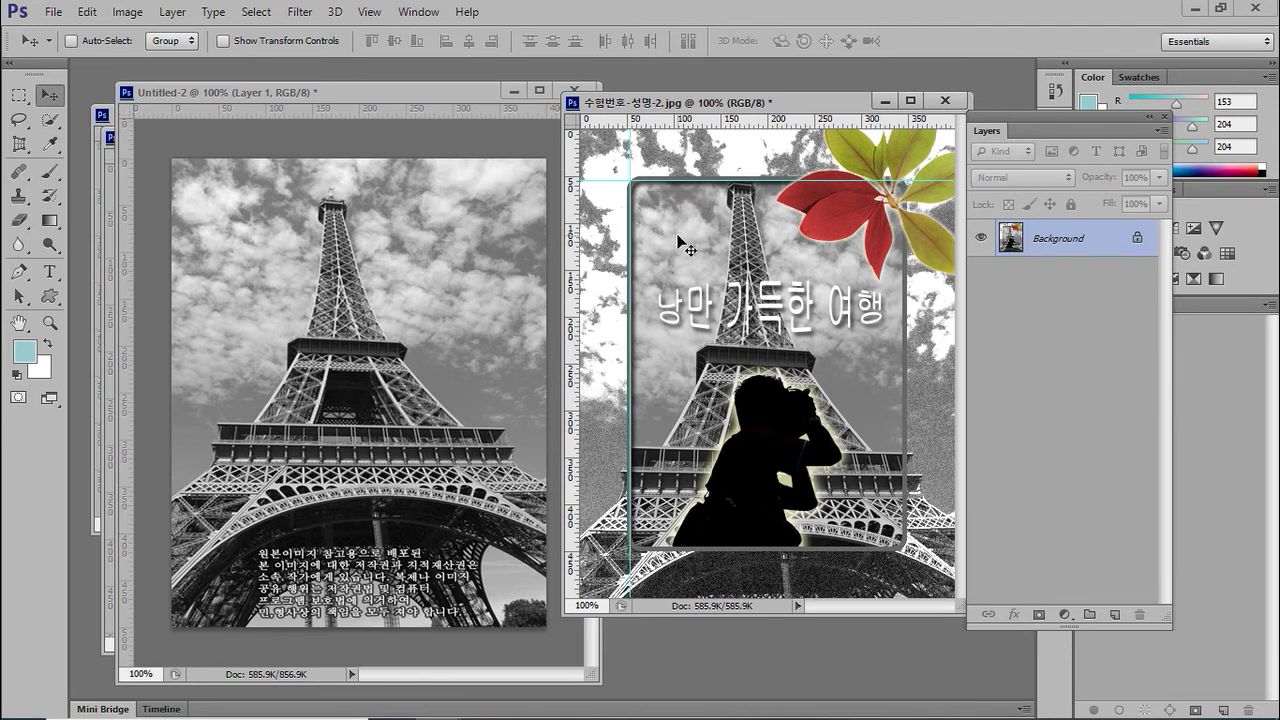
- Add guides to Untitled-2 marking the frame opening: horizontal at about 55 and 445 px, vertical at about 57 and 344 px
left_click(296, 109)
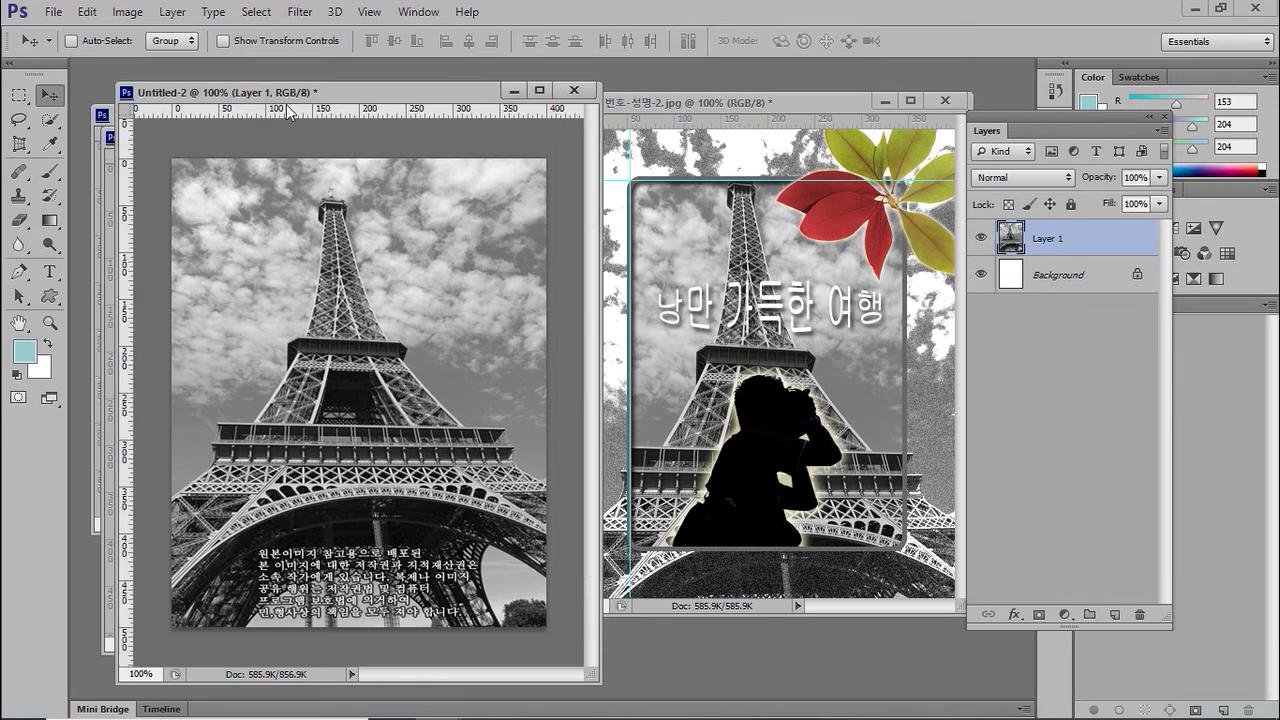
left_click_drag(240, 113, 257, 210)
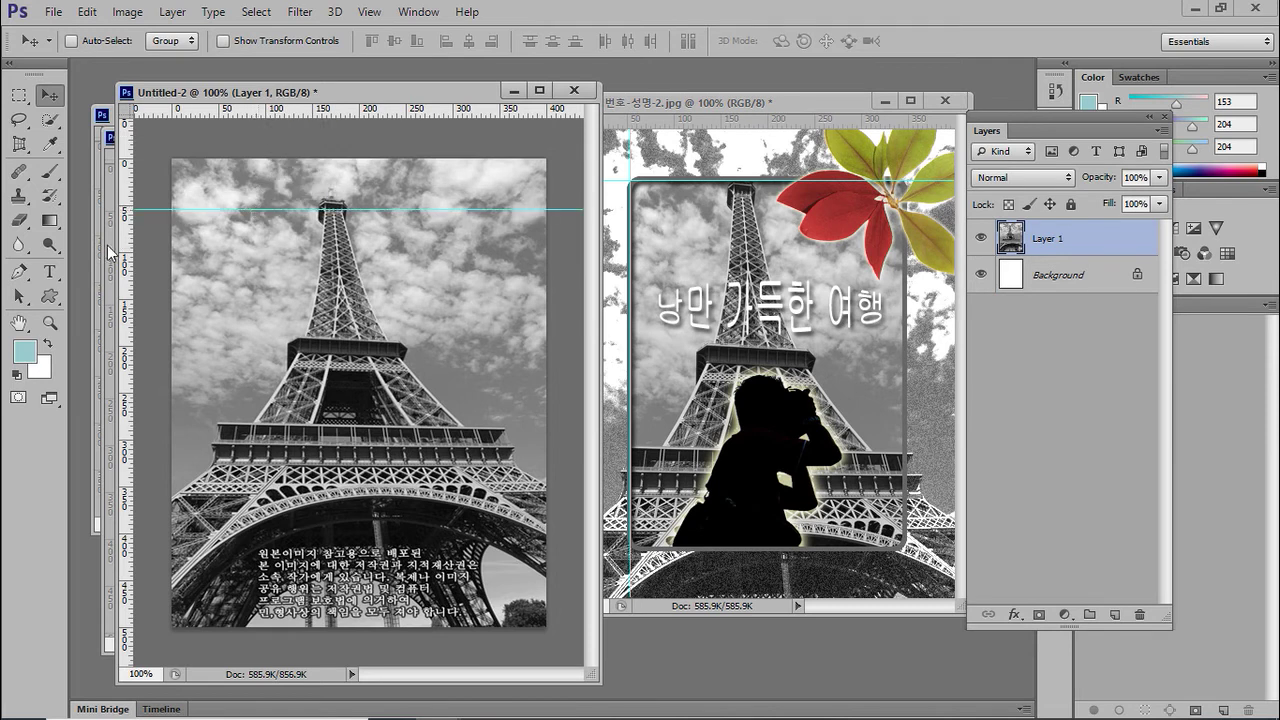
left_click_drag(136, 244, 207, 243)
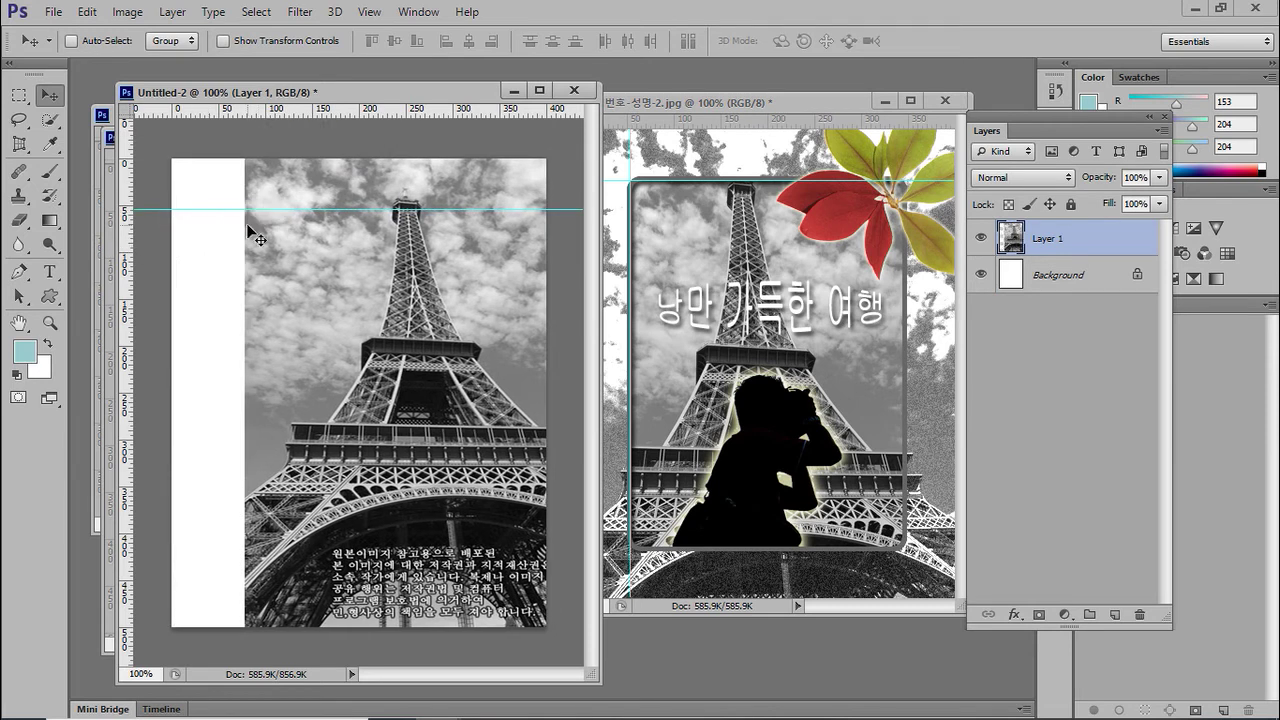
key("ctrl+z")
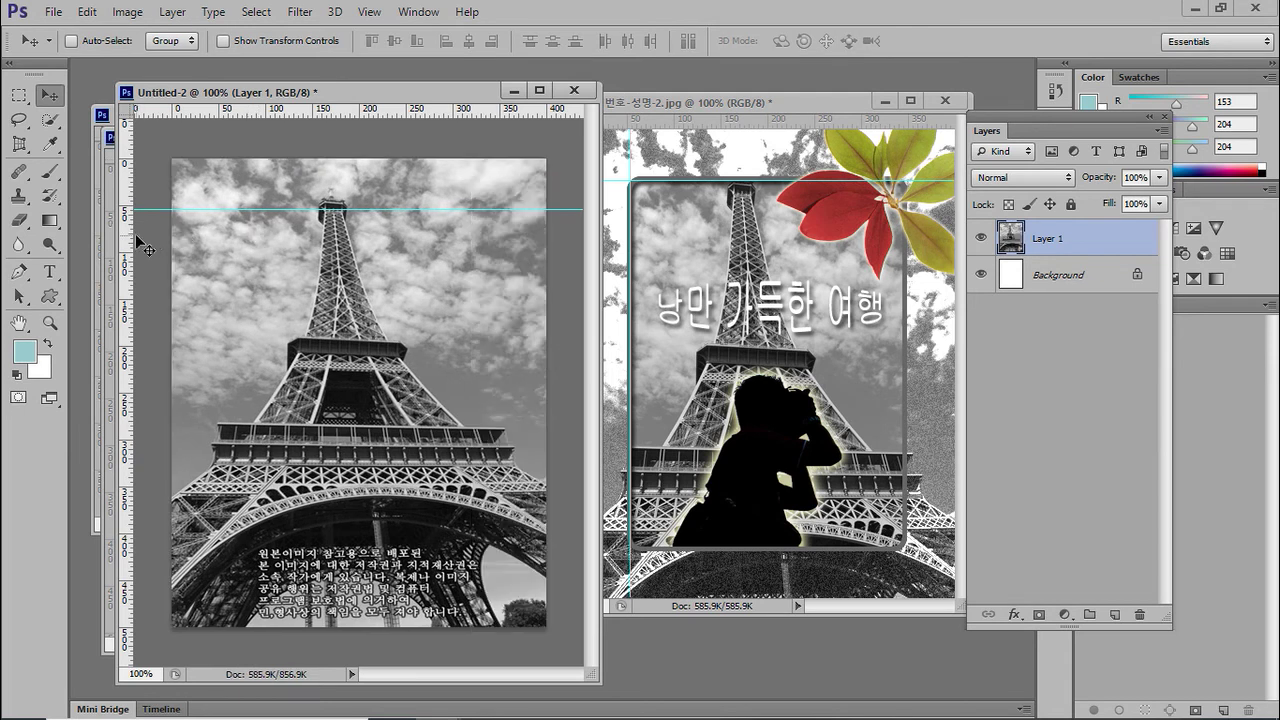
left_click_drag(128, 244, 227, 248)
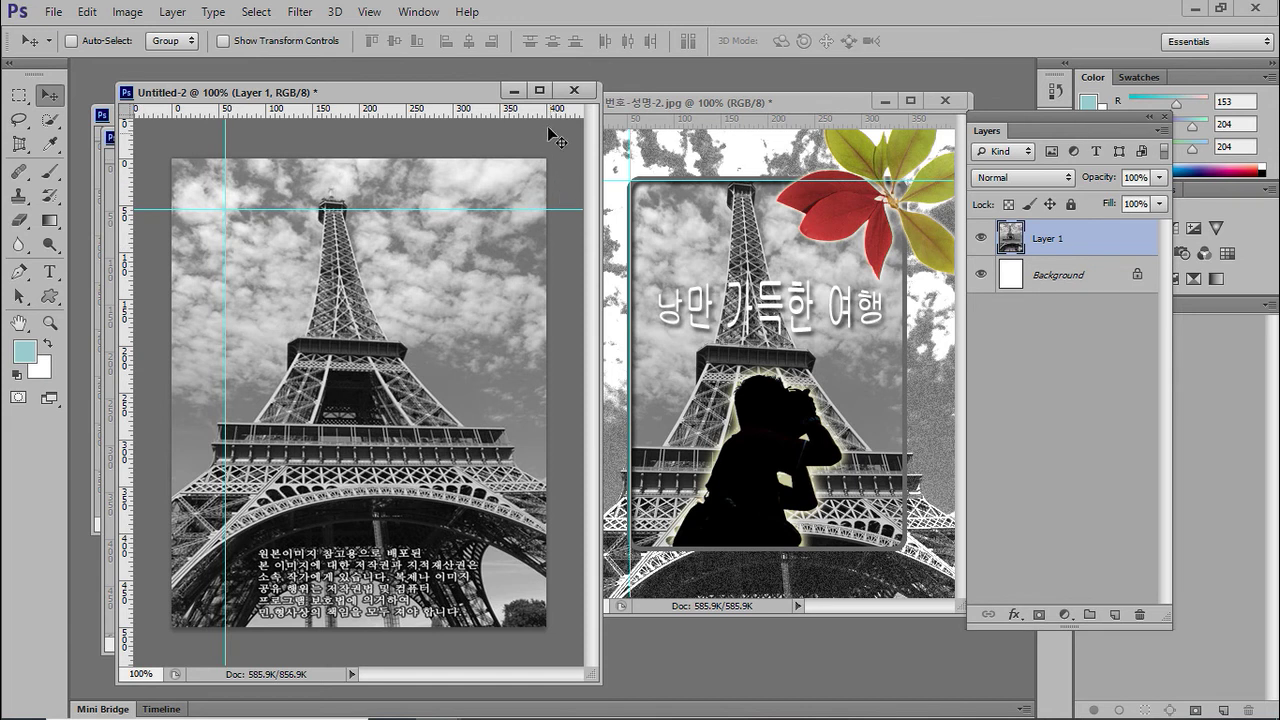
left_click_drag(128, 293, 494, 289)
left_click_drag(331, 109, 370, 577)
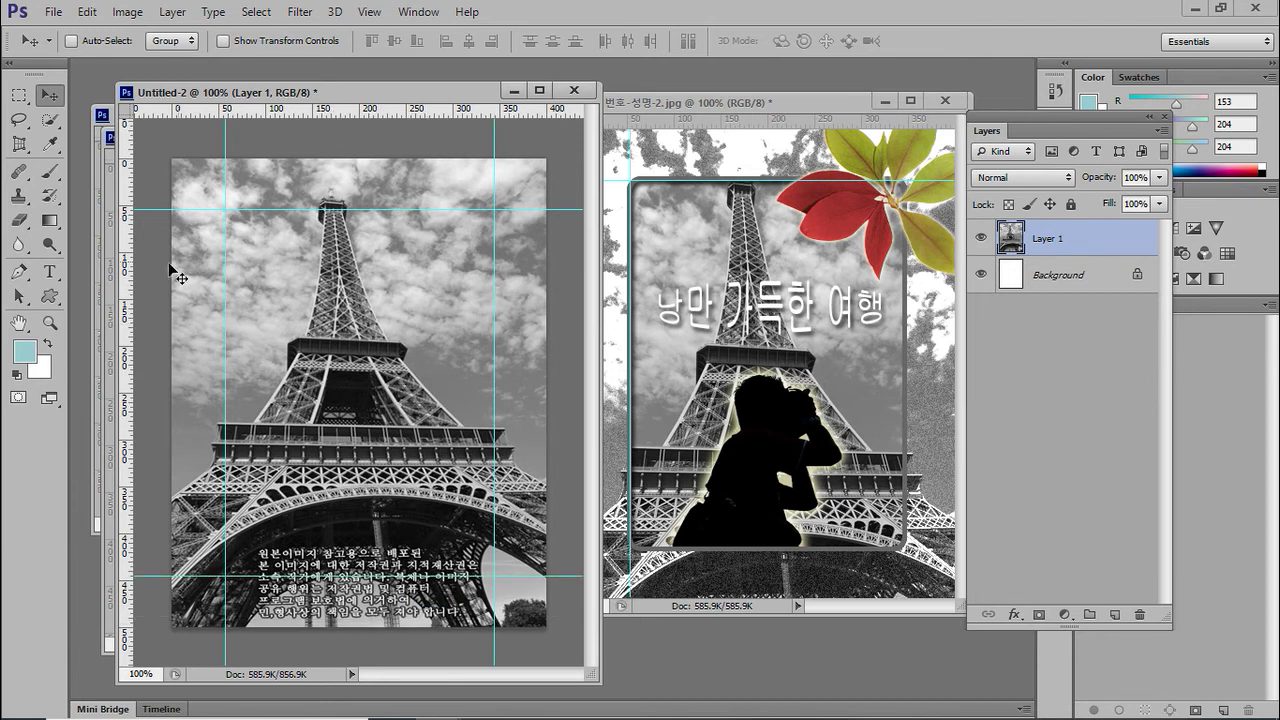
left_click_drag(48, 296, 122, 329)
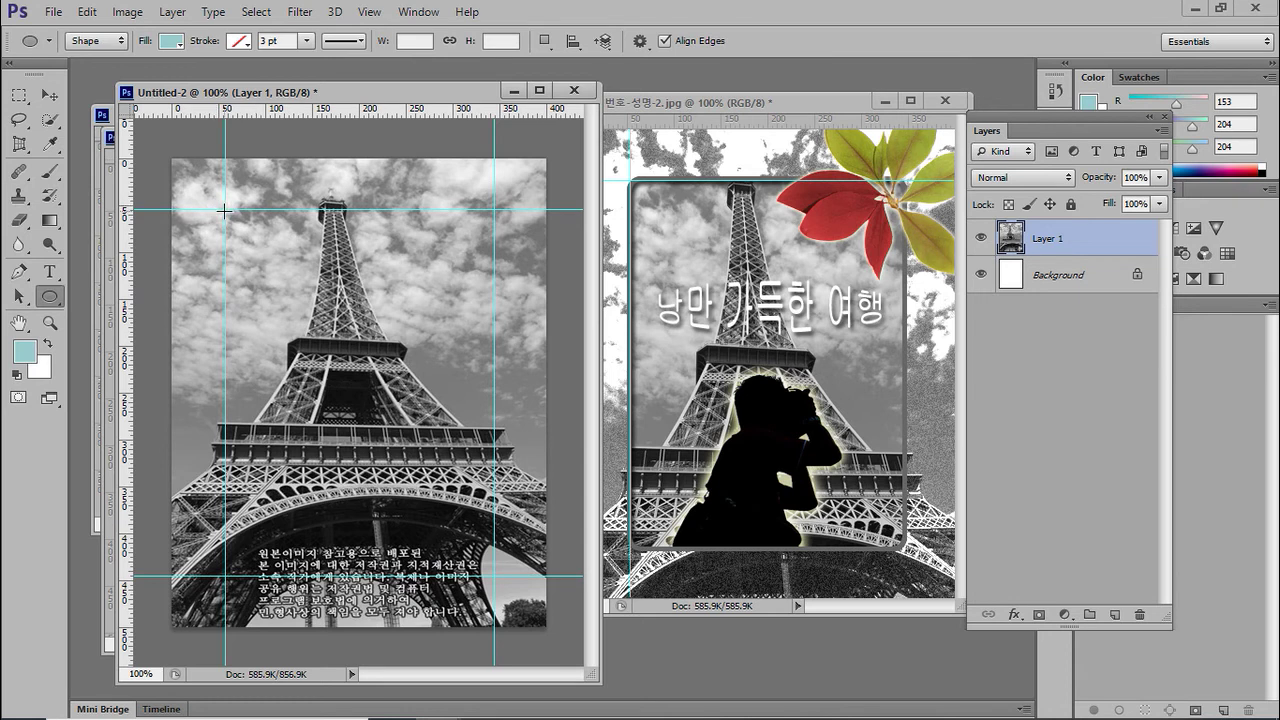
left_click_drag(224, 210, 270, 346)
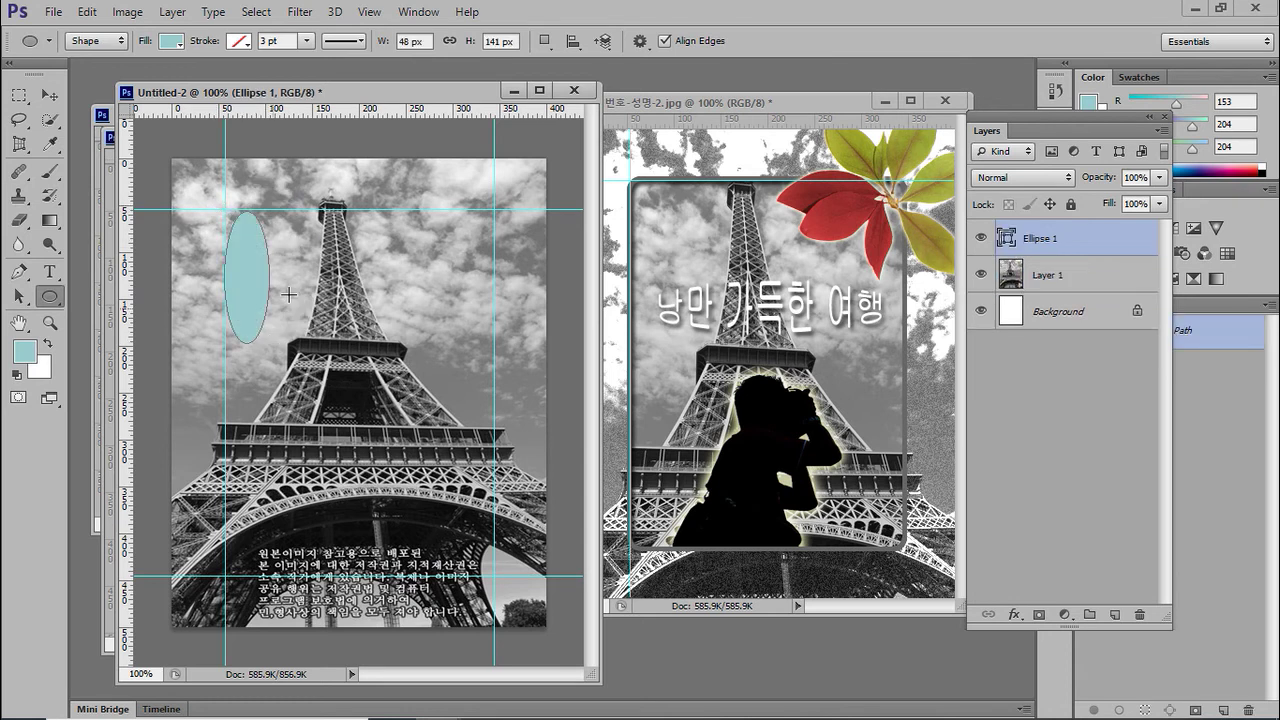
key("ctrl+z")
- Switch to the Rounded Rectangle tool and set its corner radius to 10 px, undoing the test shape
left_click_drag(60, 298, 150, 310)
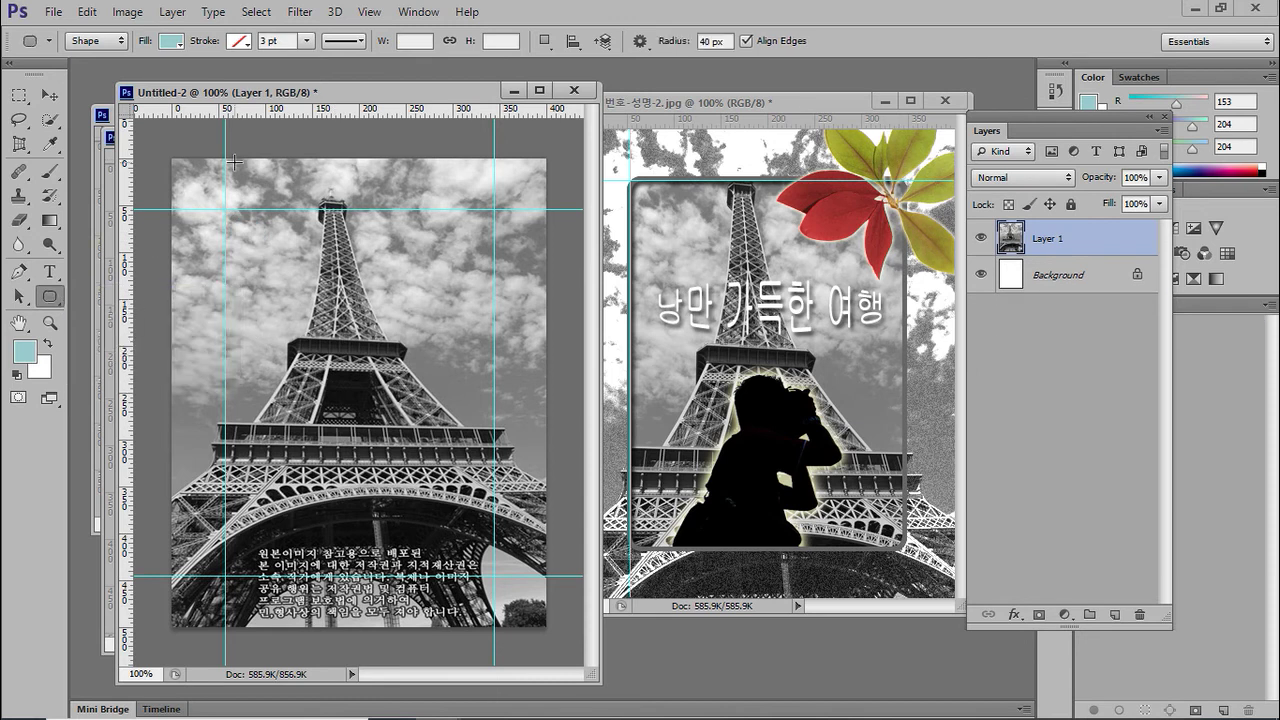
left_click_drag(225, 210, 376, 462)
key("ctrl+z")
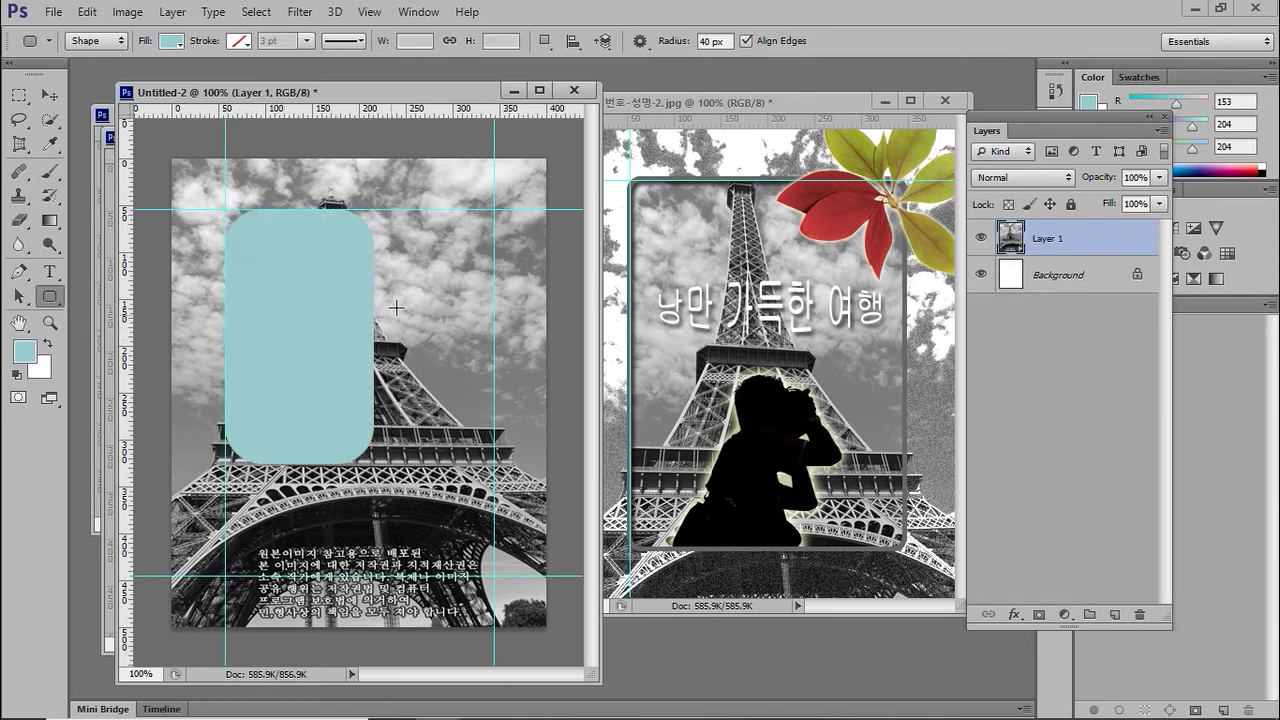
left_click(731, 42)
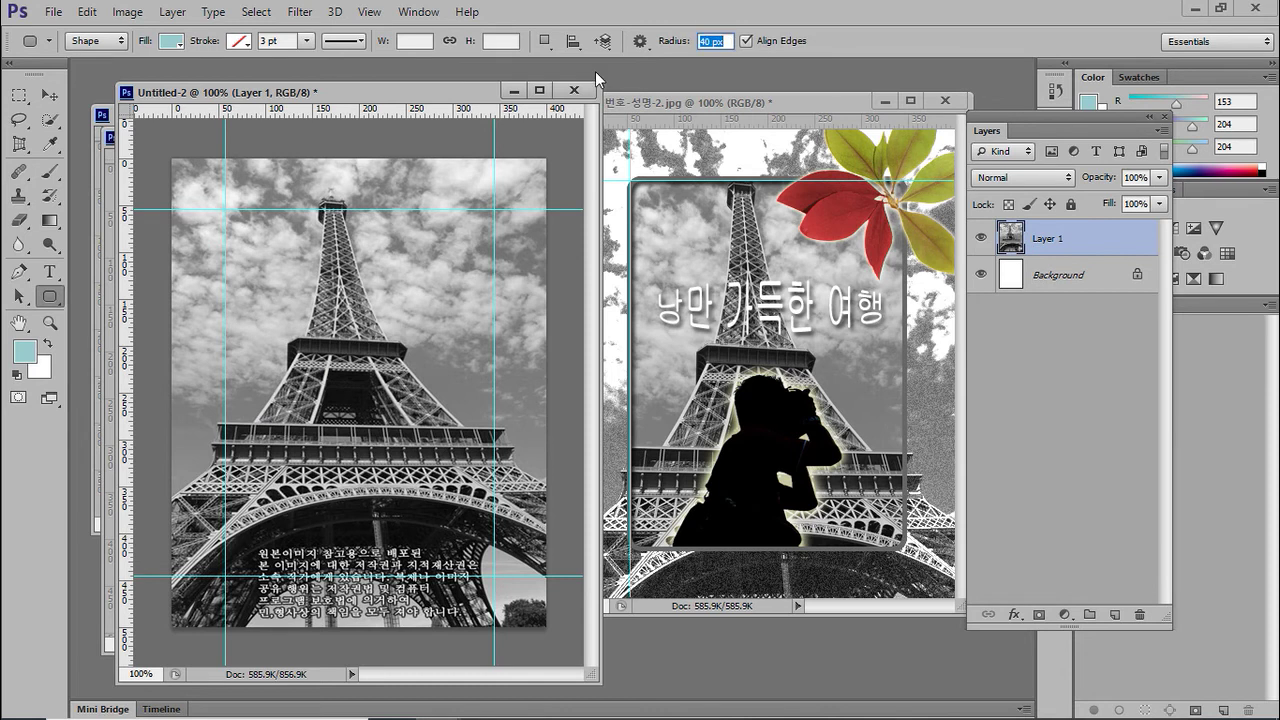
type("10")
key("Return")
- Draw the rounded rectangle as a path instead of a shape, spanning the area between the four guides
left_click_drag(224, 211, 494, 575)
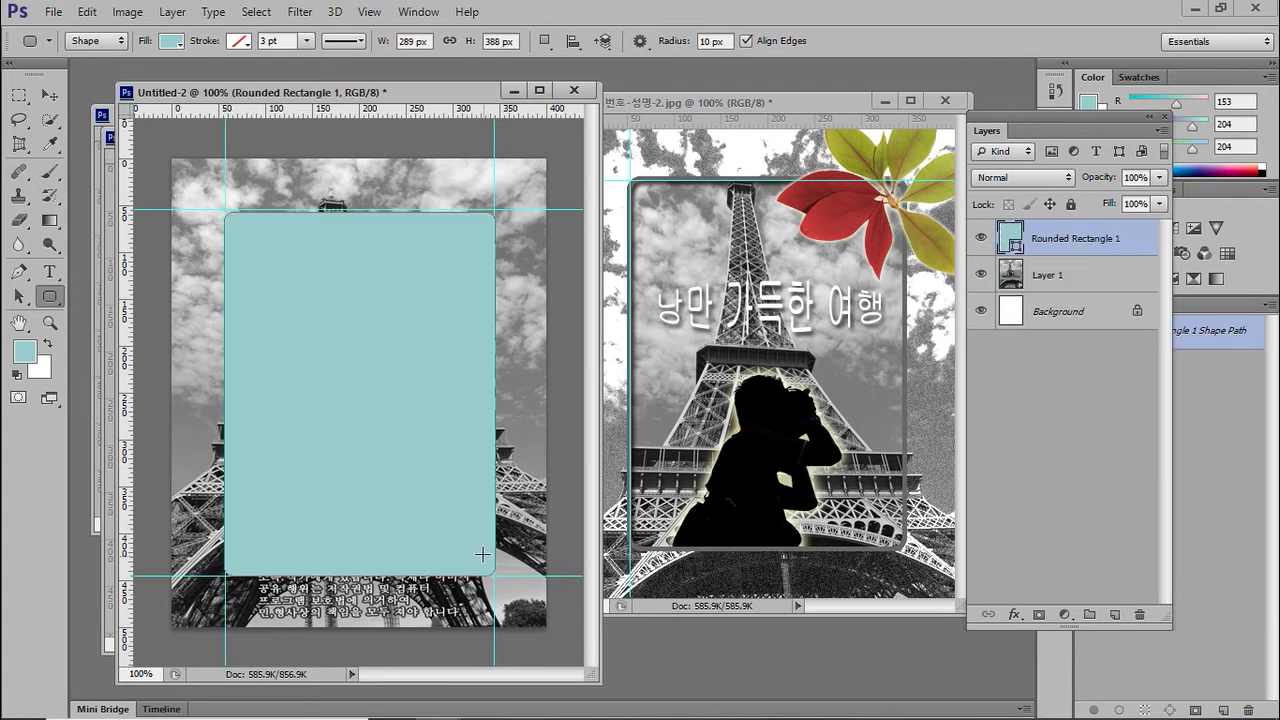
key("ctrl+z")
left_click(120, 42)
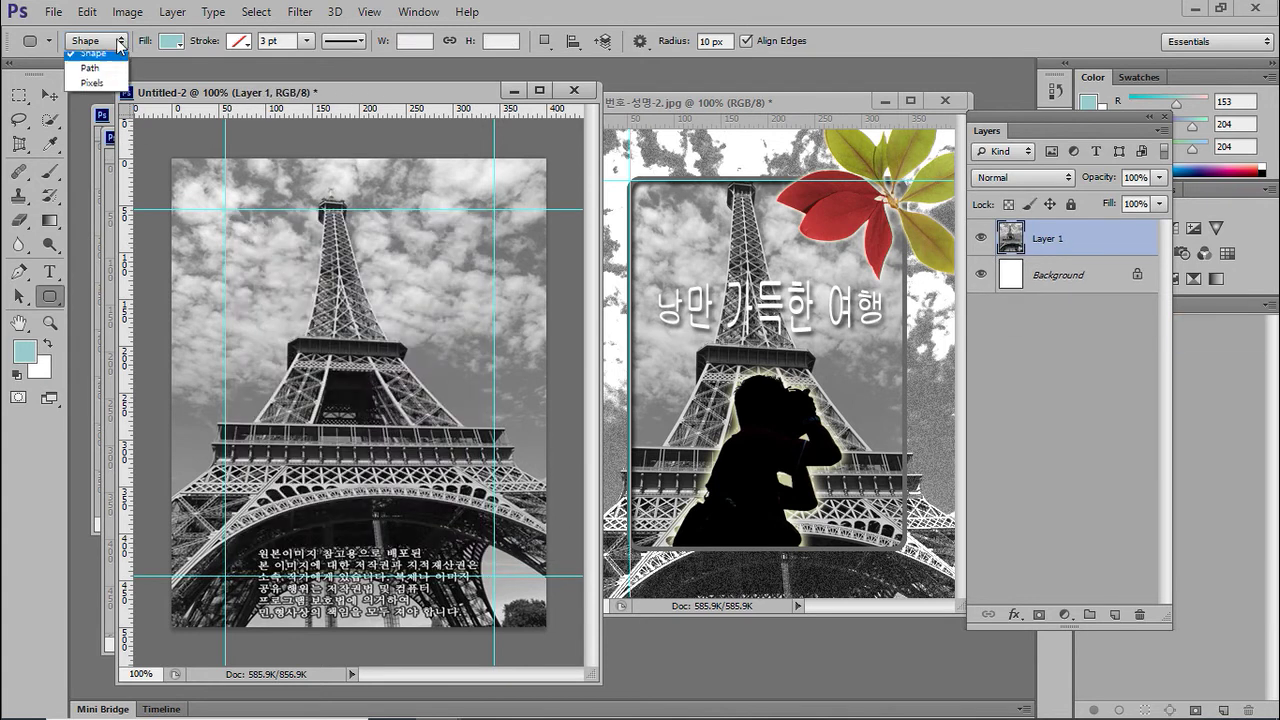
left_click(95, 57)
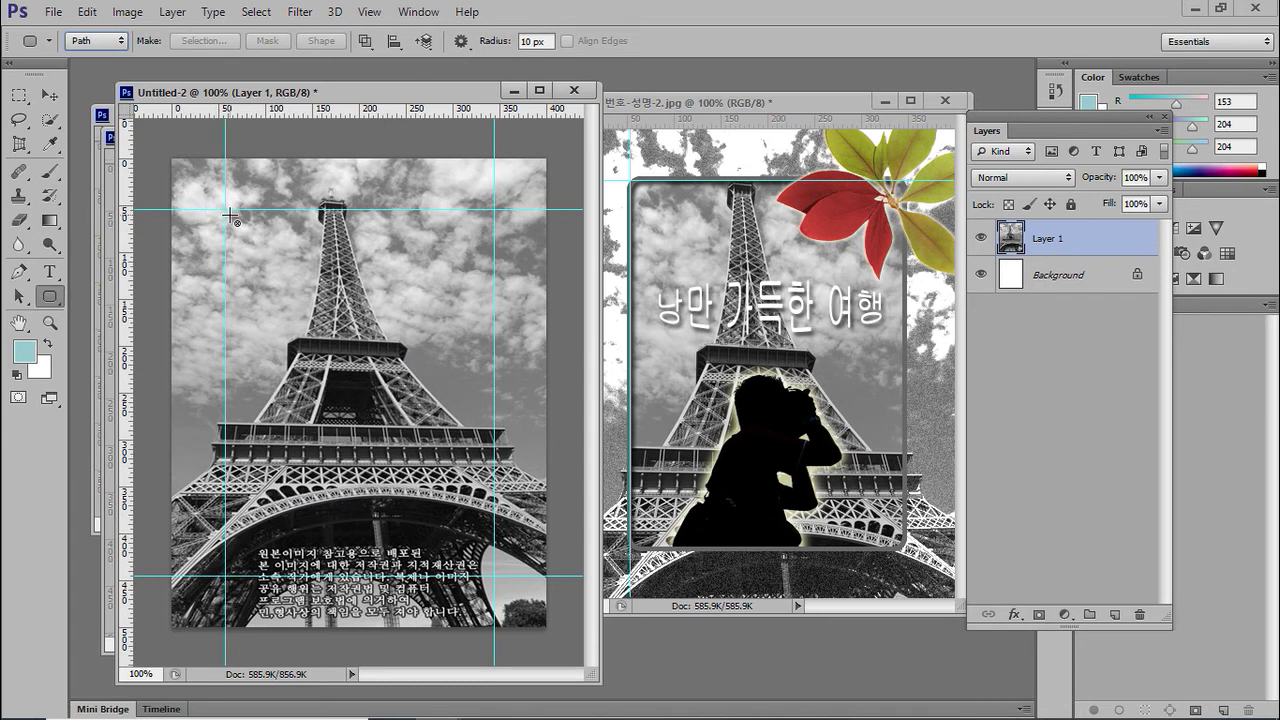
left_click_drag(225, 210, 493, 575)
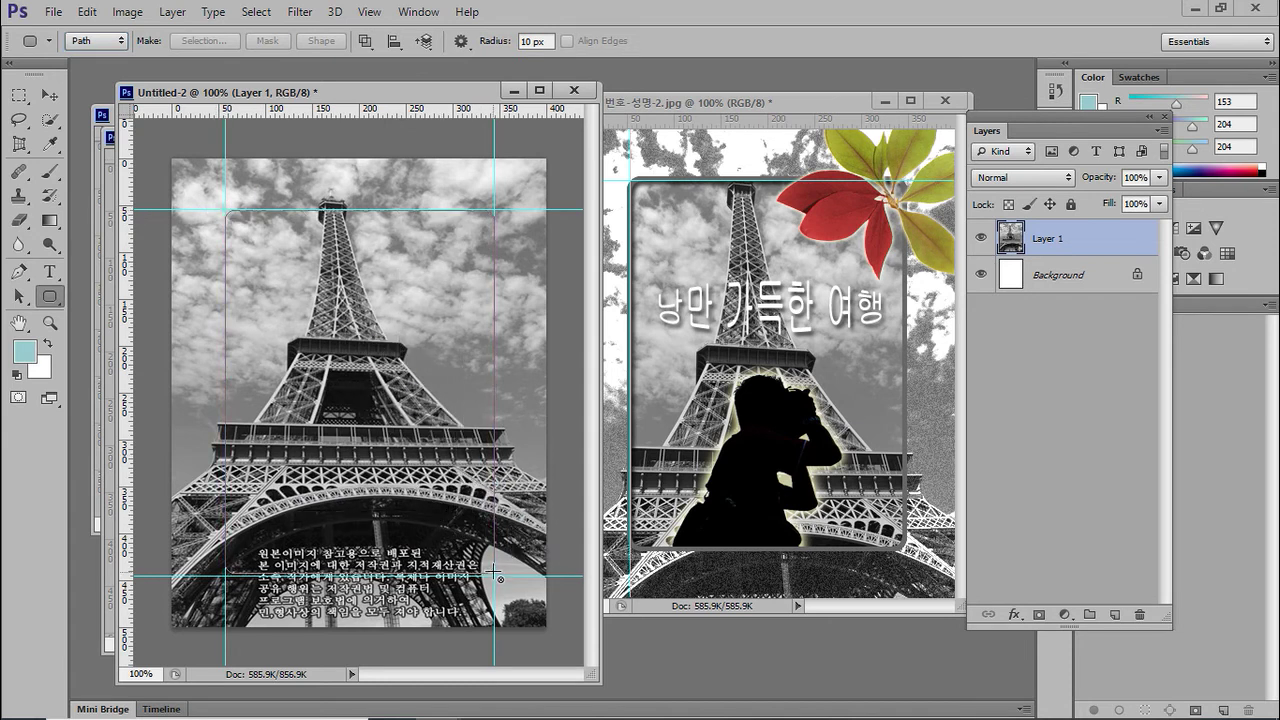
- Load the rounded rectangle path as a selection, invert it, and copy the outer area of Layer 1 to a new layer
left_click_drag(1092, 111, 1046, 350)
left_click(1090, 335, "ctrl")
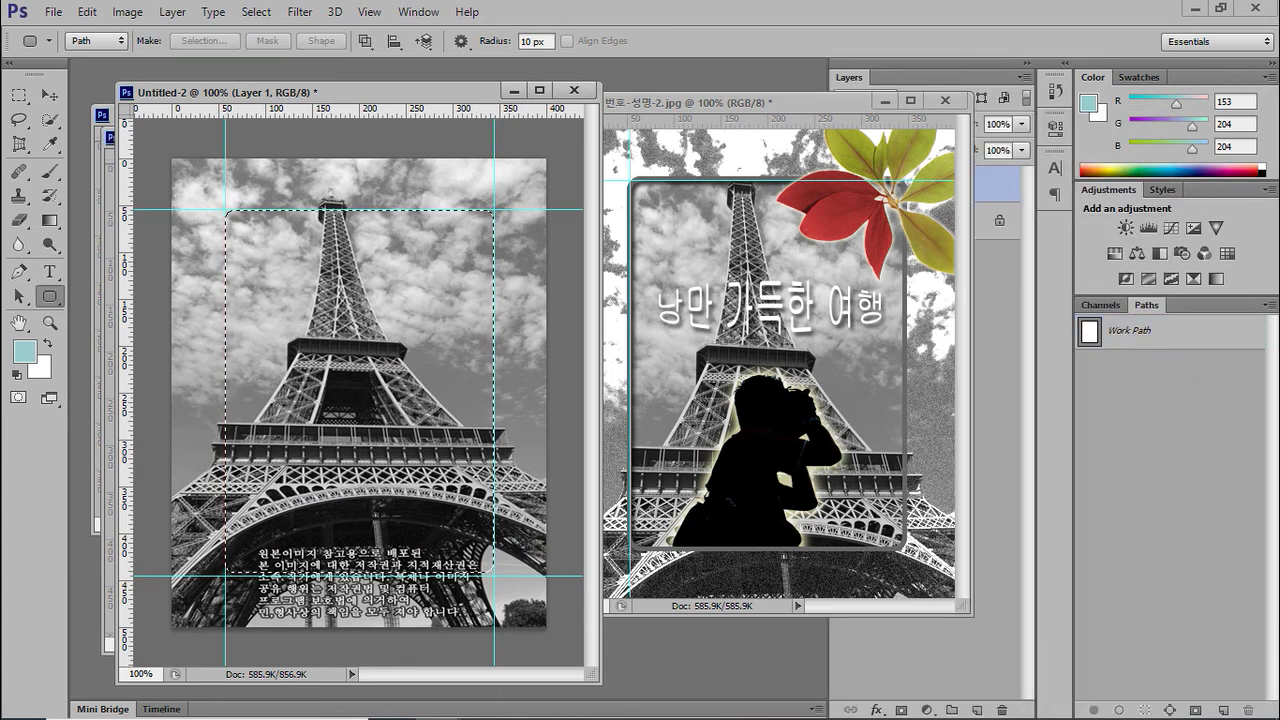
key("ctrl+shift+i")
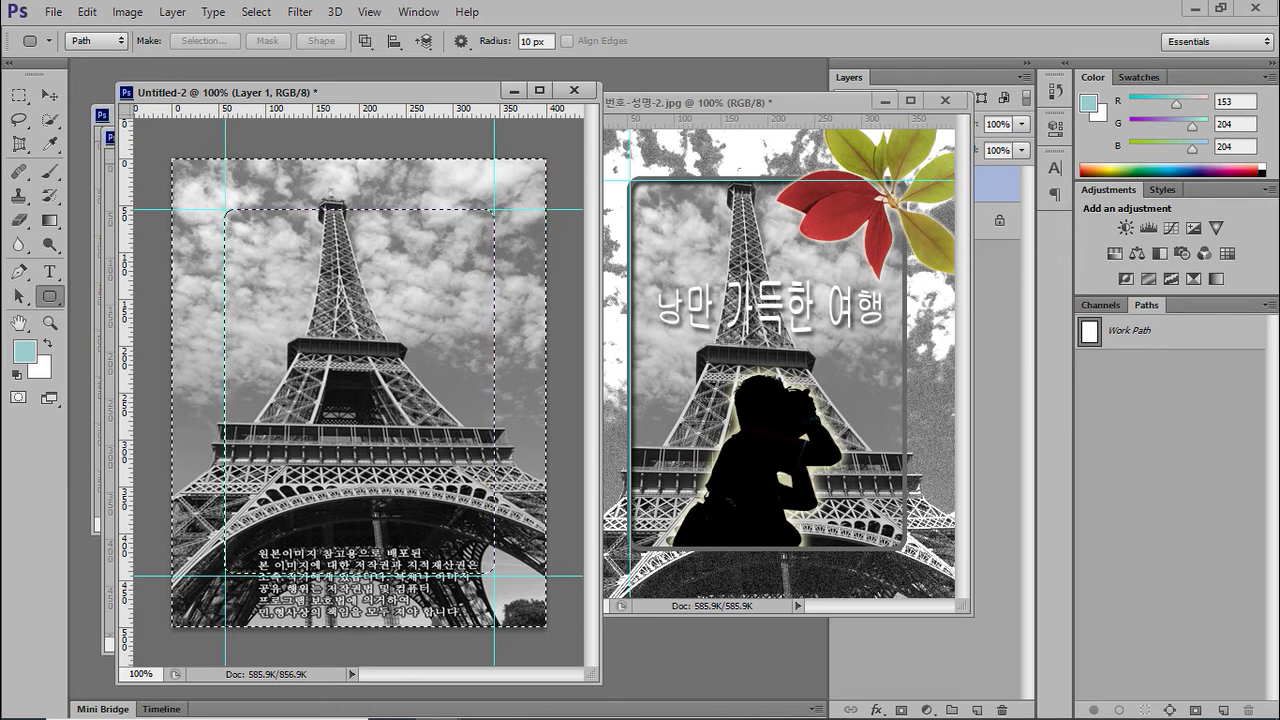
key("ctrl+j")
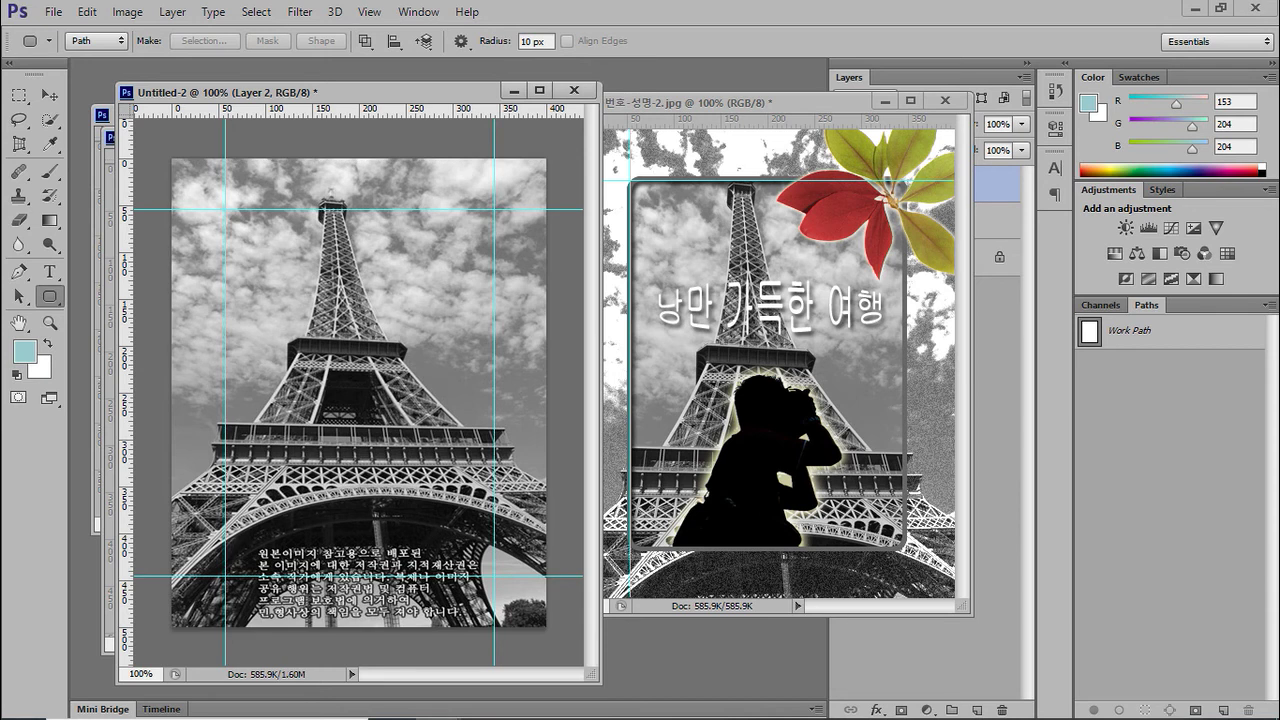
- Move the reference image clear of the layer list and check the frame layer by toggling Layer 1's visibility
left_click_drag(815, 113, 811, 283)
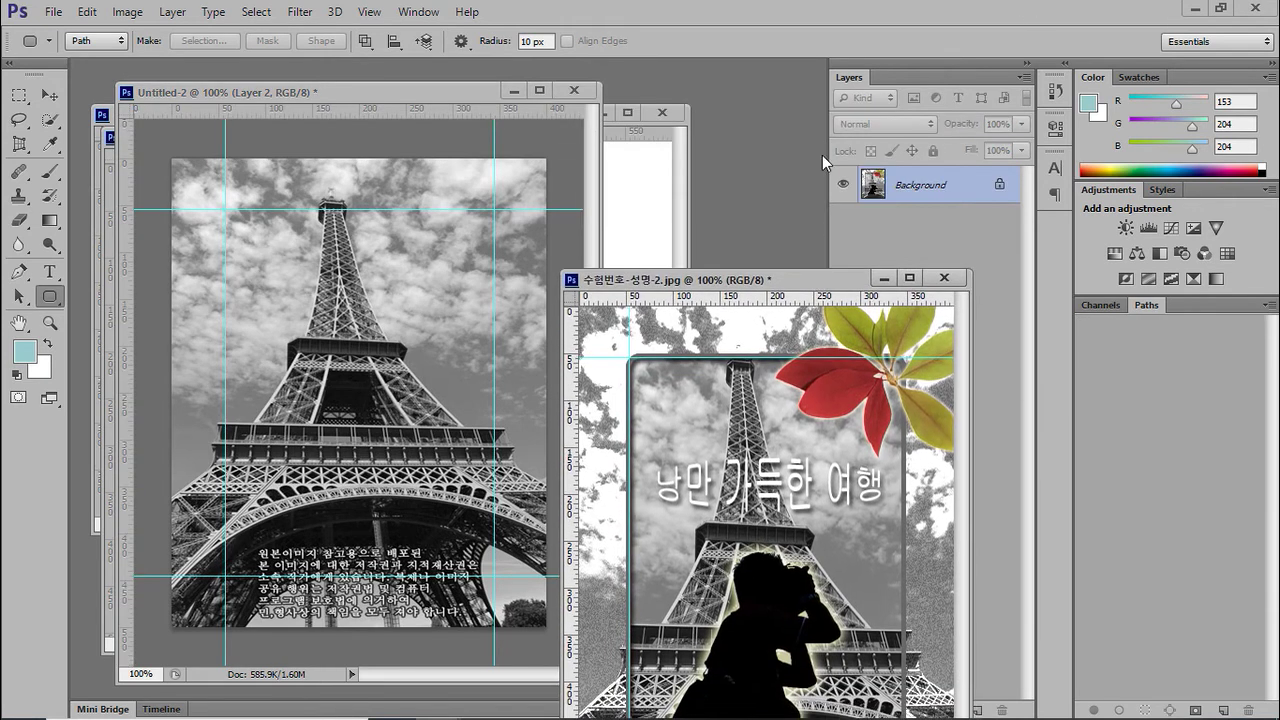
left_click(397, 100)
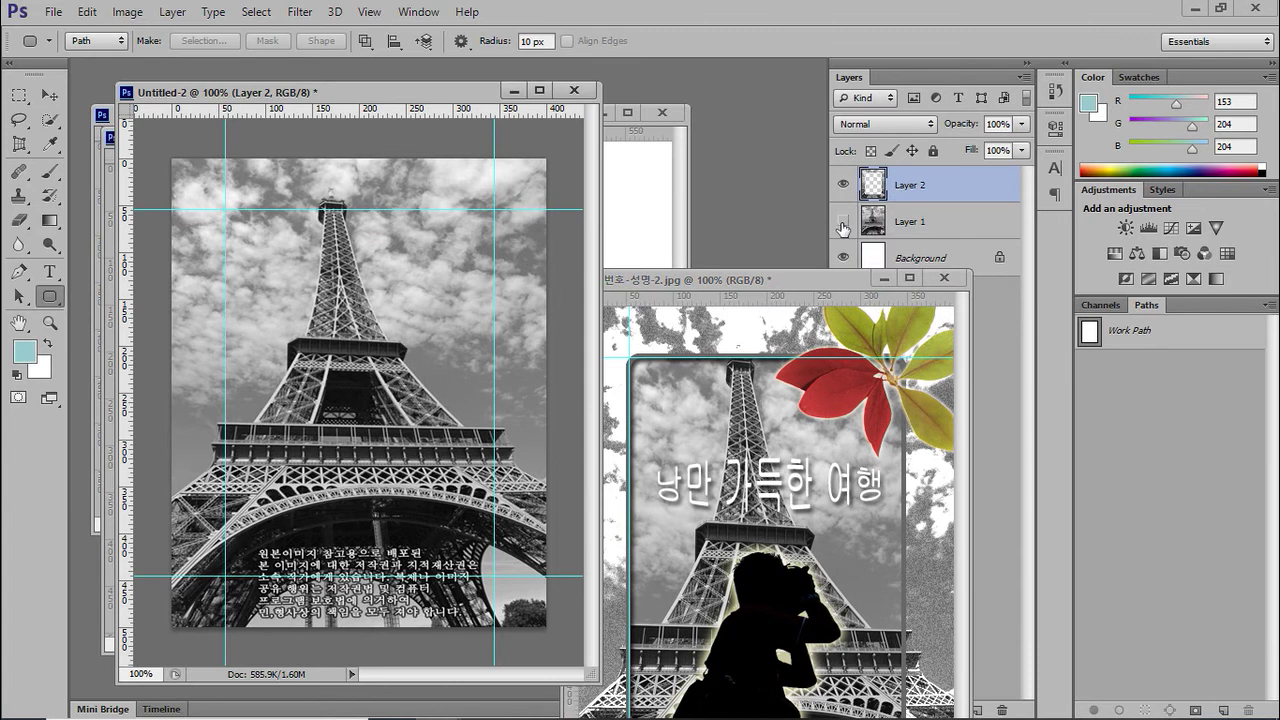
left_click(843, 228)
left_click(843, 228)
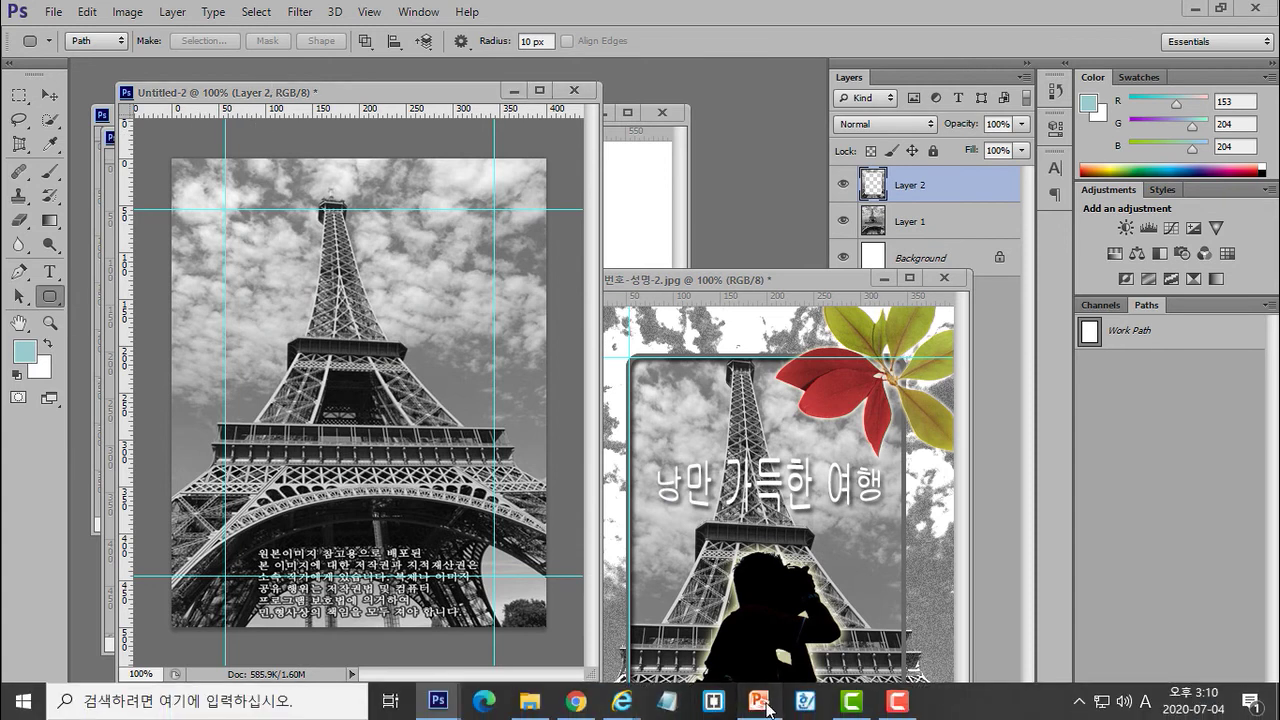
- Check the frame conditions on the PowerPoint slide, and apply Film Grain to Layer 2 with Grain 7, Highlight Area 1 and Intensity 10
left_click(758, 701)
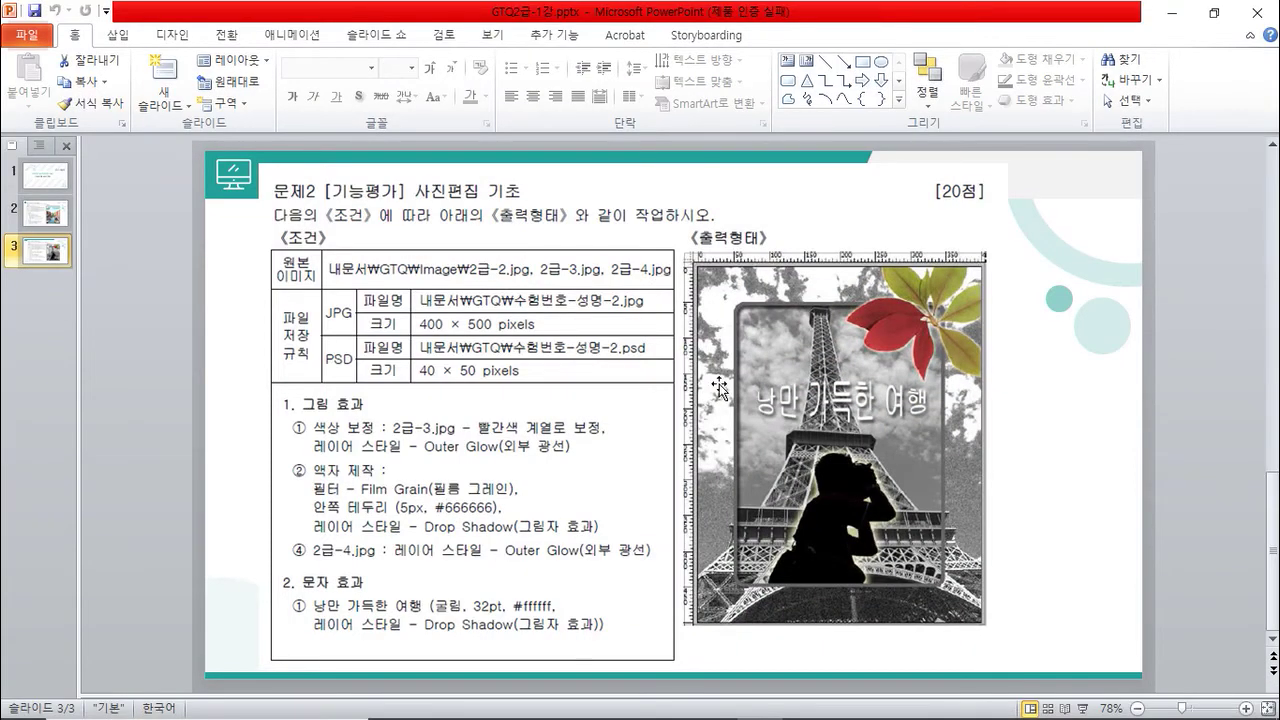
left_click(1172, 12)
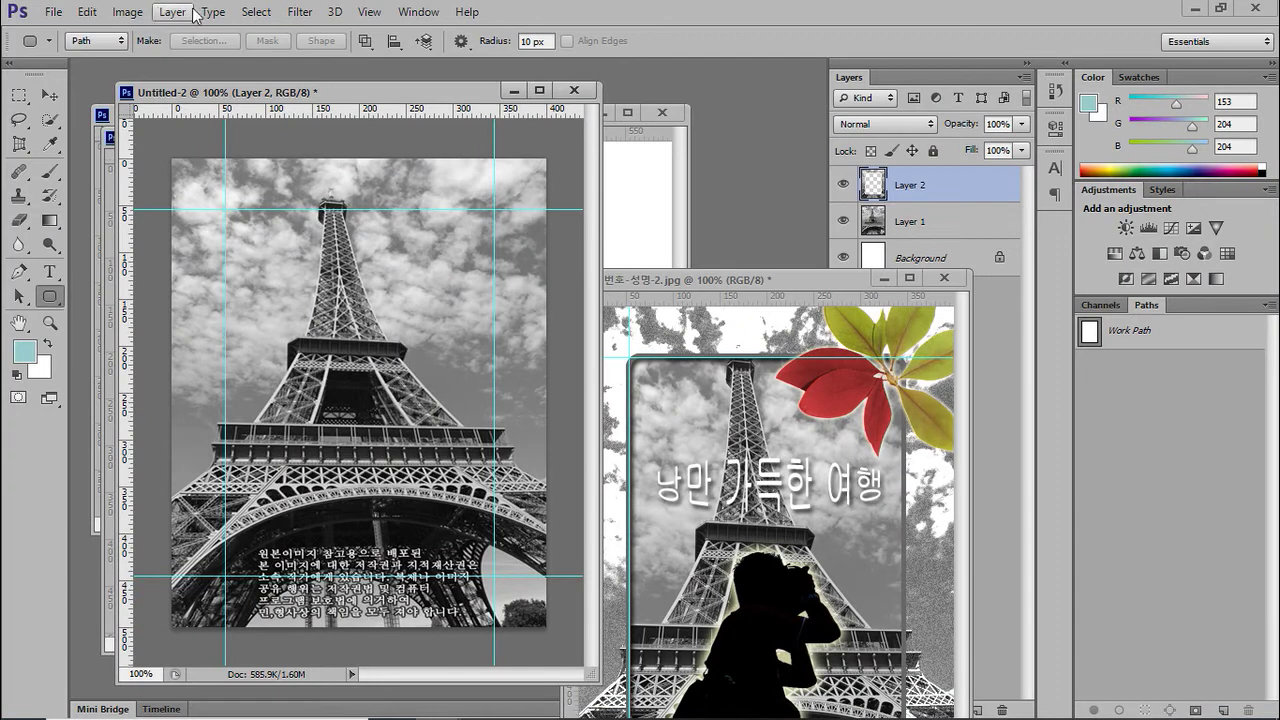
left_click(299, 12)
left_click(333, 88)
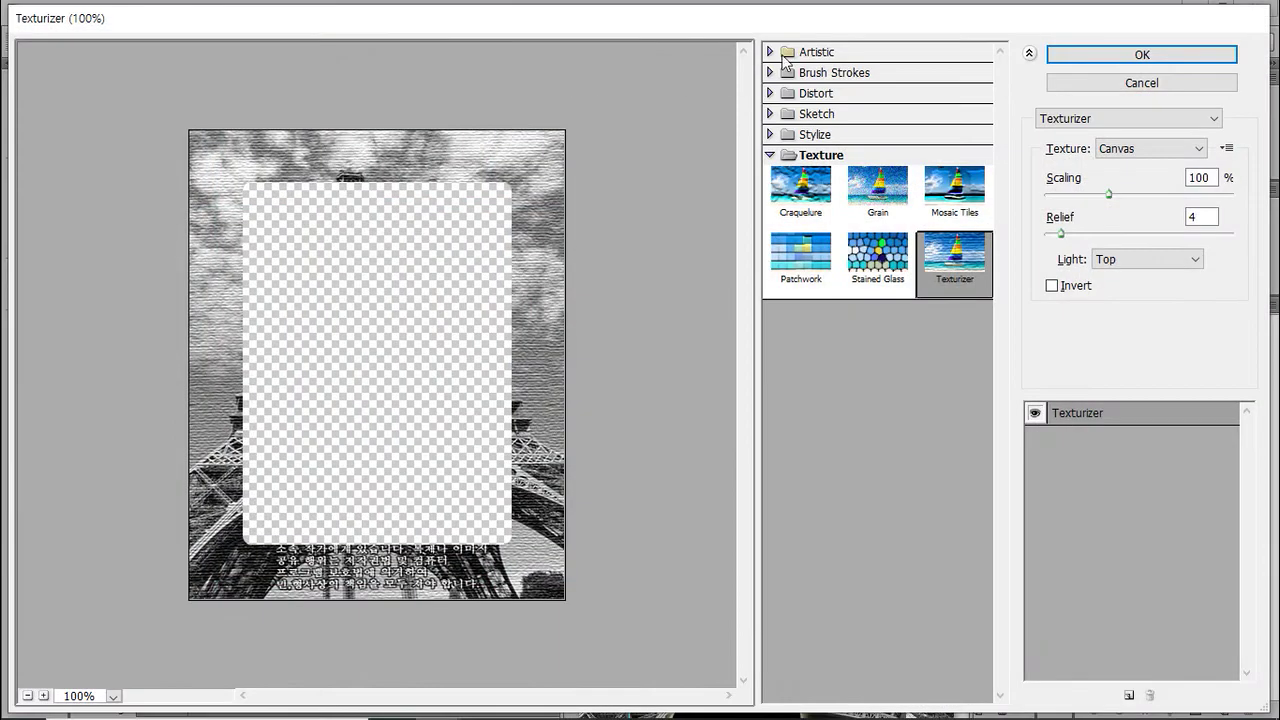
left_click(771, 53)
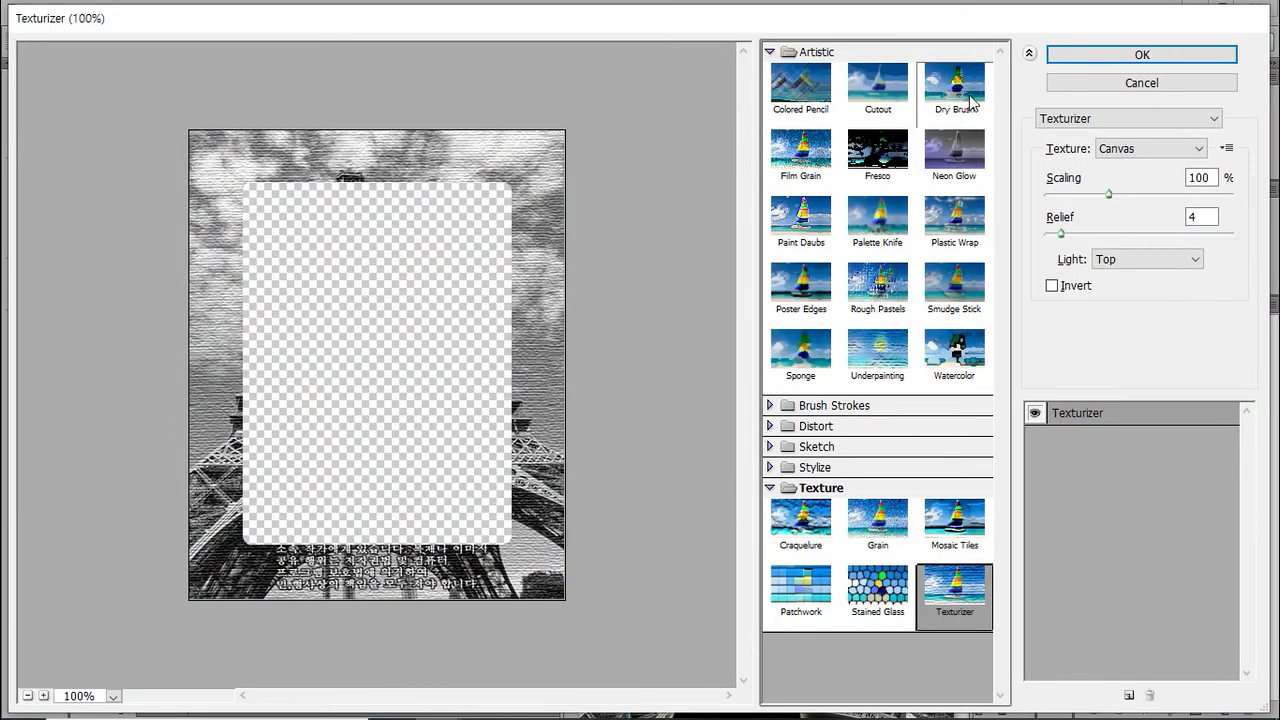
left_click(800, 150)
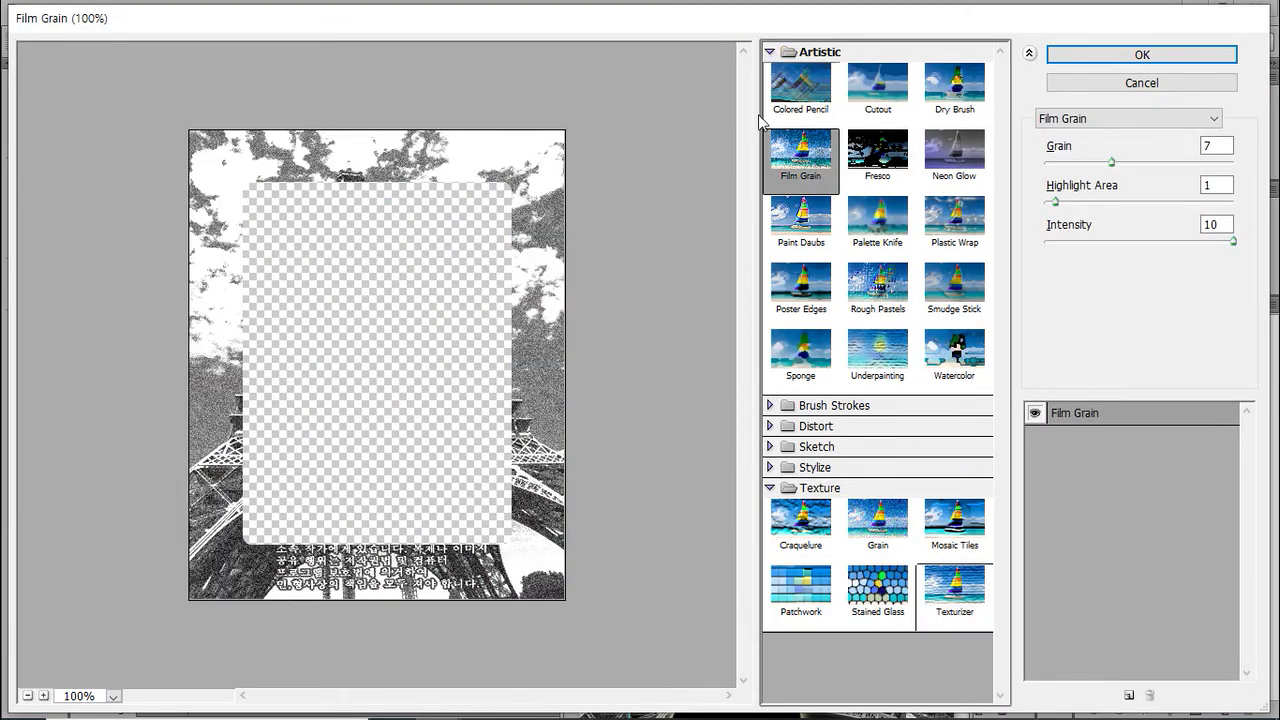
left_click_drag(700, 27, 640, 165)
left_click(1012, 210)
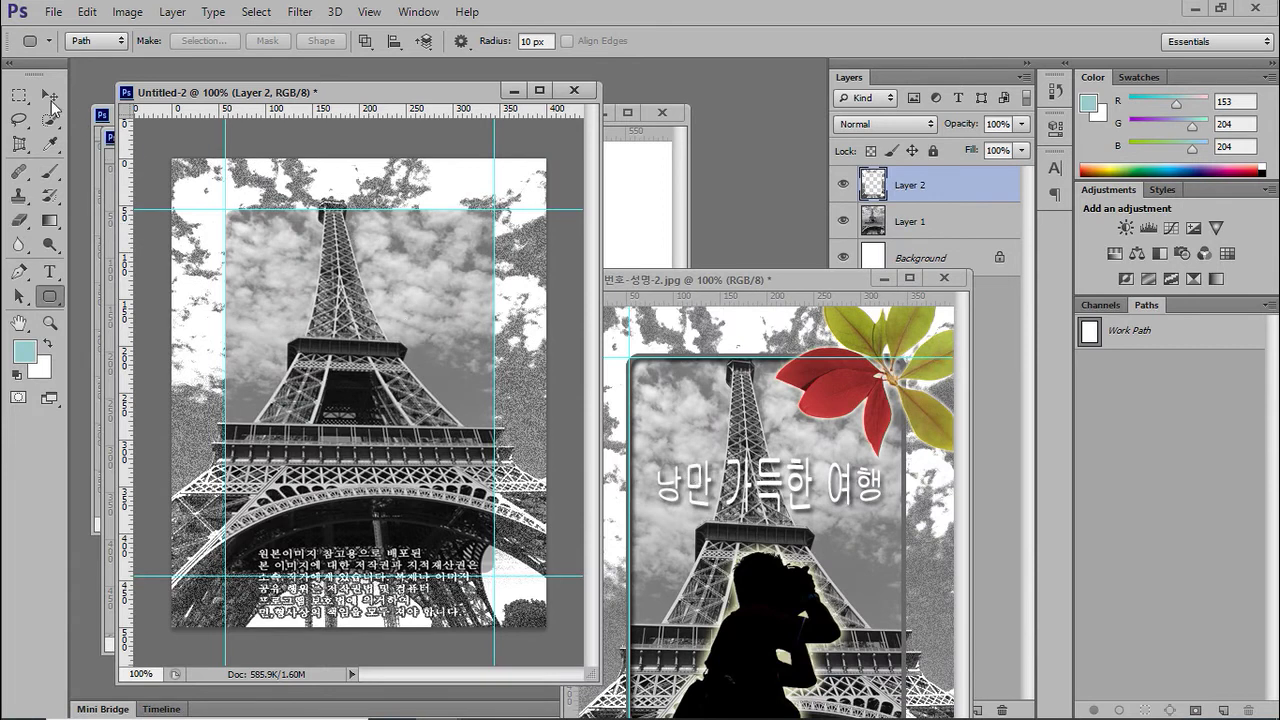
- Move Layer 1 down about 15 px and slightly right so the tower sits inside the frame opening
left_click(49, 97)
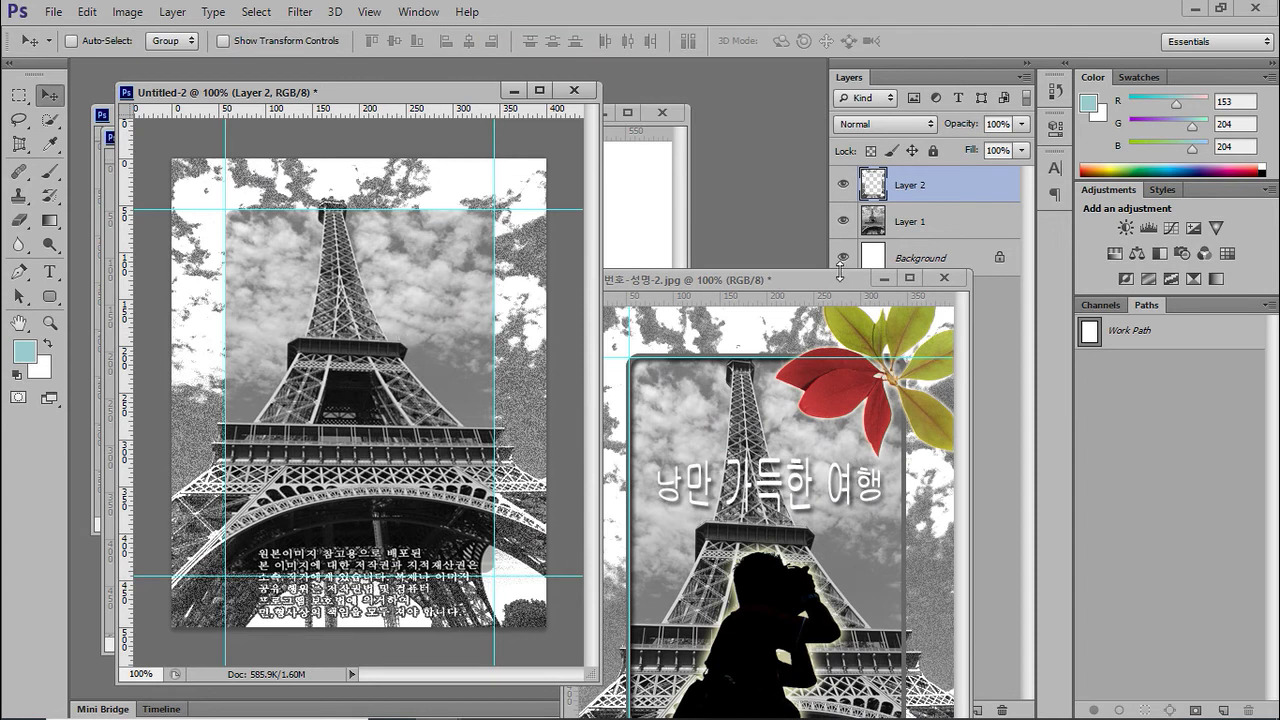
left_click(906, 224)
left_click_drag(339, 293, 342, 308)
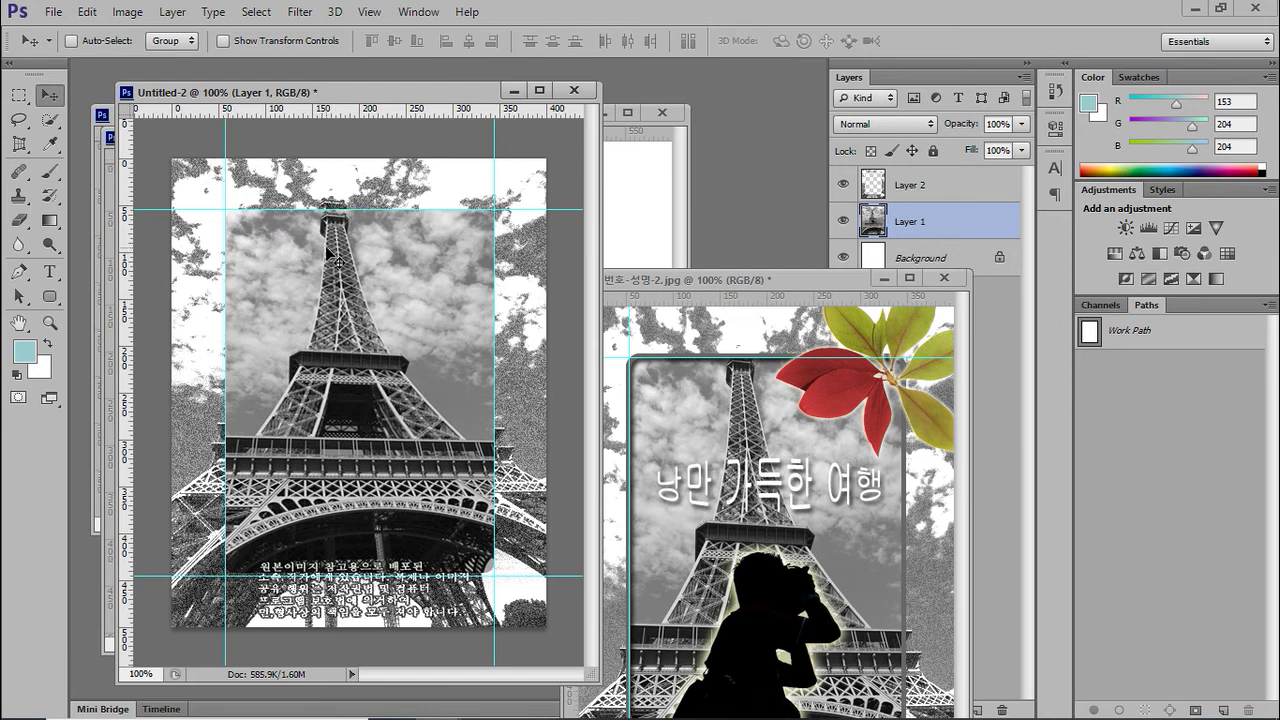
- Compare the tower's placement in the frame with the reference image and return to Untitled-2
left_click_drag(813, 288, 763, 144)
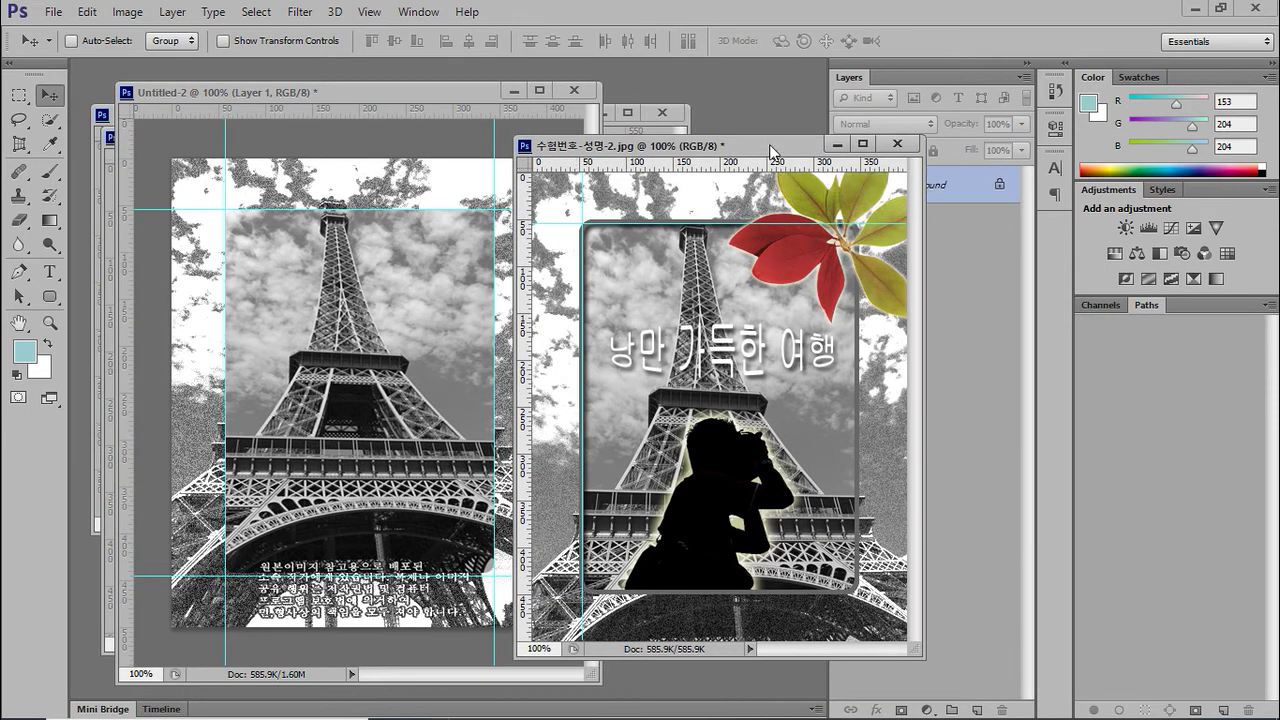
left_click_drag(770, 146, 785, 299)
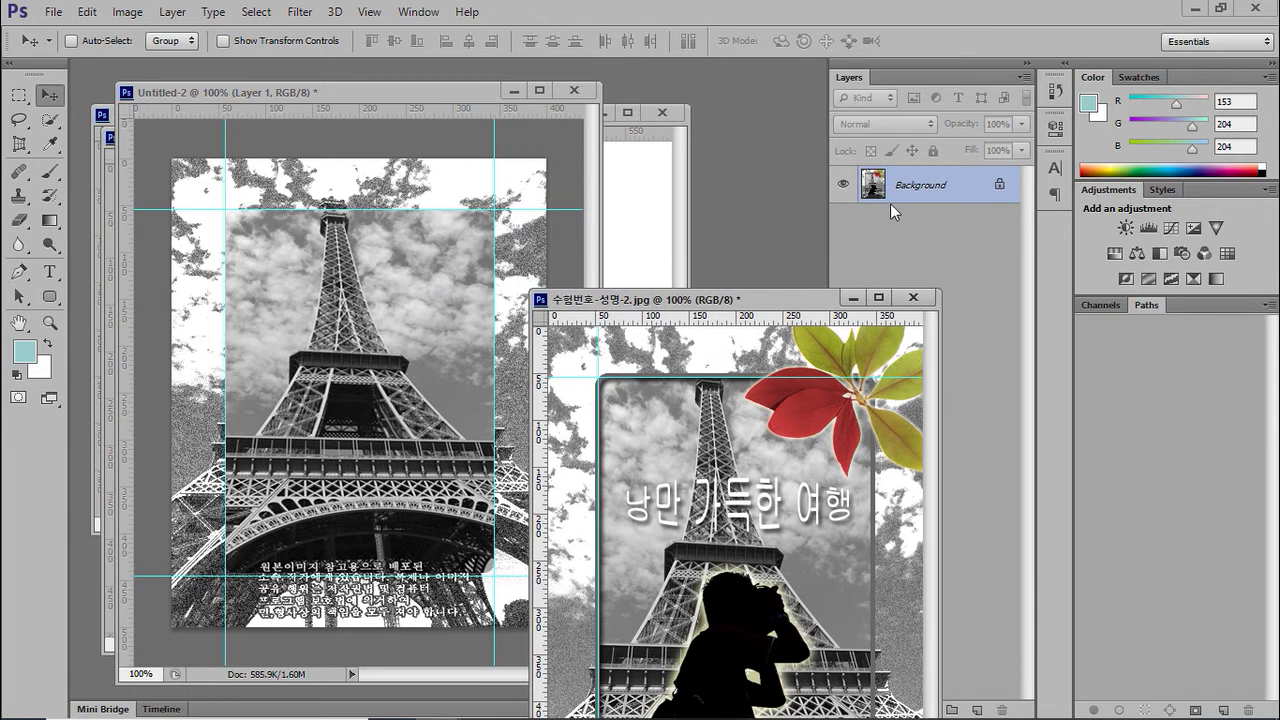
left_click(397, 109)
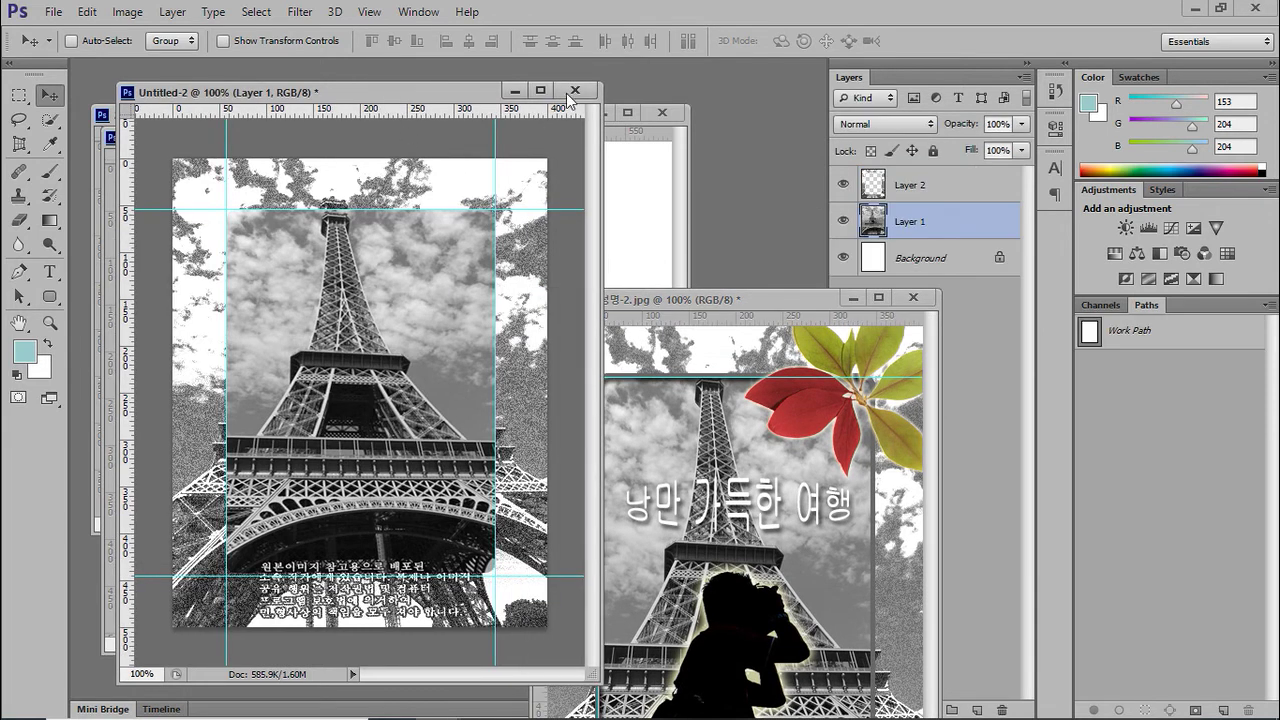
- Select the frame opening by loading Layer 2's pixels and inverting the selection, and check the inner border conditions on the PowerPoint slide
left_click(873, 221, "ctrl")
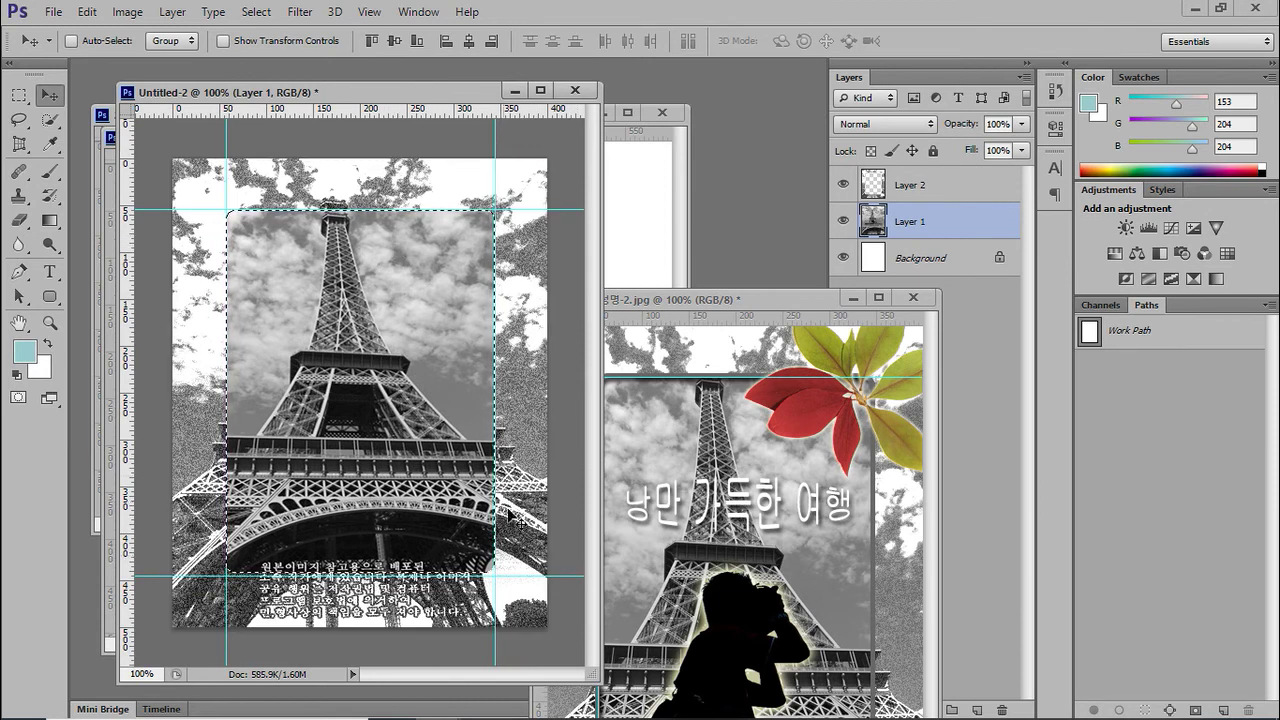
mouse_move(614, 705)
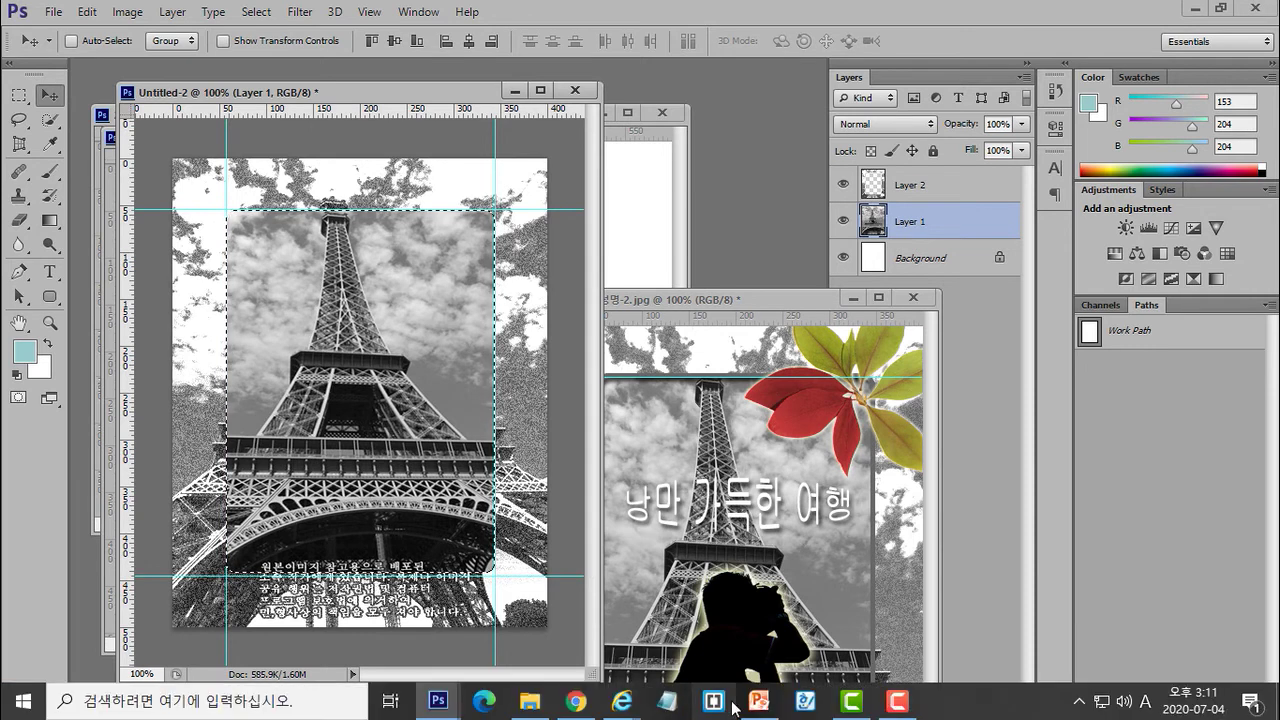
left_click(759, 705)
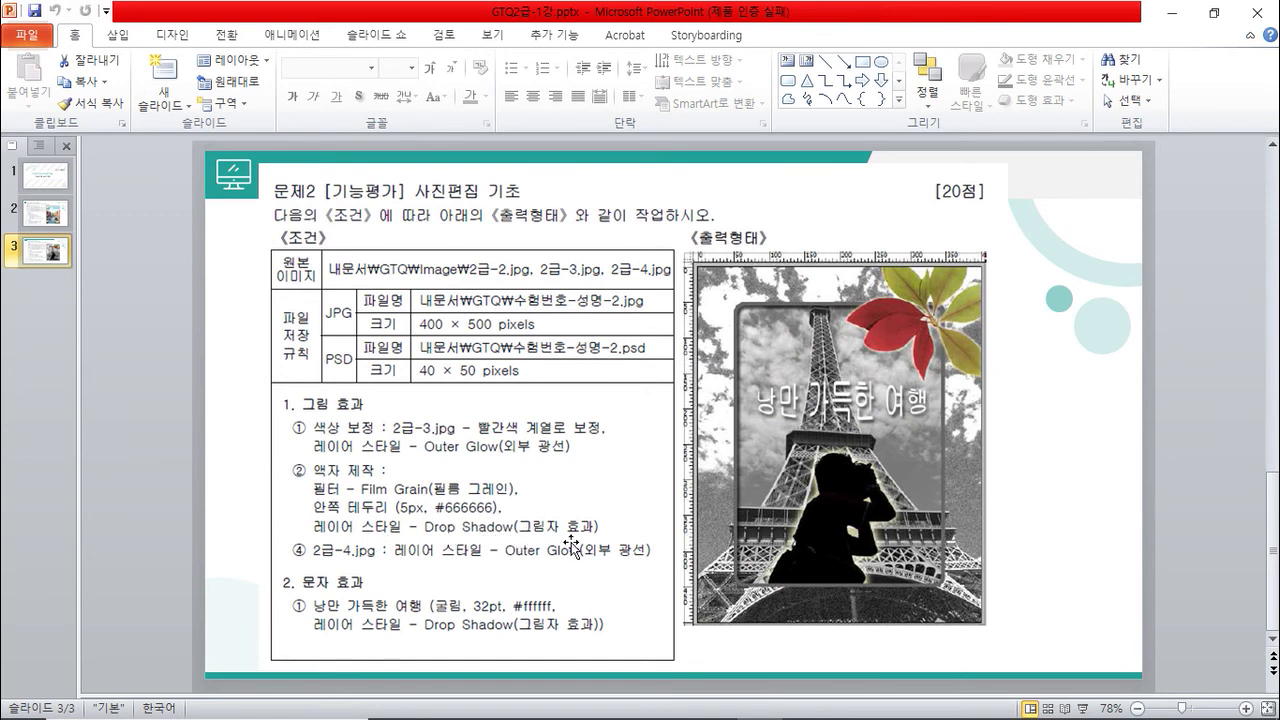
mouse_move(698, 715)
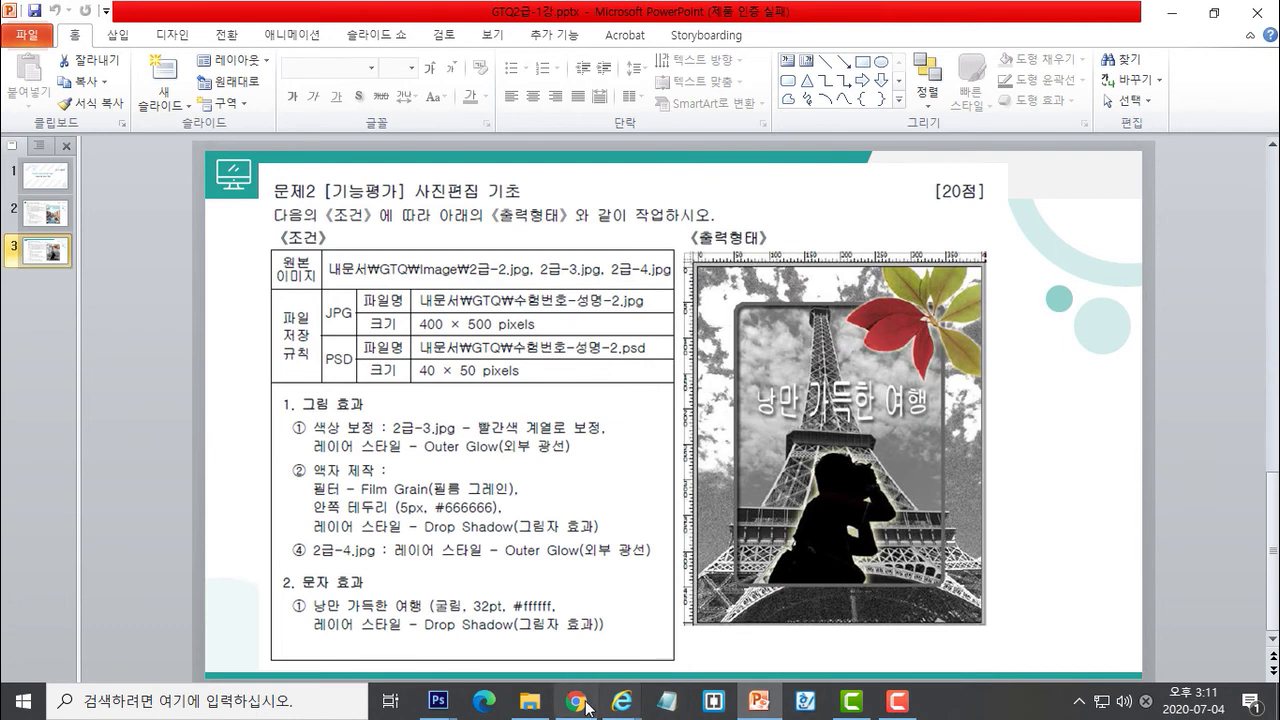
mouse_move(438, 702)
mouse_move(757, 603)
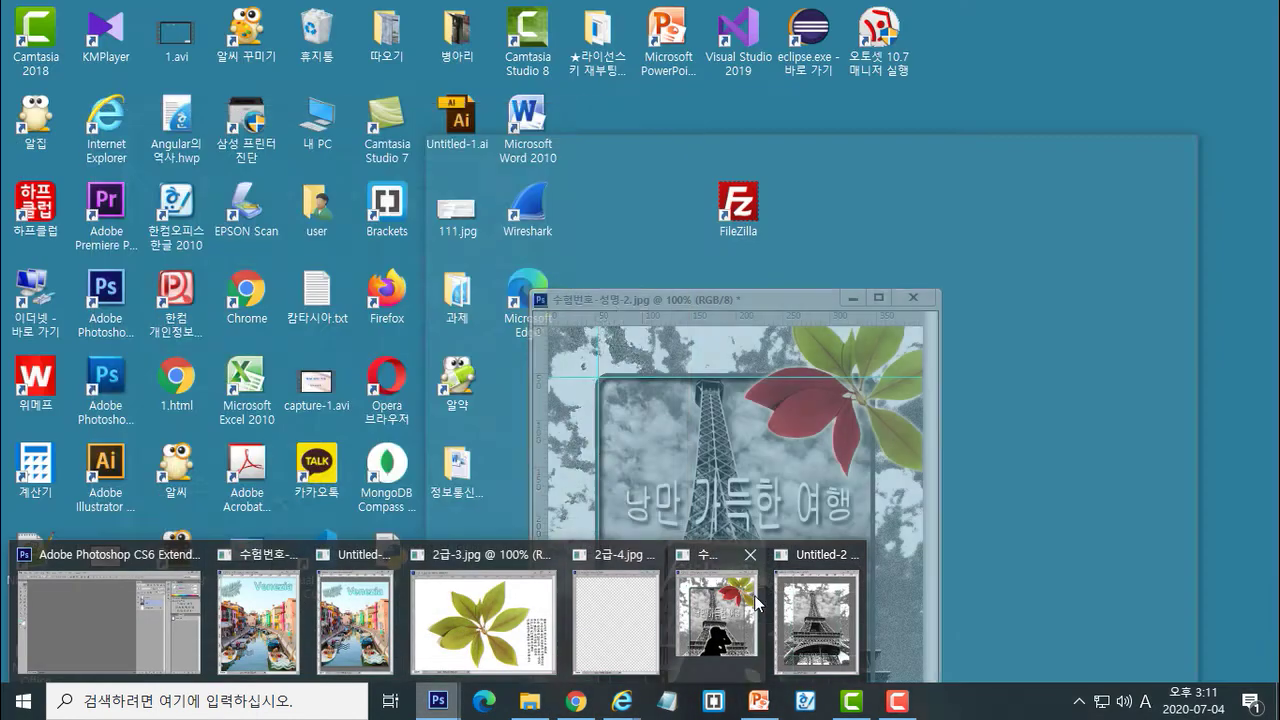
left_click(816, 620)
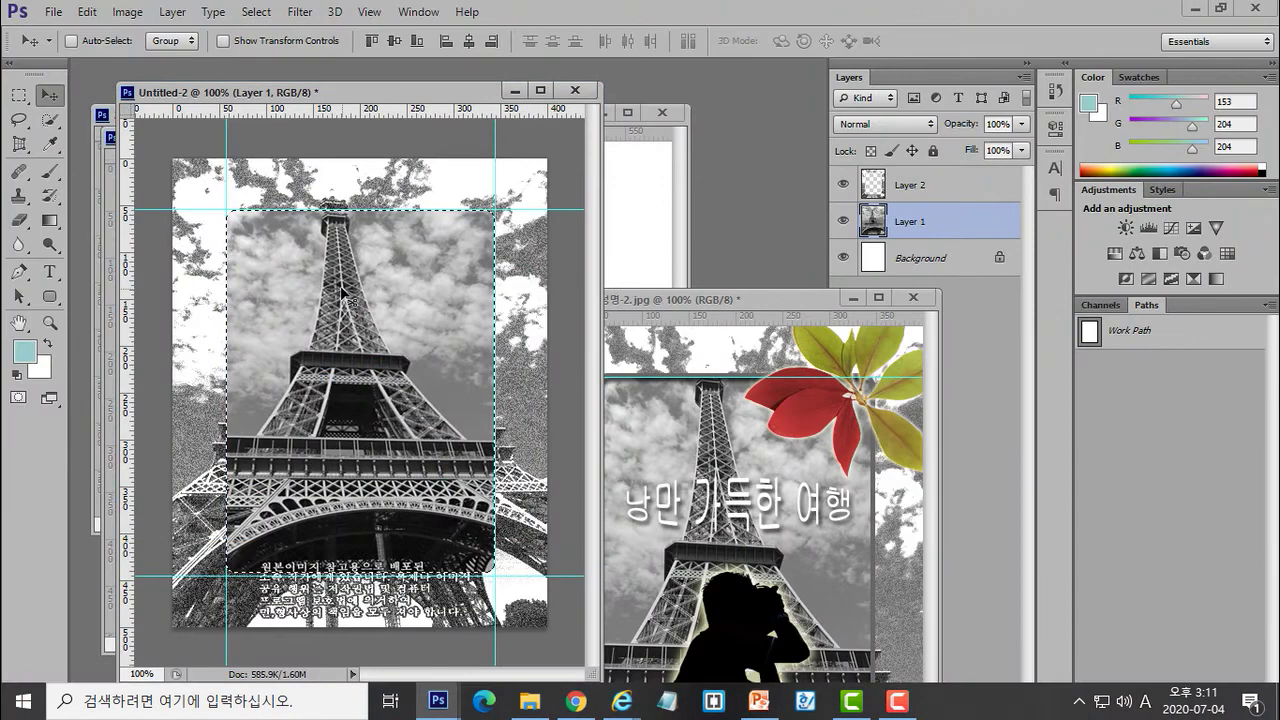
left_click(87, 12)
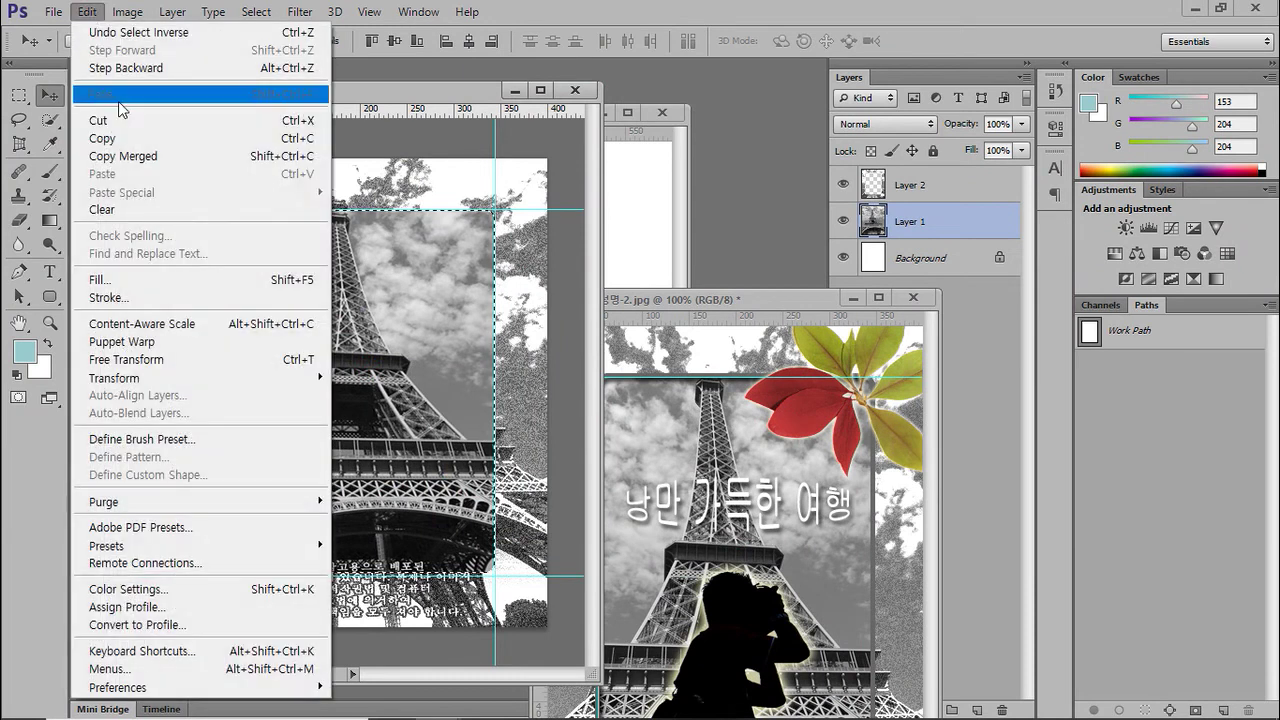
left_click(138, 297)
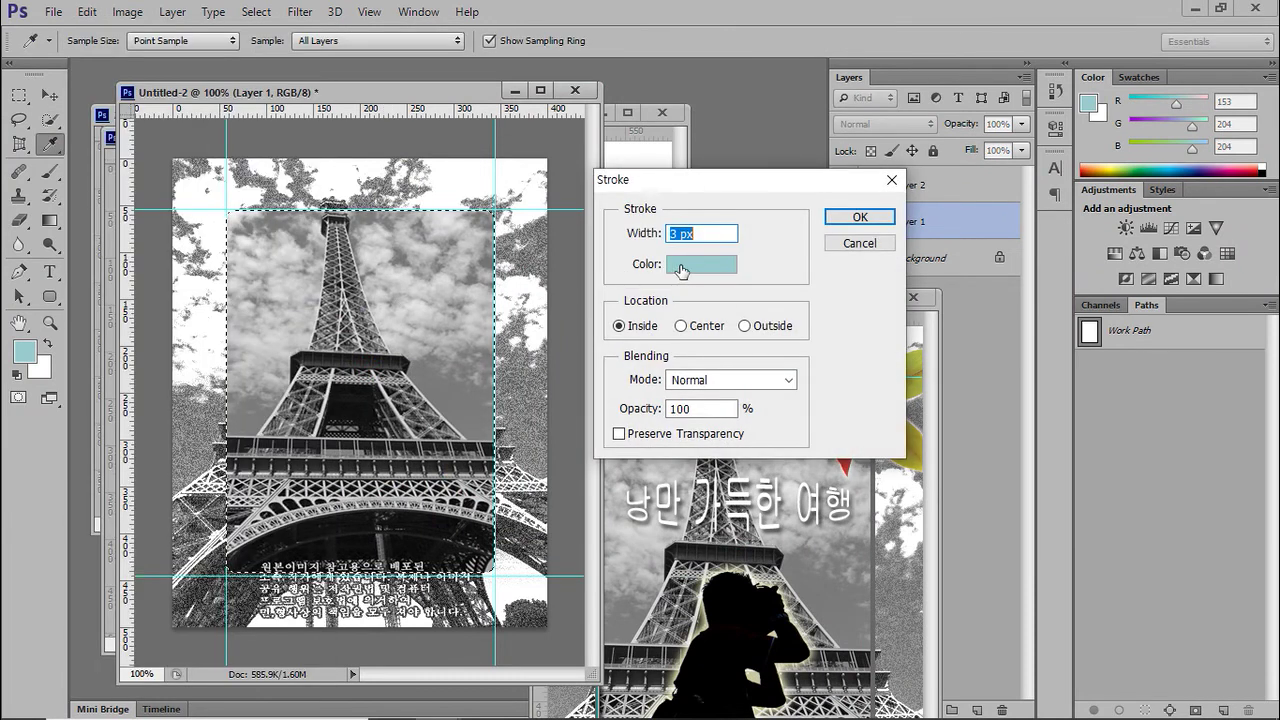
left_click(680, 266)
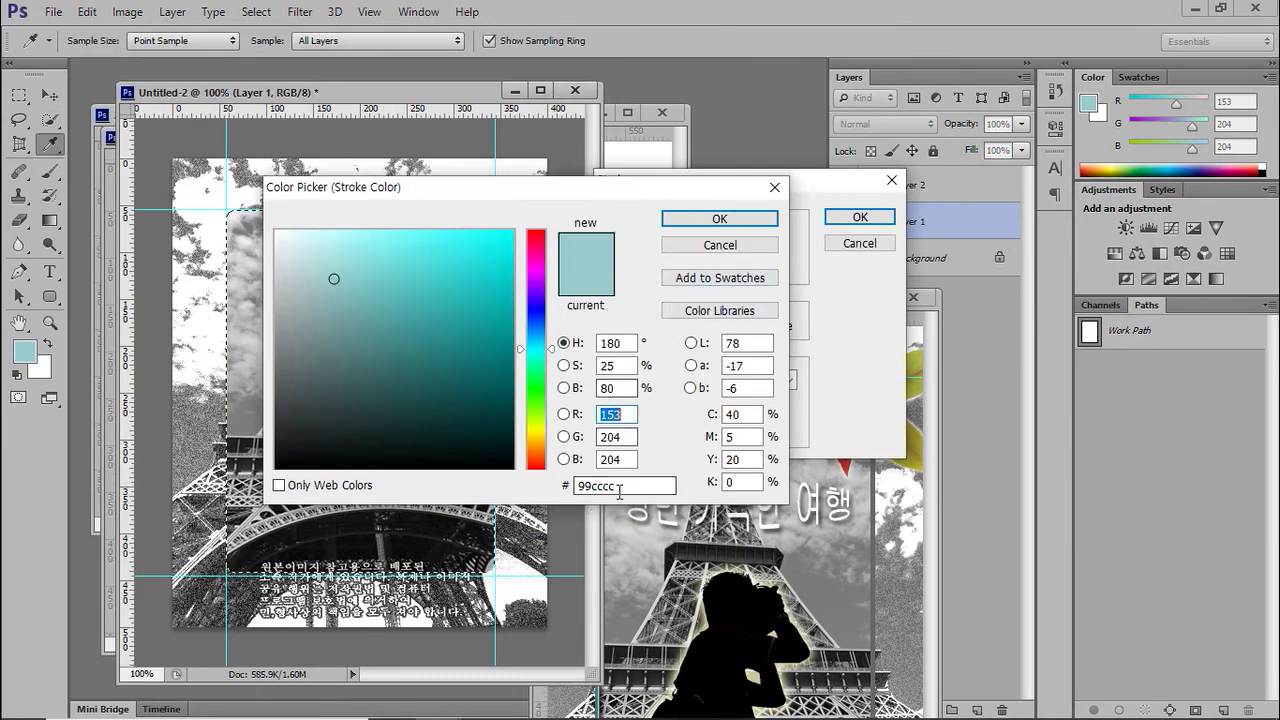
type("666666")
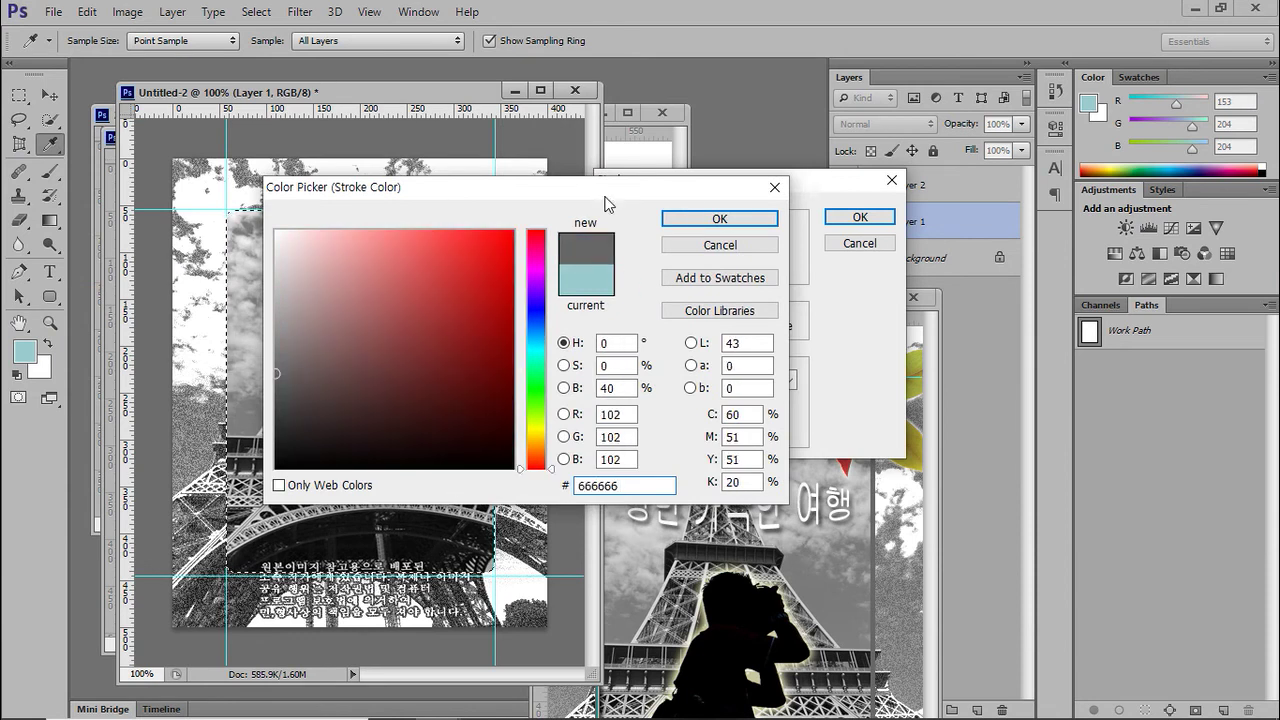
left_click(720, 218)
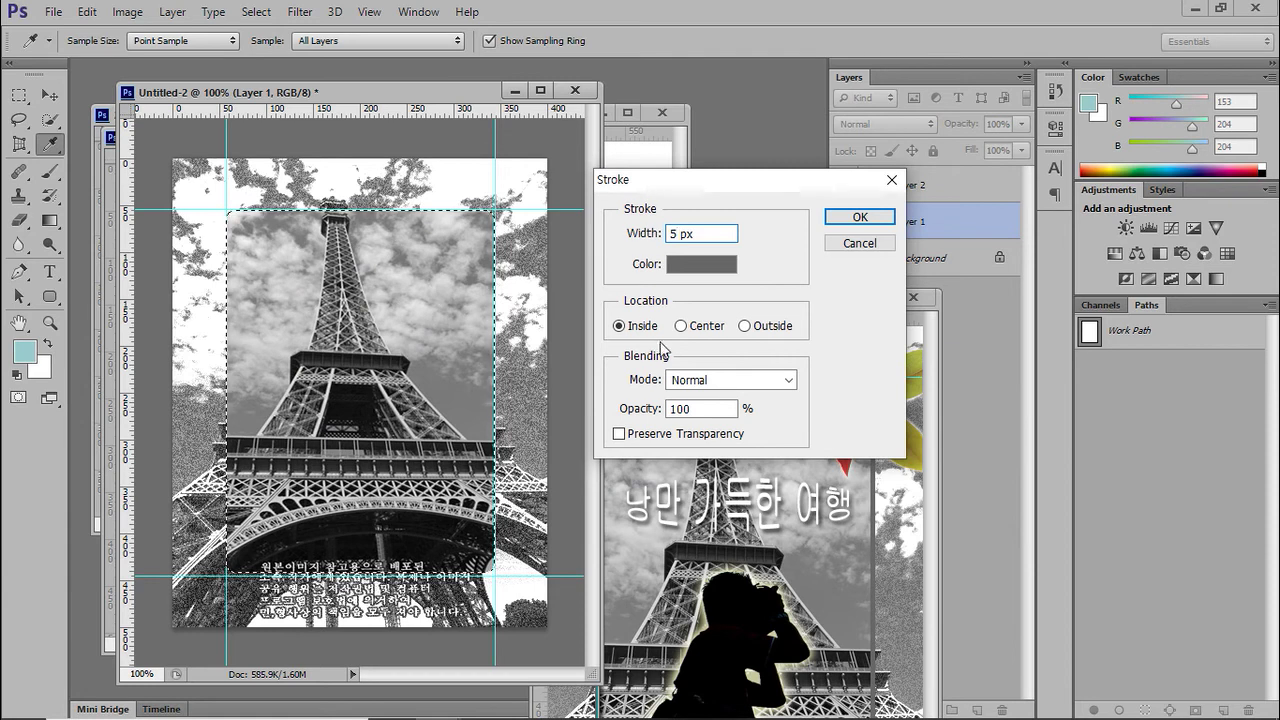
left_click_drag(690, 200, 599, 213)
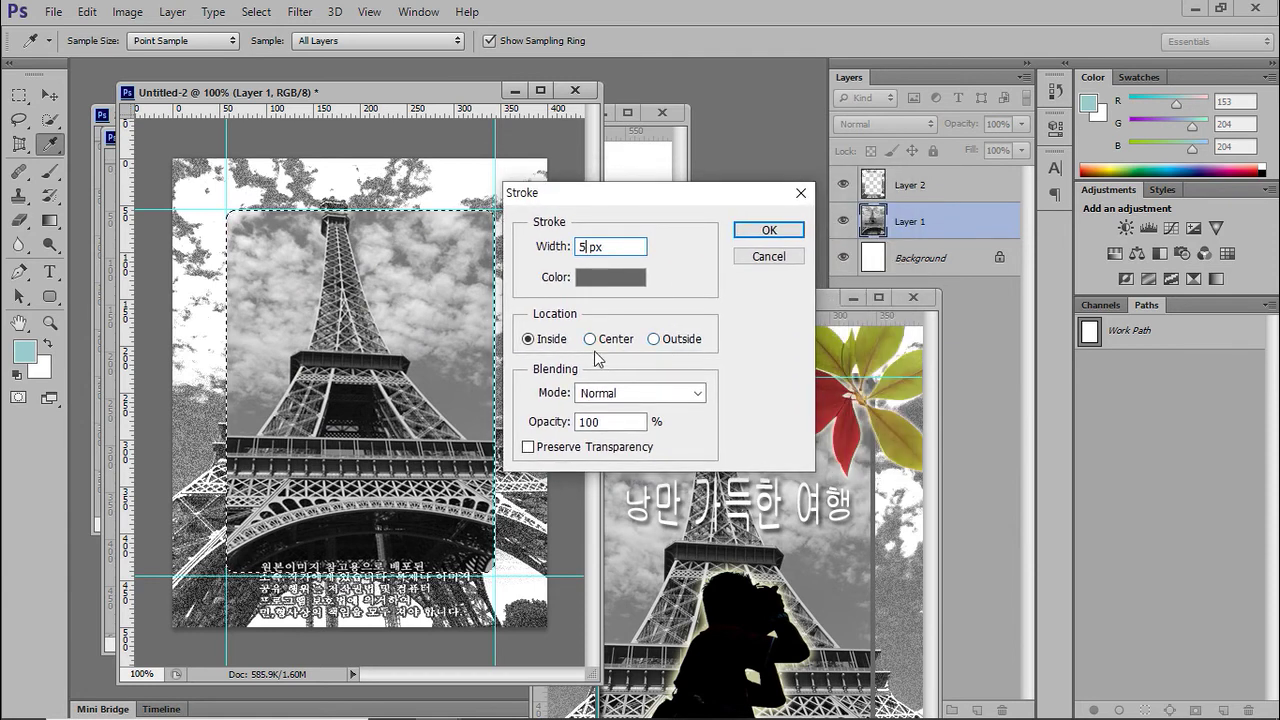
left_click(591, 340)
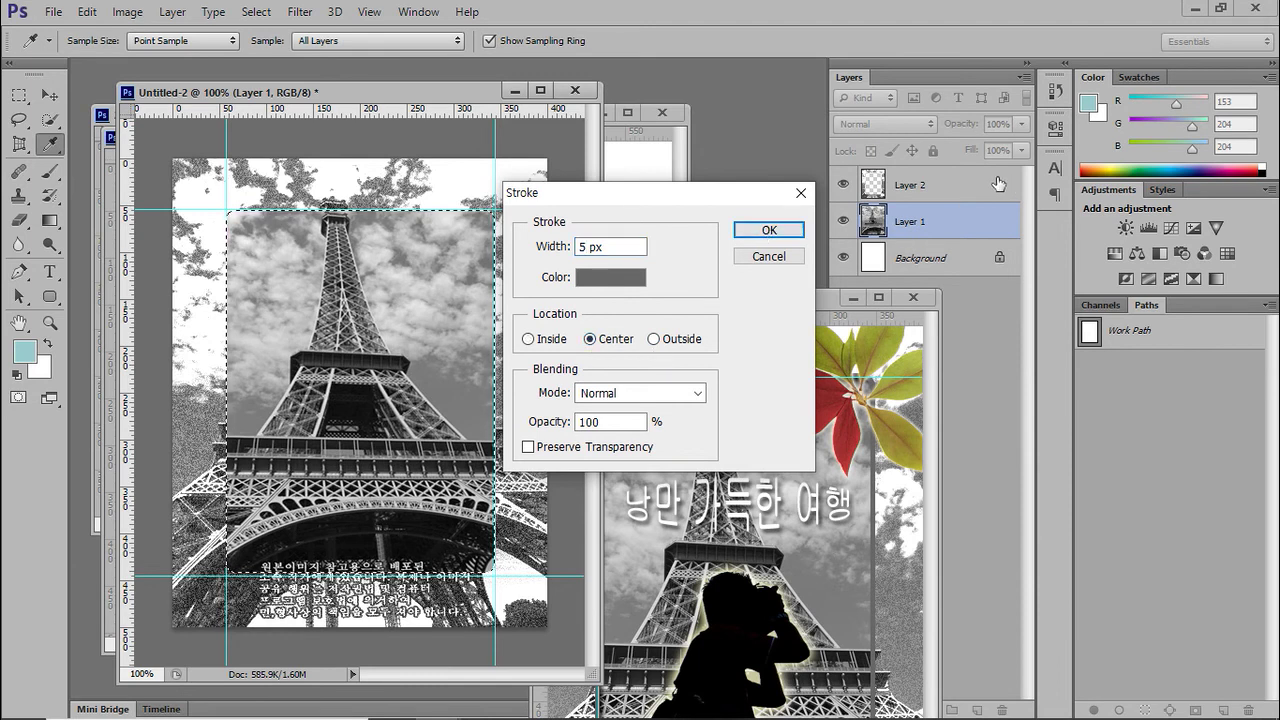
left_click(780, 228)
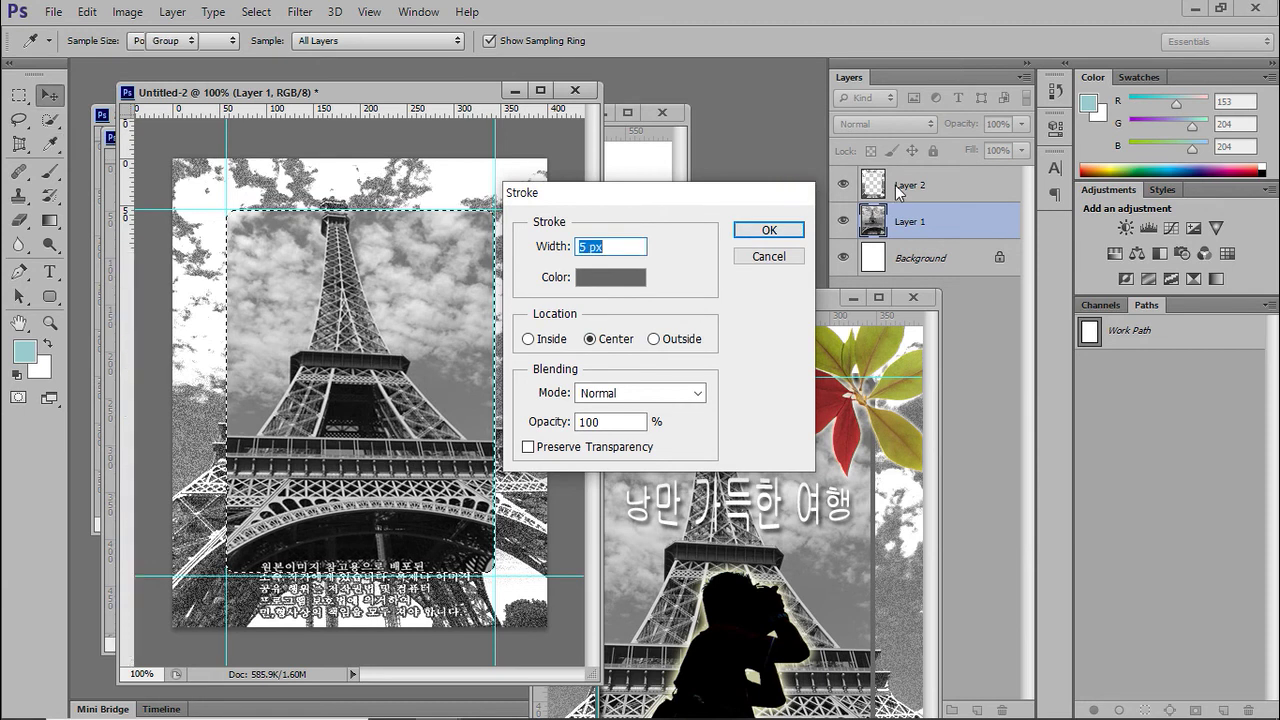
key("v")
- Try a 5 px stroke in #666666 located Inside the selection on Layer 2, and compare the border with the reference image
left_click(945, 188)
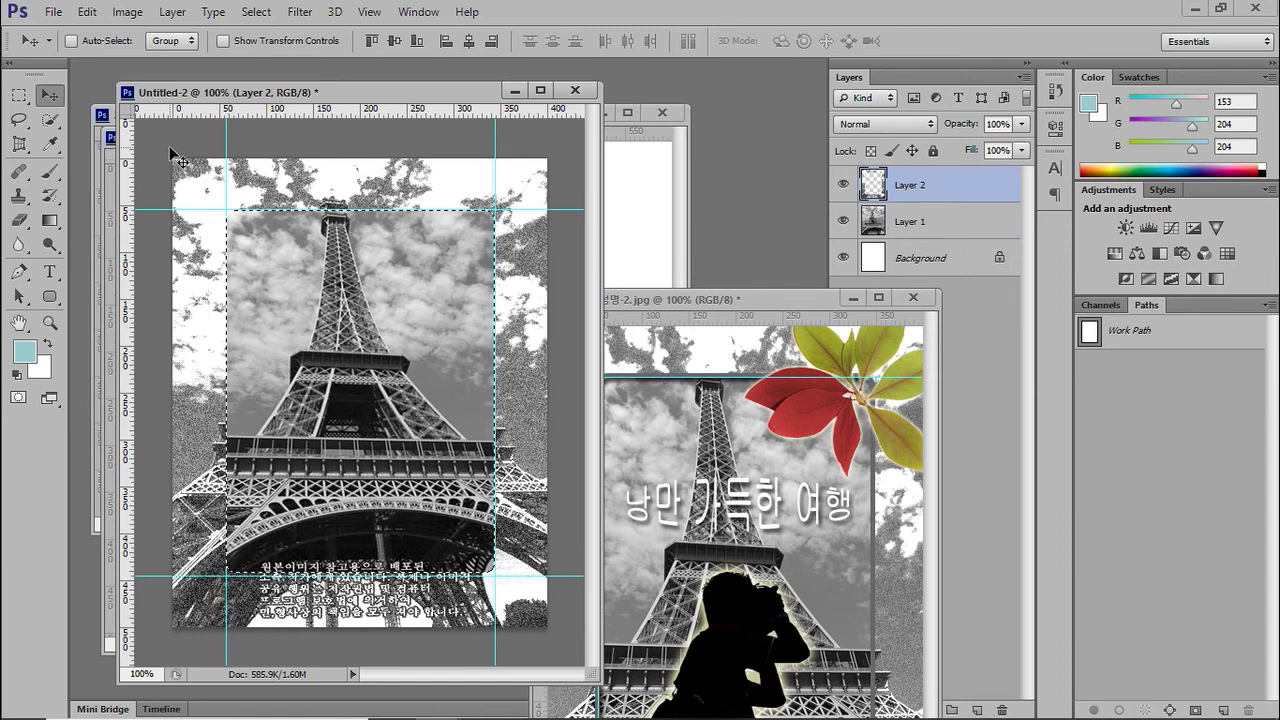
left_click(88, 12)
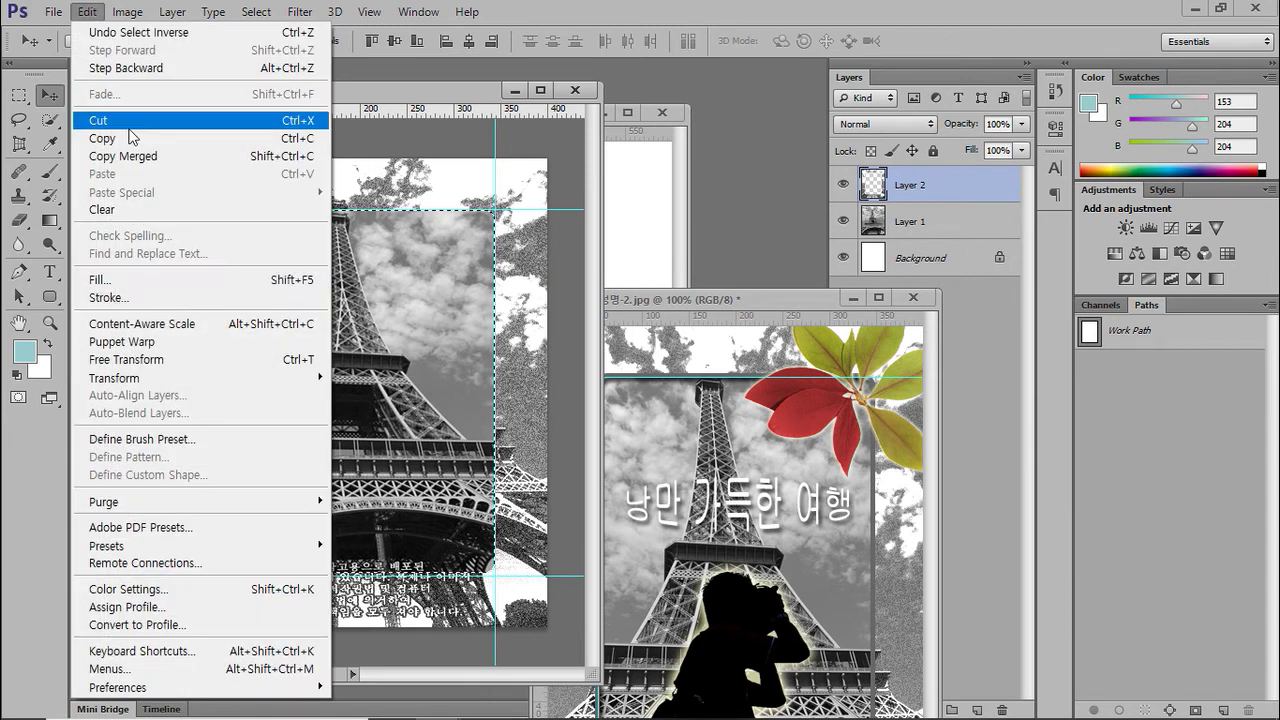
left_click(110, 298)
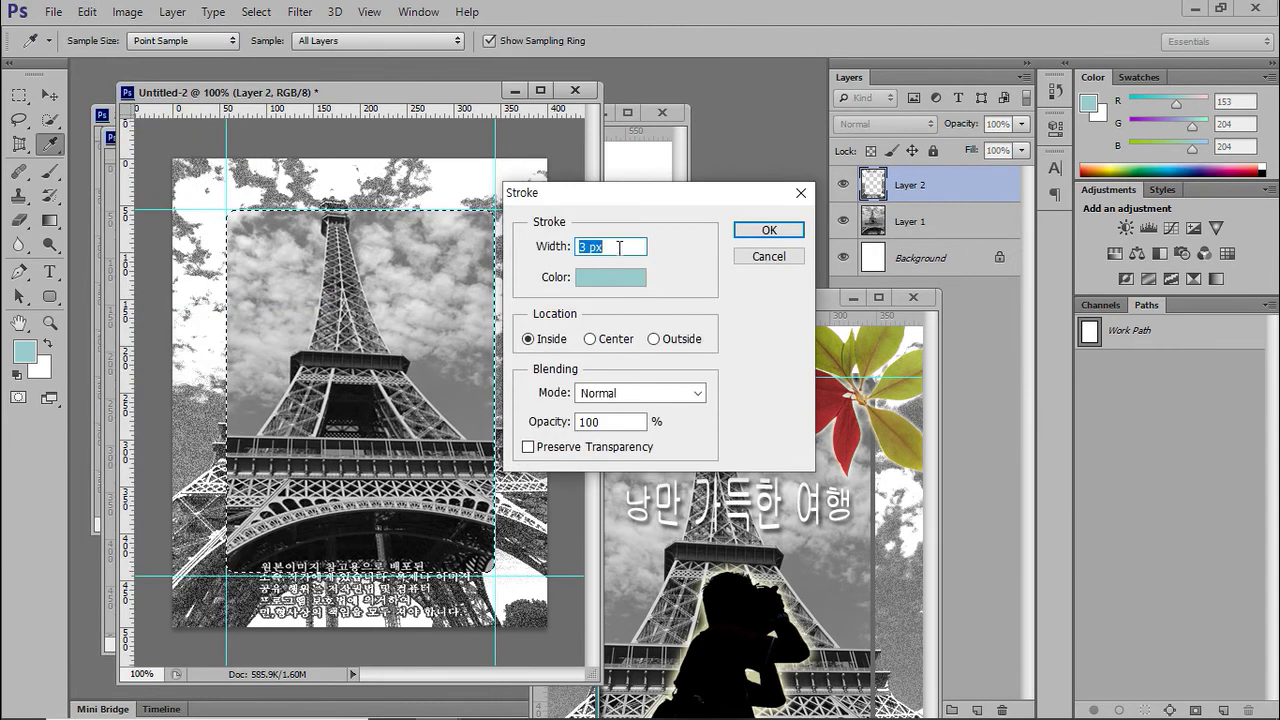
type("5")
left_click(587, 278)
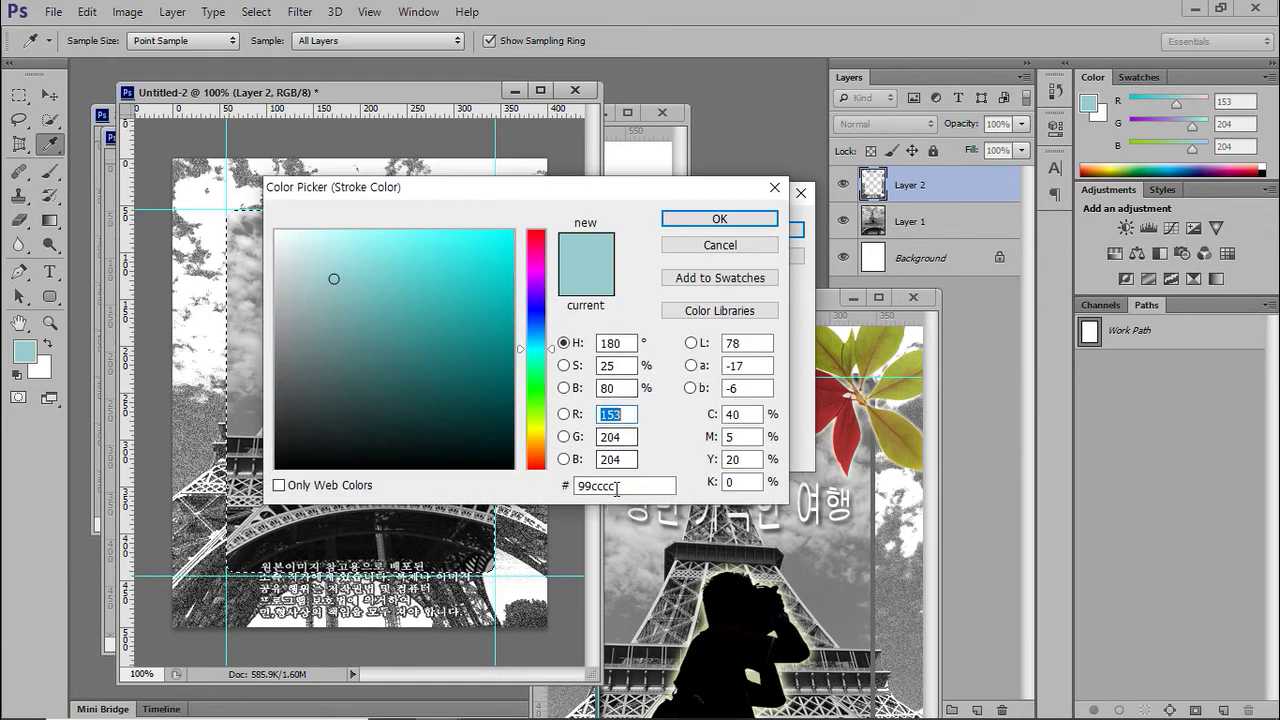
type("666666")
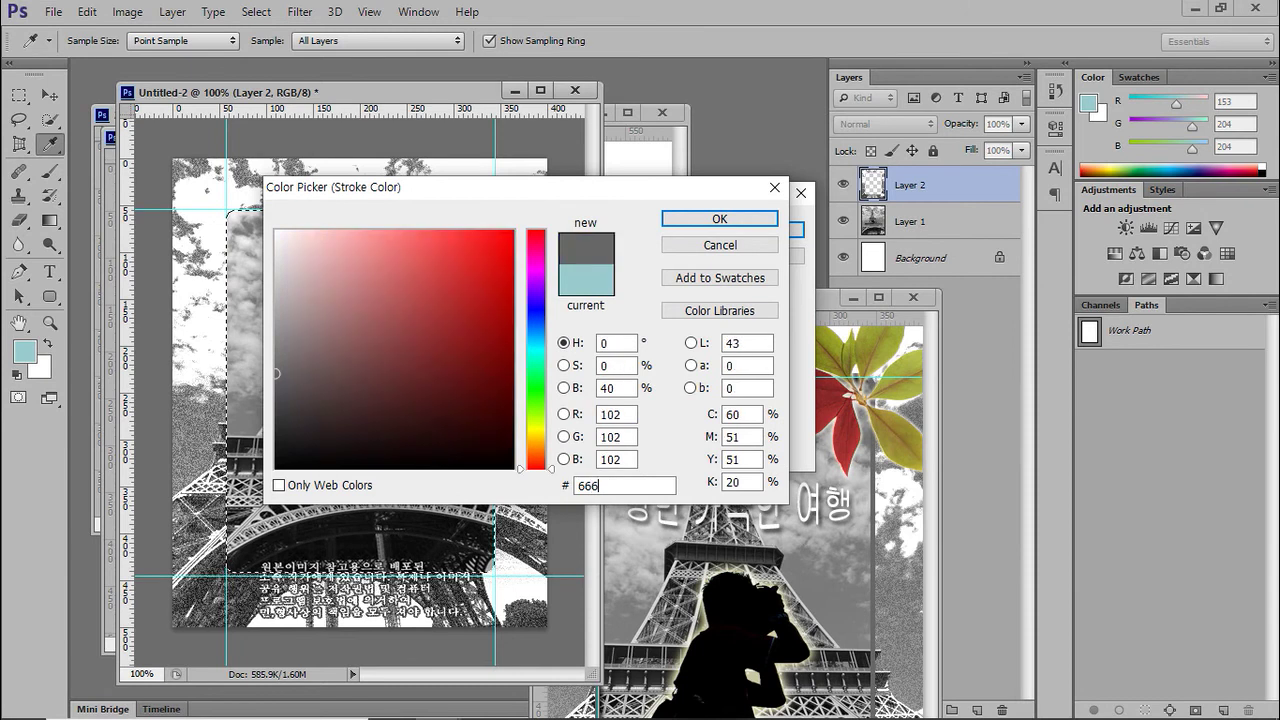
left_click(716, 218)
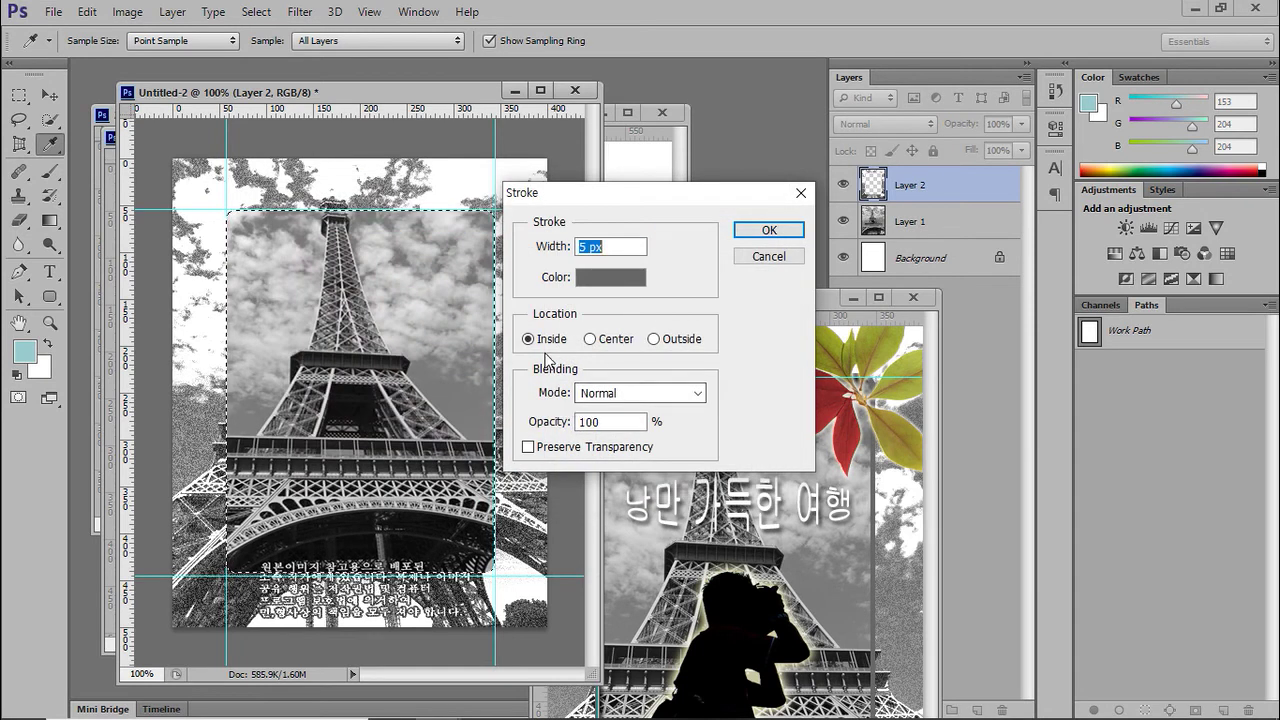
left_click(766, 230)
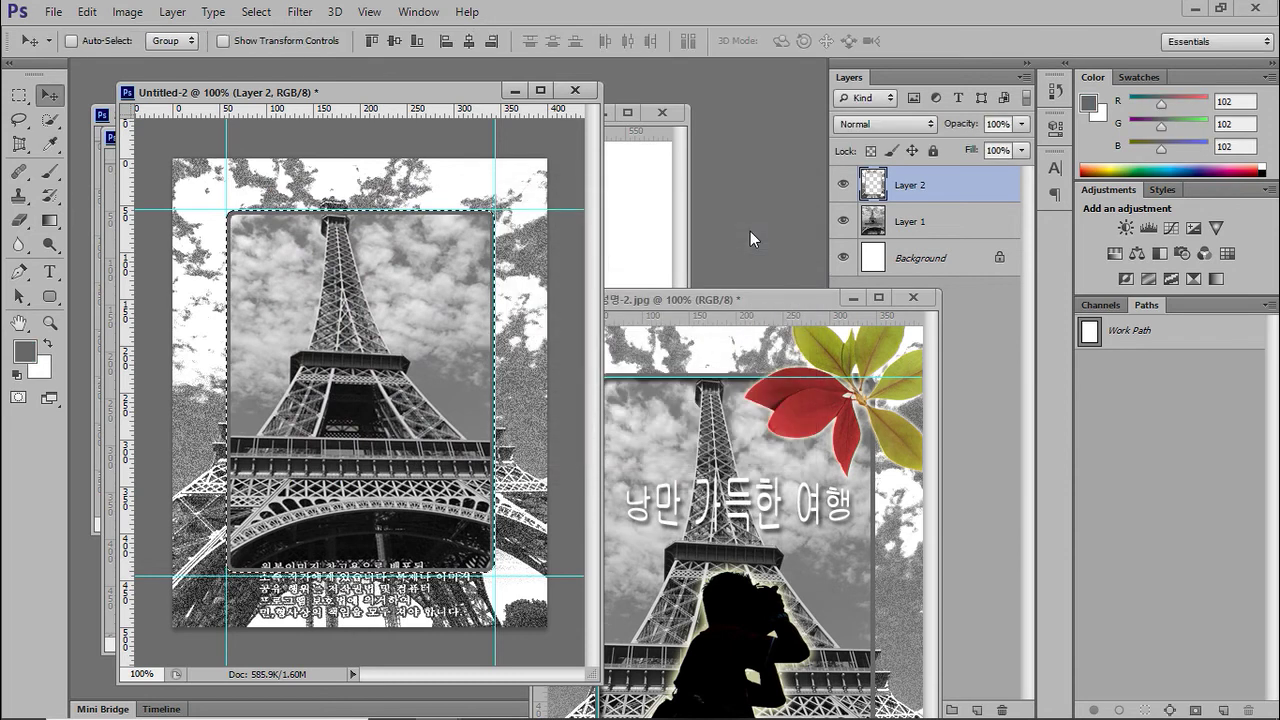
left_click_drag(196, 244, 675, 340)
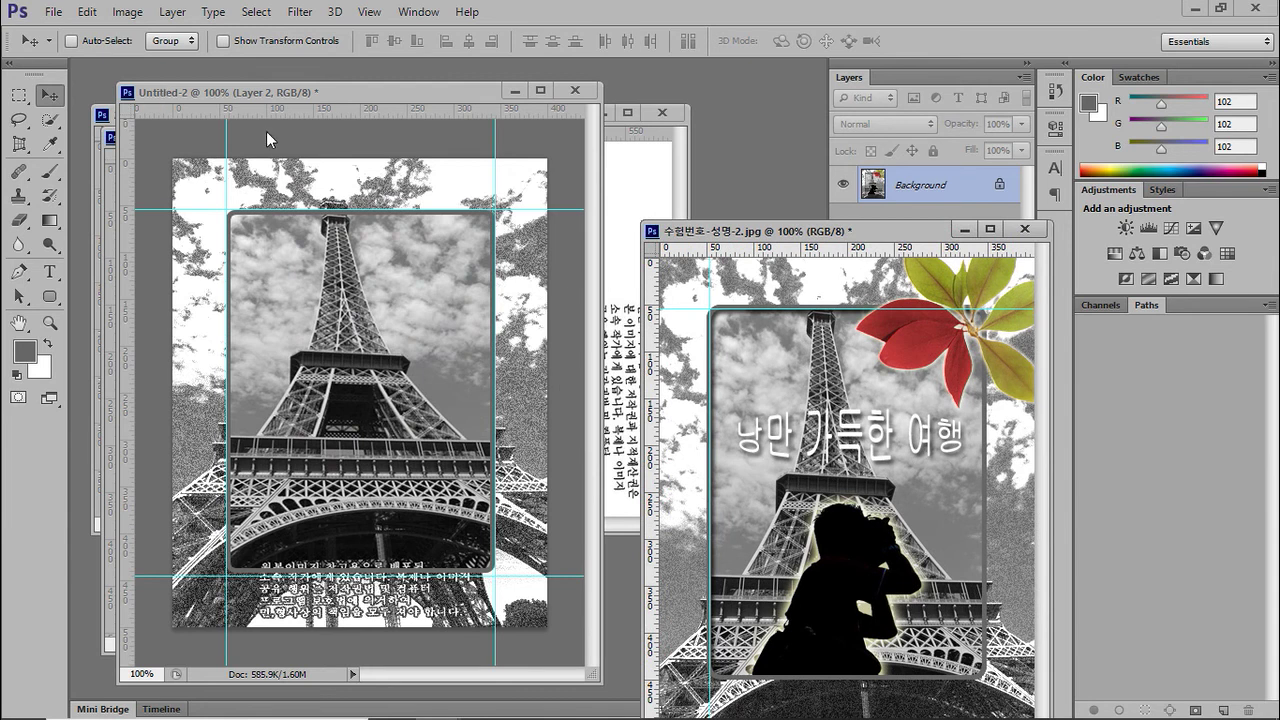
left_click(322, 100)
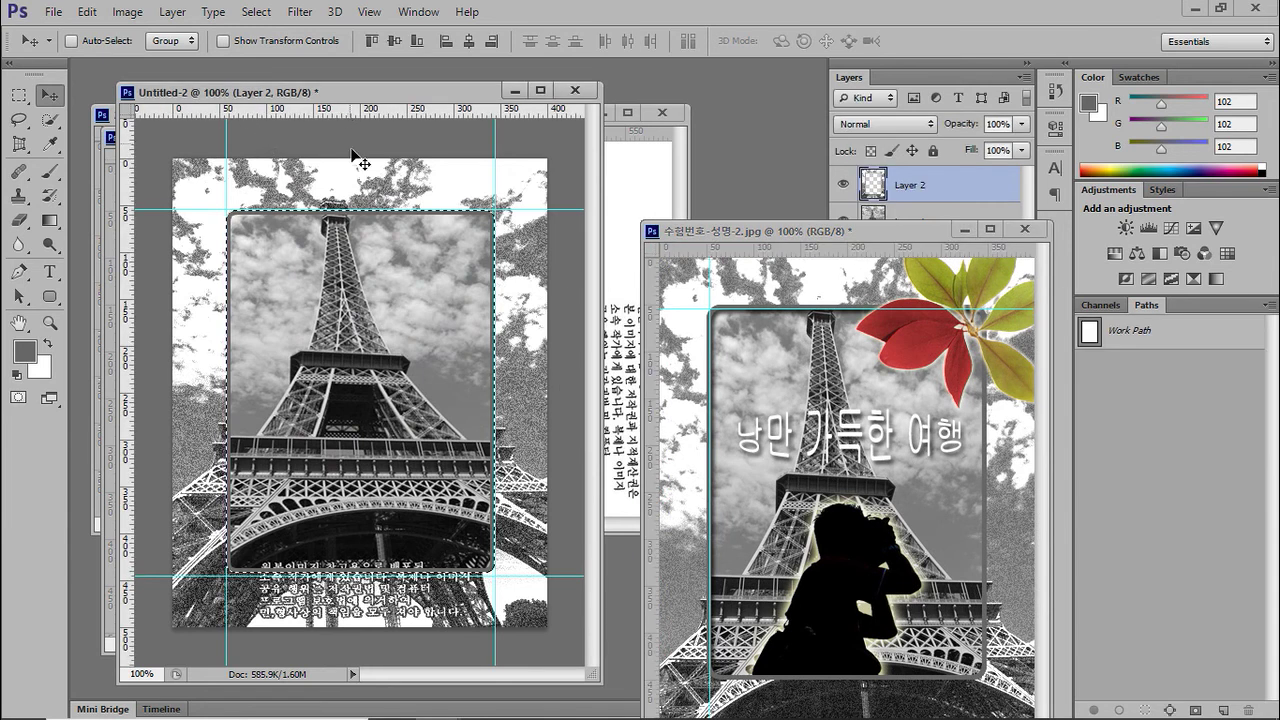
- Undo the inside stroke and stroke Layer 2's selection with 5 px, #666666, location Outside, rechecking the slide's conditions and deselecting when done
left_click(88, 12)
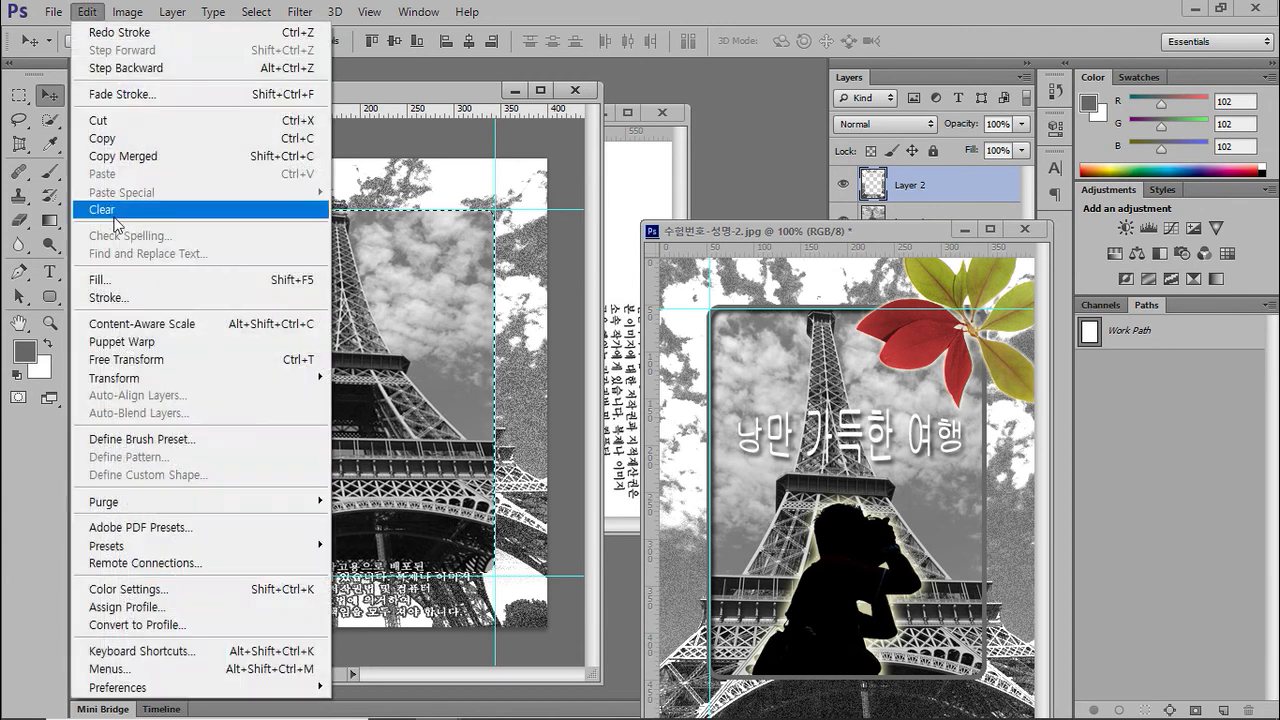
left_click(117, 303)
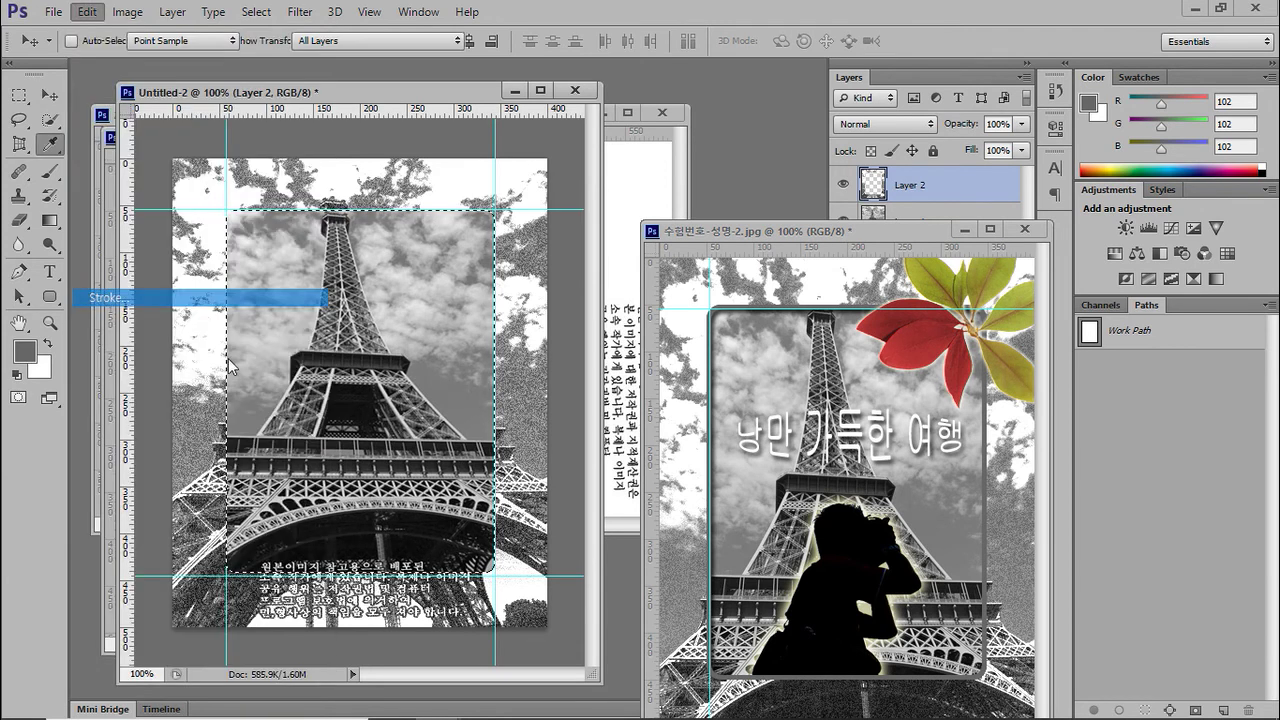
left_click(760, 703)
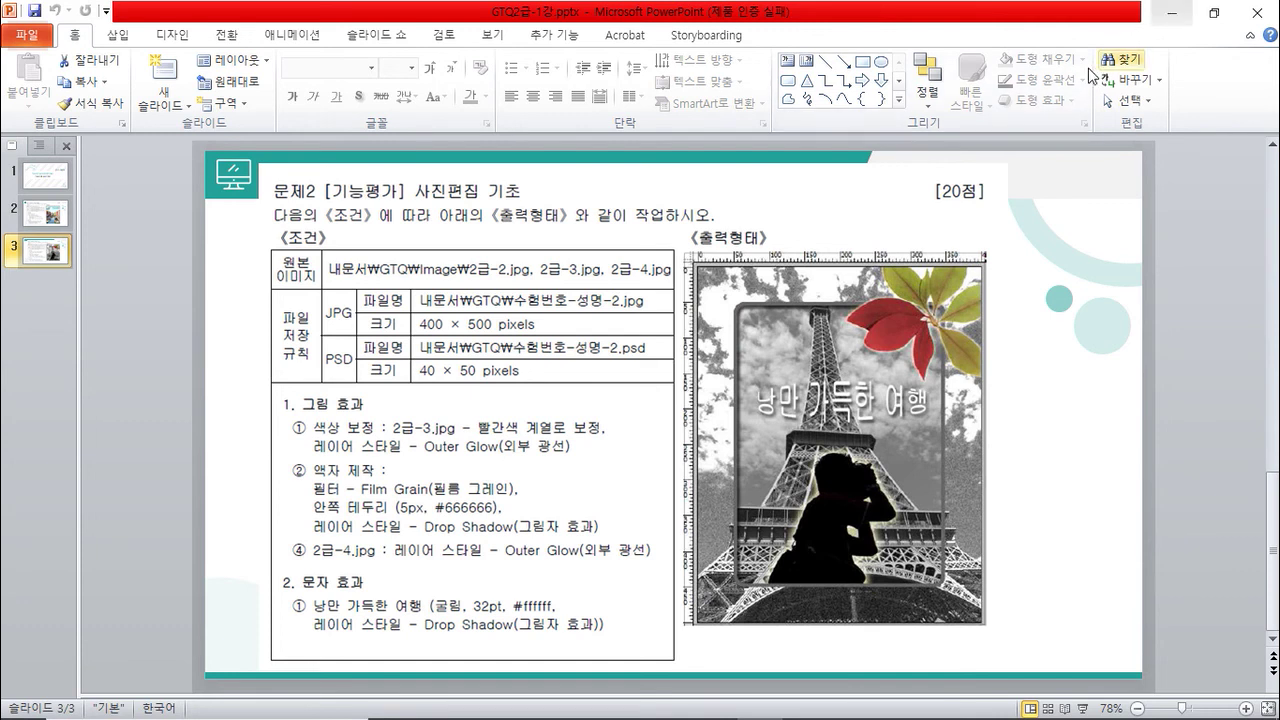
mouse_move(455, 712)
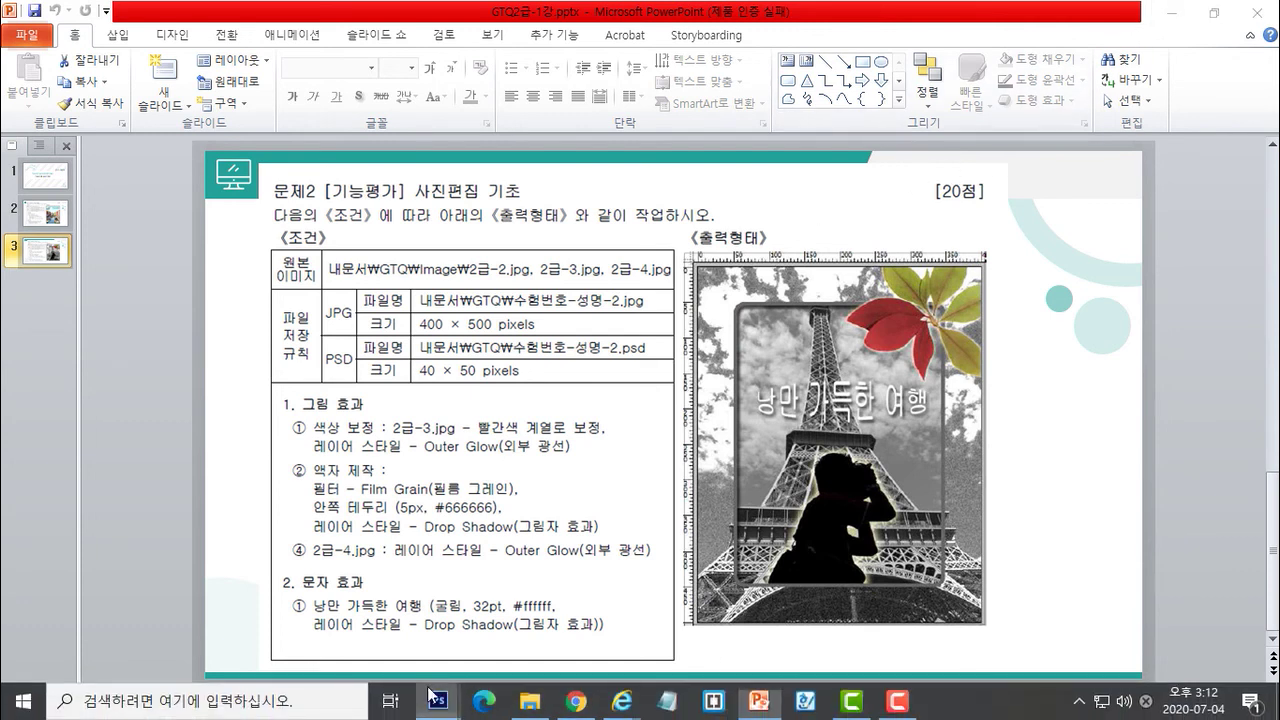
left_click(795, 615)
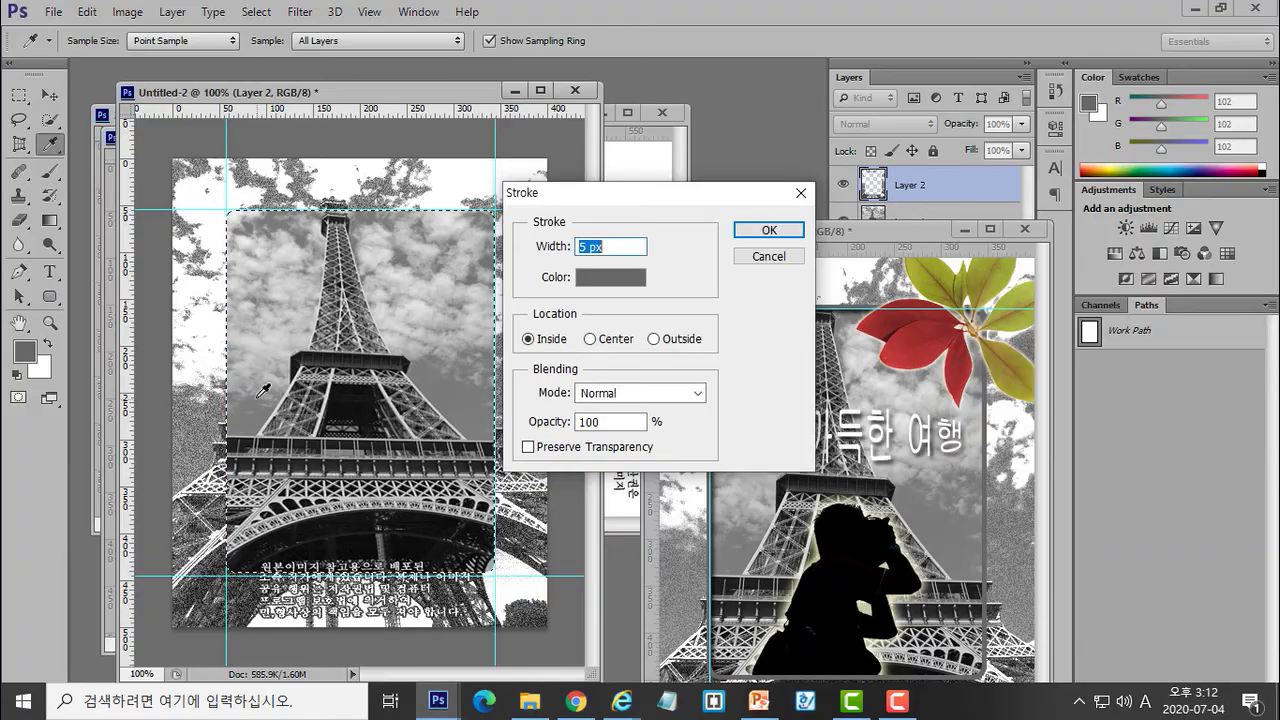
left_click(653, 339)
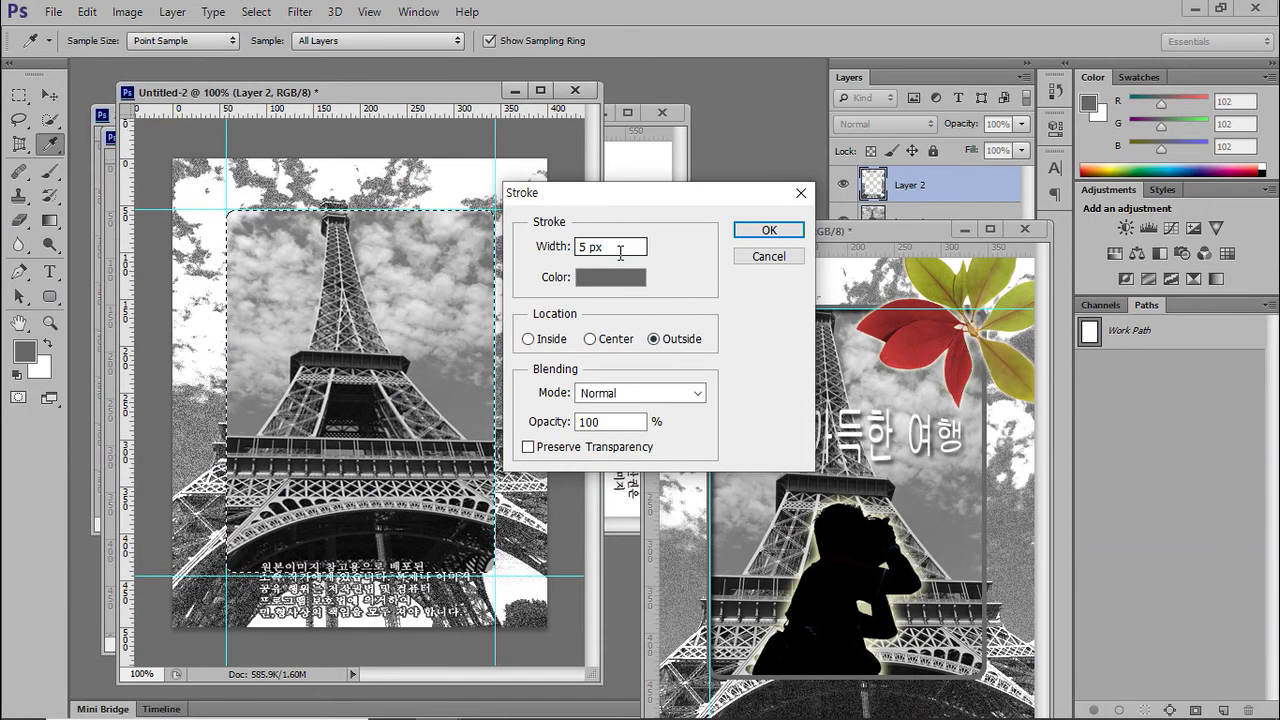
left_click(762, 231)
key("v")
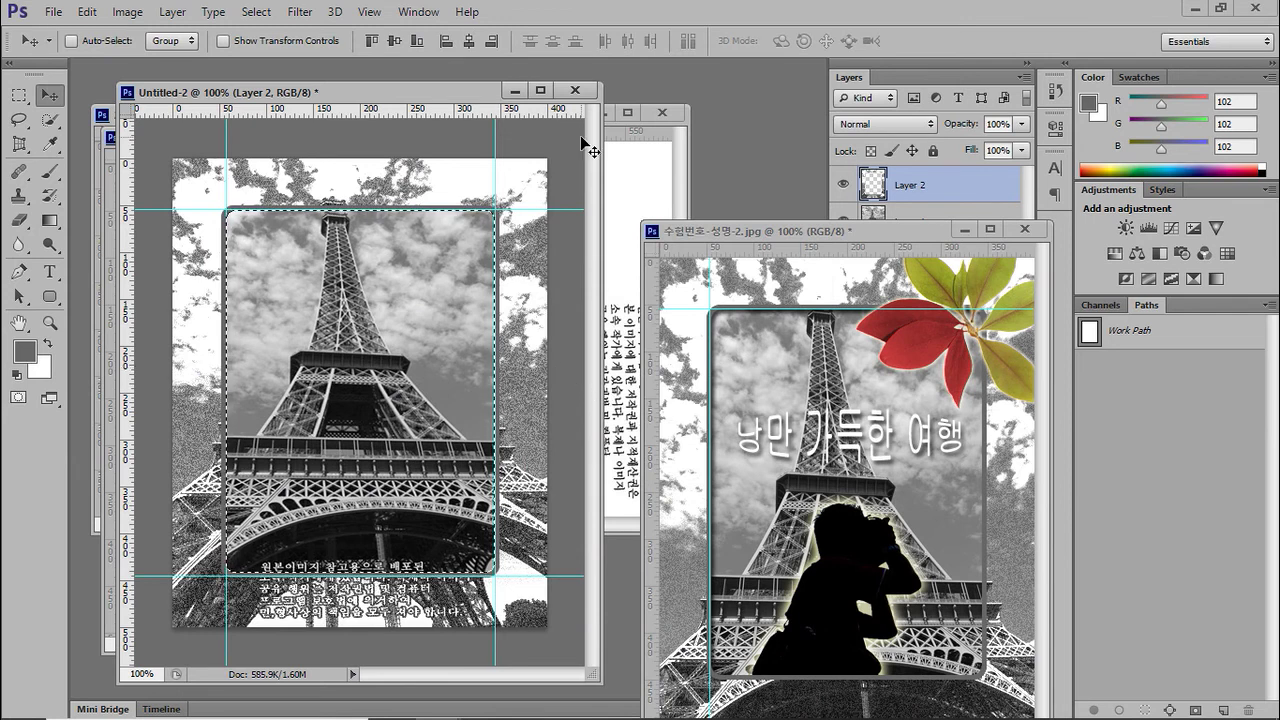
key("ctrl+d")
- Hide the guides in both Untitled-2 and the reference image, and enlarge the reference window beside Untitled-2 for comparison
key("ctrl+semicolon")
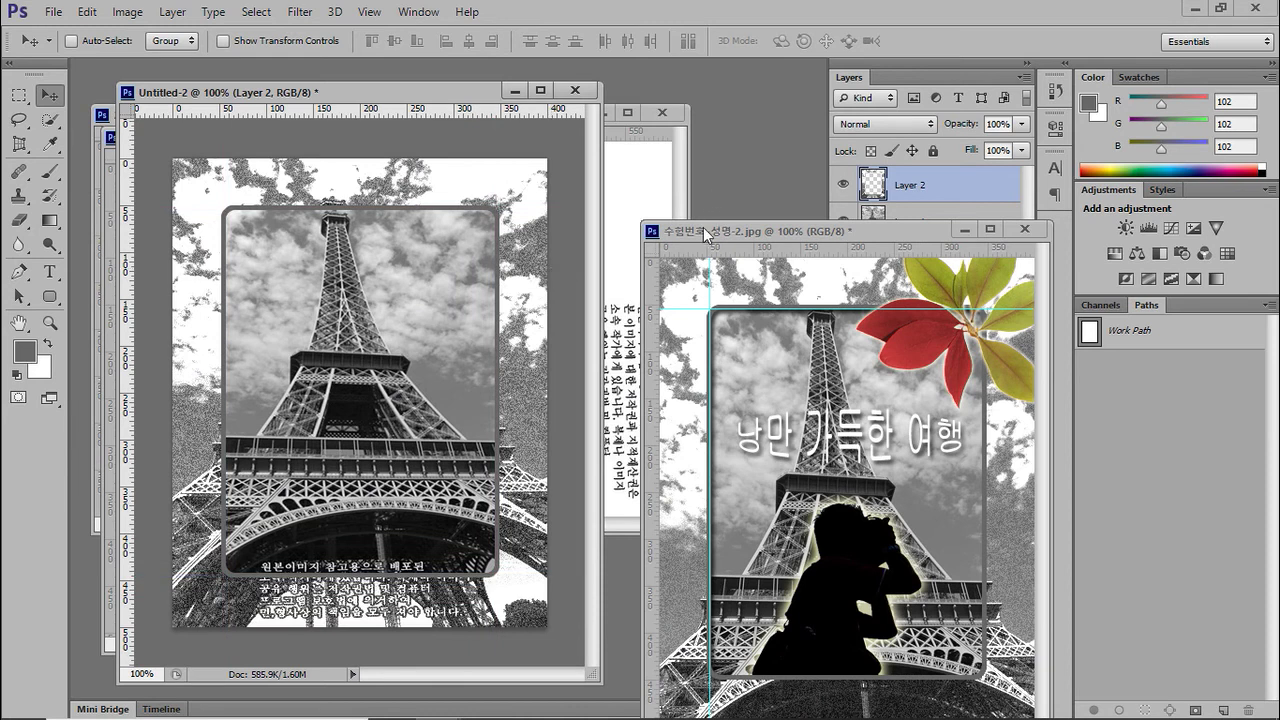
left_click(690, 250)
left_click_drag(668, 238, 618, 180)
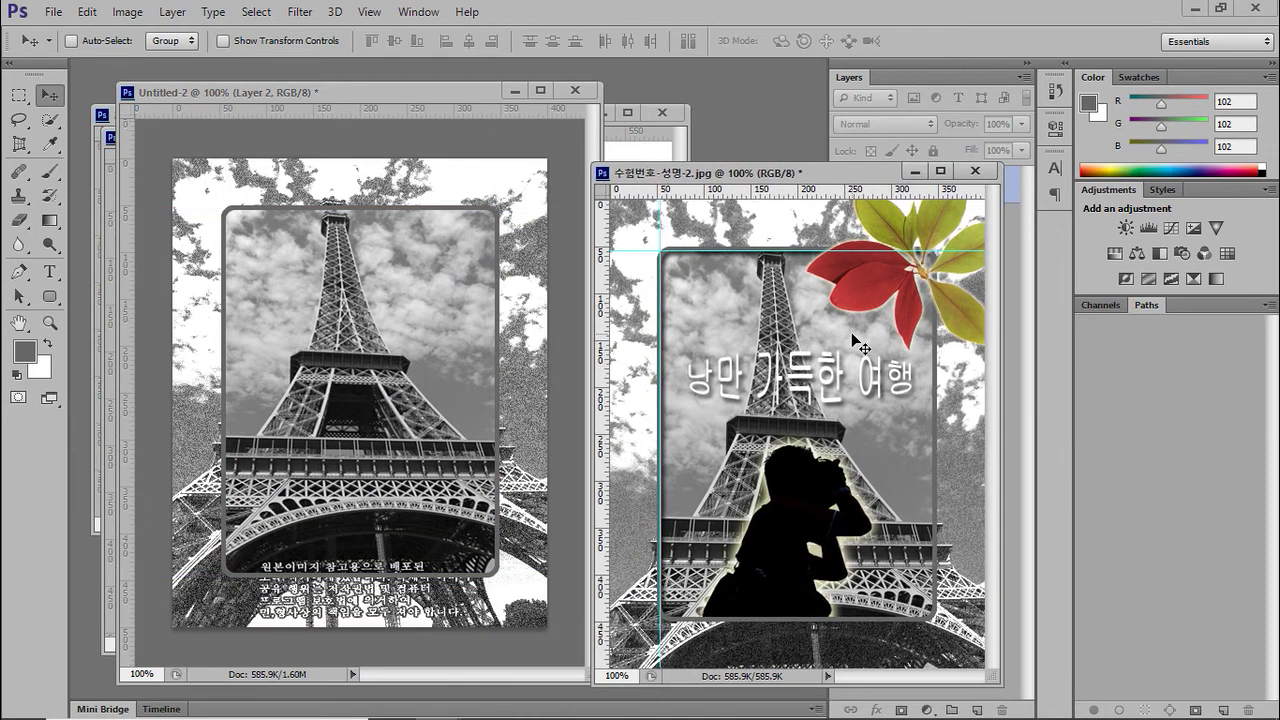
key("ctrl+semicolon")
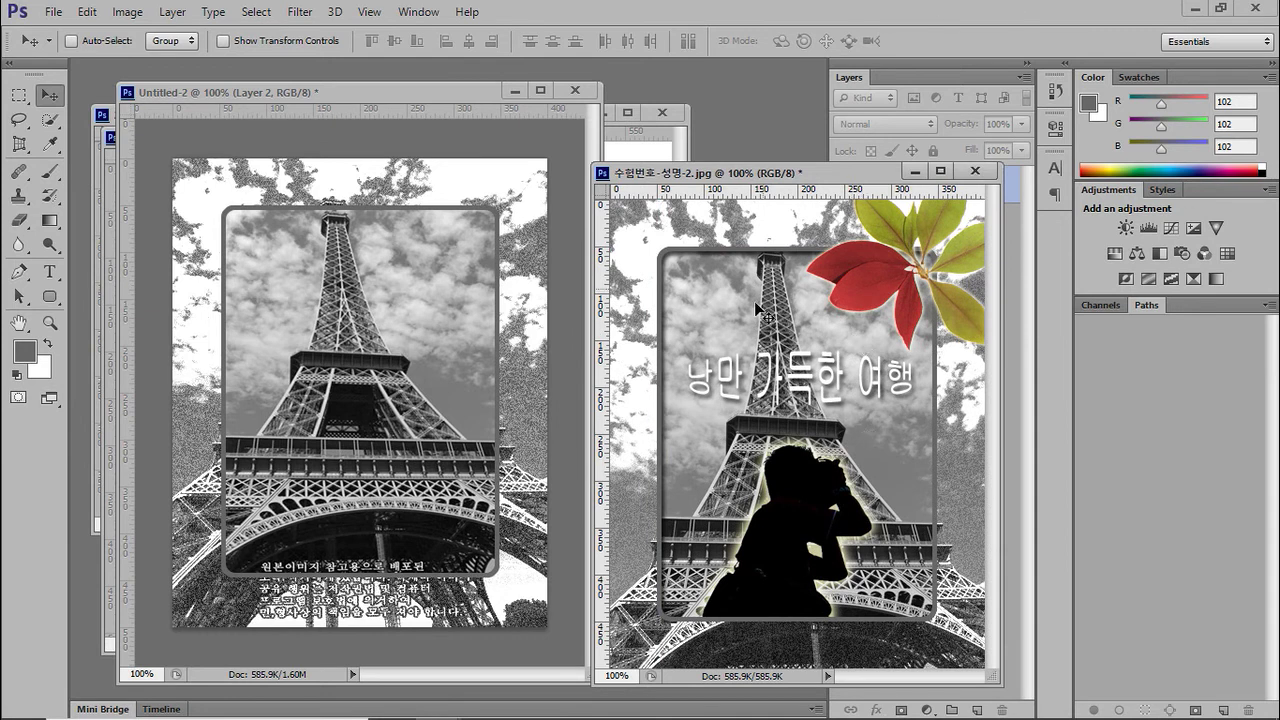
left_click_drag(726, 181, 660, 110)
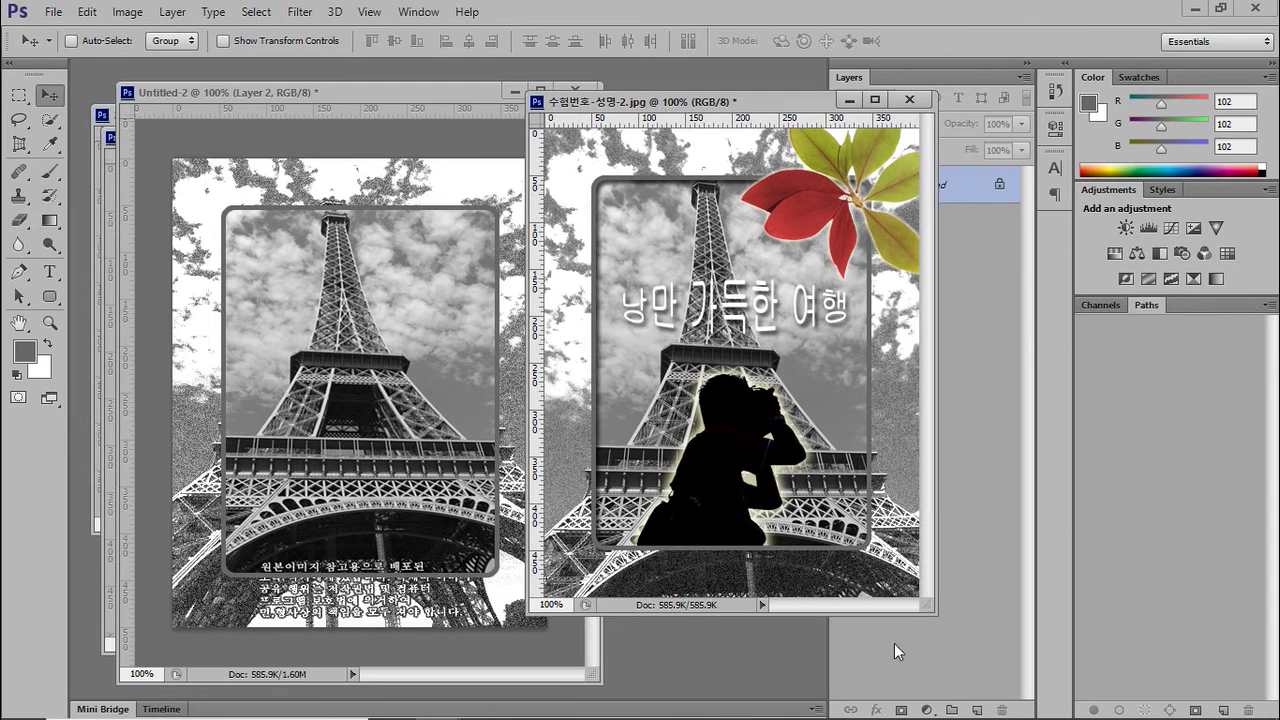
left_click_drag(926, 610, 985, 662)
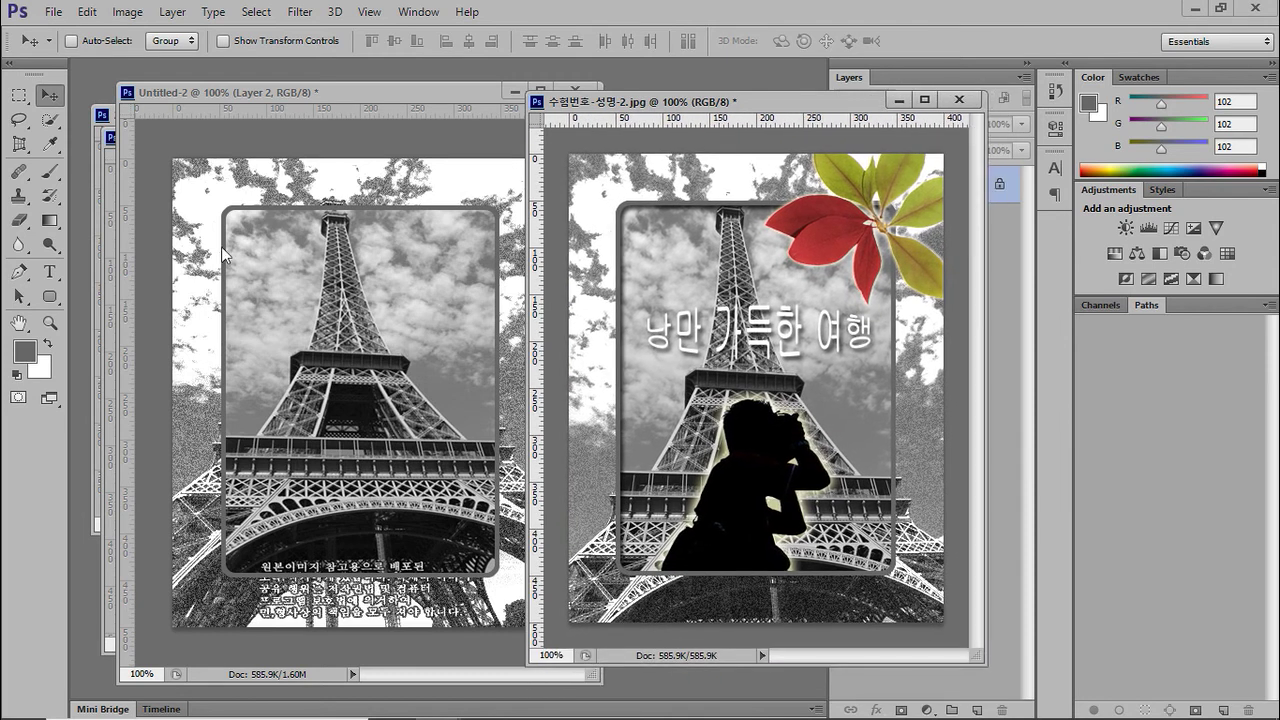
- Apply a Drop Shadow layer style with default settings to the border on Layer 2 of Untitled-2
left_click_drag(697, 114, 748, 237)
left_click_drag(435, 97, 435, 99)
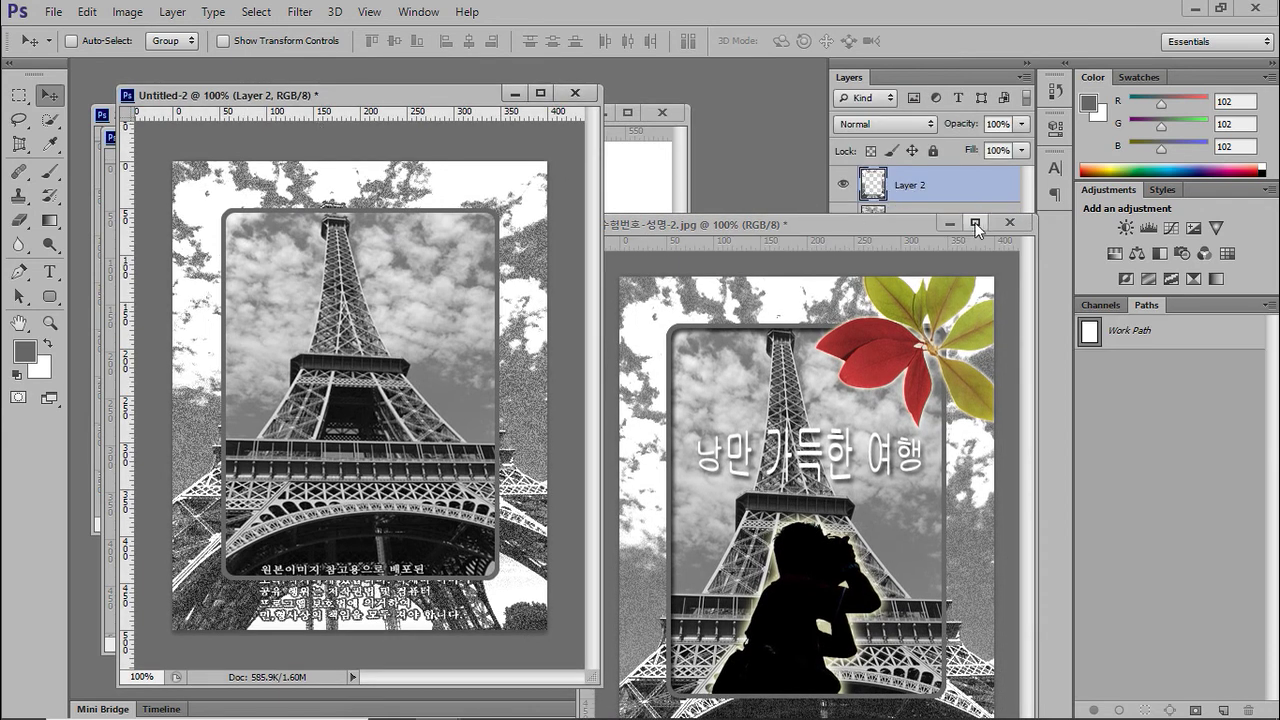
left_click_drag(881, 234, 777, 367)
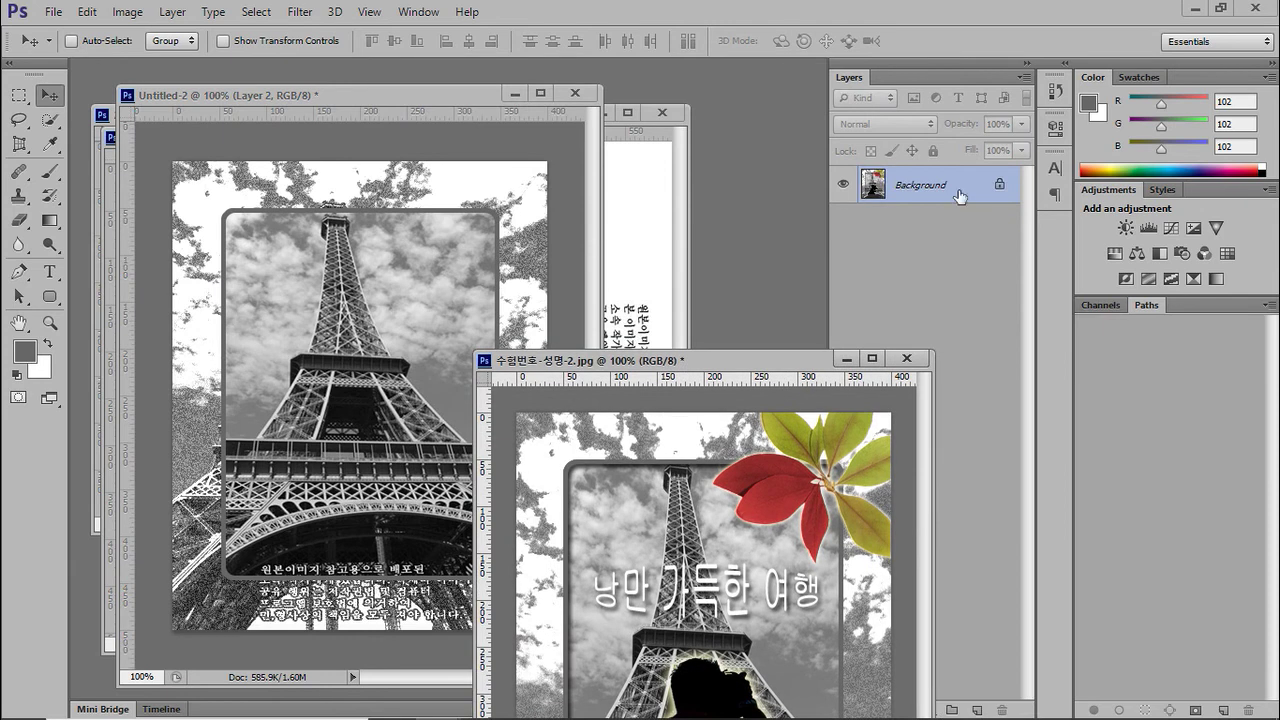
left_click(445, 97)
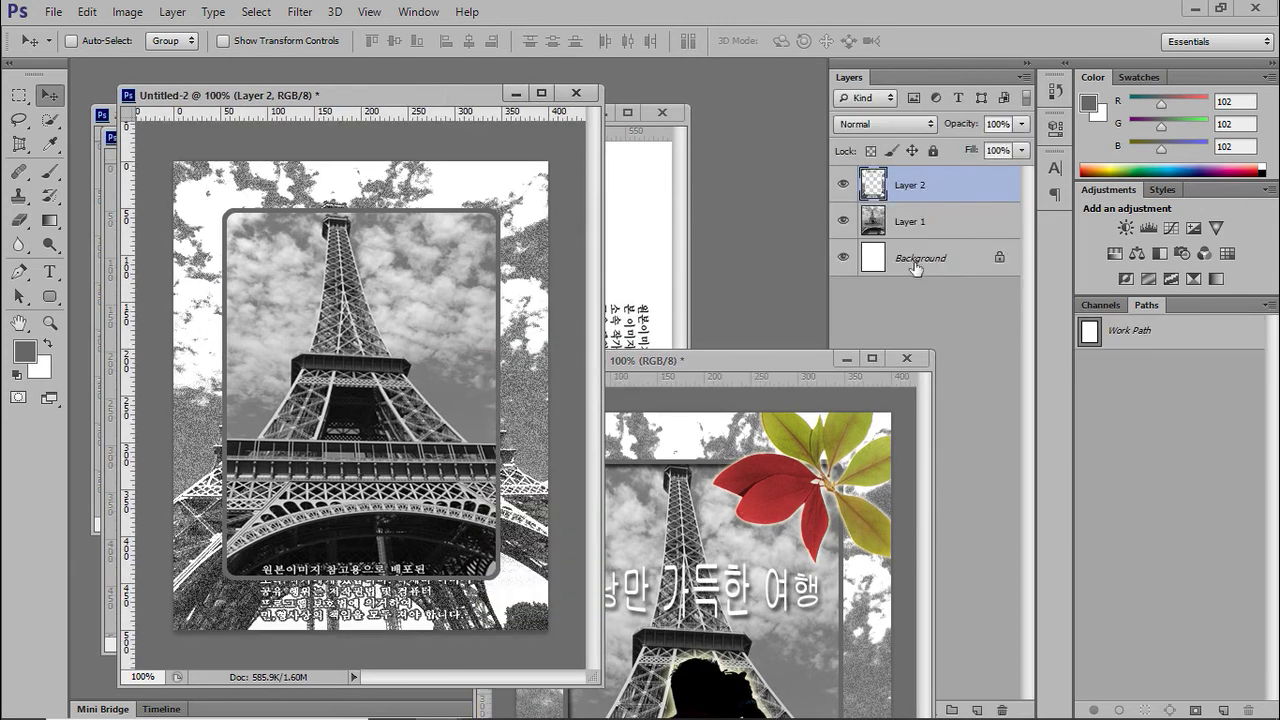
left_click_drag(945, 75, 843, 47)
left_click(777, 531)
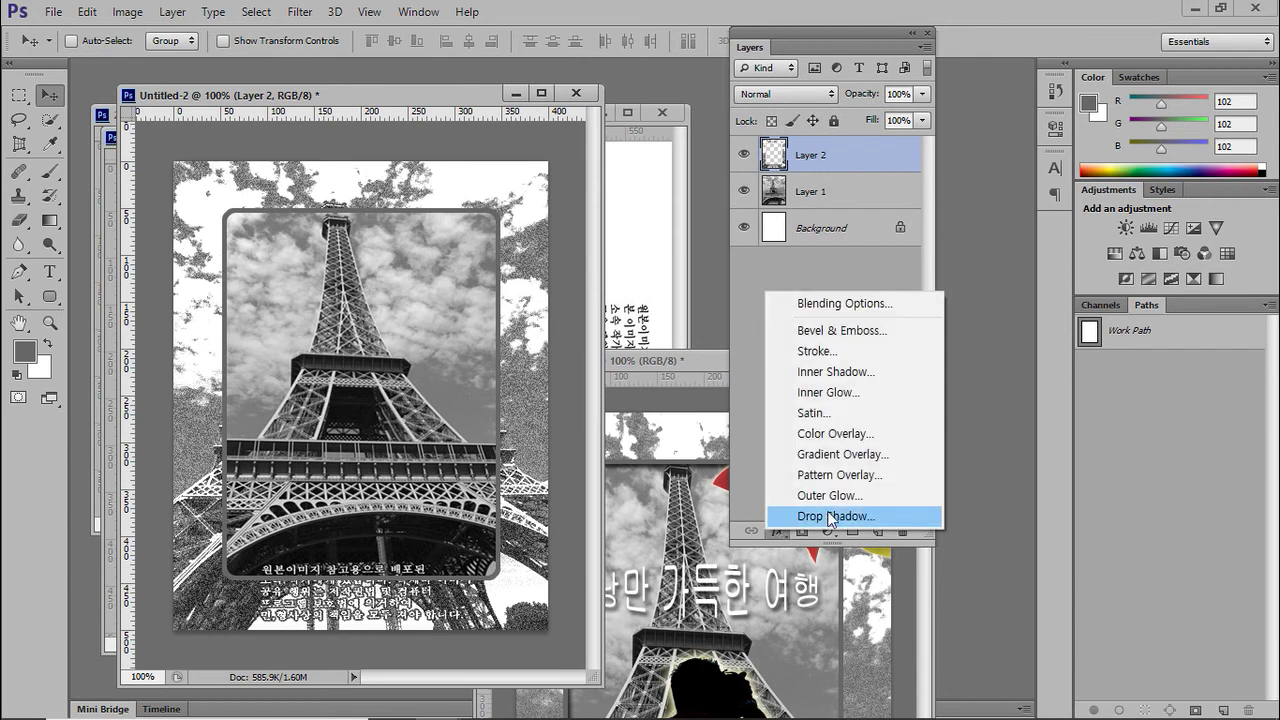
left_click(830, 515)
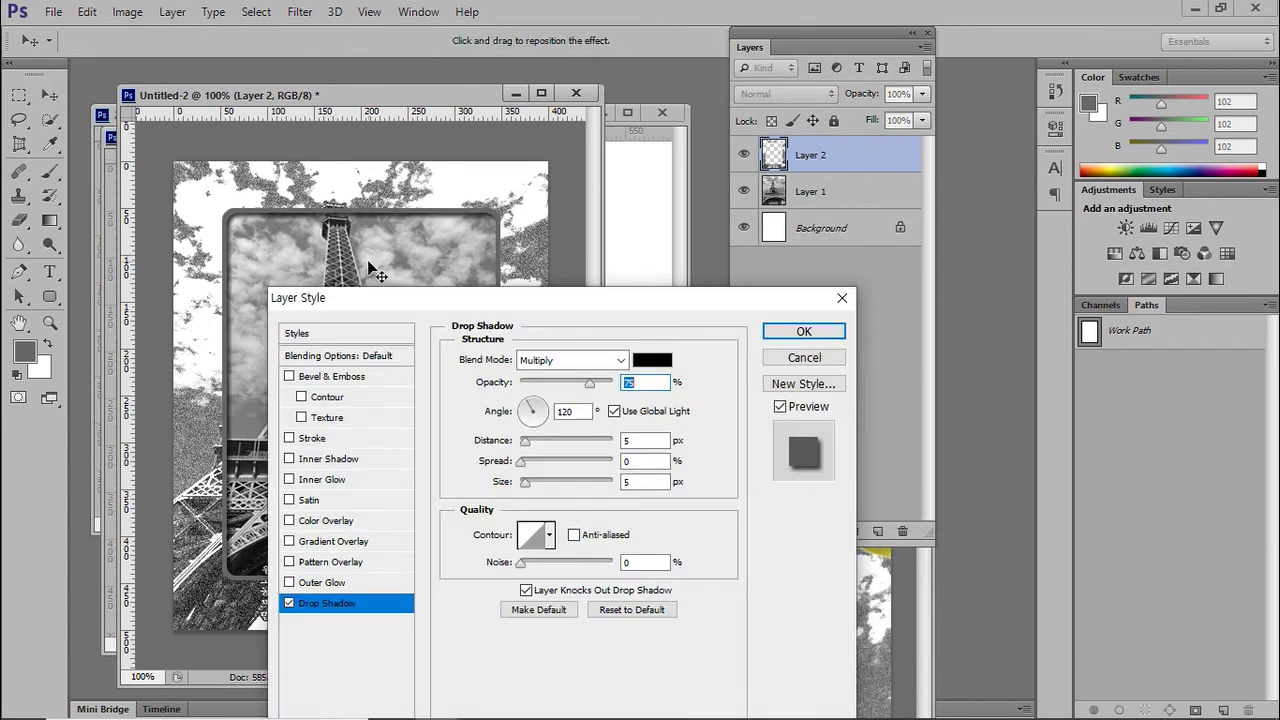
left_click(803, 331)
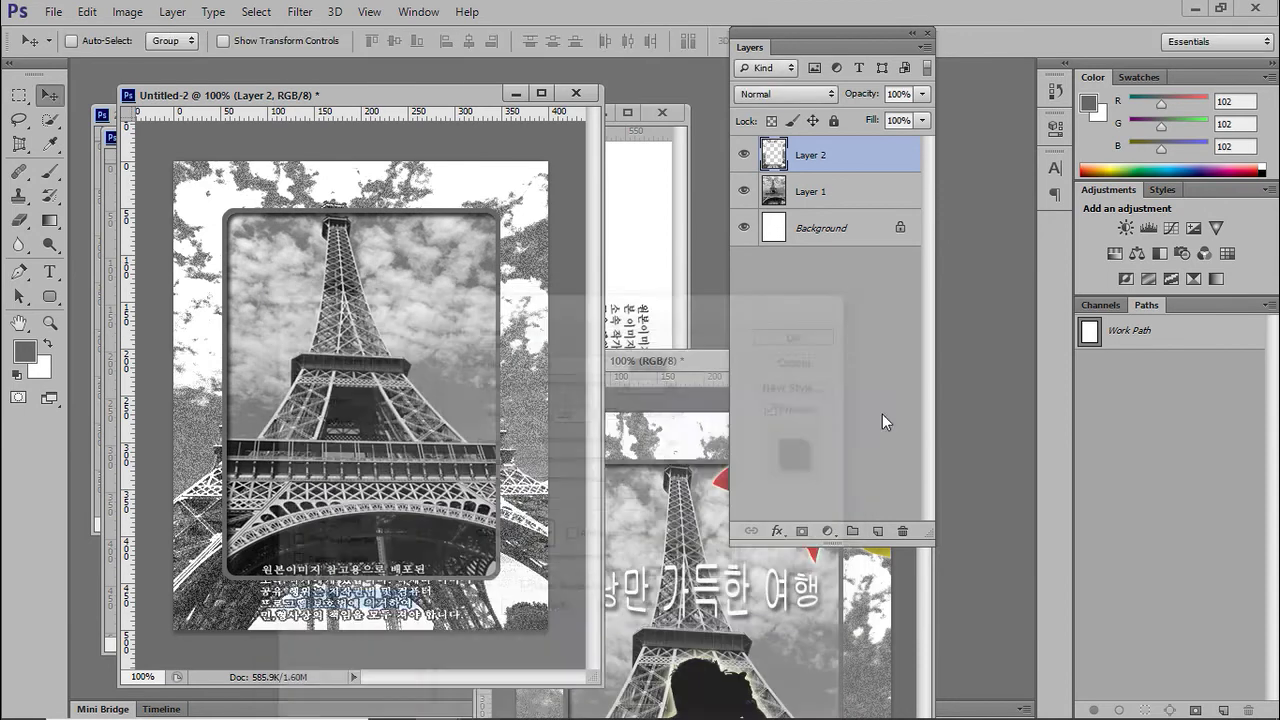
- Compare the shadowed border in Untitled-2 with the reference image and check the picture effect conditions on the PowerPoint slide
left_click_drag(654, 361, 741, 116)
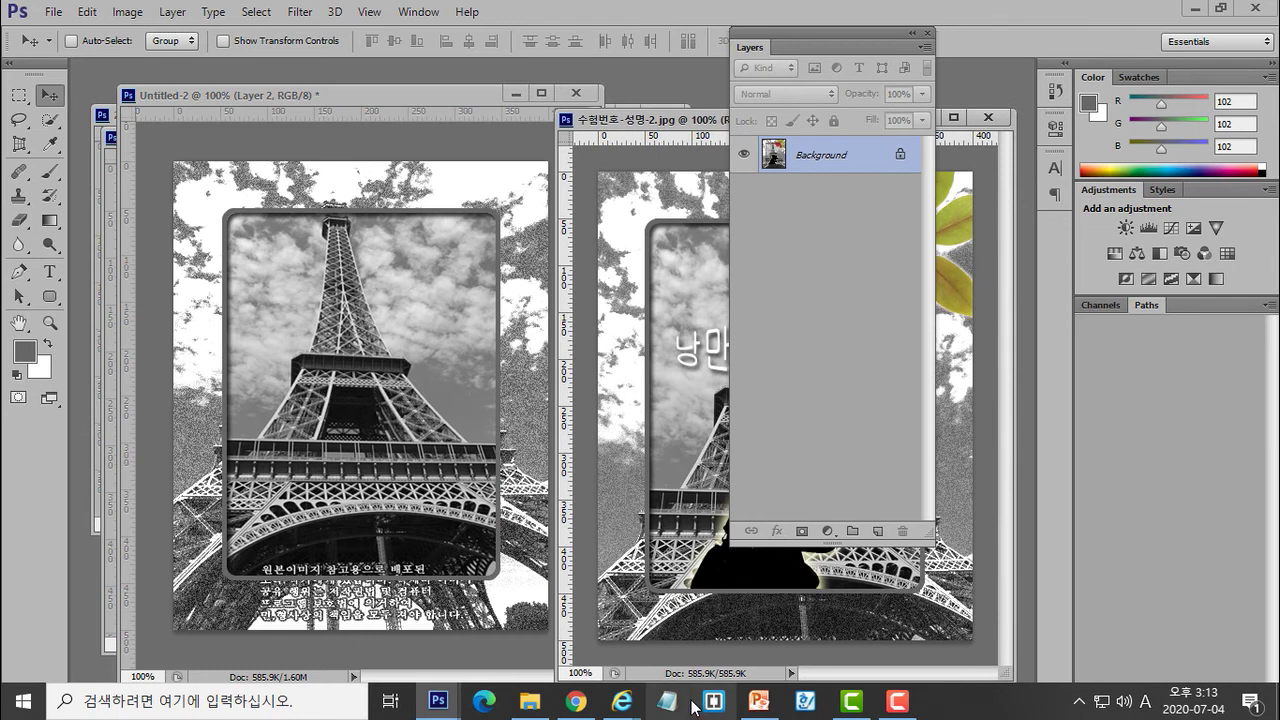
left_click_drag(823, 27, 1030, 118)
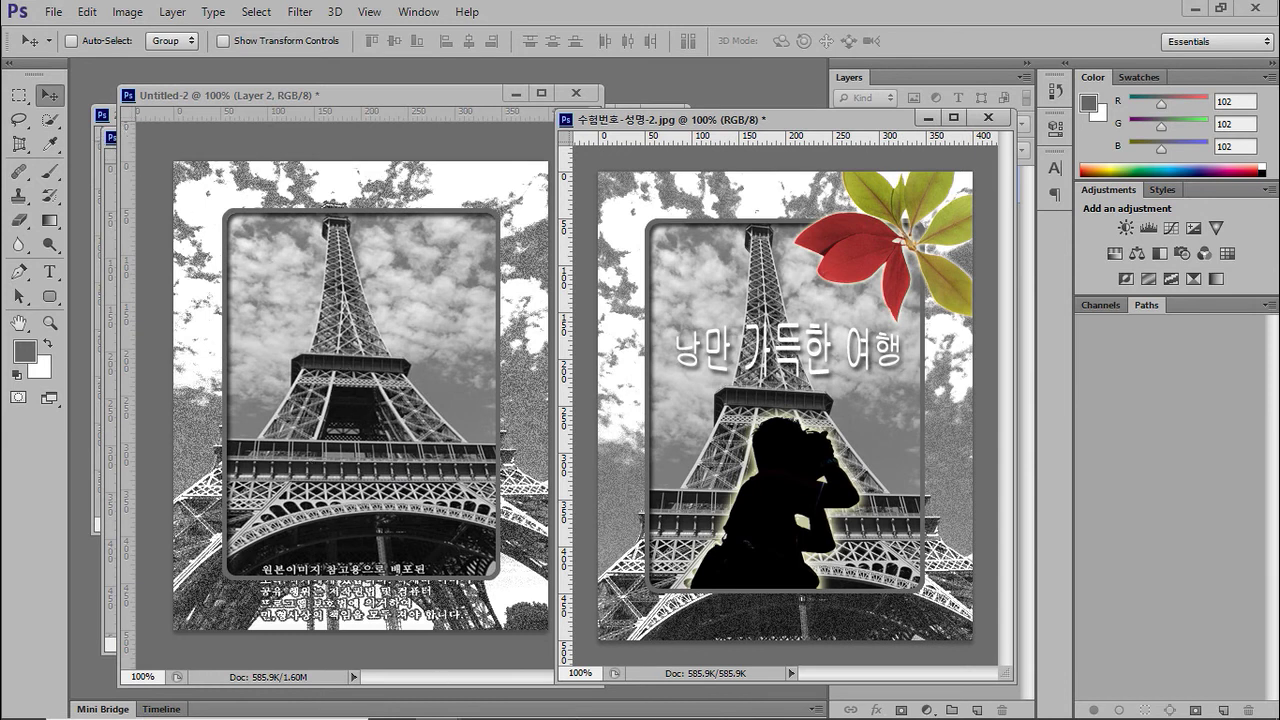
left_click(759, 700)
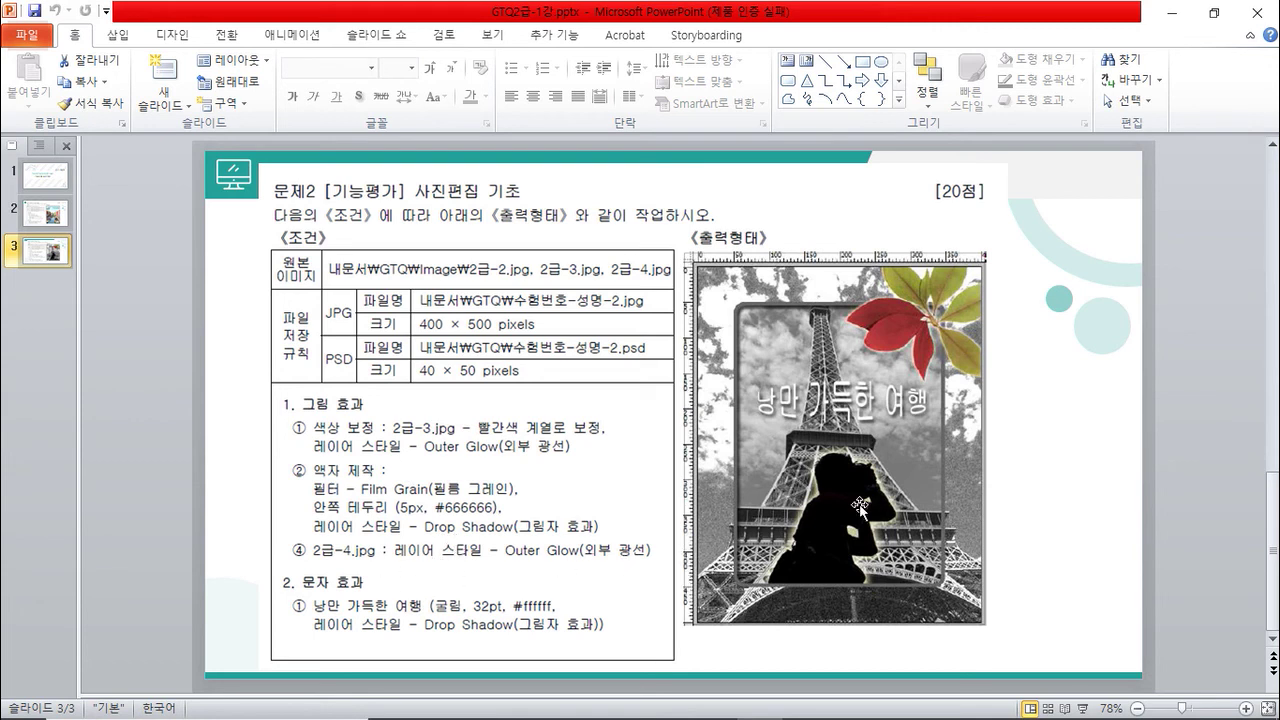
mouse_move(750, 715)
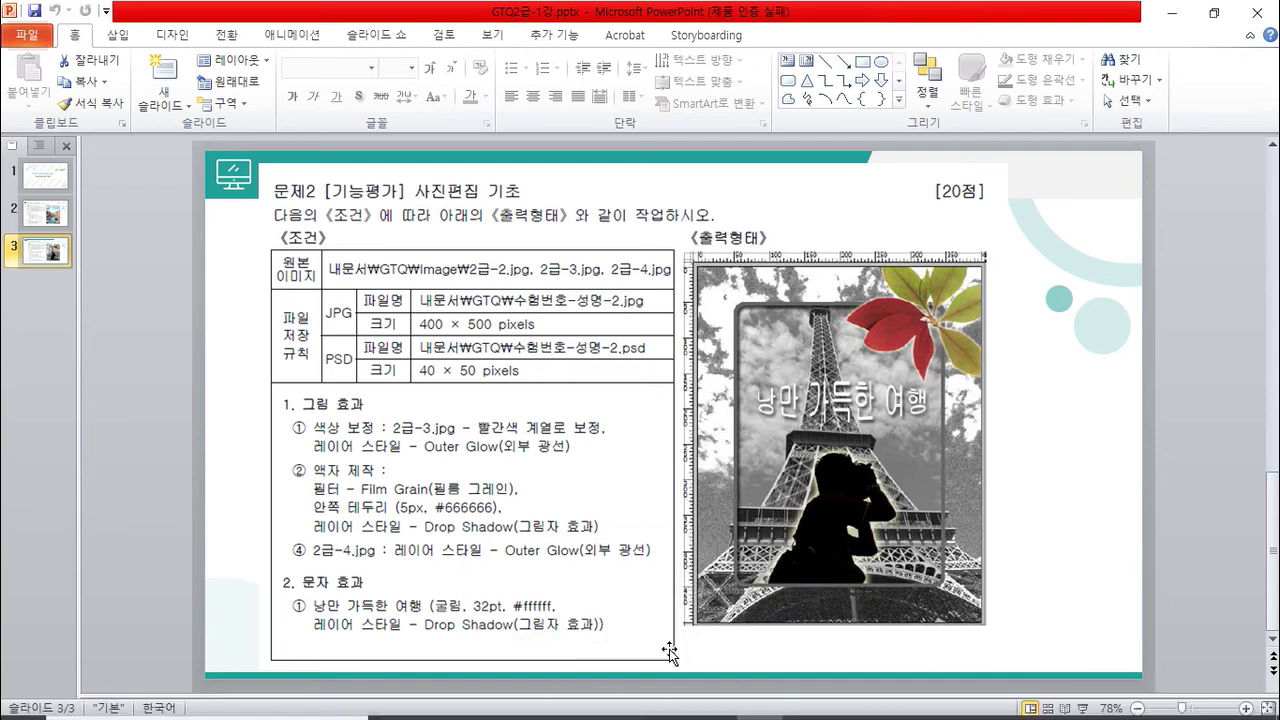
left_click(437, 711)
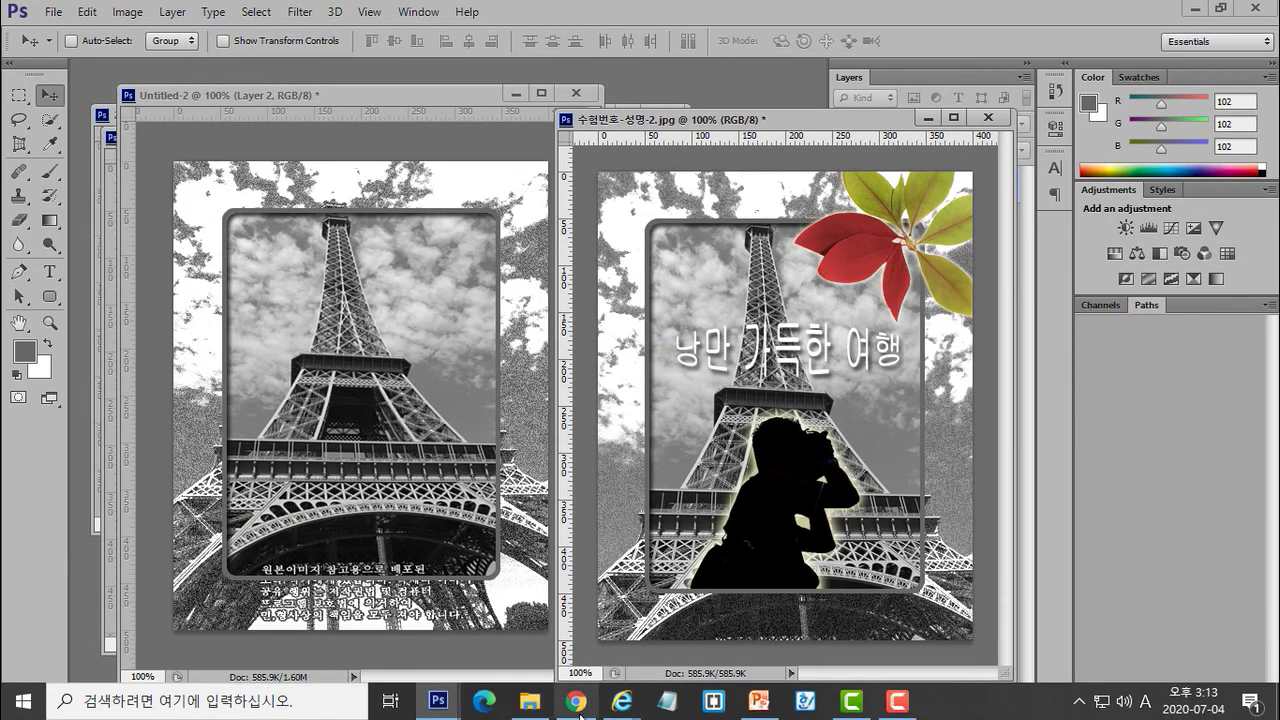
- Bring the photographer silhouette image 2급-4.jpg to the front and place its window beside the reference image
mouse_move(437, 705)
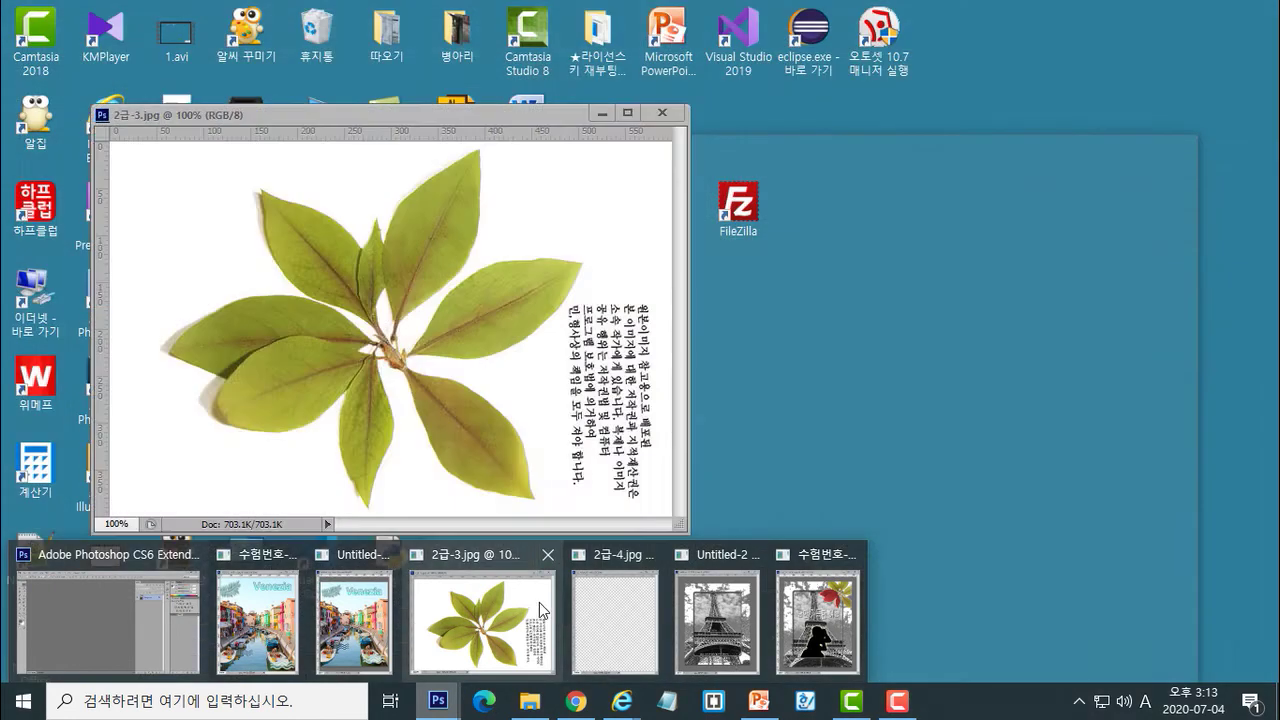
mouse_move(583, 609)
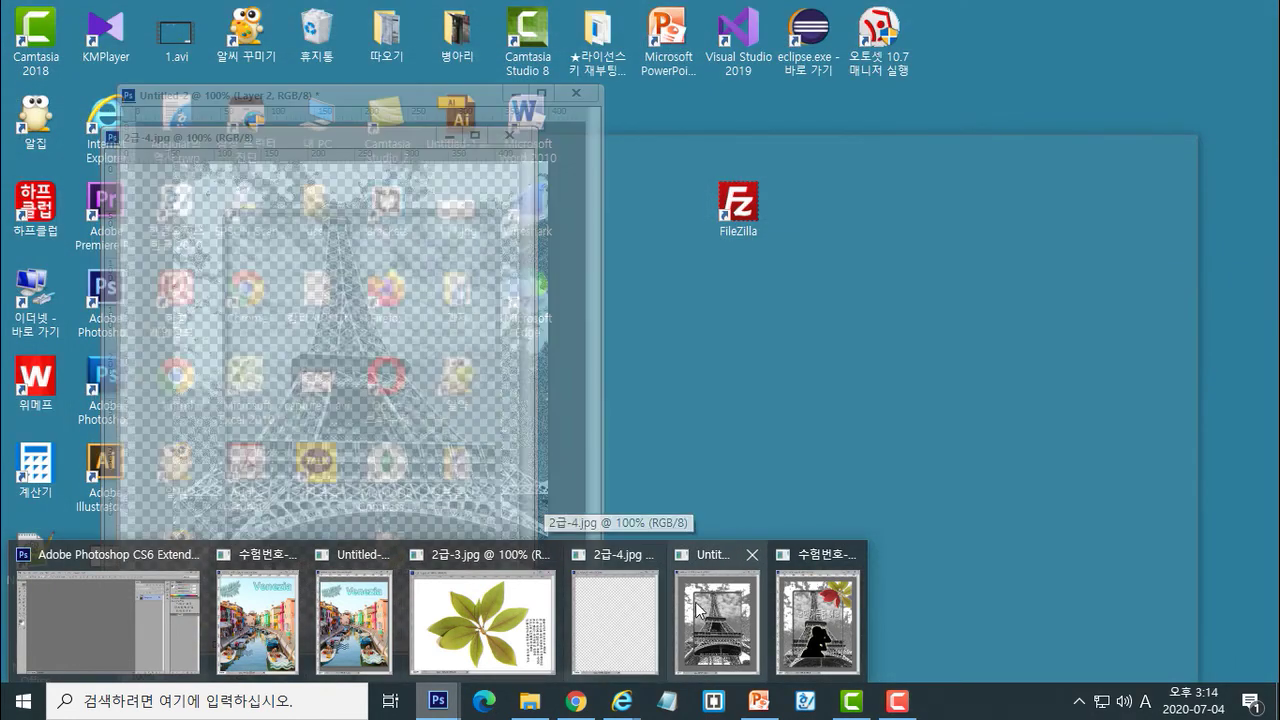
mouse_move(814, 614)
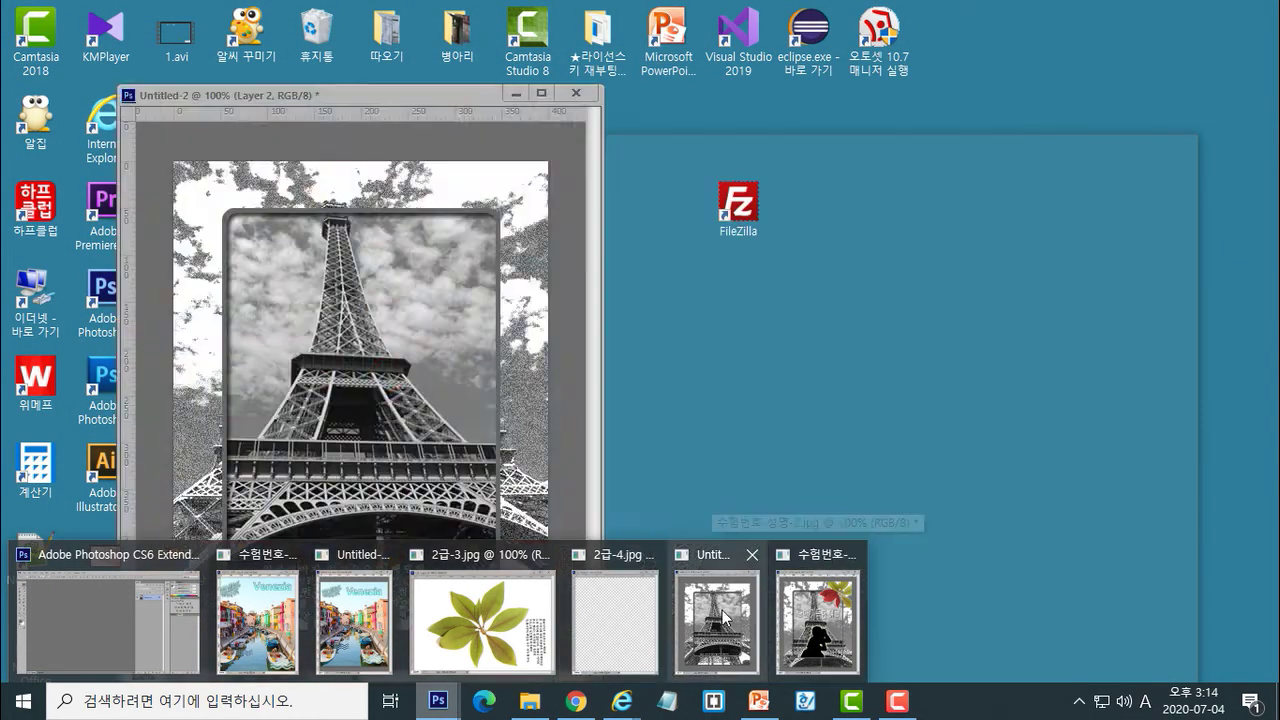
left_click(611, 615)
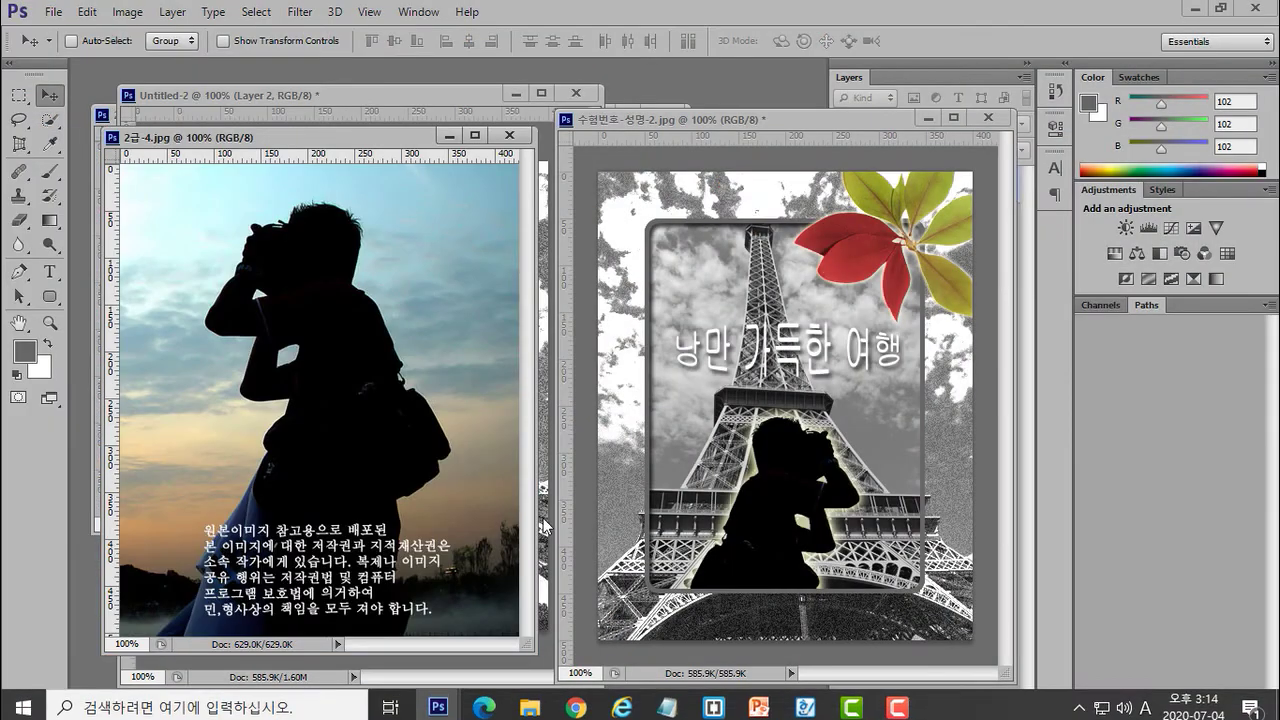
left_click_drag(232, 147, 306, 184)
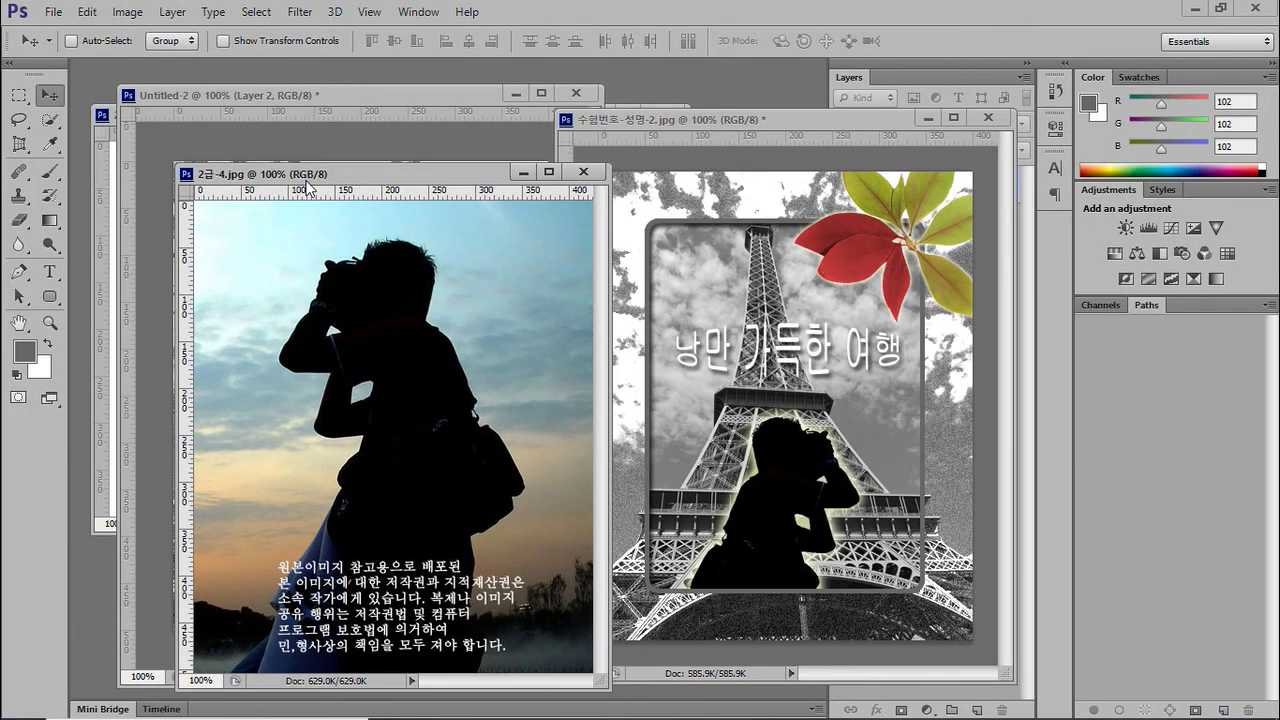
- Select the photographer's silhouette in 2급-4.jpg with the Quick Selection tool, from the head and arms to the lower body
left_click(19, 119)
left_click(134, 70)
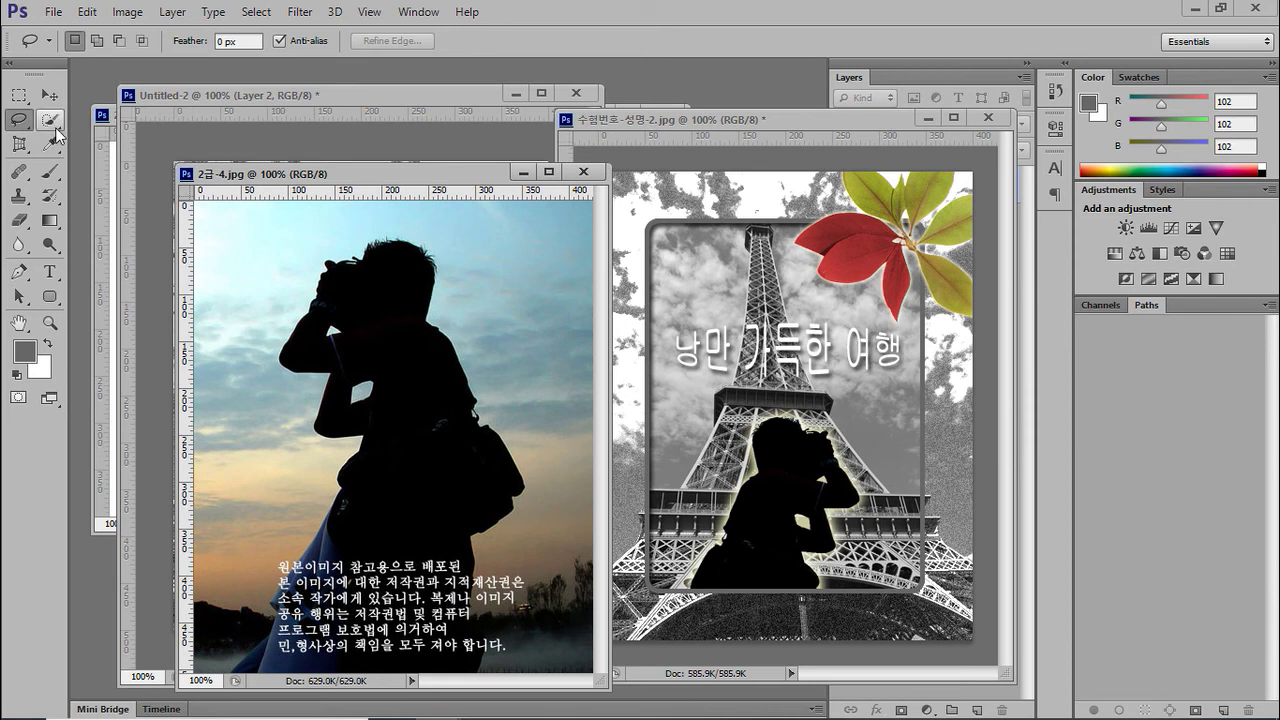
left_click(48, 119)
left_click(106, 119)
left_click_drag(428, 277, 371, 276)
mouse_move(363, 347)
left_mouse_down()
mouse_move(397, 352)
mouse_move(420, 384)
mouse_move(427, 519)
left_mouse_up()
mouse_move(400, 566)
left_mouse_down()
mouse_move(440, 572)
mouse_move(360, 592)
mouse_move(440, 570)
mouse_move(310, 580)
left_mouse_up()
mouse_move(440, 570)
left_mouse_down()
mouse_move(300, 578)
mouse_move(420, 570)
left_mouse_up()
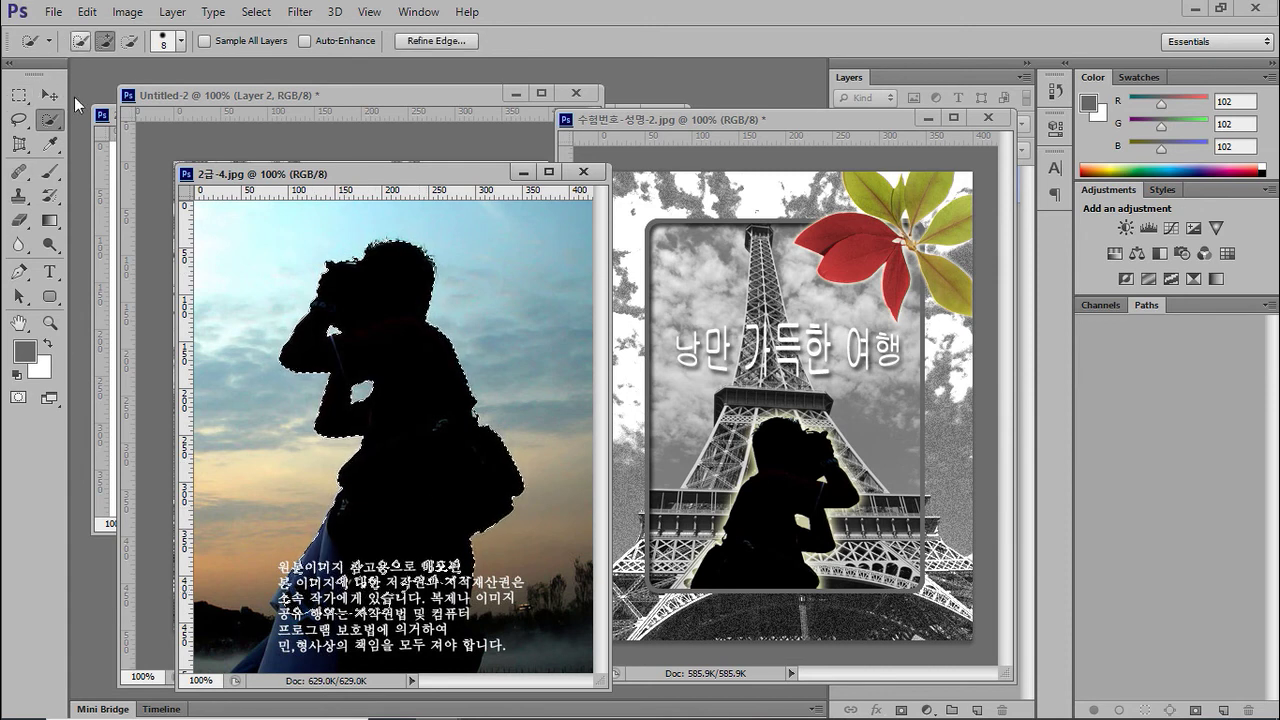
- Subtract a rectangular area across the lower end of 2급-4.jpg from the silhouette selection
left_click(19, 95)
left_click(119, 41)
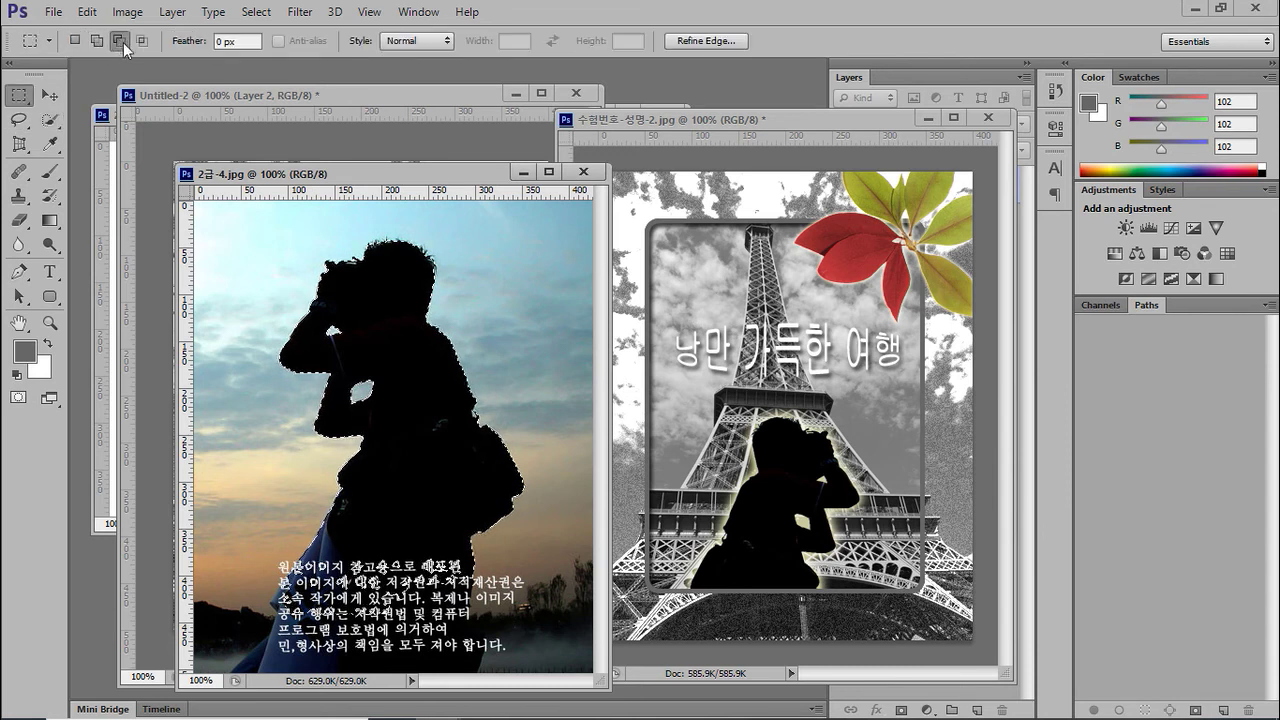
left_click_drag(233, 580, 530, 675)
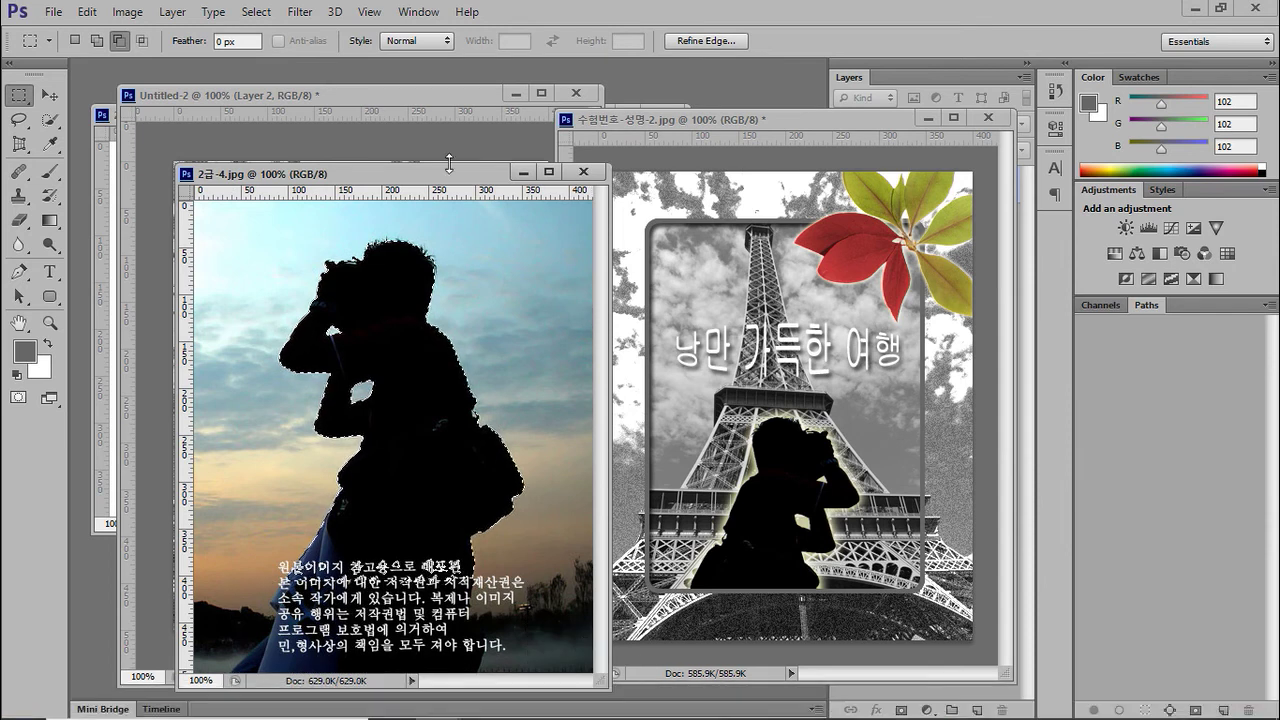
- Copy the selected silhouette from 2급-4.jpg into Untitled-2 over the tower, and minimize the source image
left_click_drag(436, 178, 667, 215)
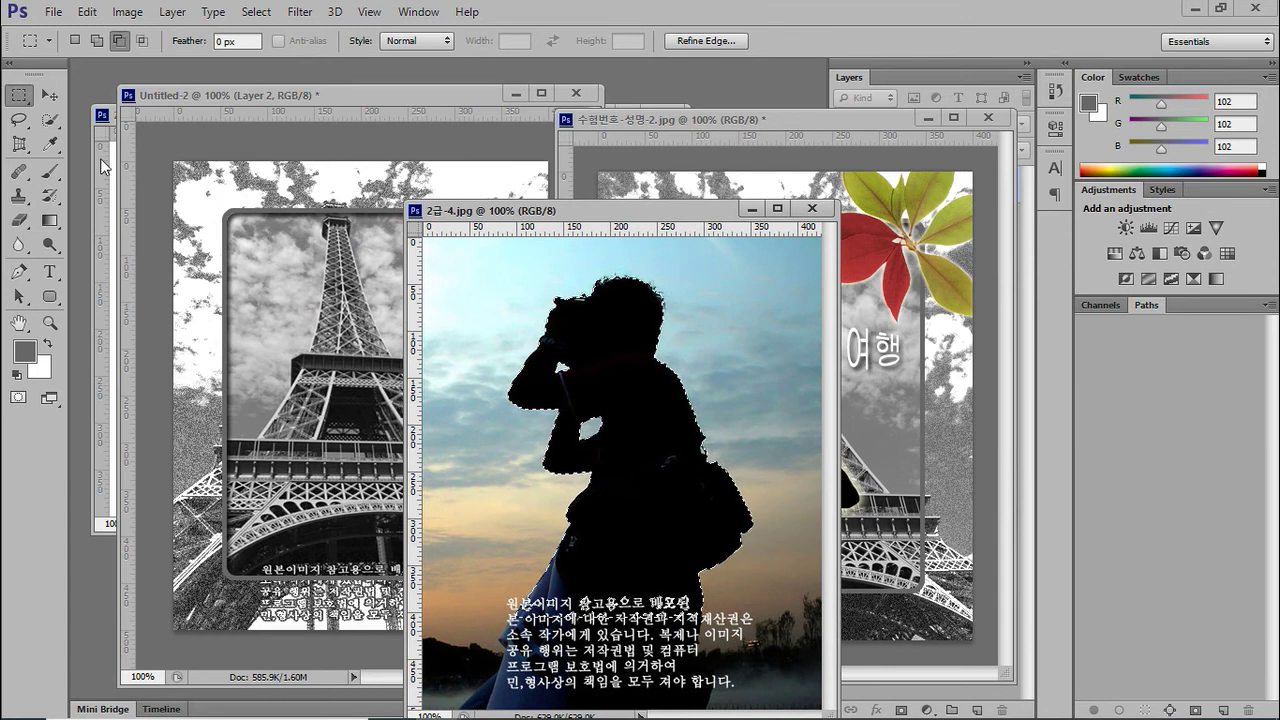
left_click(48, 94)
left_click_drag(606, 368, 336, 366)
left_click(750, 210)
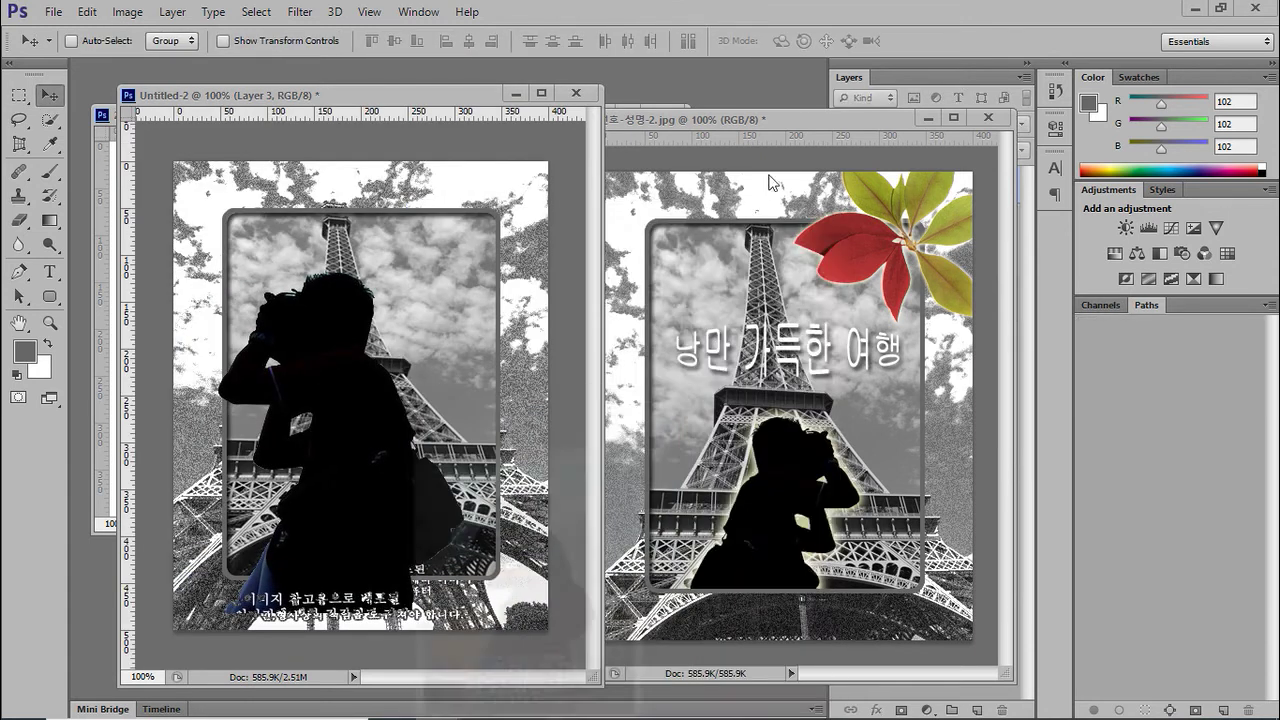
- Flip the silhouette on Layer 3 horizontally
left_click(87, 12)
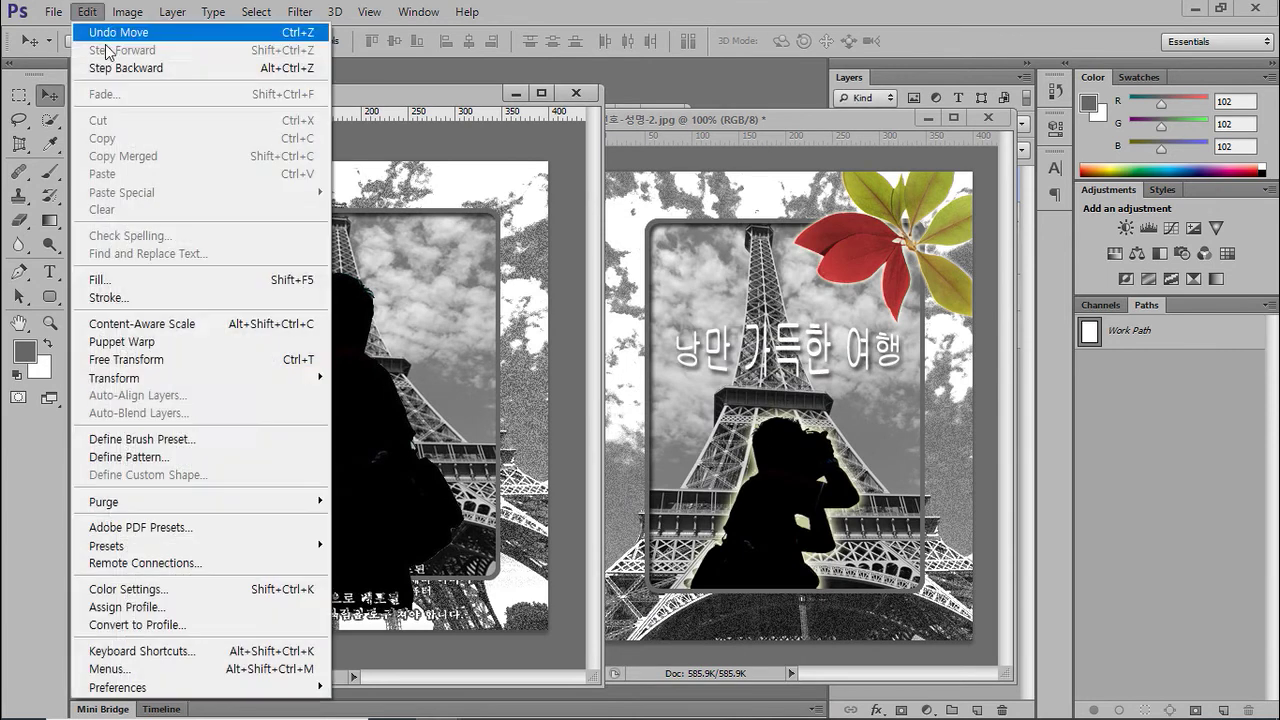
mouse_move(242, 378)
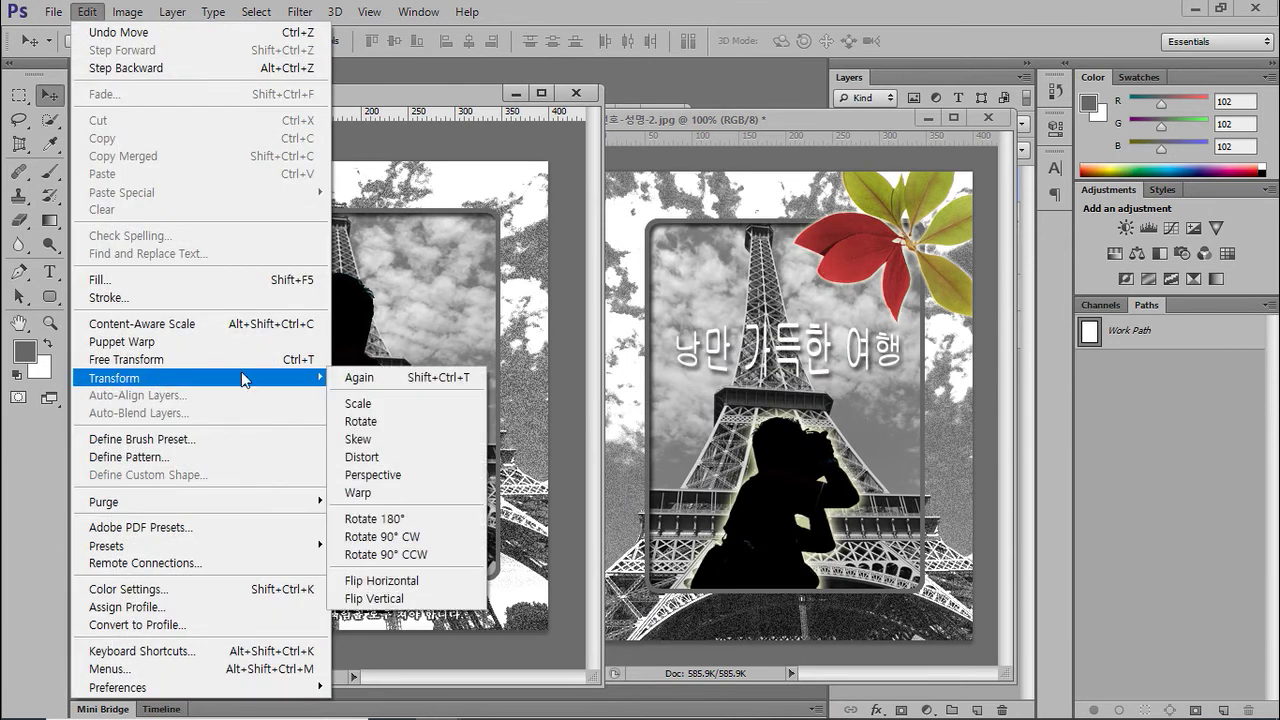
left_click(400, 580)
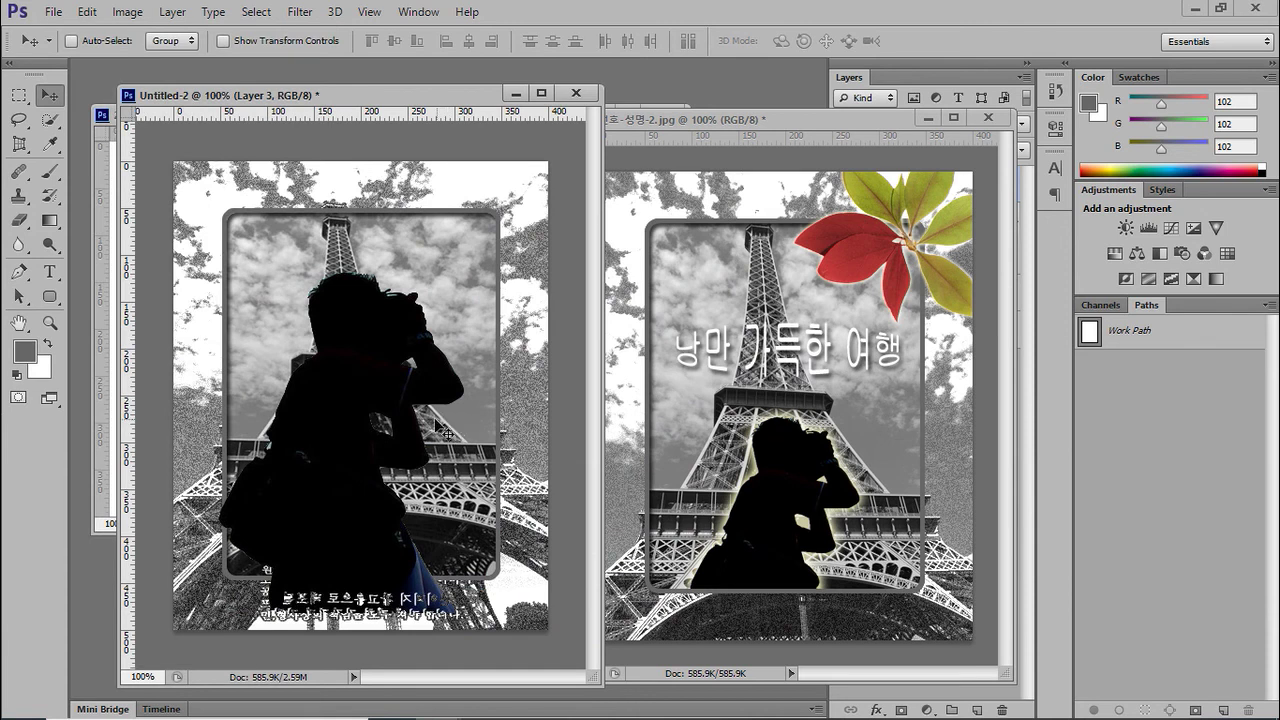
- Scale the silhouette on Layer 3 to about 71% and place it over the tower's lower part
key("ctrl+t")
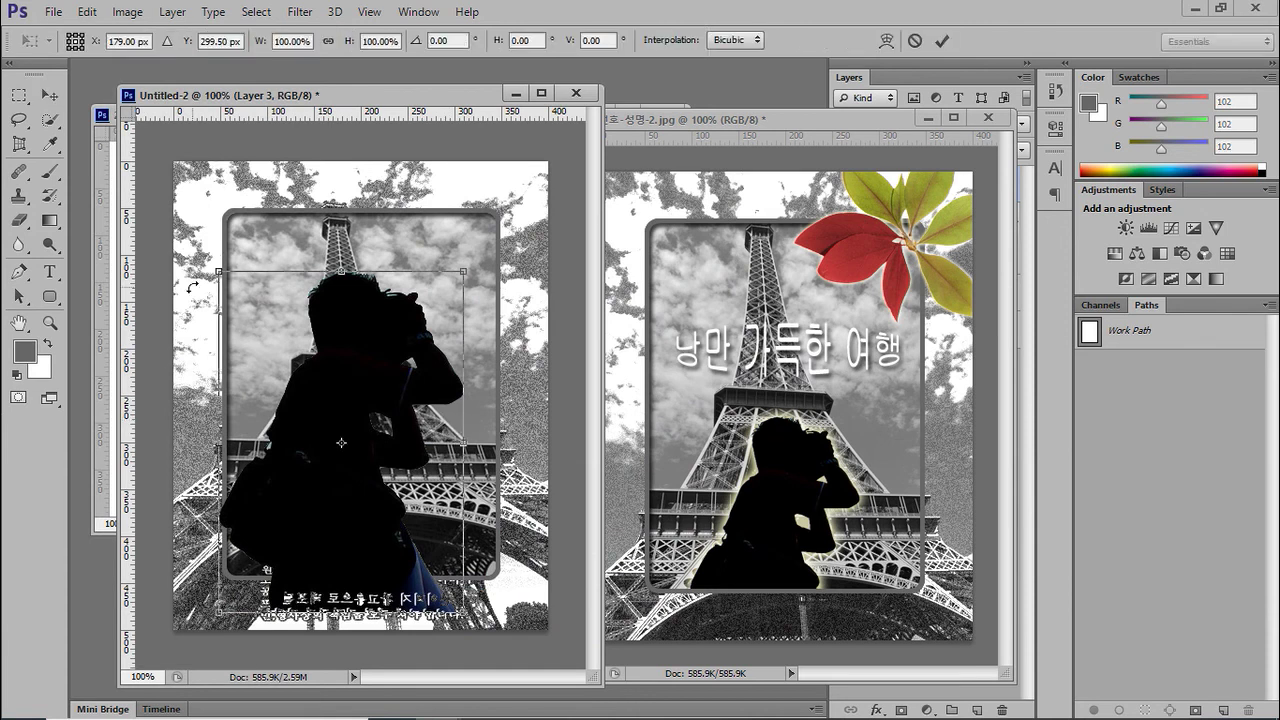
left_click_drag(214, 273, 301, 433)
left_click_drag(404, 568, 358, 551)
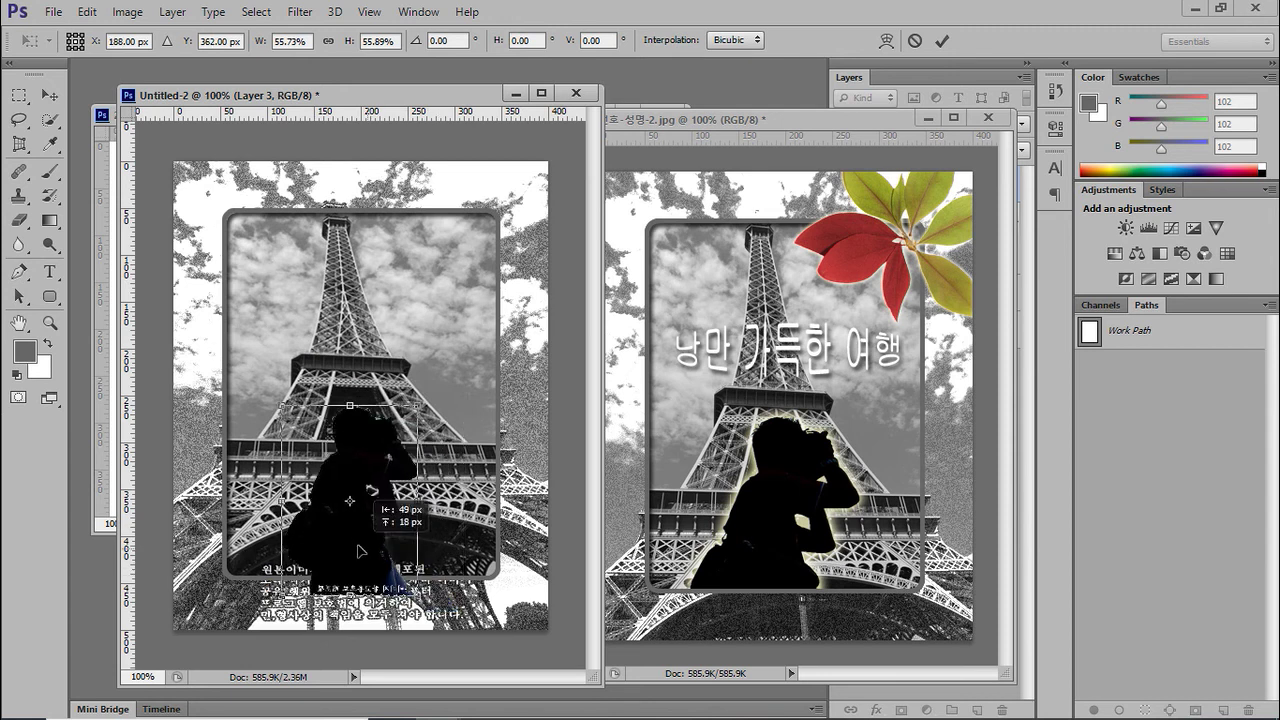
left_click_drag(419, 406, 497, 383)
left_click_drag(410, 420, 404, 447)
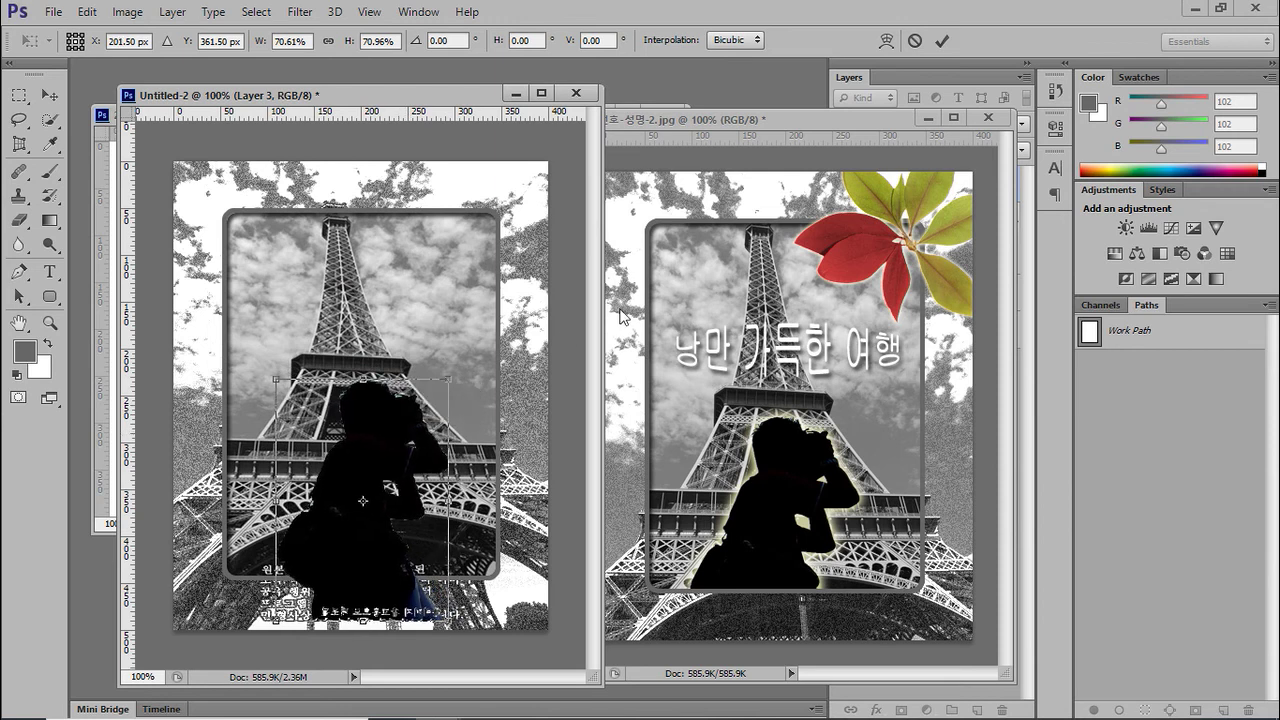
left_click(943, 42)
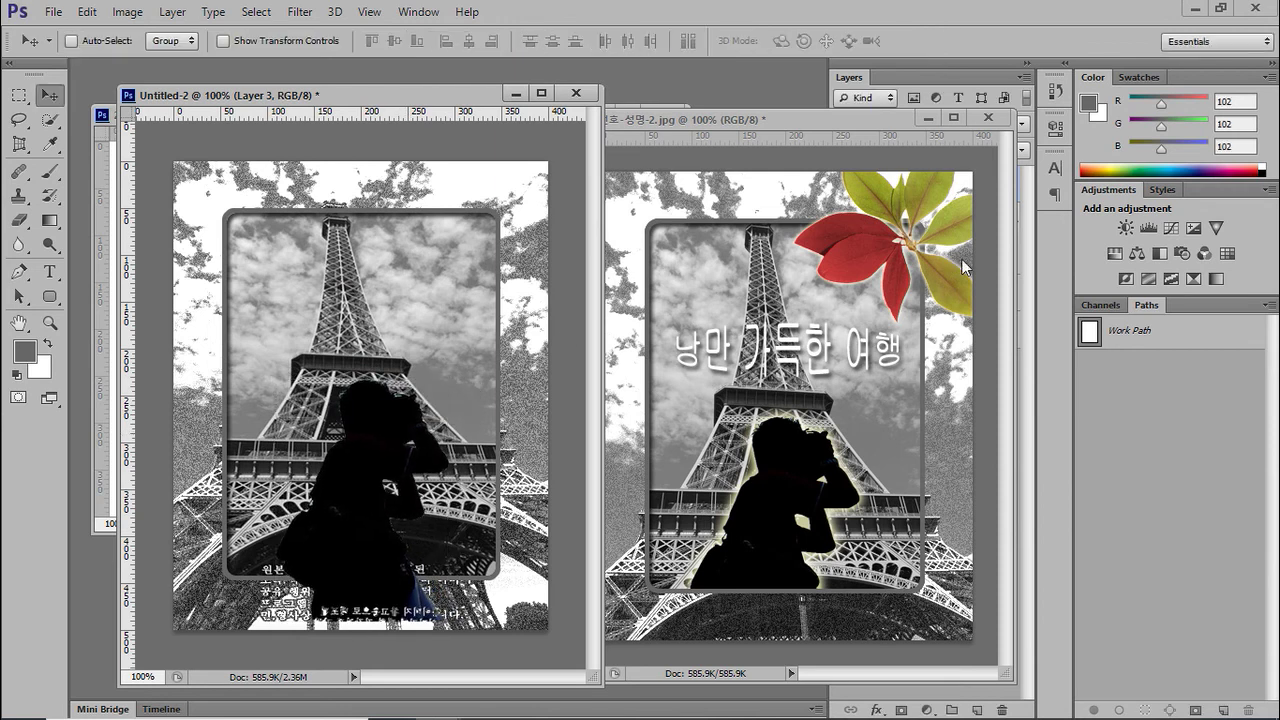
- Minimize the reference image and apply an Outer Glow layer style to Layer 3, slightly enlarging the glow size
left_click(925, 116)
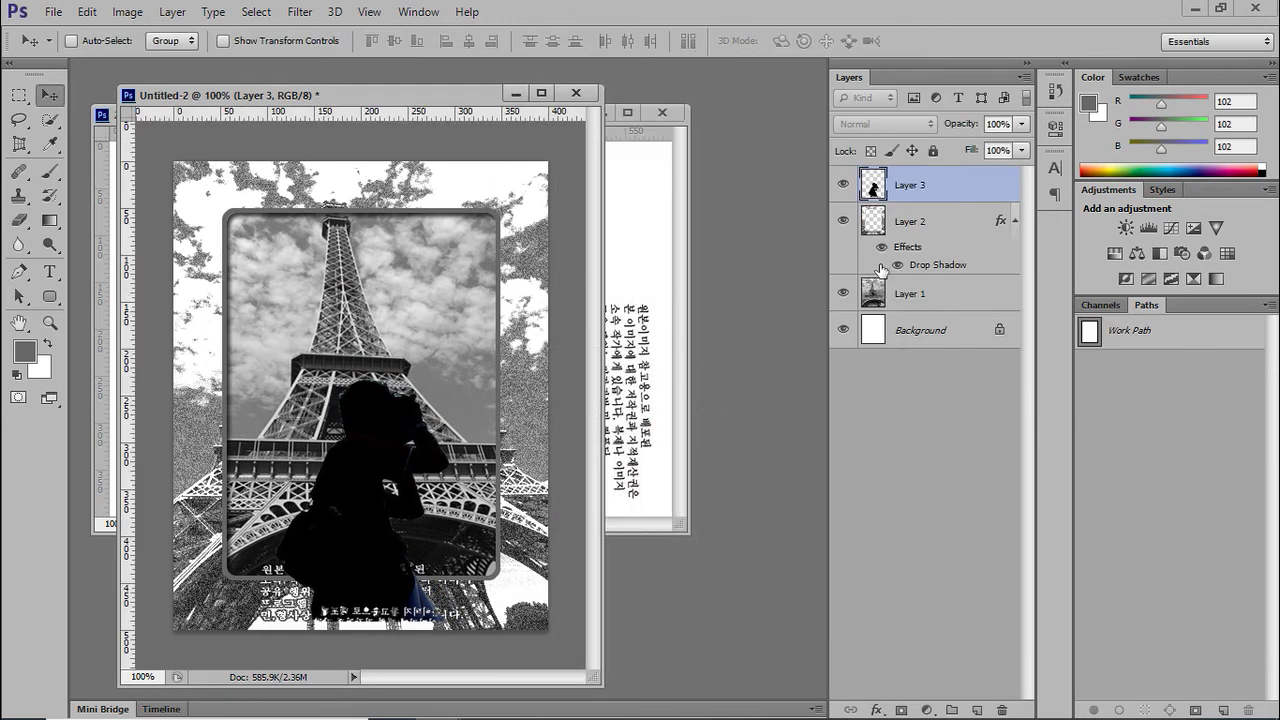
left_click(877, 709)
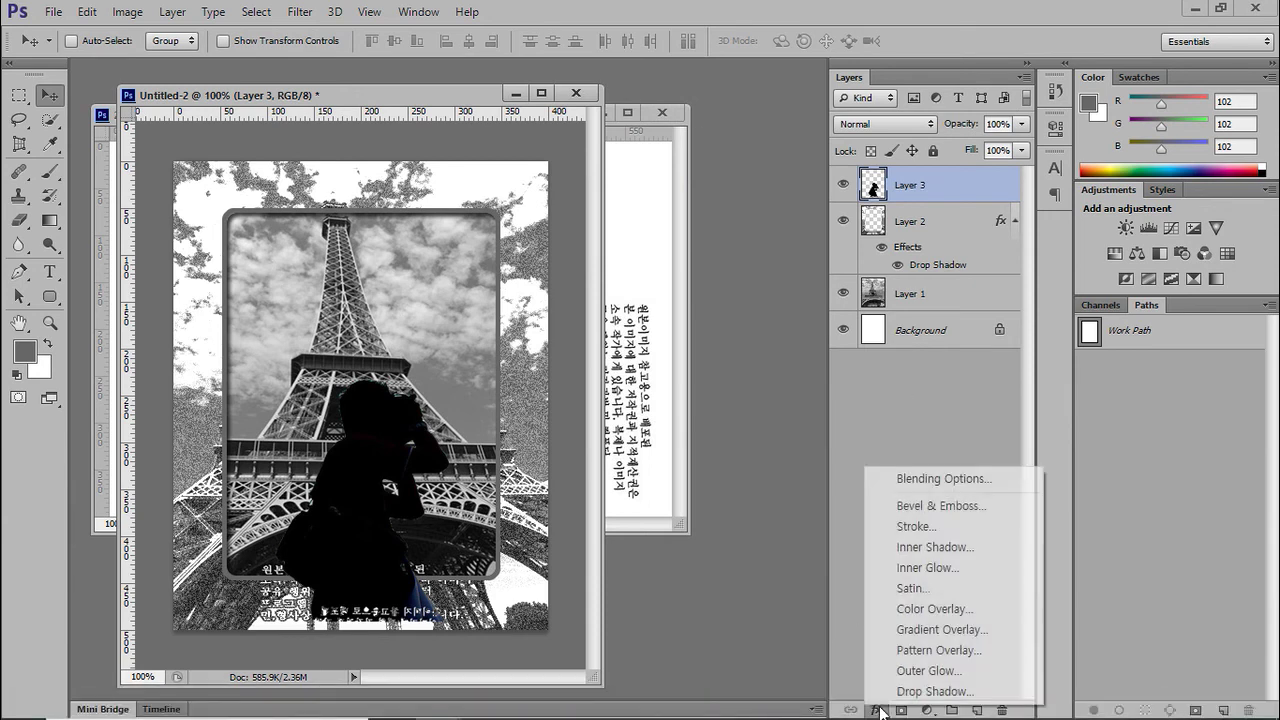
left_click(922, 672)
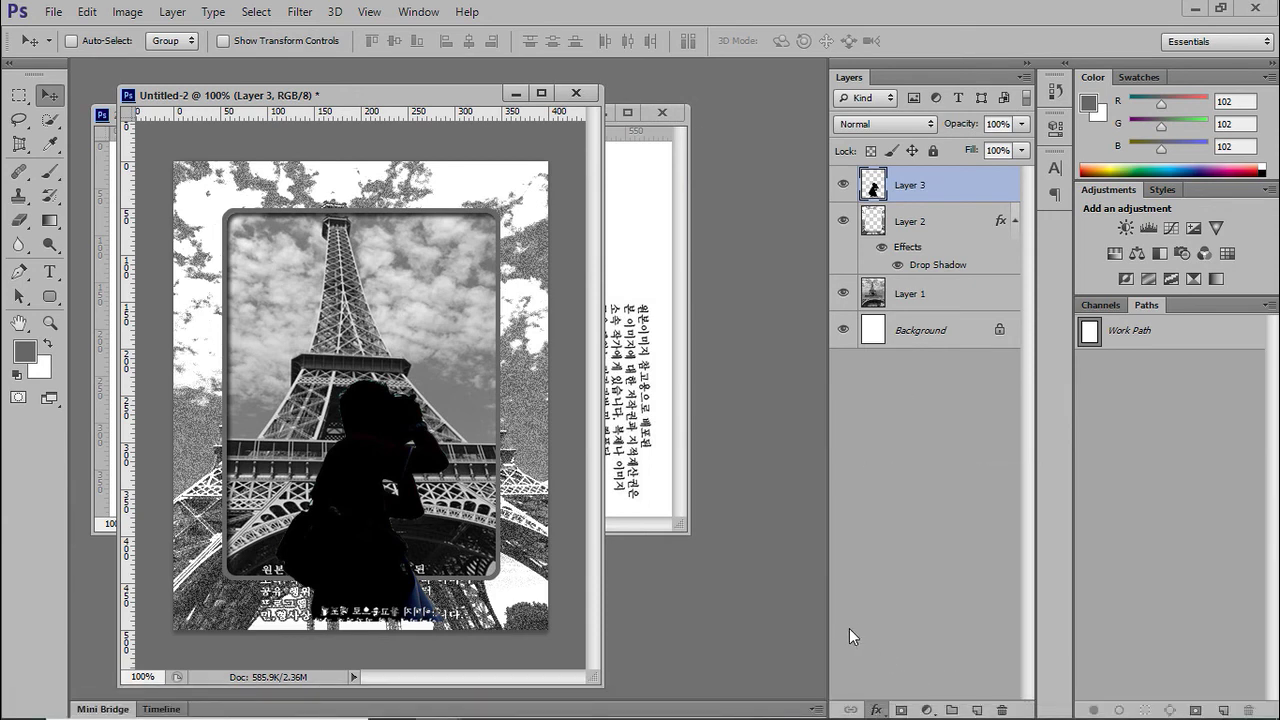
left_click_drag(640, 297, 879, 437)
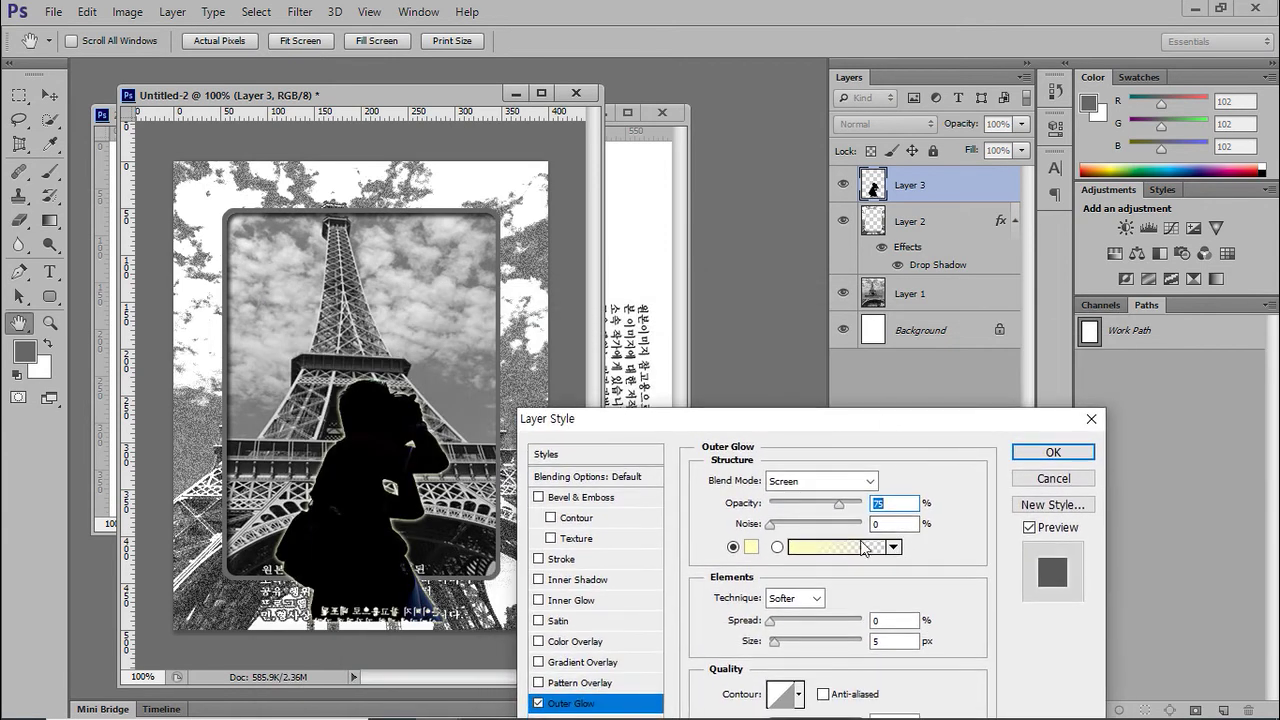
left_click_drag(758, 431, 709, 153)
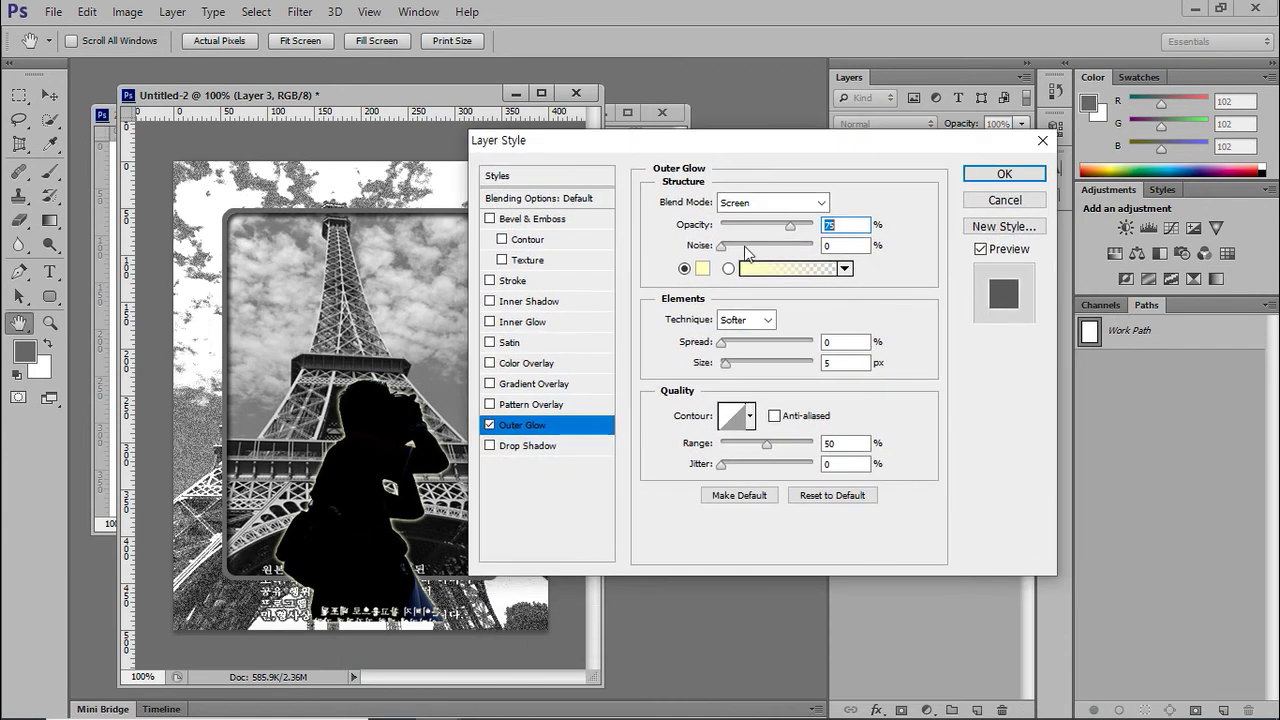
left_click_drag(726, 368, 730, 363)
left_click(970, 175)
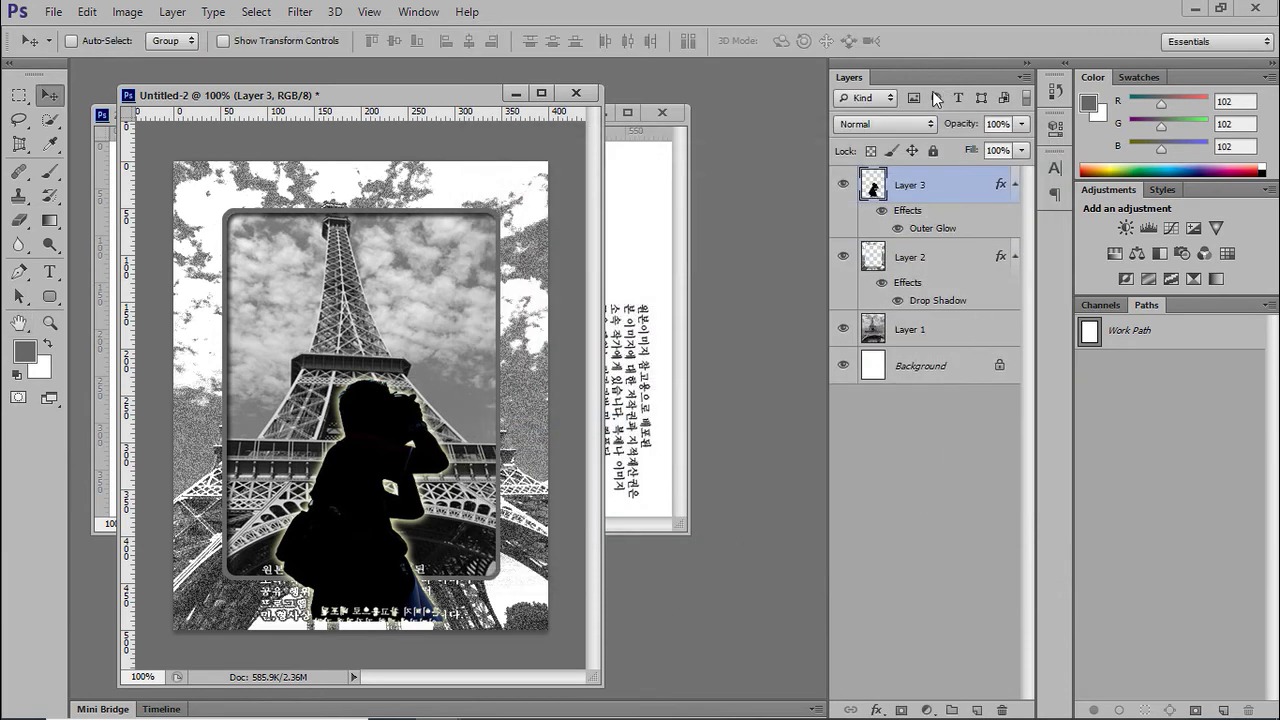
- Rearrange and shorten the Layers panel, and move Layer 3 beneath Layer 2 so the silhouette sits behind the frame
left_click_drag(907, 70, 769, 94)
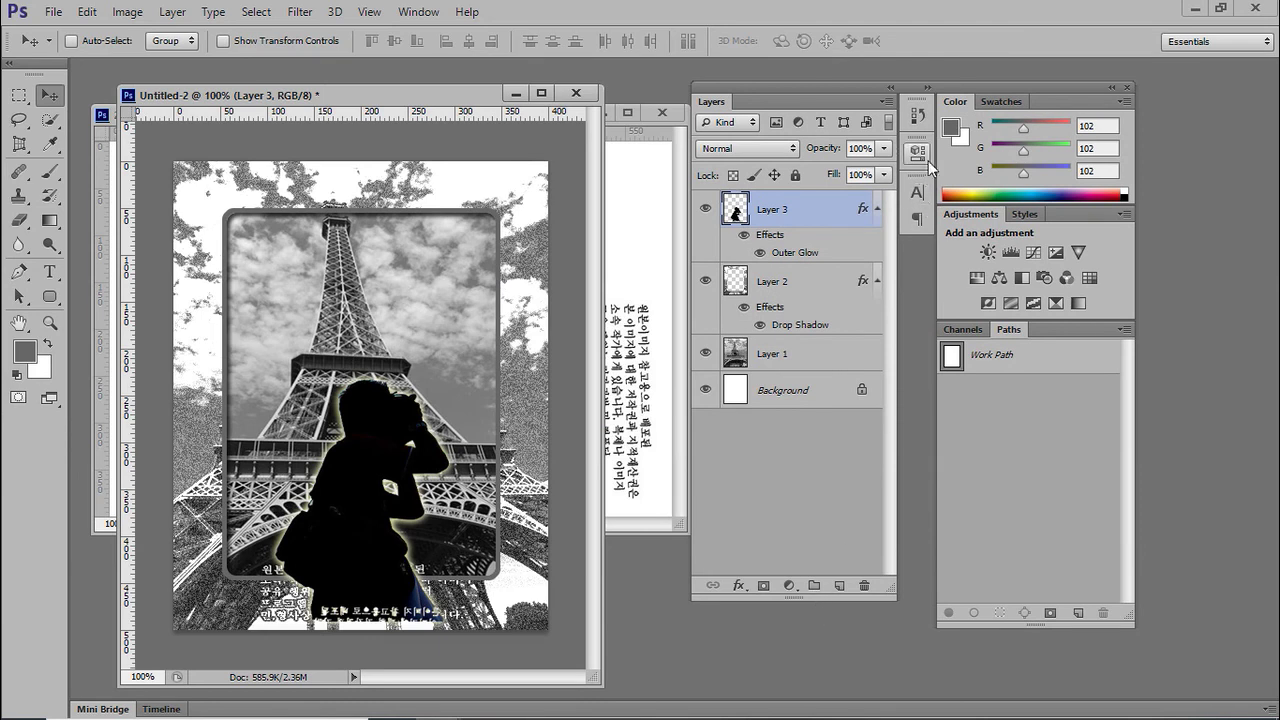
left_click_drag(783, 598, 784, 502)
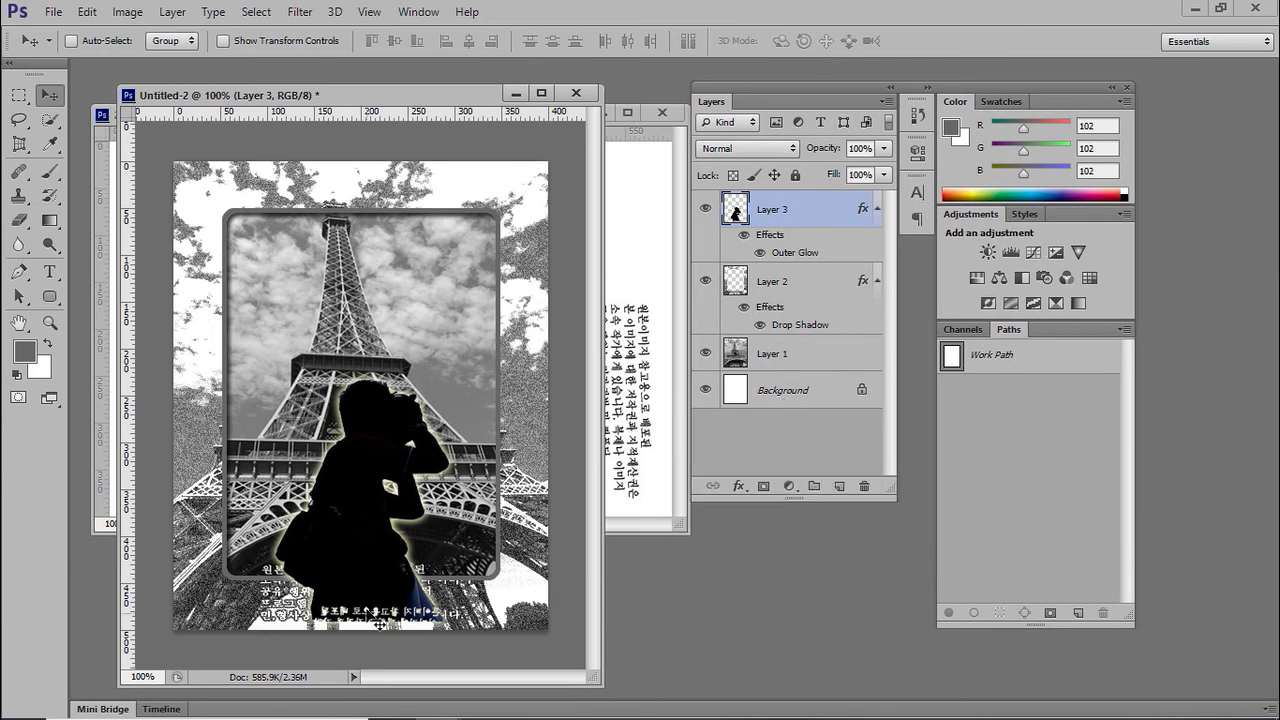
left_click_drag(797, 209, 787, 321)
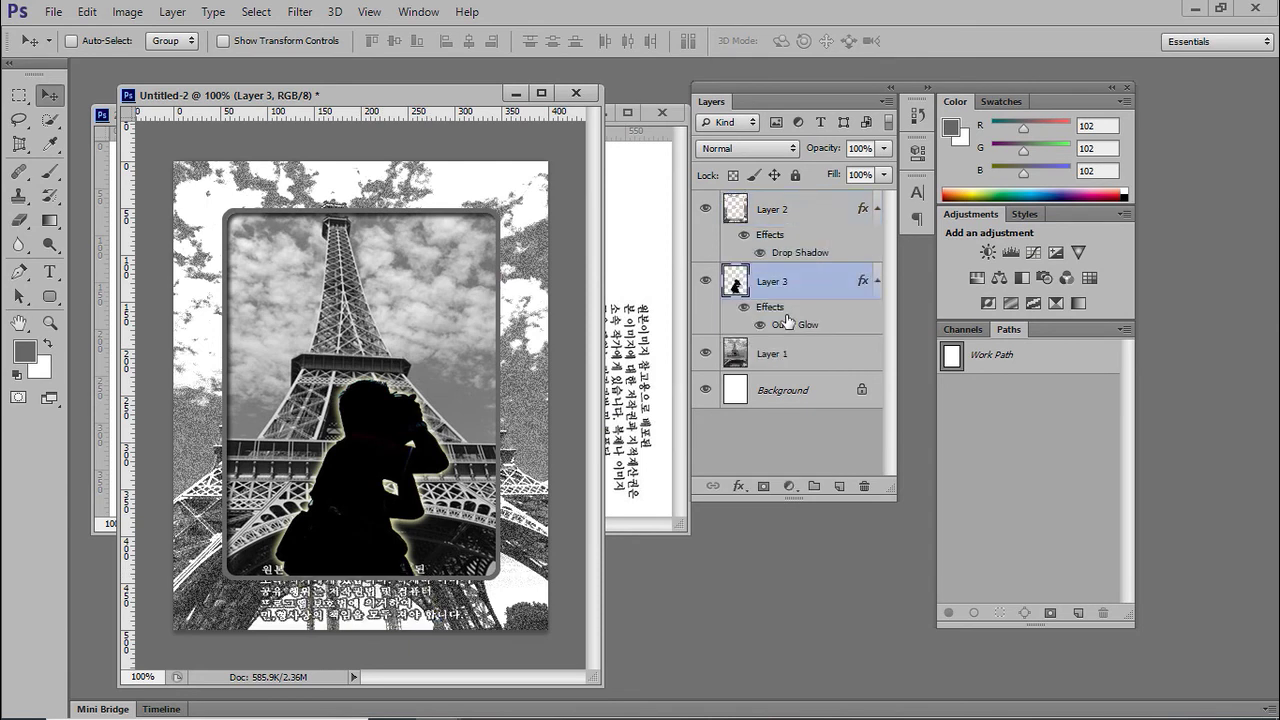
- Bring up the reference image 수험번호-성명-2.jpg and place it beside Untitled-2, clear of the panels
mouse_move(652, 716)
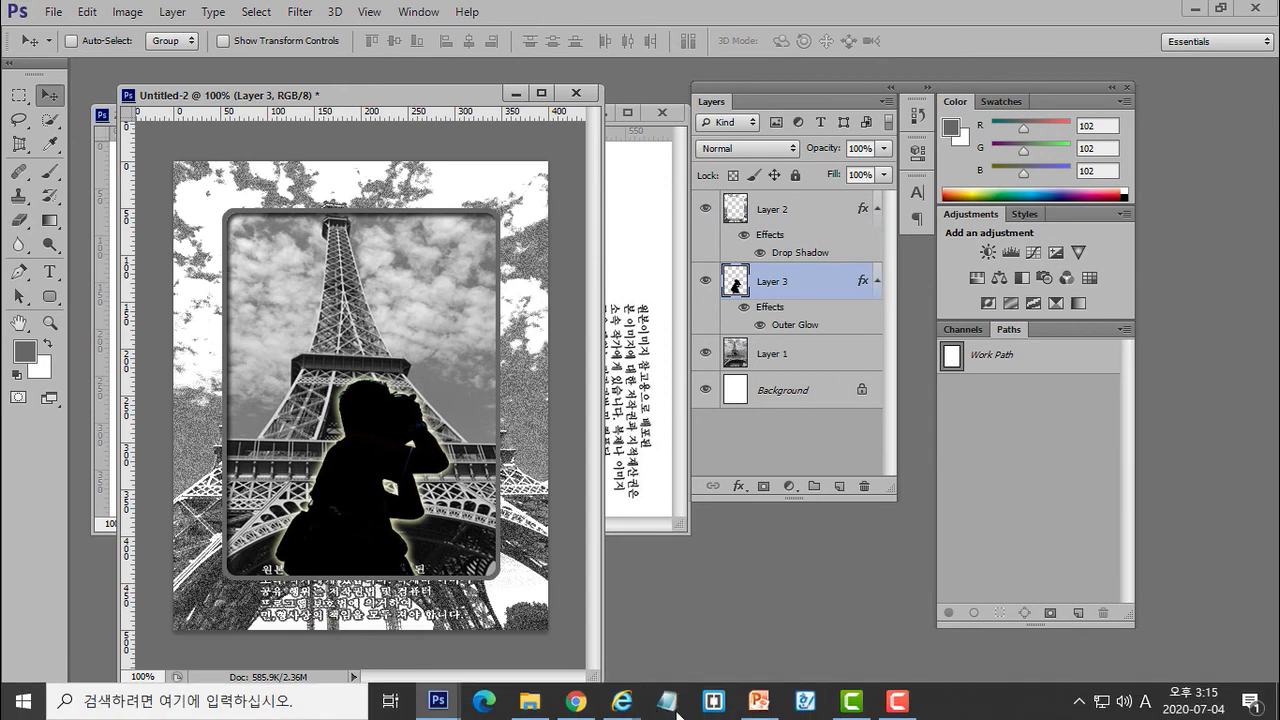
mouse_move(437, 700)
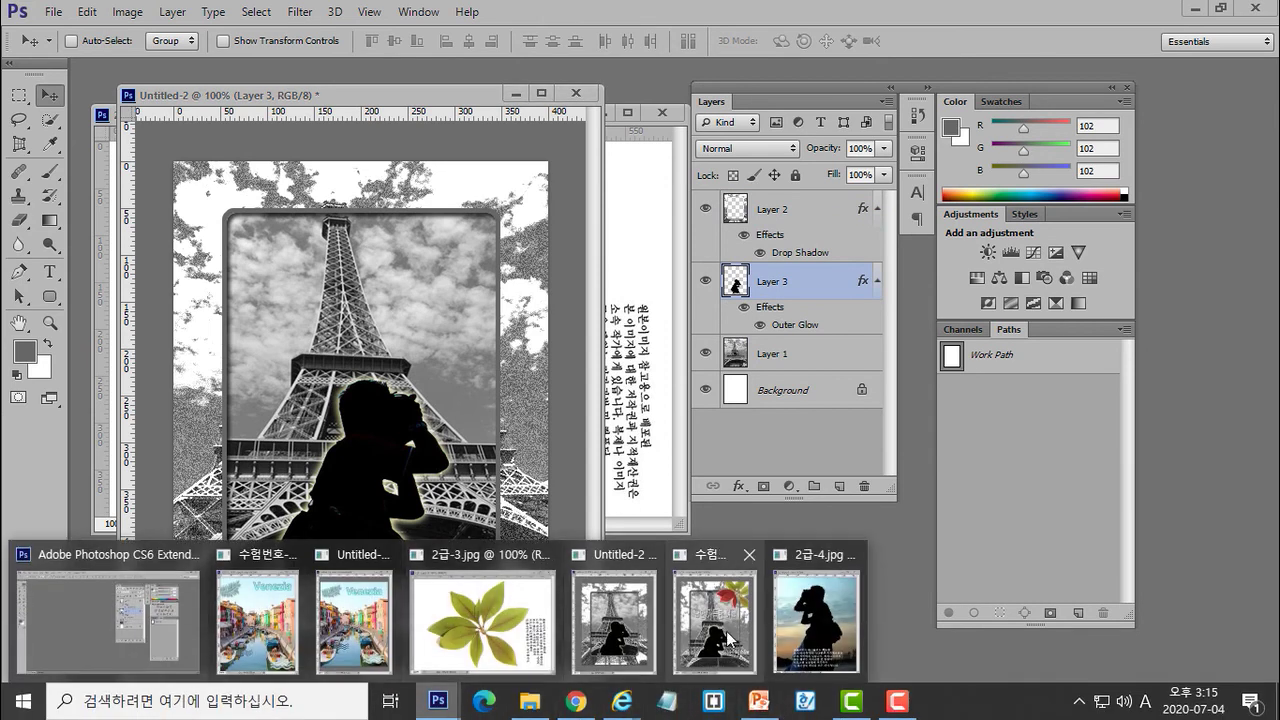
left_click(710, 612)
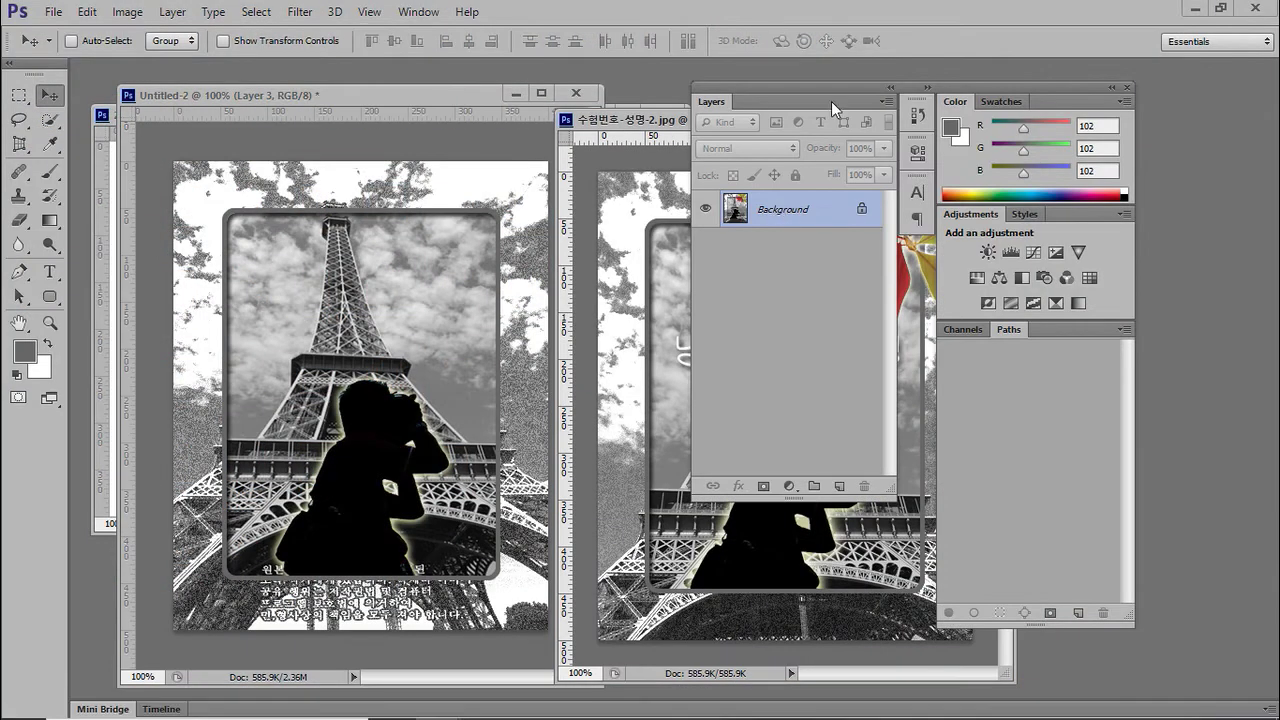
left_click_drag(896, 82, 1045, 69)
left_click_drag(828, 120, 697, 154)
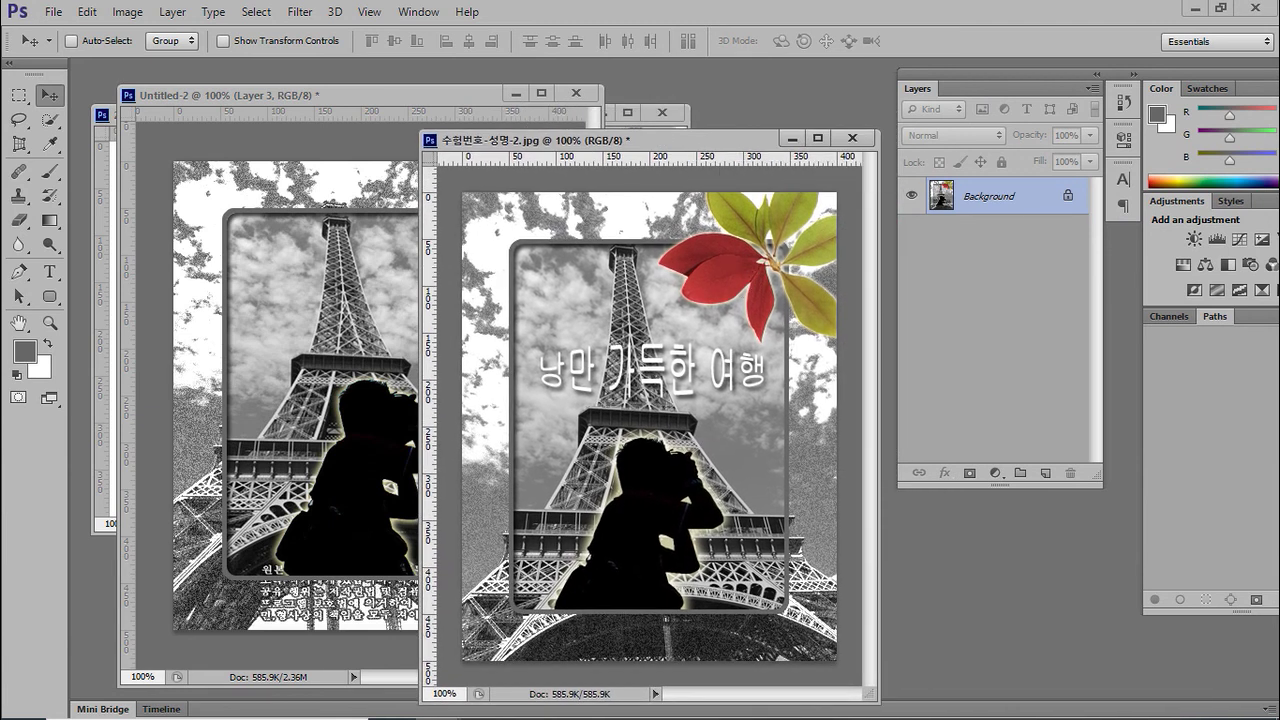
- Delete the vertical copyright text from the white background of 2급-3.jpg with a rectangular selection, deselect, and save the image
mouse_move(455, 704)
left_click(483, 620)
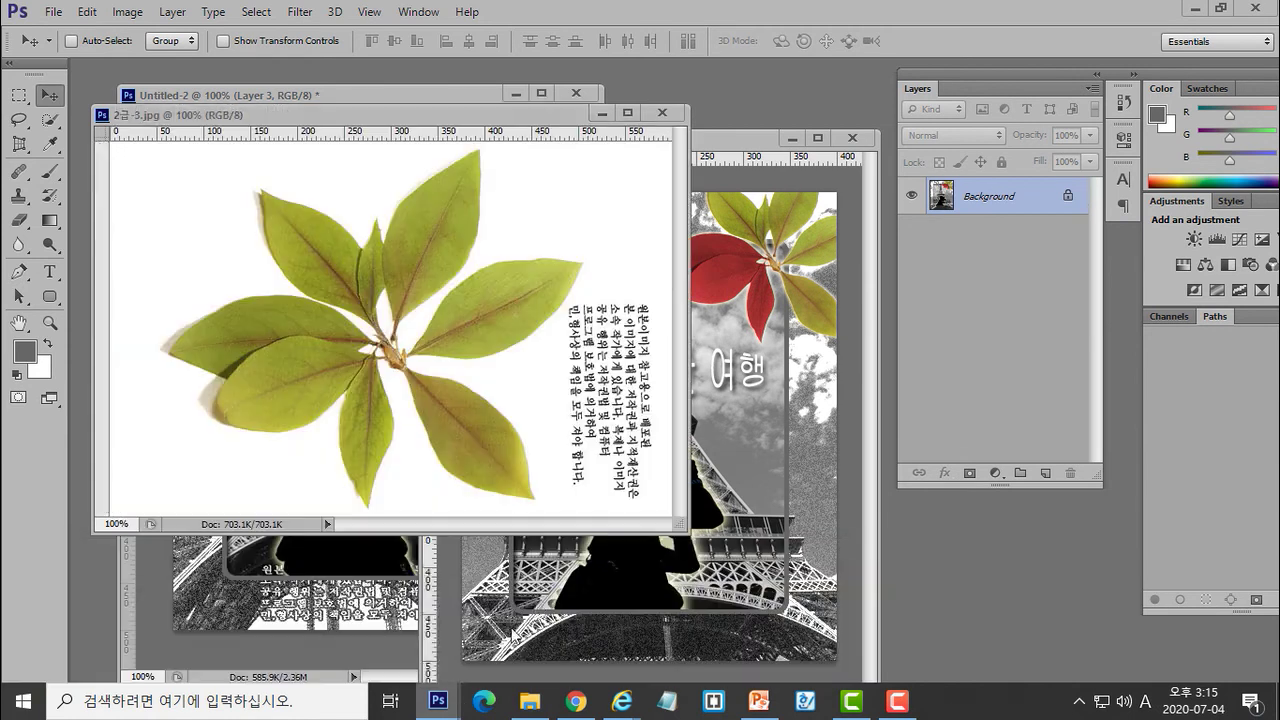
left_click_drag(491, 117, 509, 174)
left_click(20, 96)
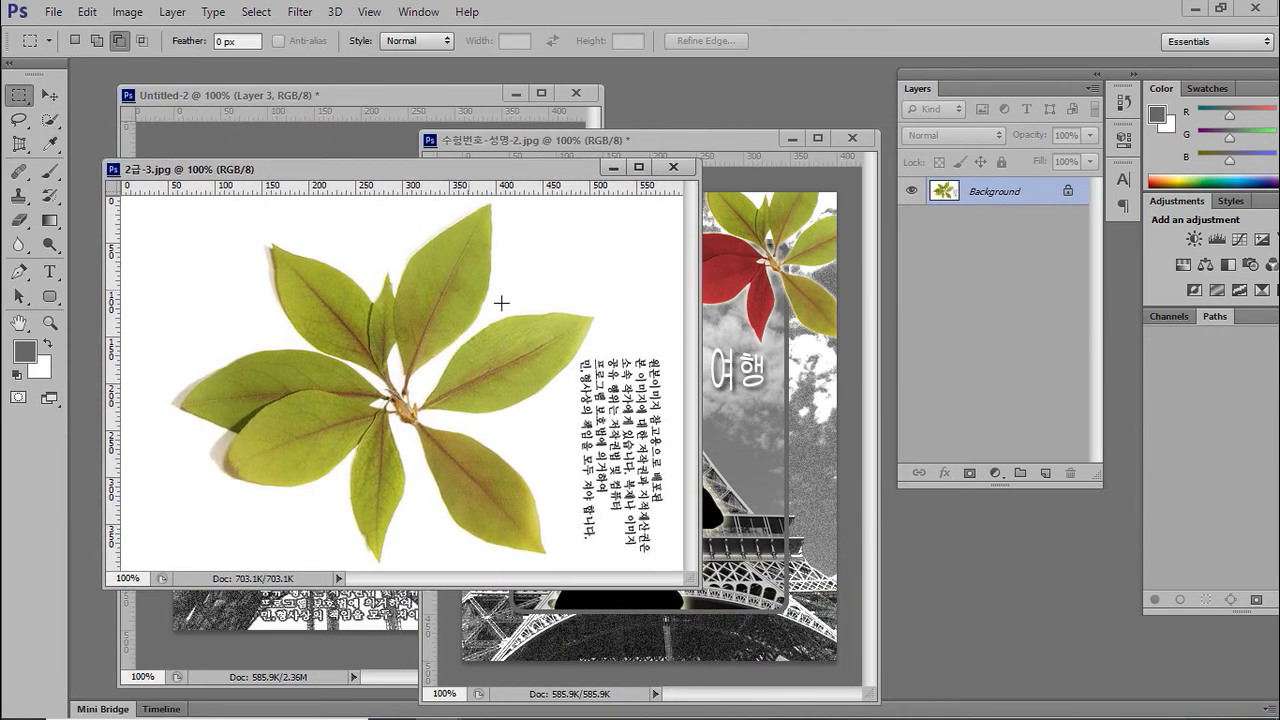
left_click_drag(578, 357, 674, 563)
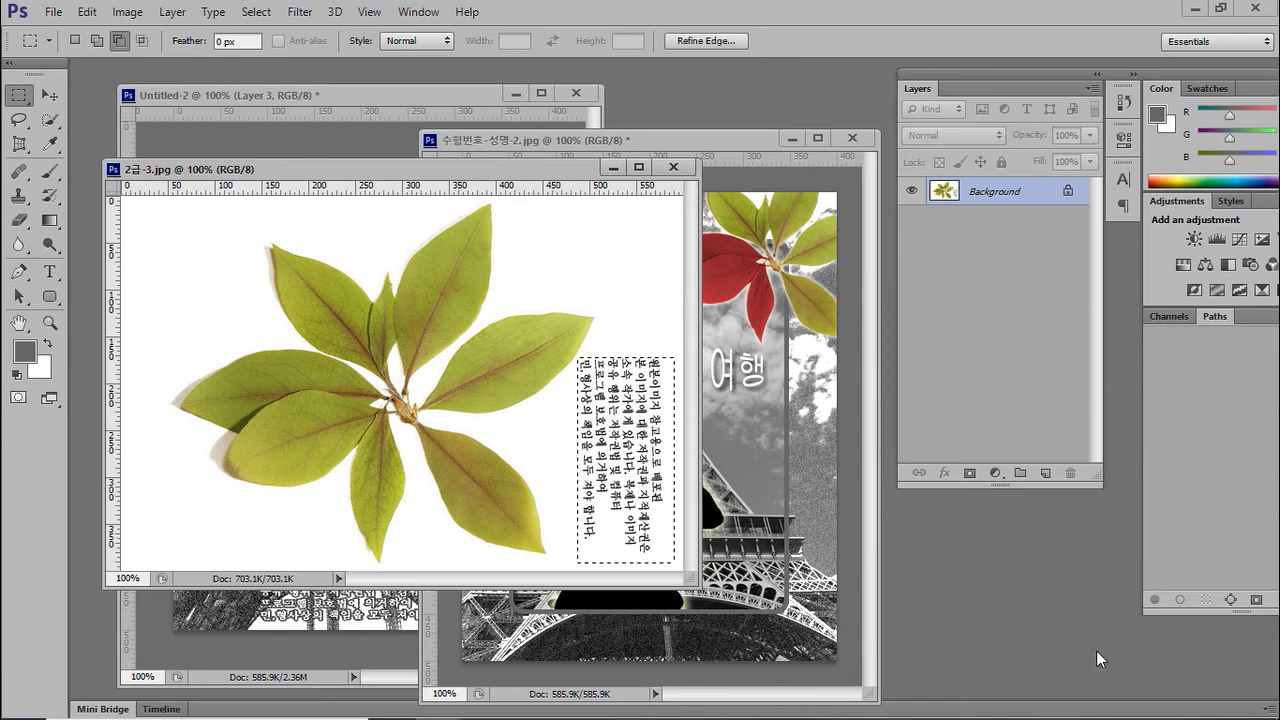
key("BackSpace")
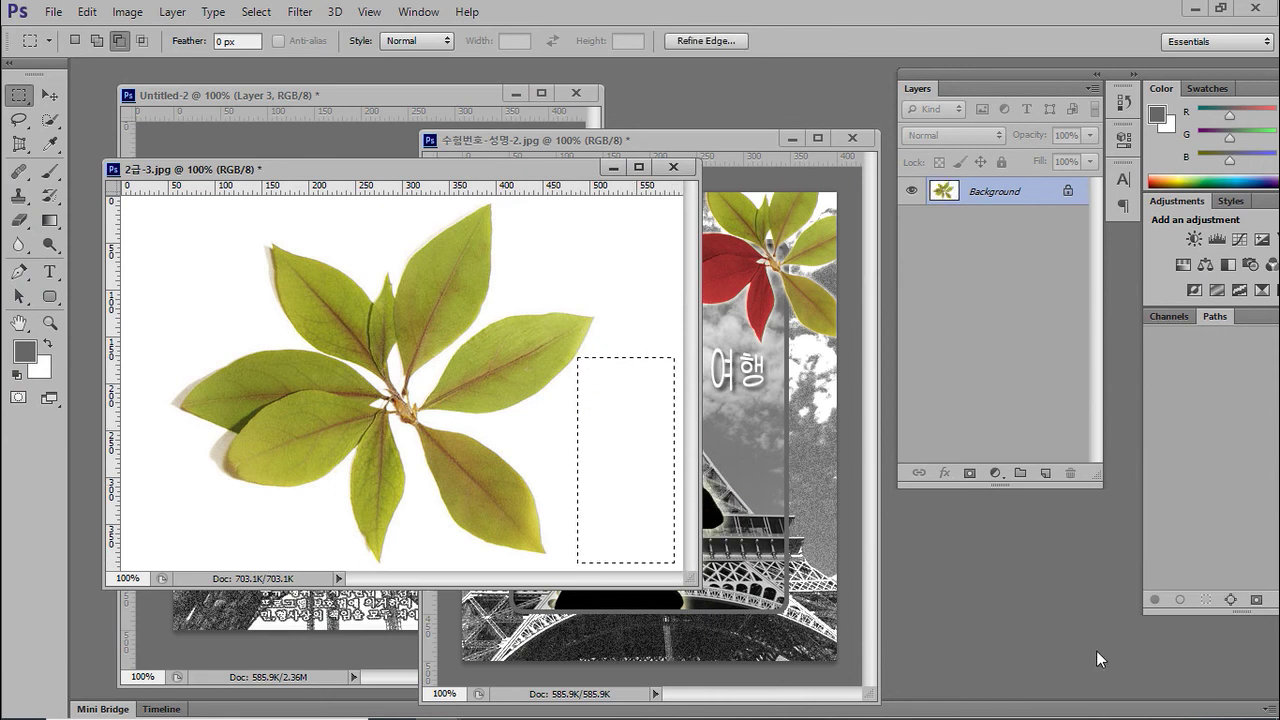
key("ctrl+d")
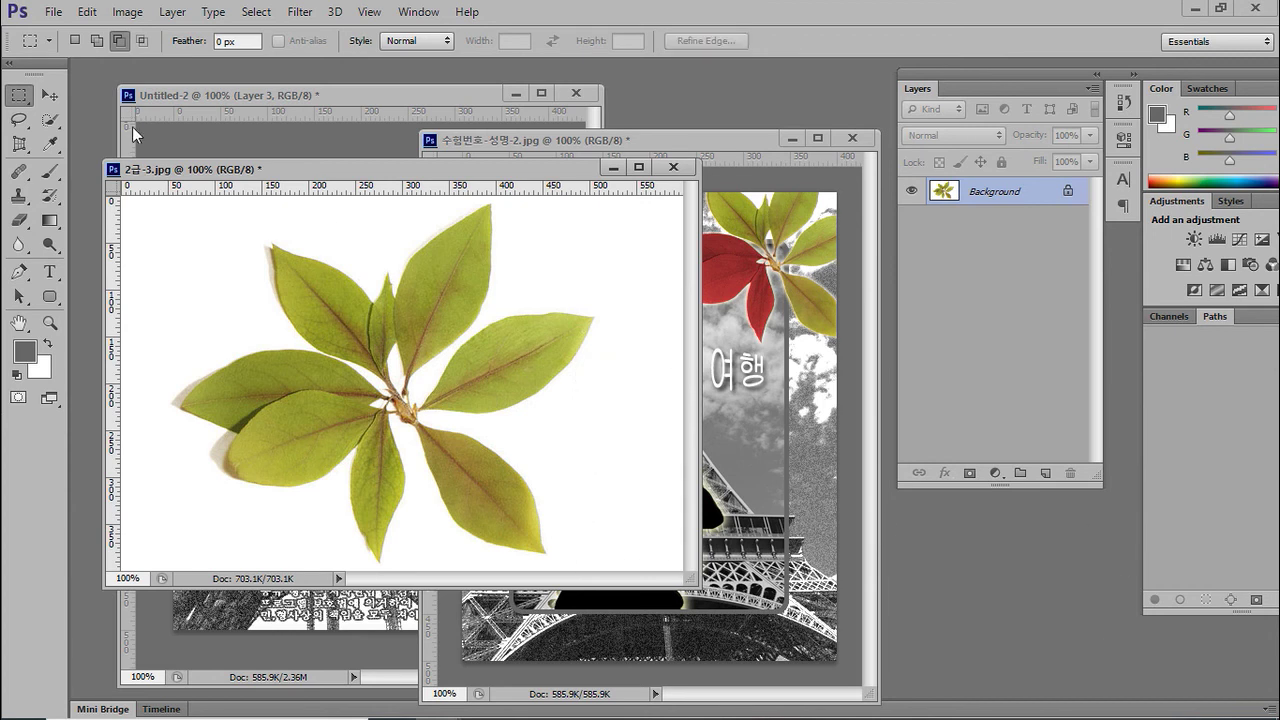
left_click(52, 12)
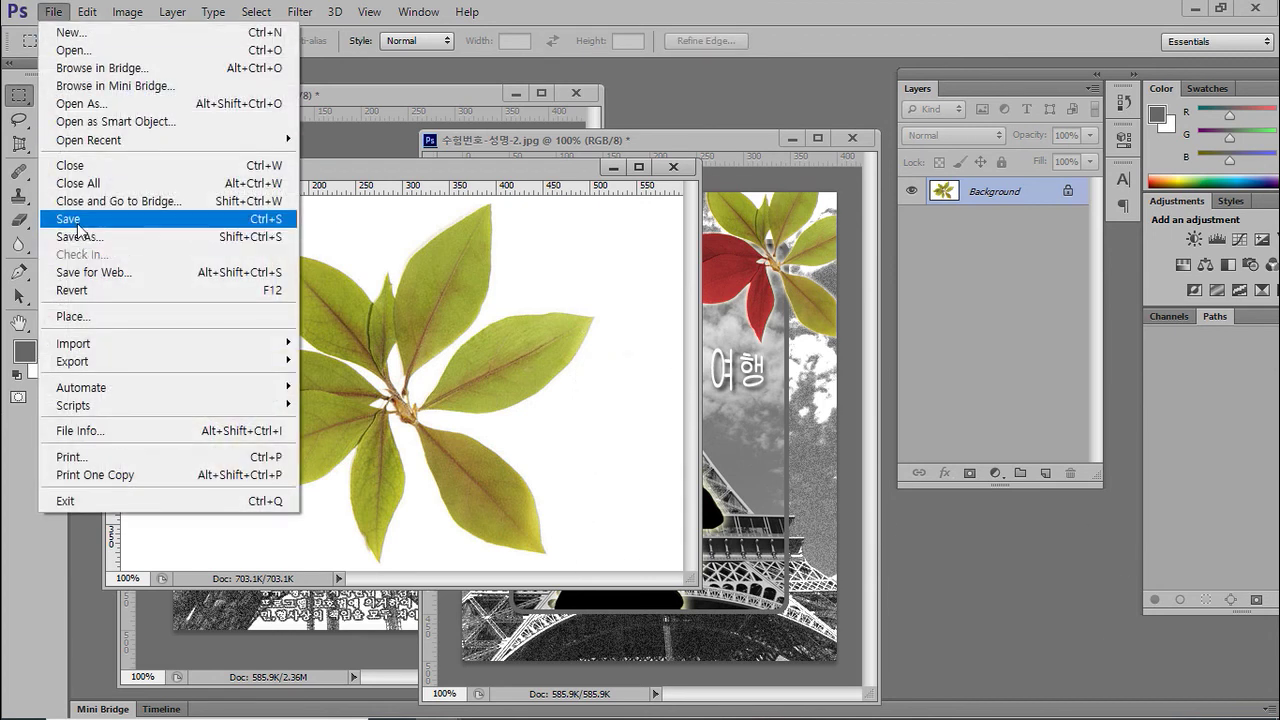
left_click(114, 216)
- Select the whole leaf cluster in 2급-3.jpg using the Magic Wand on the white background with the selection inverted
left_click_drag(49, 119, 116, 126)
left_click(116, 137)
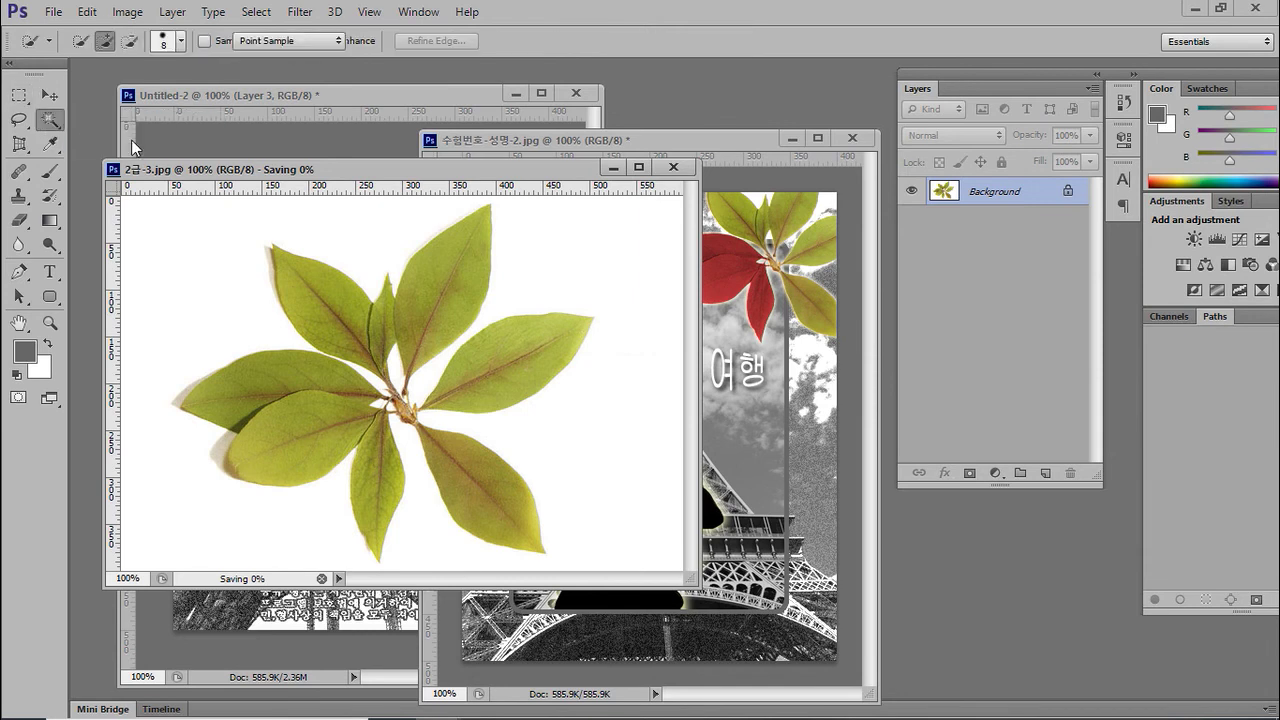
left_click(640, 277)
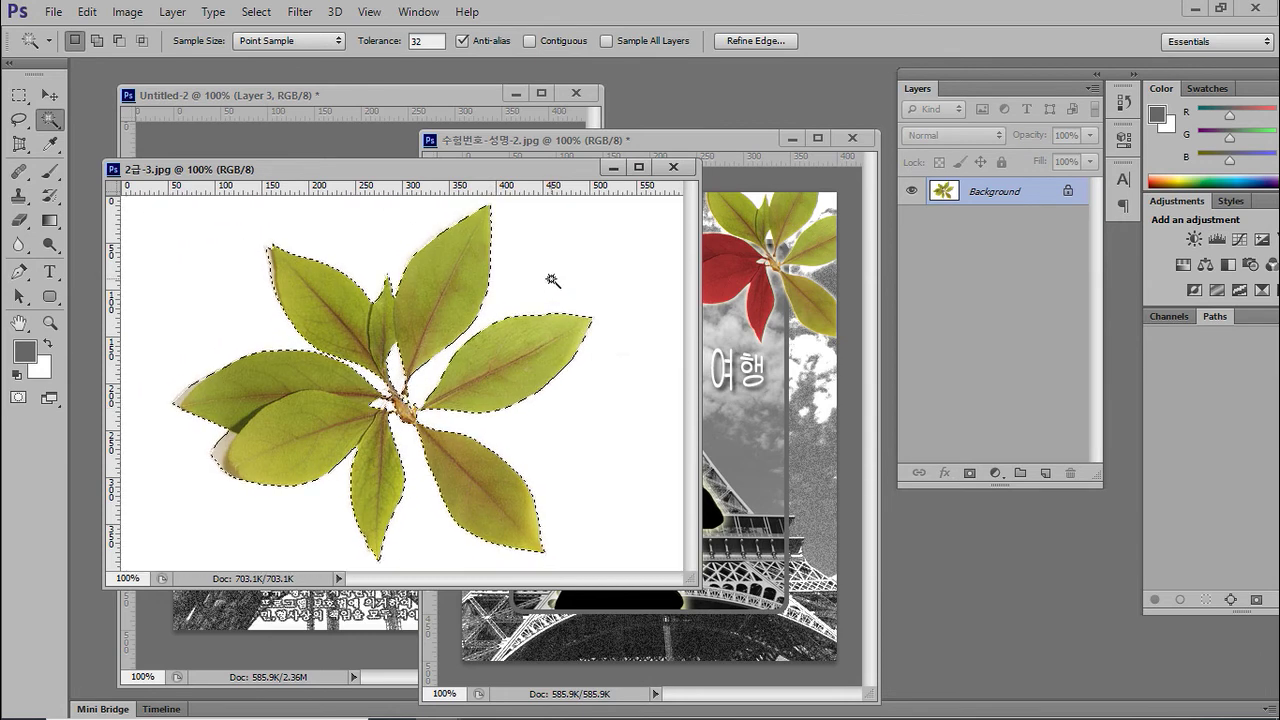
- Copy the selected leaf cluster from 2급-3.jpg into Untitled-2 and position it over the tower
left_click_drag(552, 170, 818, 185)
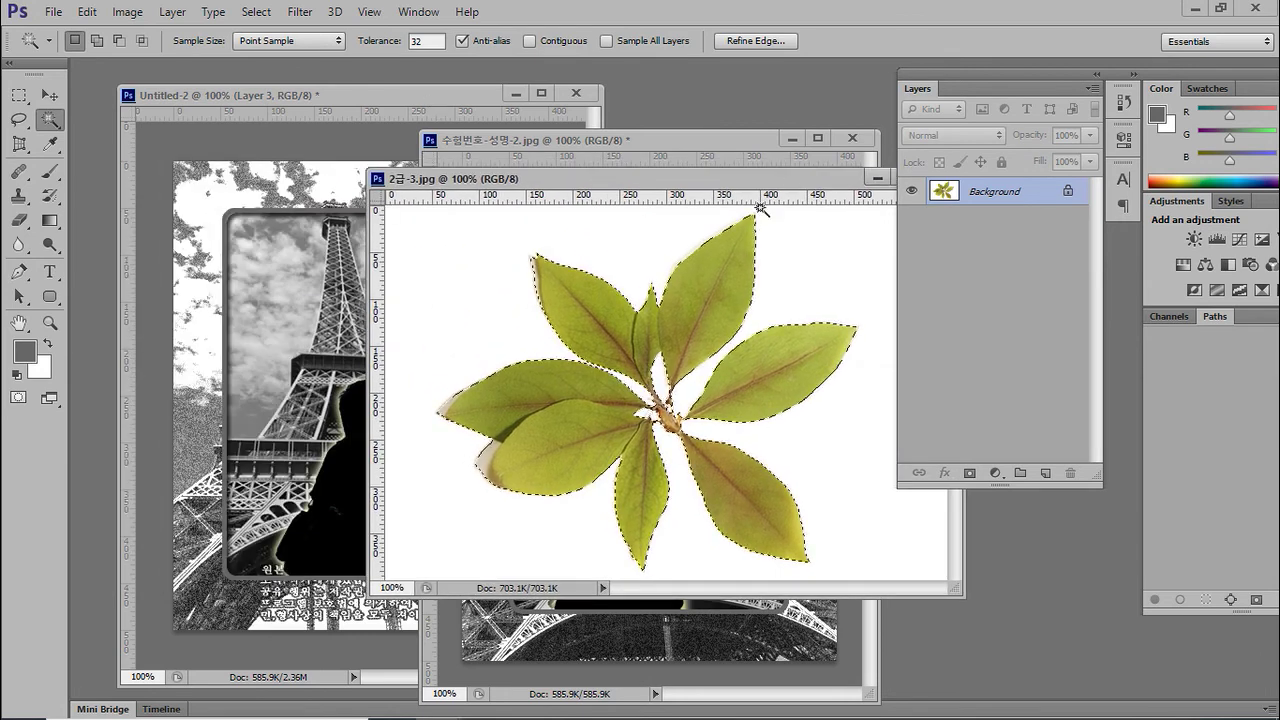
left_click(49, 94)
left_click_drag(590, 328, 215, 330)
left_click_drag(391, 340, 451, 341)
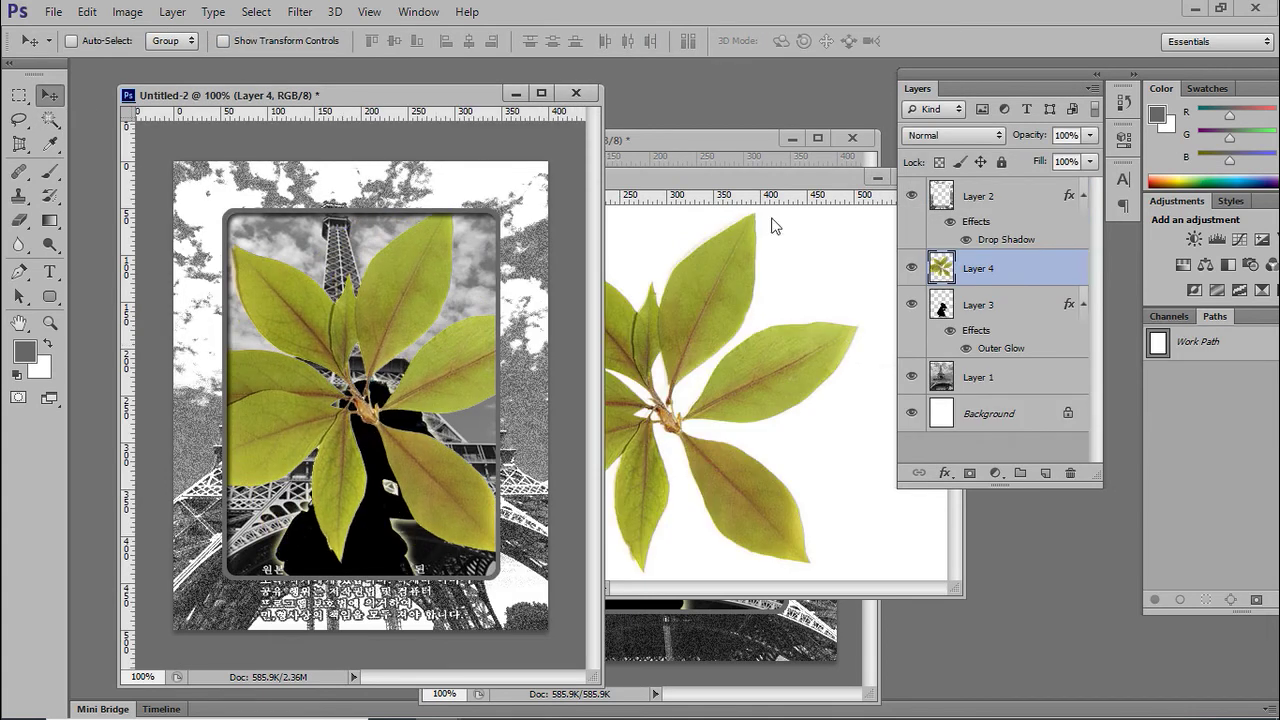
- Move the 2급-3.jpg window out of the way and raise Layer 4 above Layer 2 in Untitled-2
left_click(769, 223)
left_click_drag(766, 178, 921, 415)
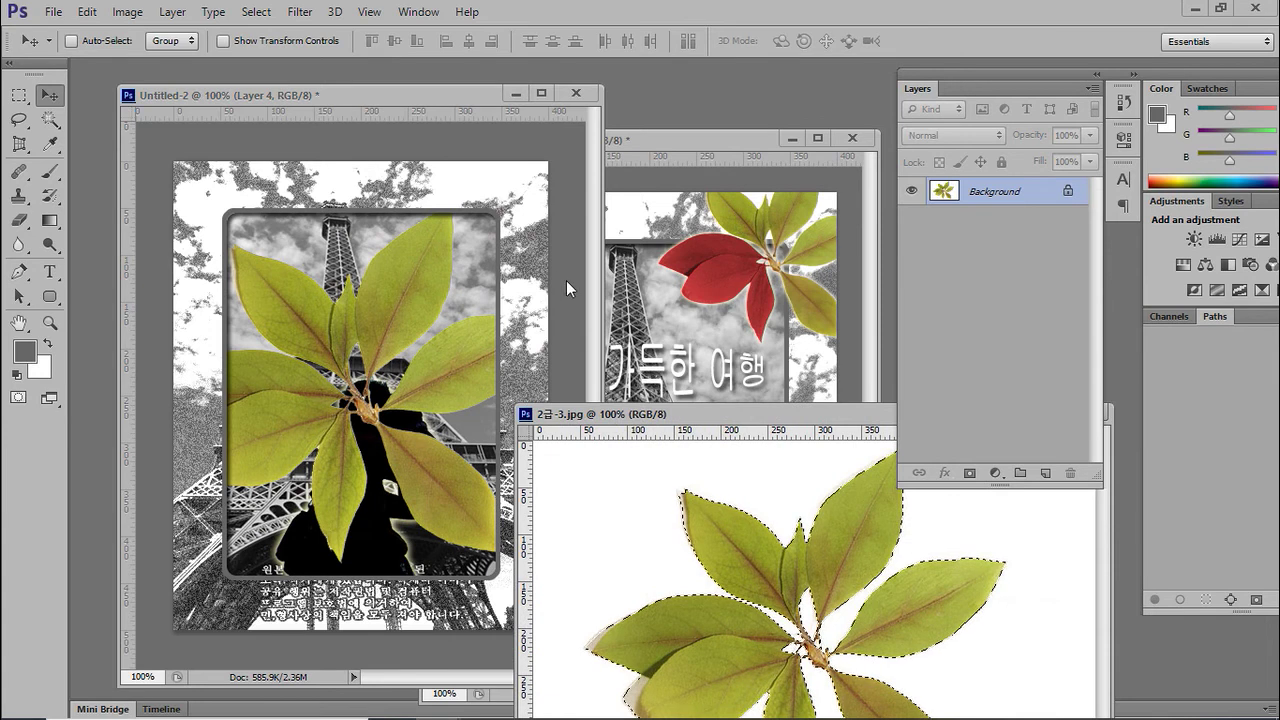
left_click(487, 92)
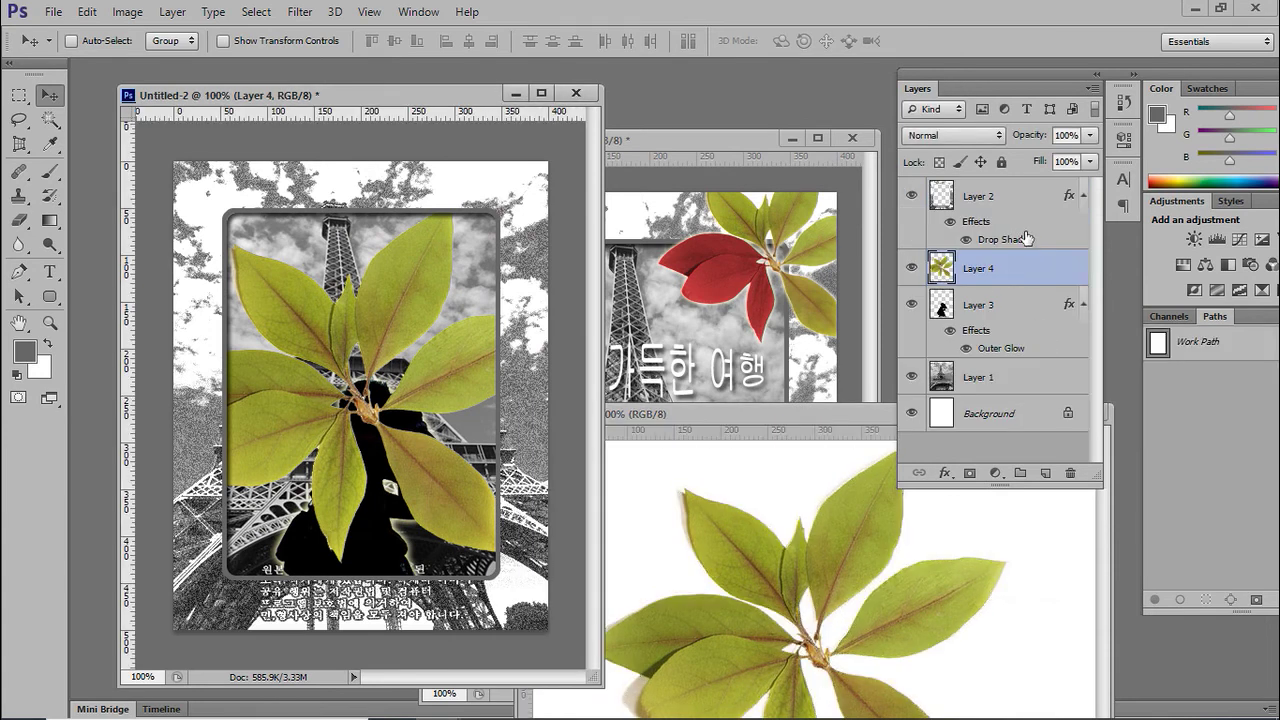
left_click_drag(1006, 272, 1001, 193)
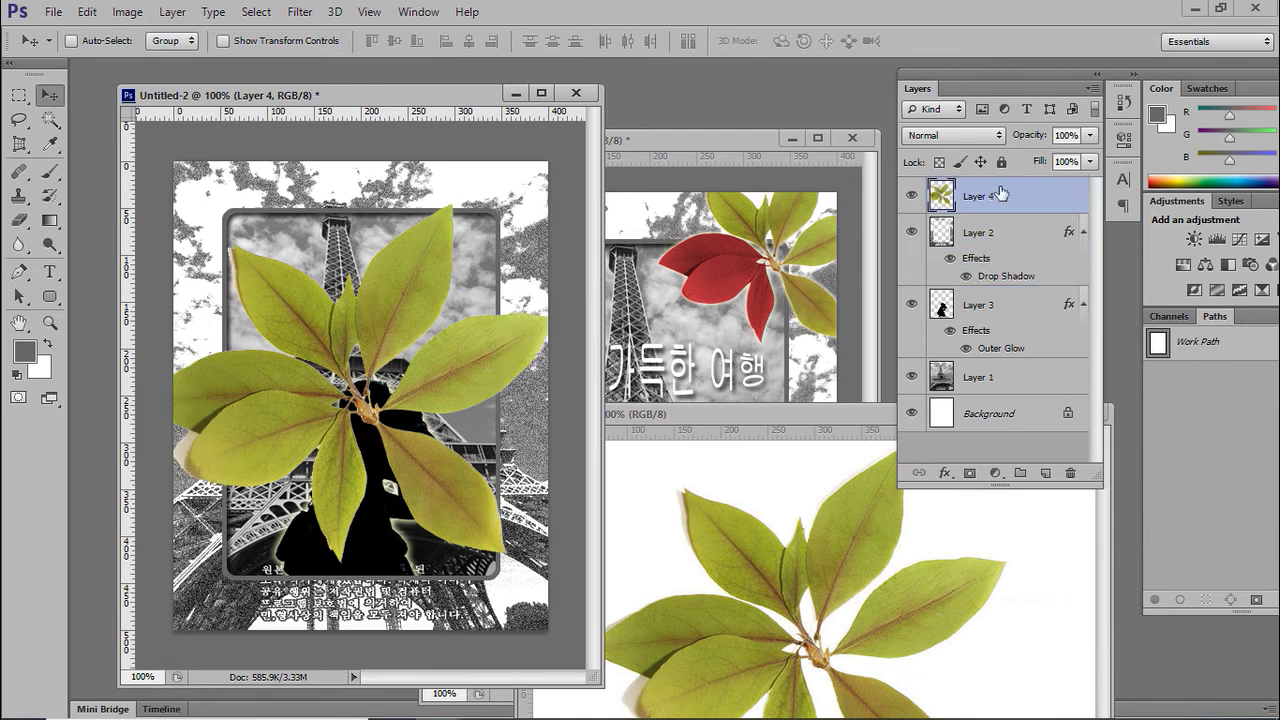
- Scale the leaves on Layer 4 to about 62% width and 67% height, placing them over the frame's upper-right corner
left_click_drag(426, 405, 496, 351)
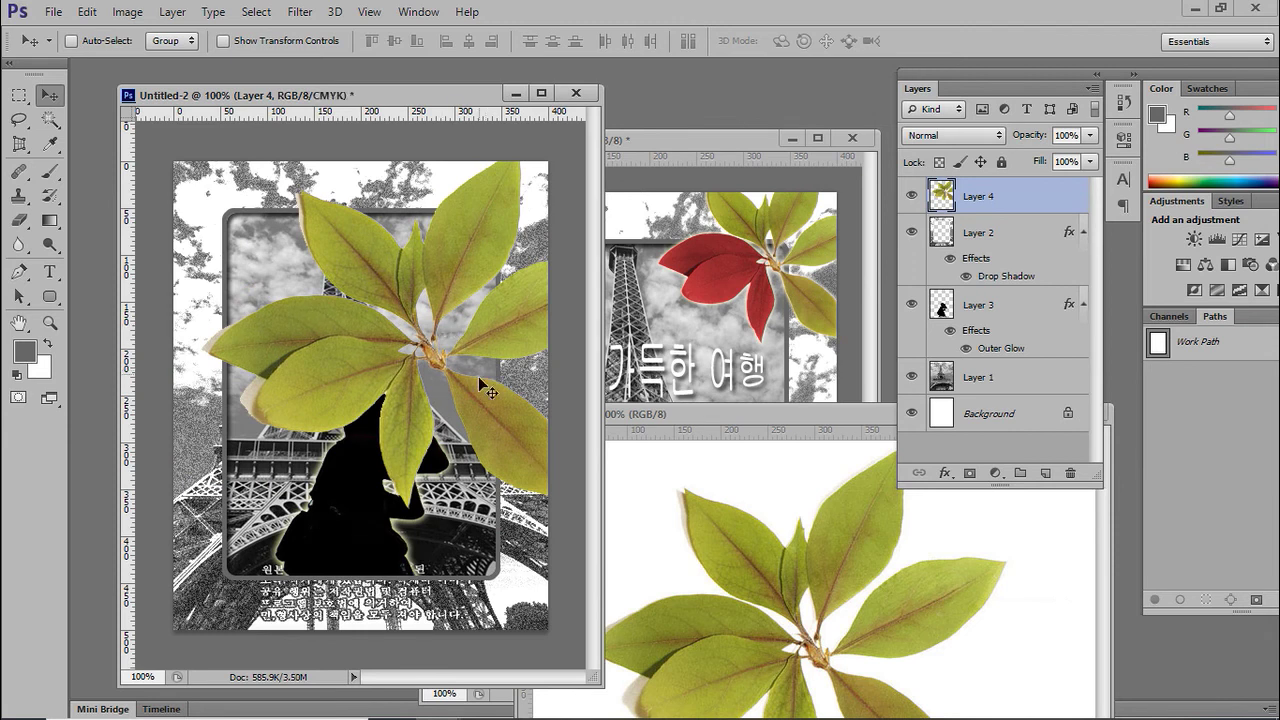
key("ctrl+t")
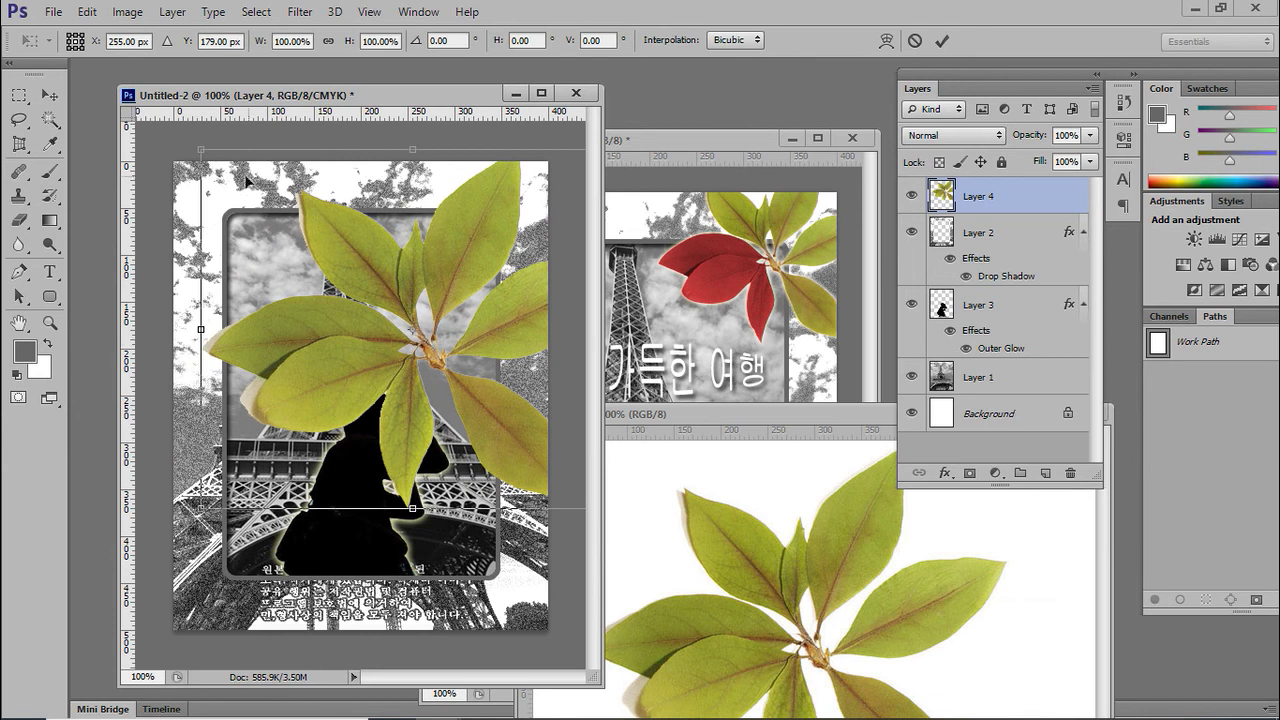
left_click_drag(198, 148, 323, 237)
left_click_drag(481, 336, 481, 190)
left_click_drag(319, 370, 362, 347)
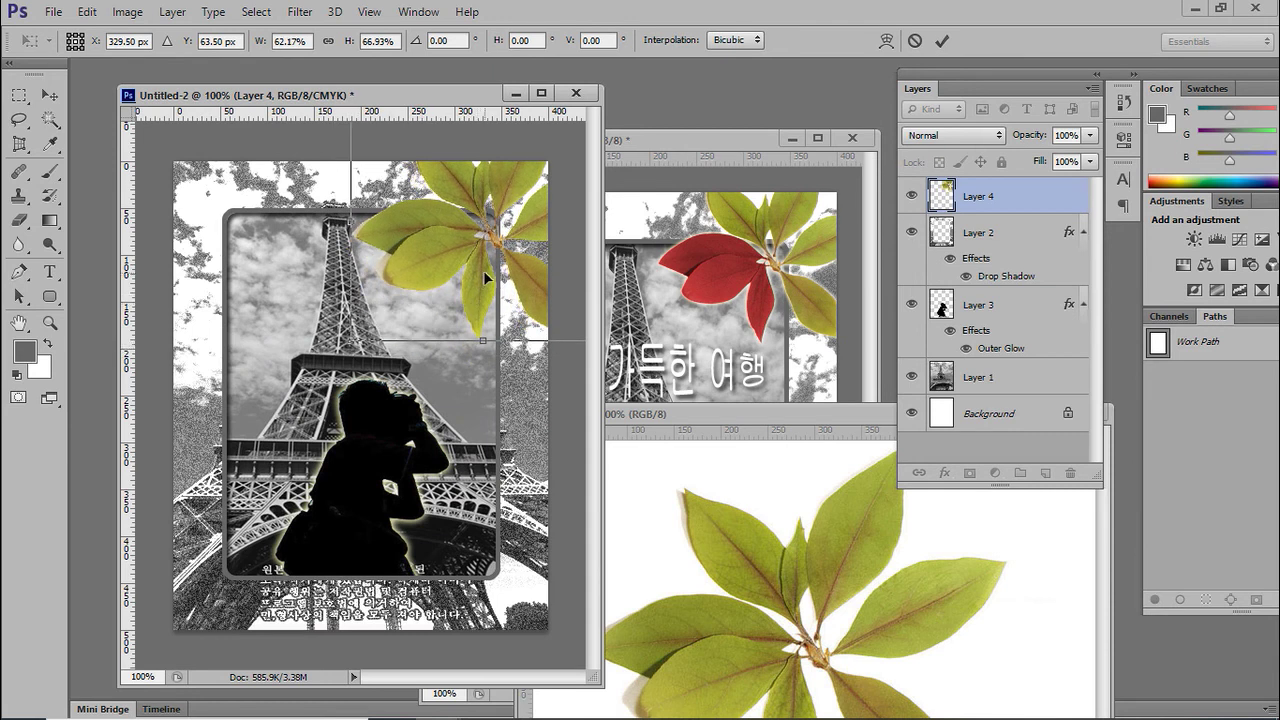
left_click_drag(520, 271, 531, 287)
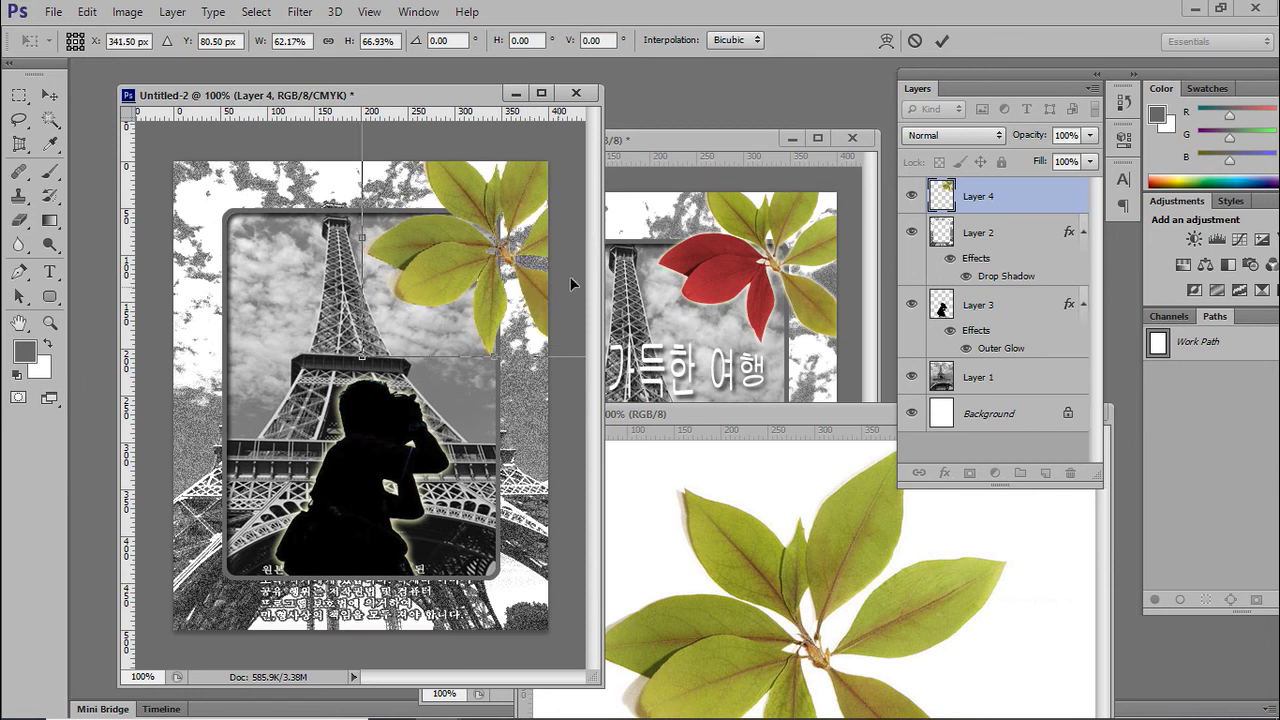
left_click(942, 39)
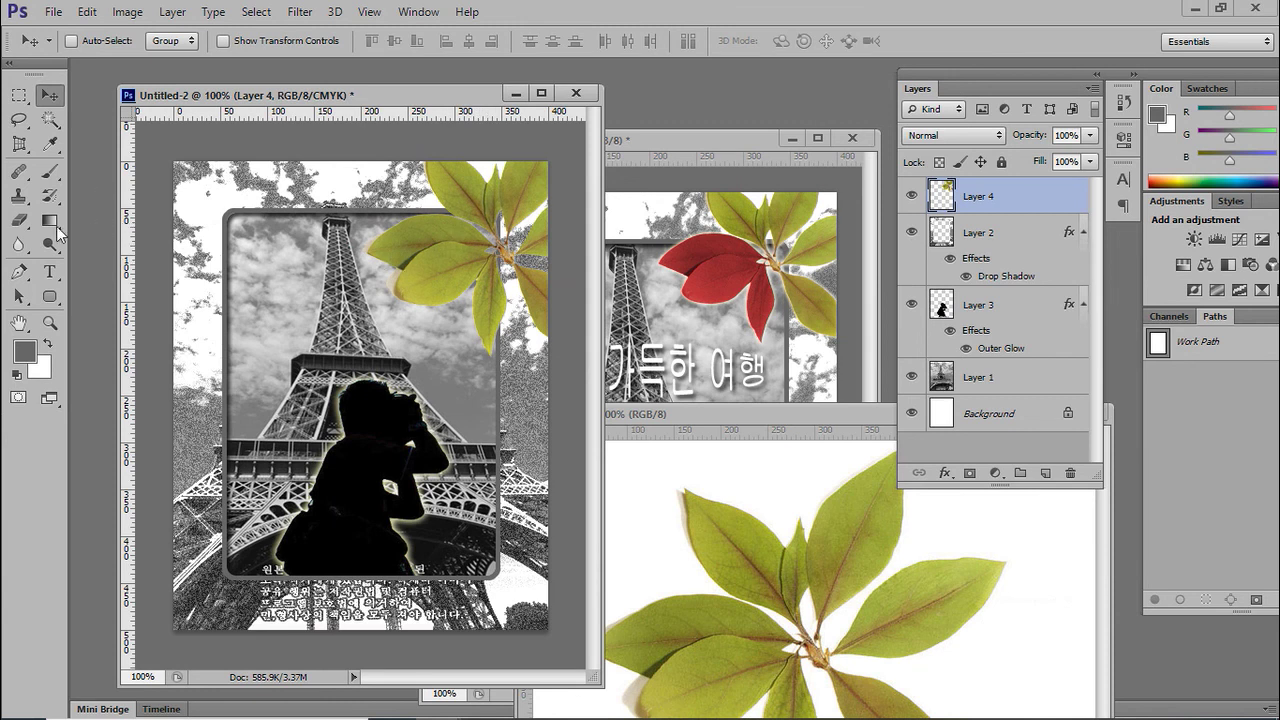
- Select the two left-pointing leaves and the downward-pointing leaf on Layer 4 with the Quick Selection tool
left_click(49, 119)
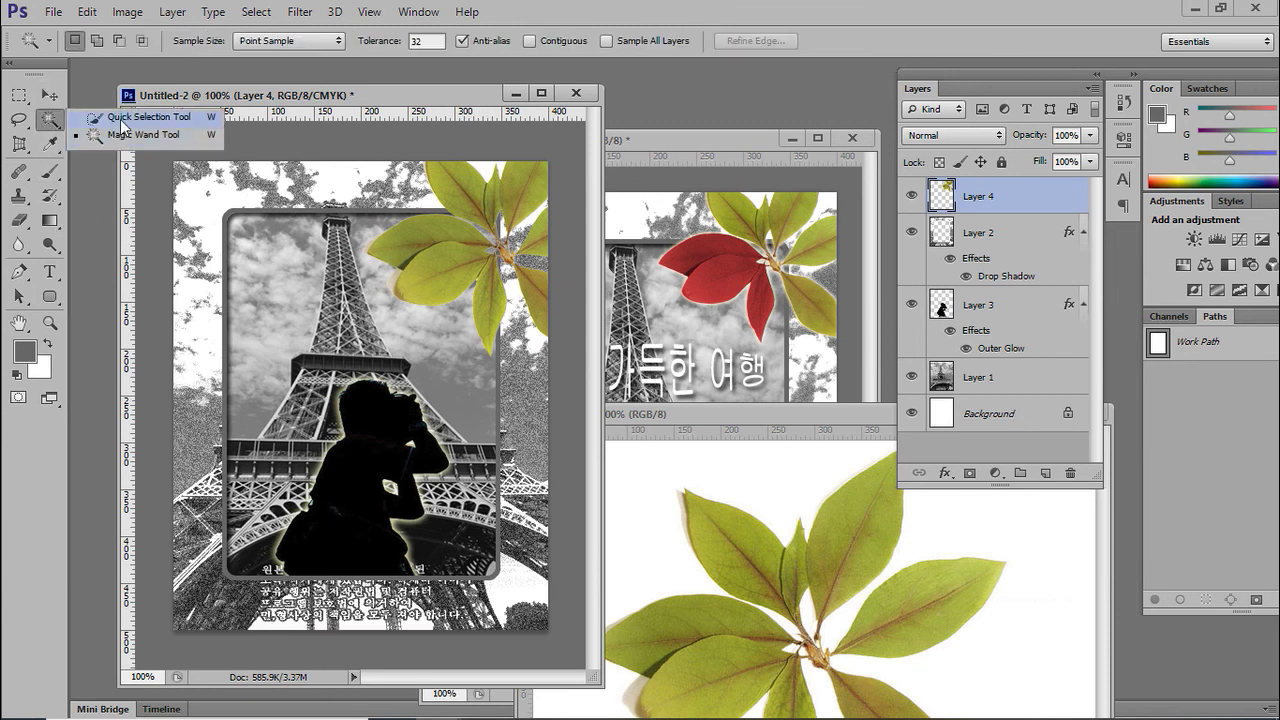
left_click(140, 117)
mouse_move(465, 247)
left_mouse_down()
mouse_move(421, 243)
mouse_move(485, 256)
mouse_move(492, 310)
left_mouse_up()
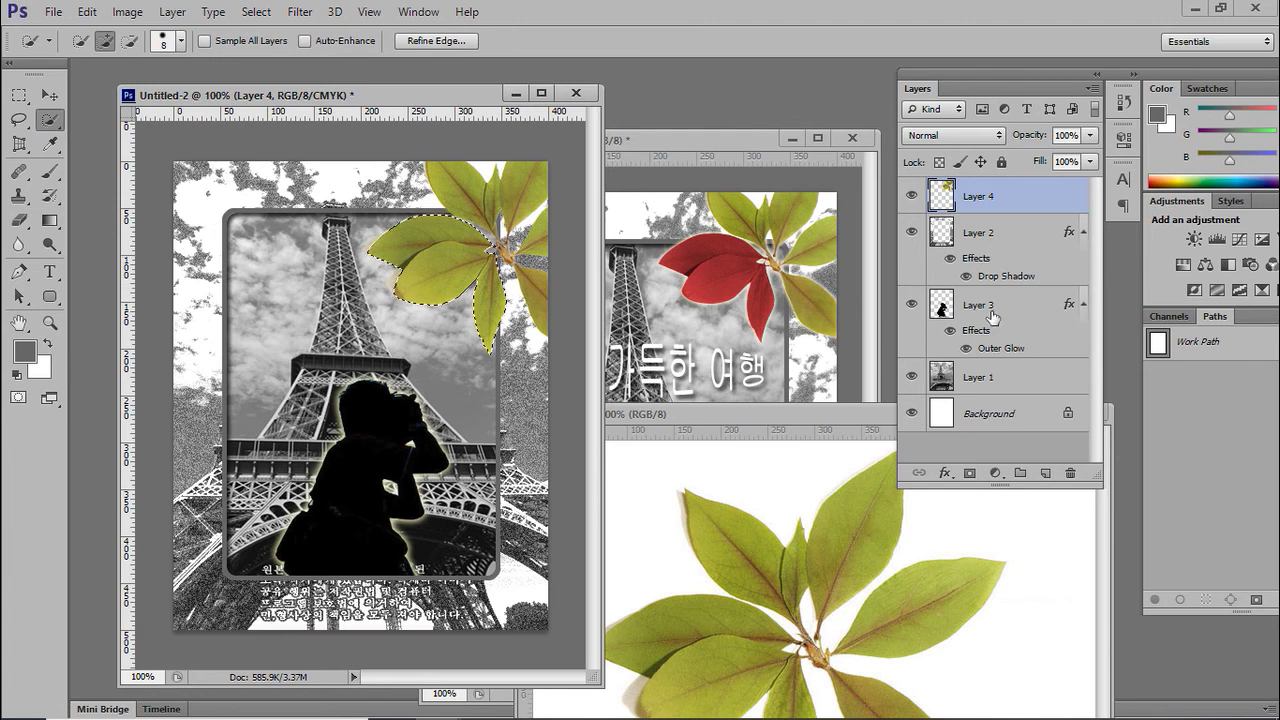
- Recolour the selected leaves red with Hue/Saturation by setting the hue to -59, and deselect
key("ctrl+u")
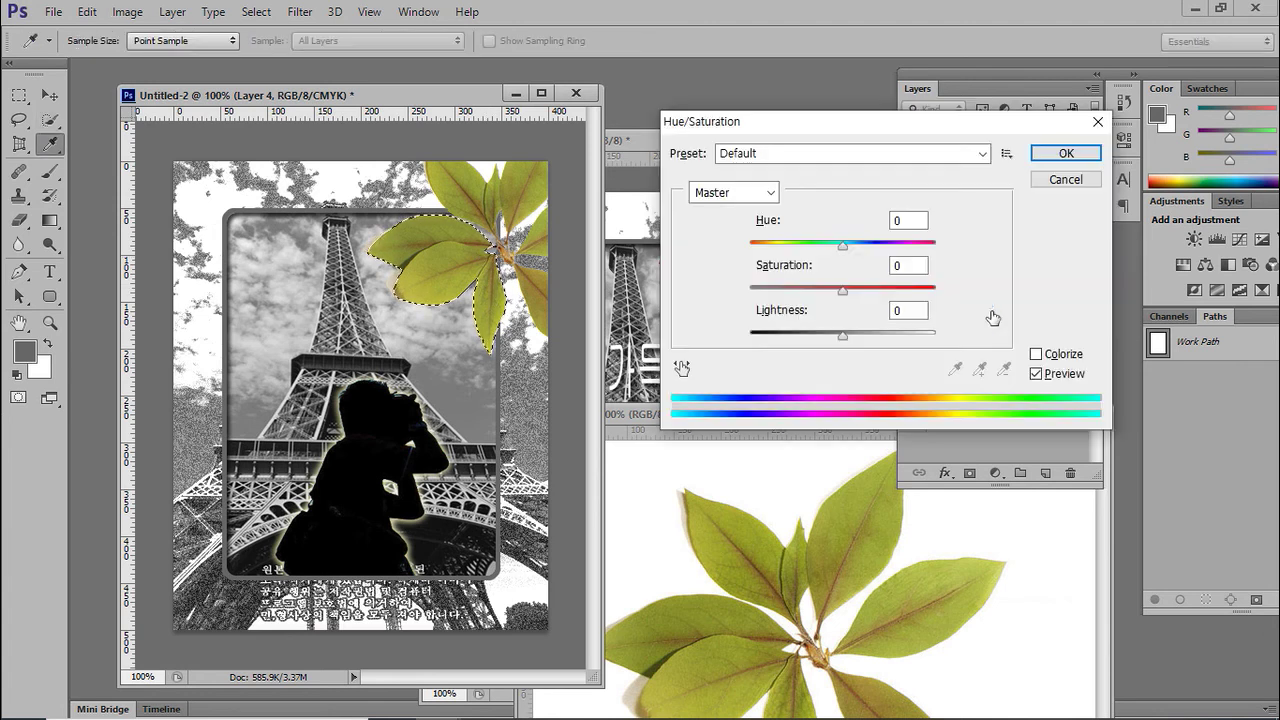
left_click_drag(885, 128, 862, 218)
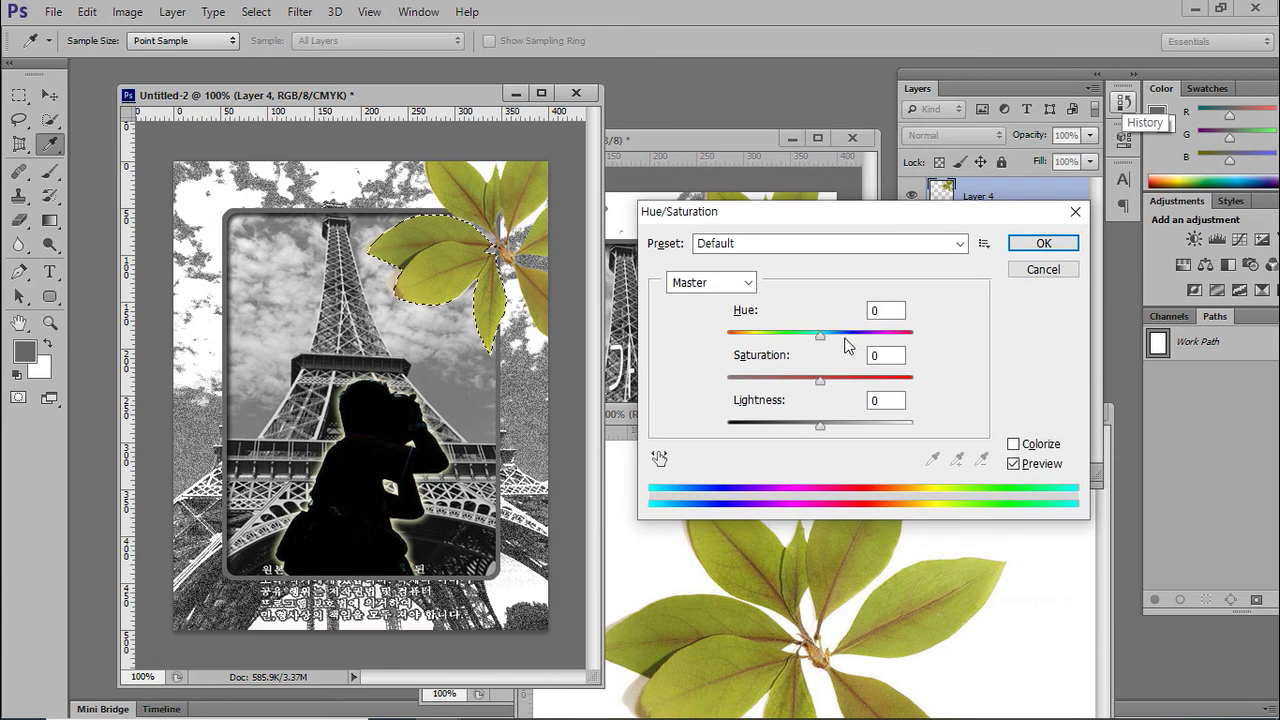
left_click_drag(822, 337, 779, 338)
left_click_drag(838, 220, 677, 370)
mouse_move(622, 494)
left_mouse_down()
mouse_move(597, 492)
mouse_move(613, 491)
left_mouse_up()
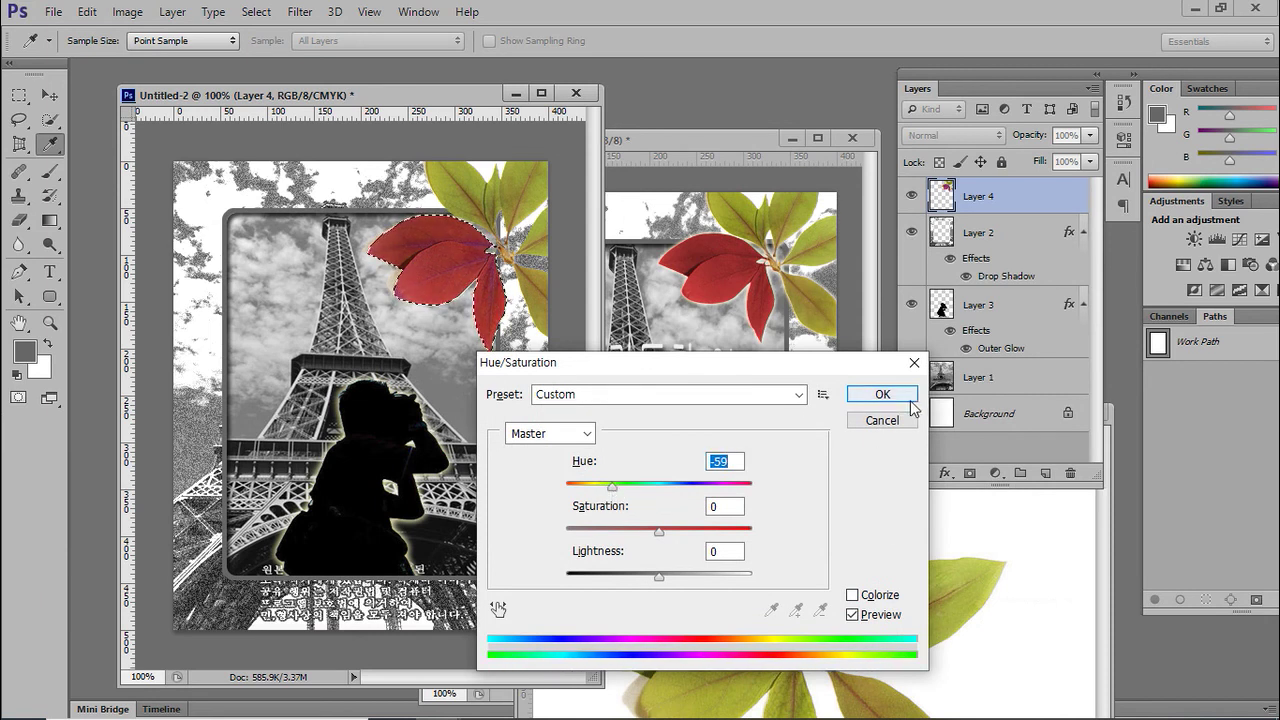
left_click(882, 394)
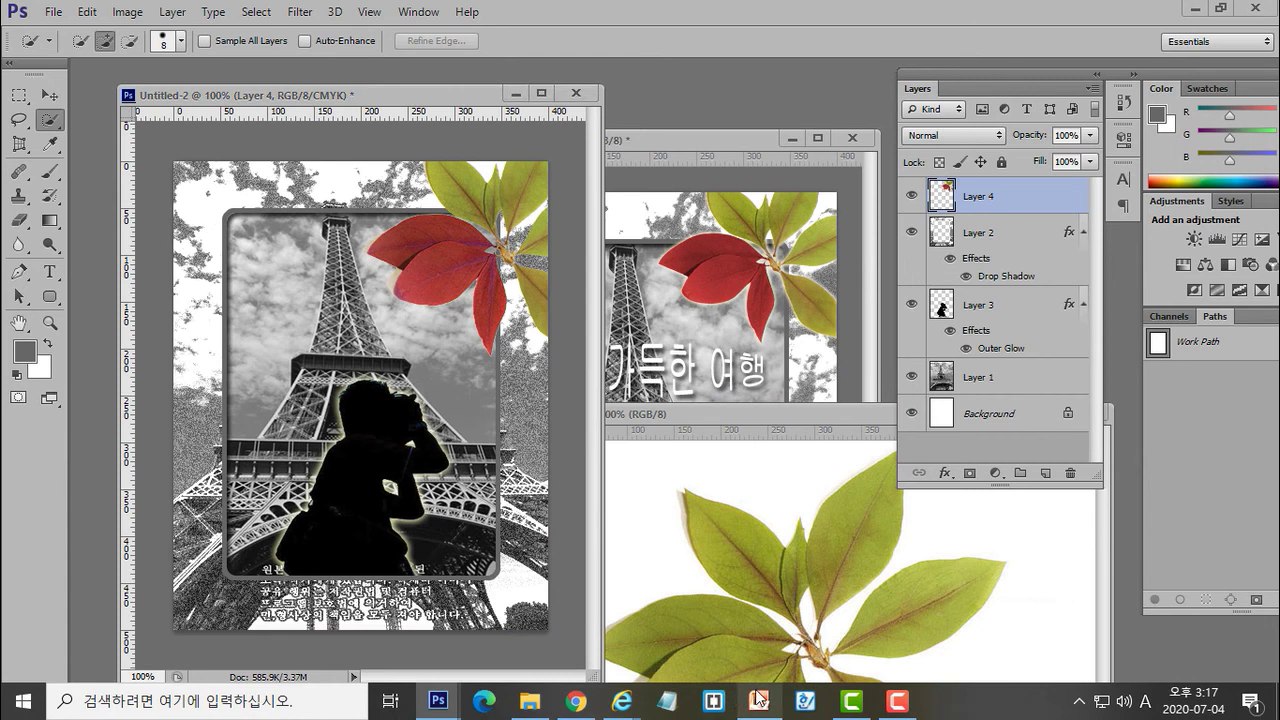
- Check the leaf effect requirement on the PowerPoint slide and apply an Outer Glow layer style to Layer 4 in Photoshop
left_click(757, 697)
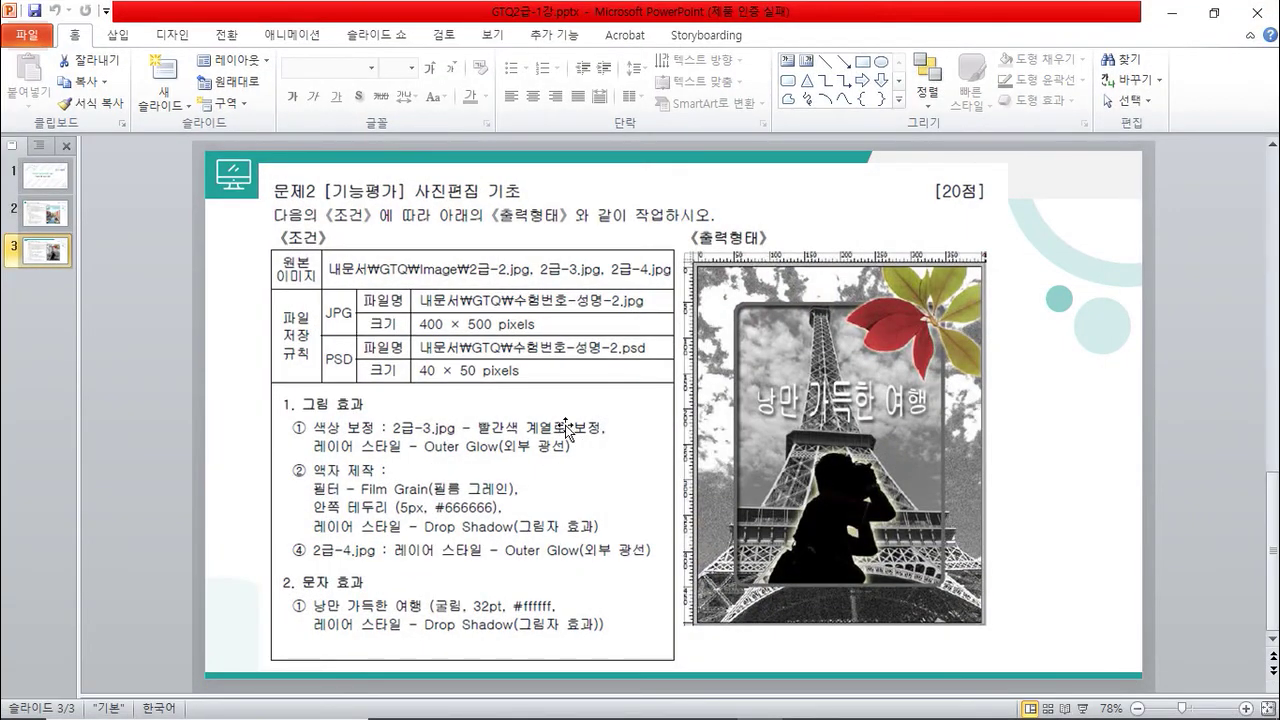
left_click(1172, 13)
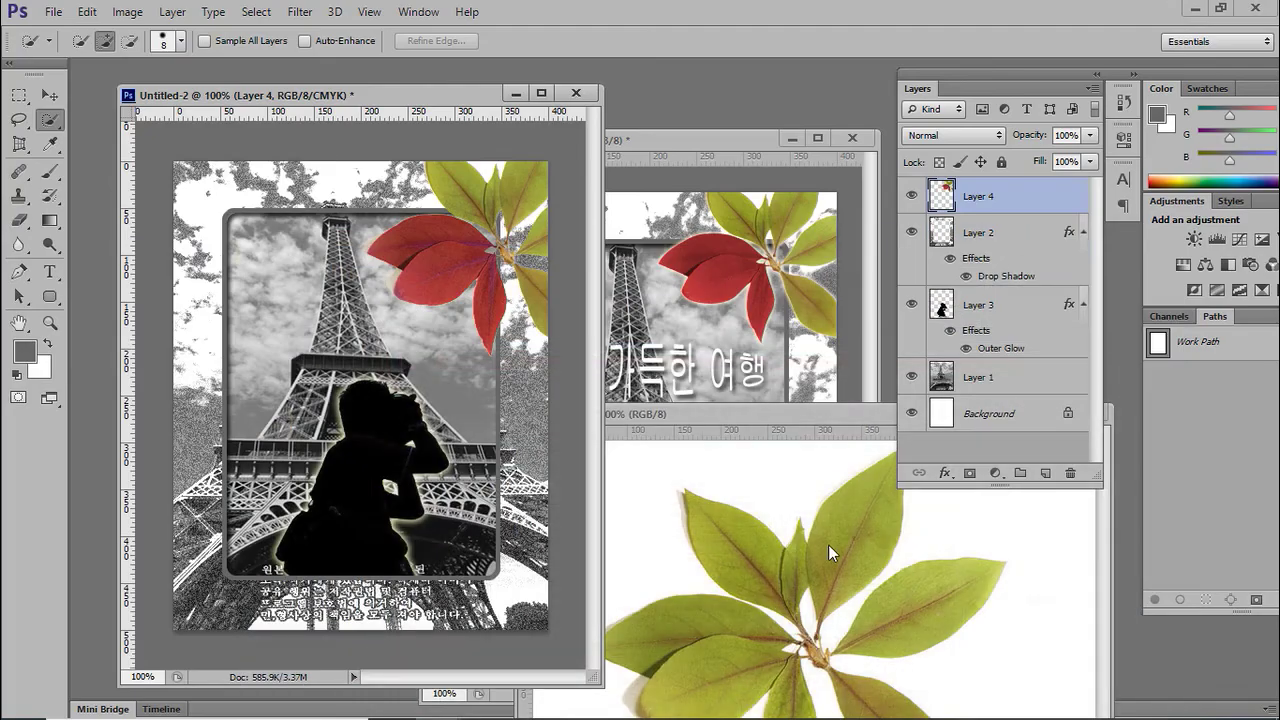
left_click(944, 473)
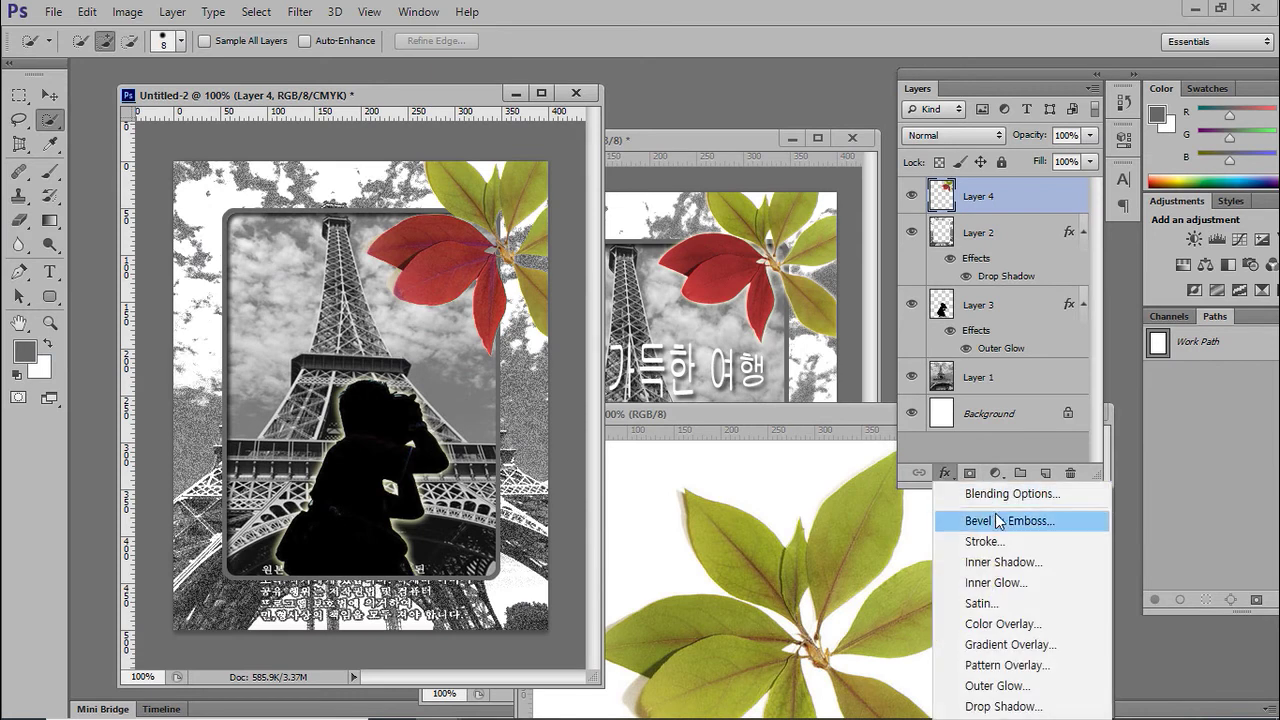
left_click(997, 685)
left_click_drag(895, 143, 877, 366)
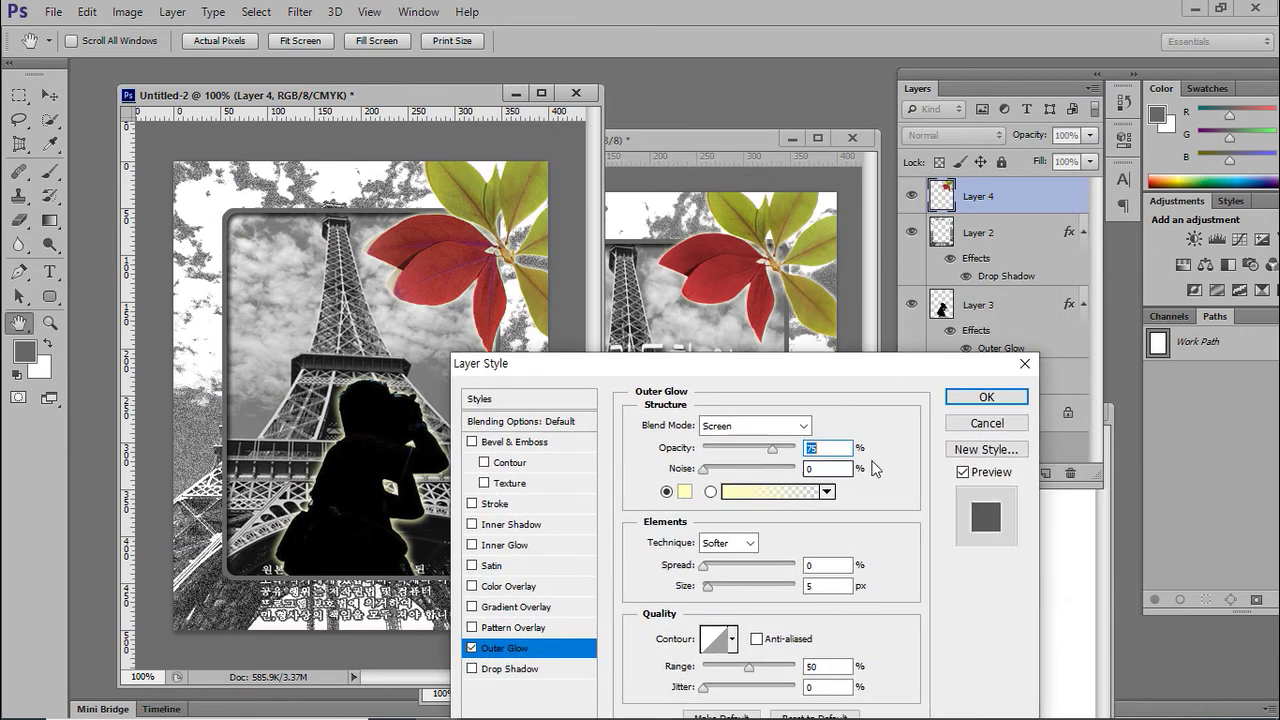
left_click(985, 398)
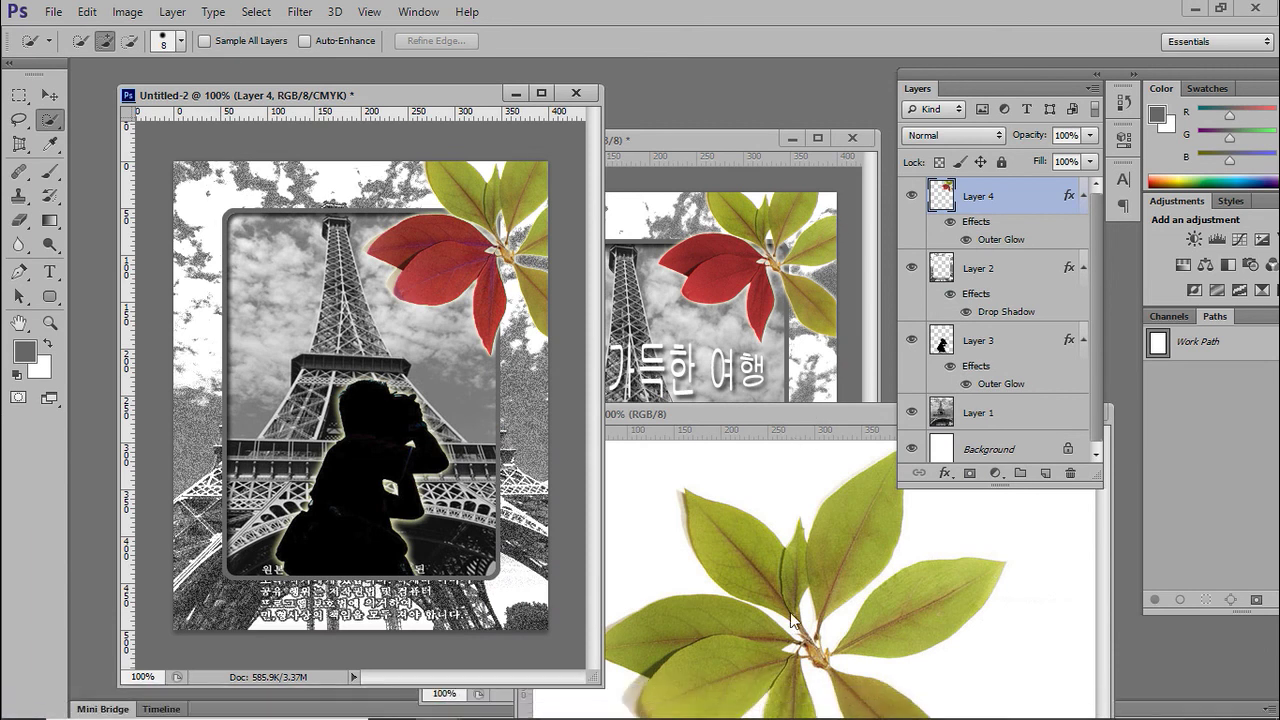
- Close the 2급-3.jpg document, review the title text requirements on the PowerPoint slide, and return to Untitled-2 in Photoshop
left_click_drag(800, 413, 699, 392)
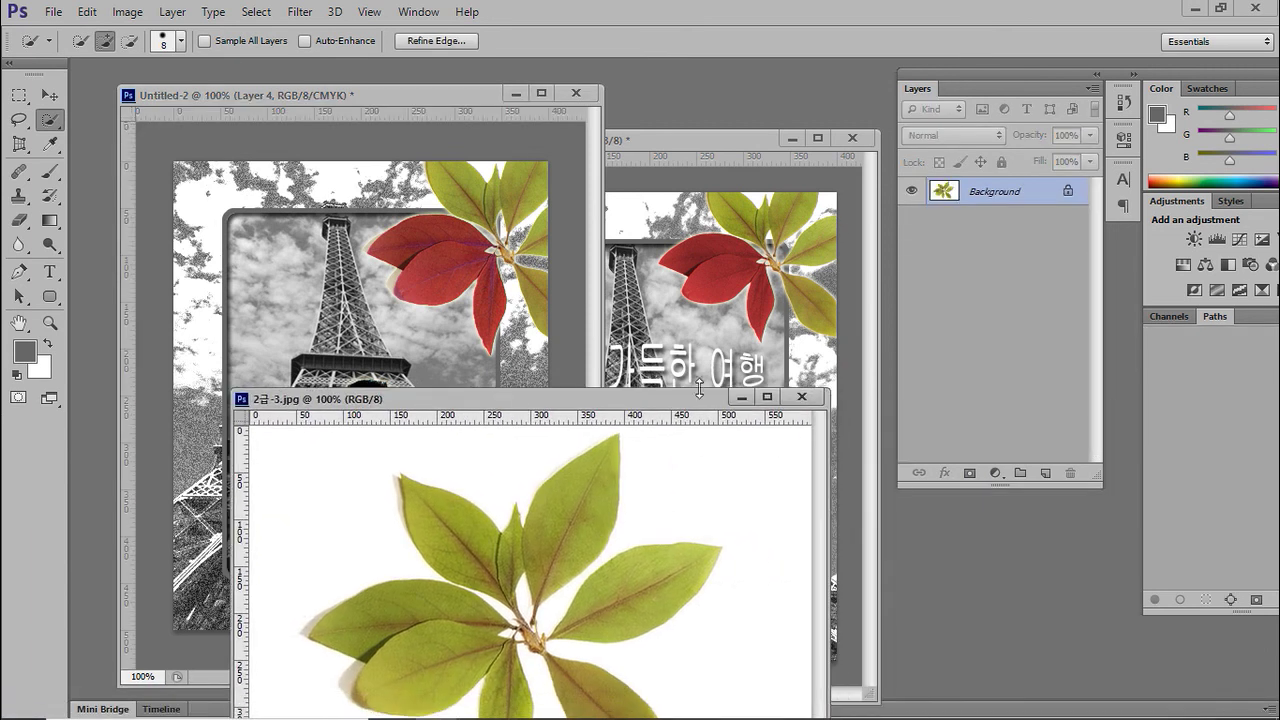
left_click(802, 397)
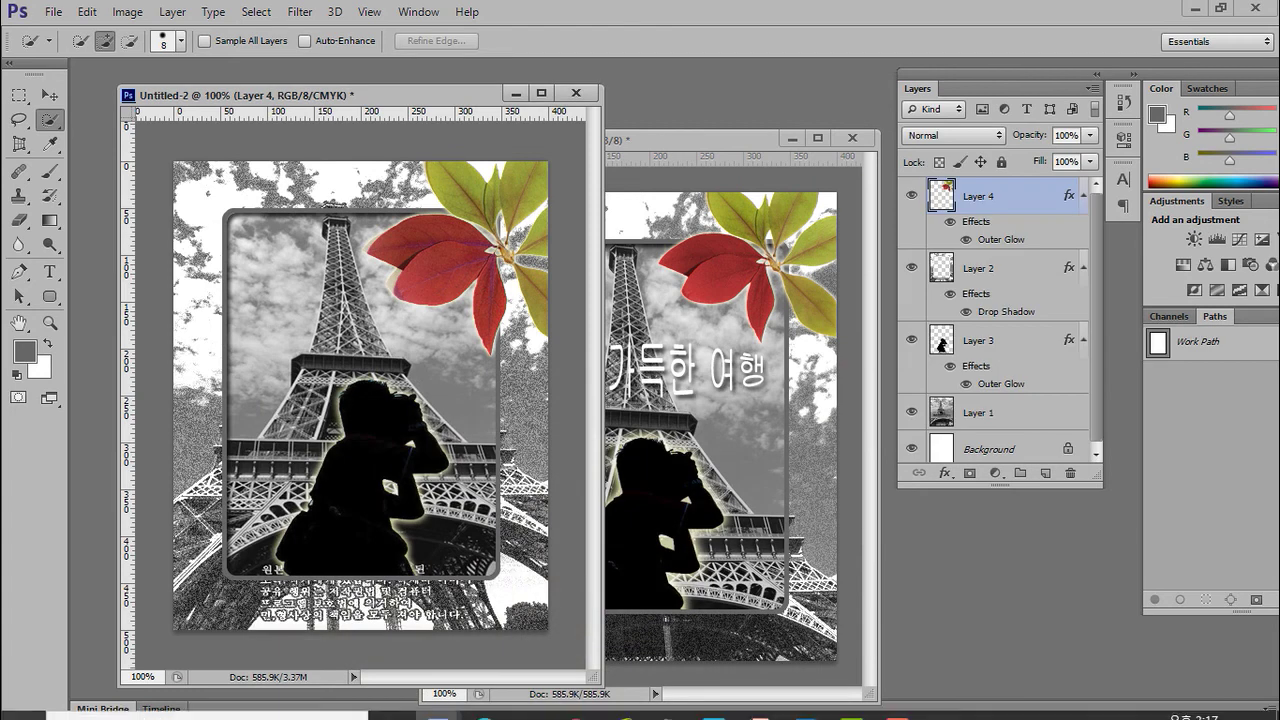
left_click(762, 704)
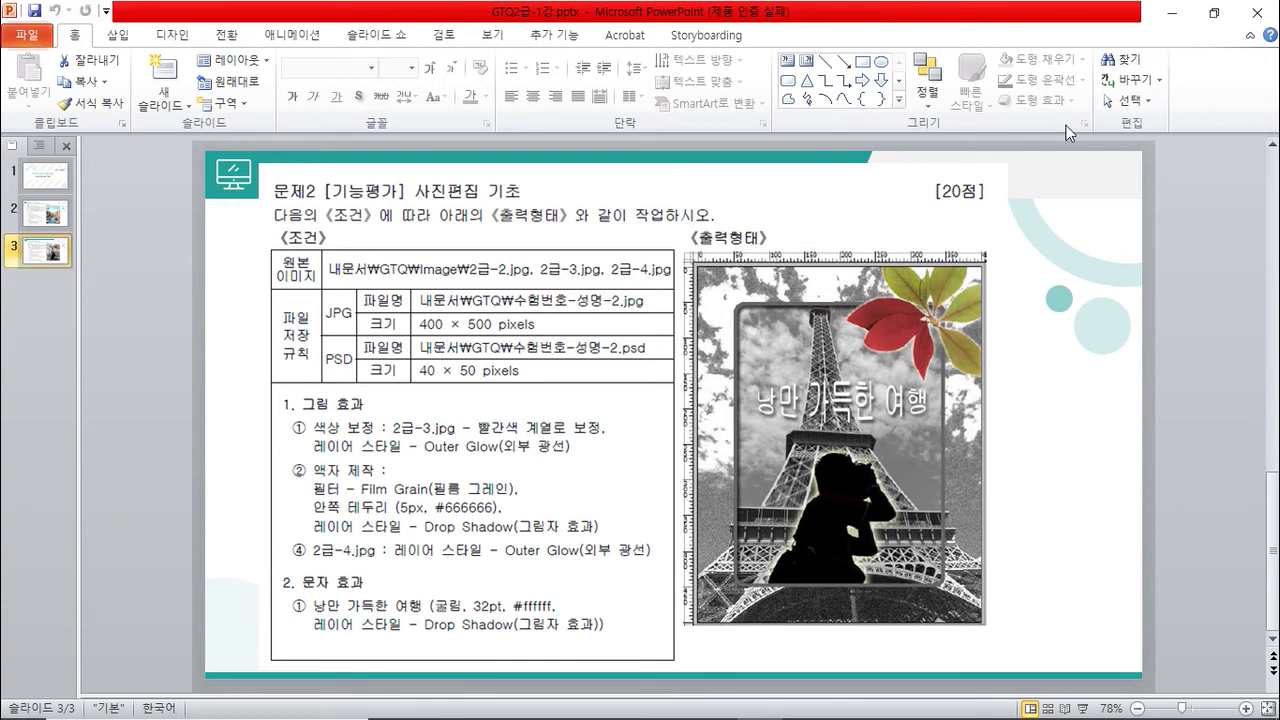
mouse_move(727, 716)
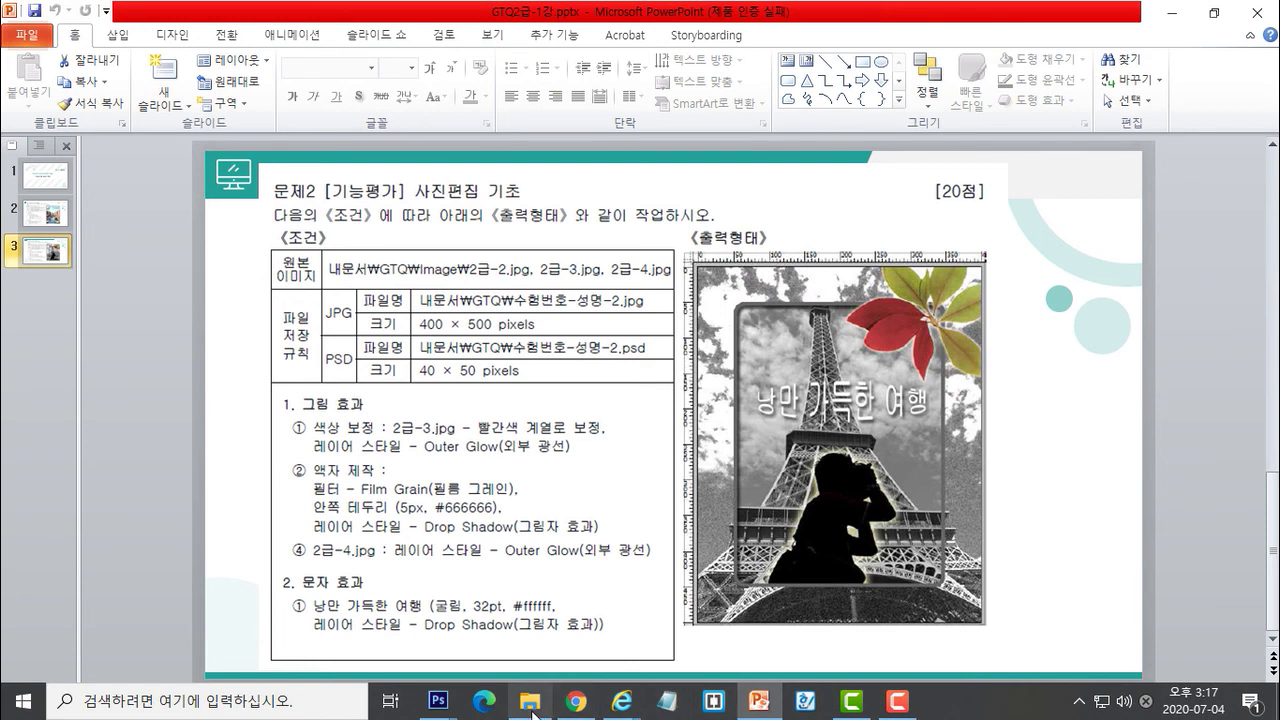
mouse_move(444, 707)
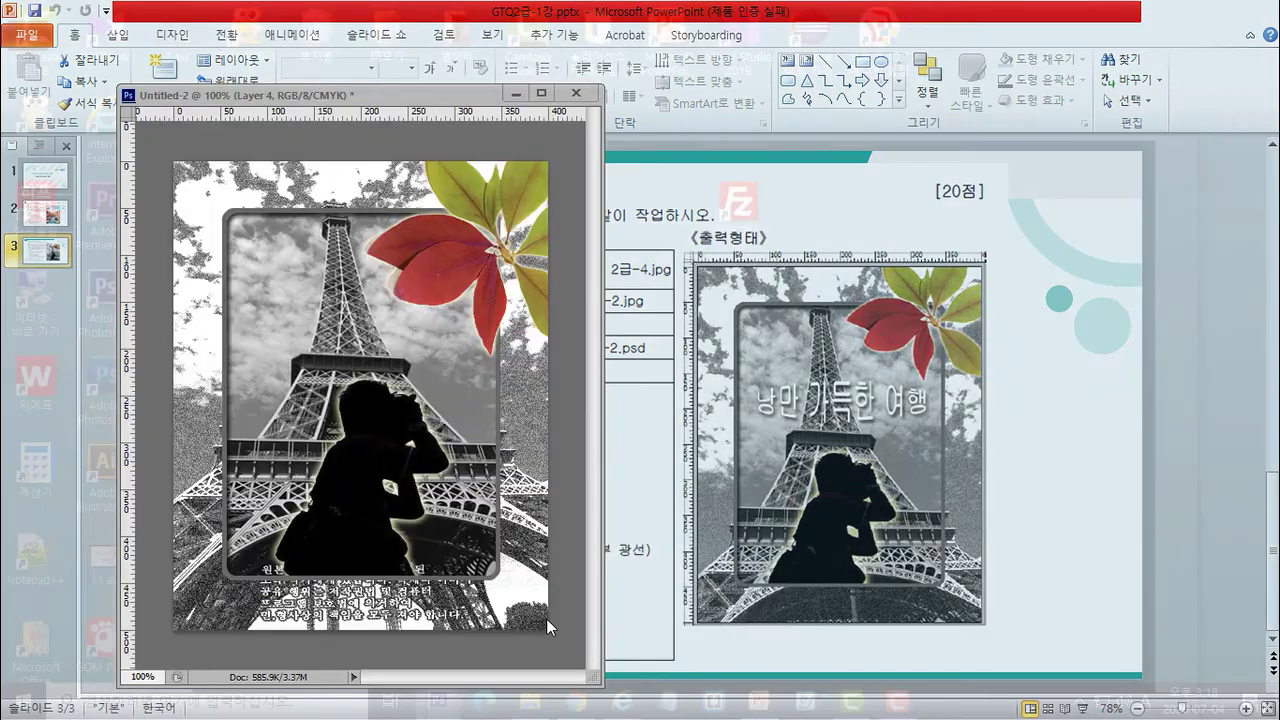
left_click(546, 618)
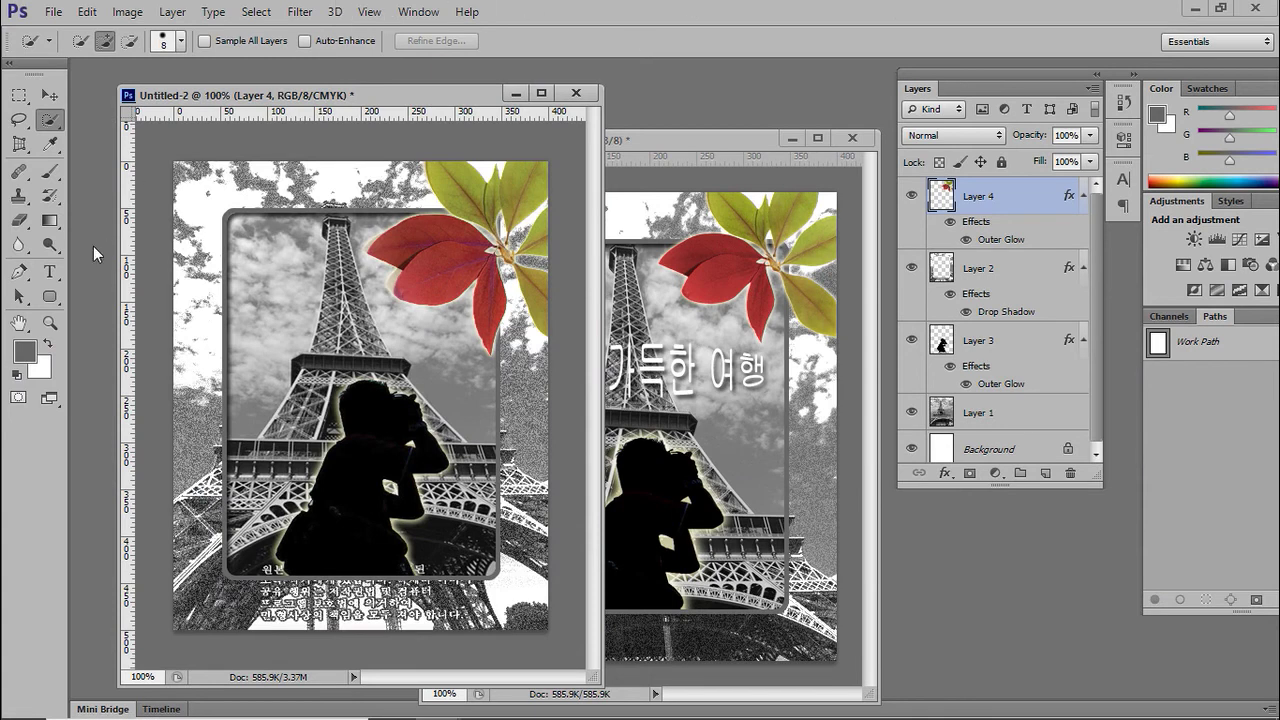
- Start a horizontal text line near the upper-left inside of the frame in Untitled-2 with the font 굴림
left_click(49, 271)
left_click(236, 298)
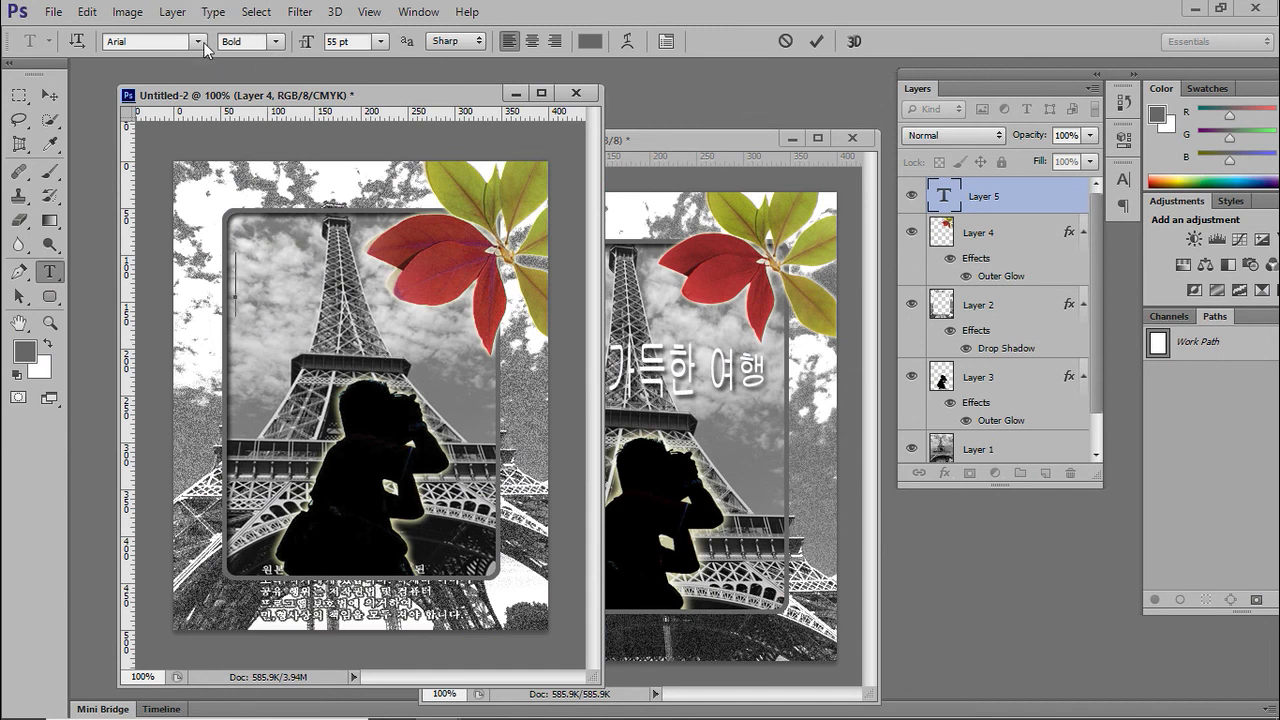
left_click(195, 42)
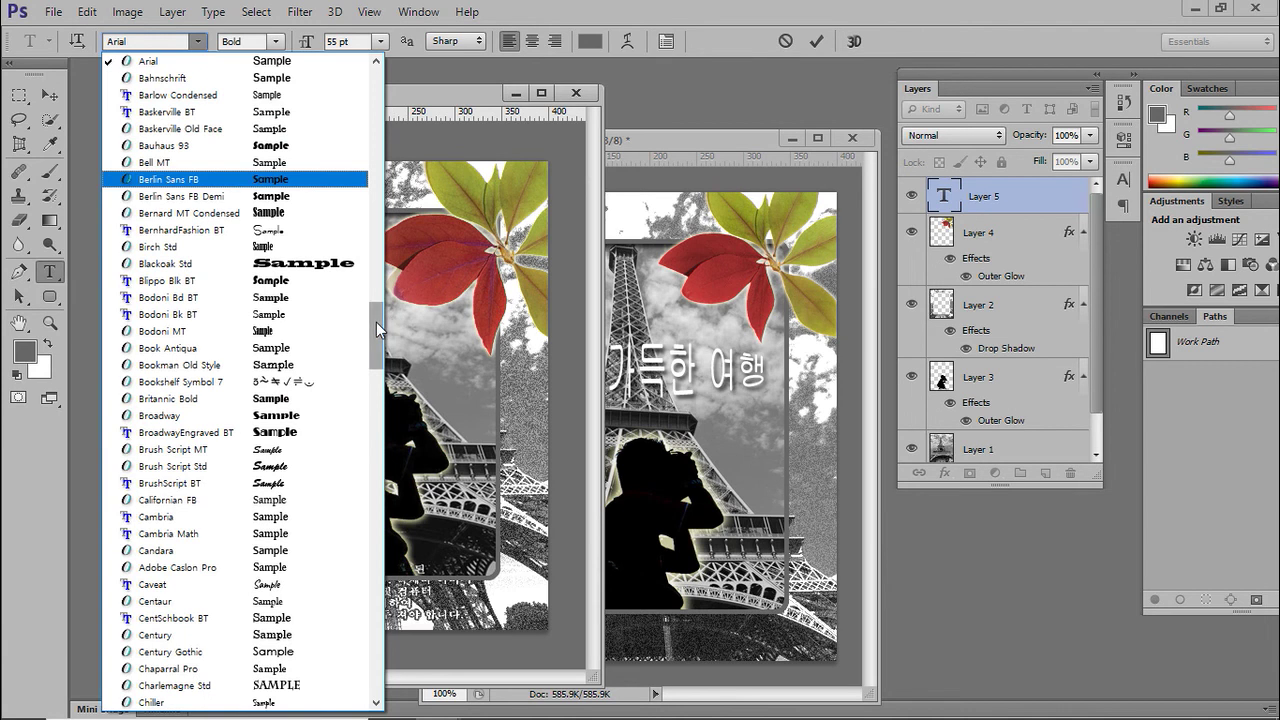
left_click_drag(376, 322, 371, 87)
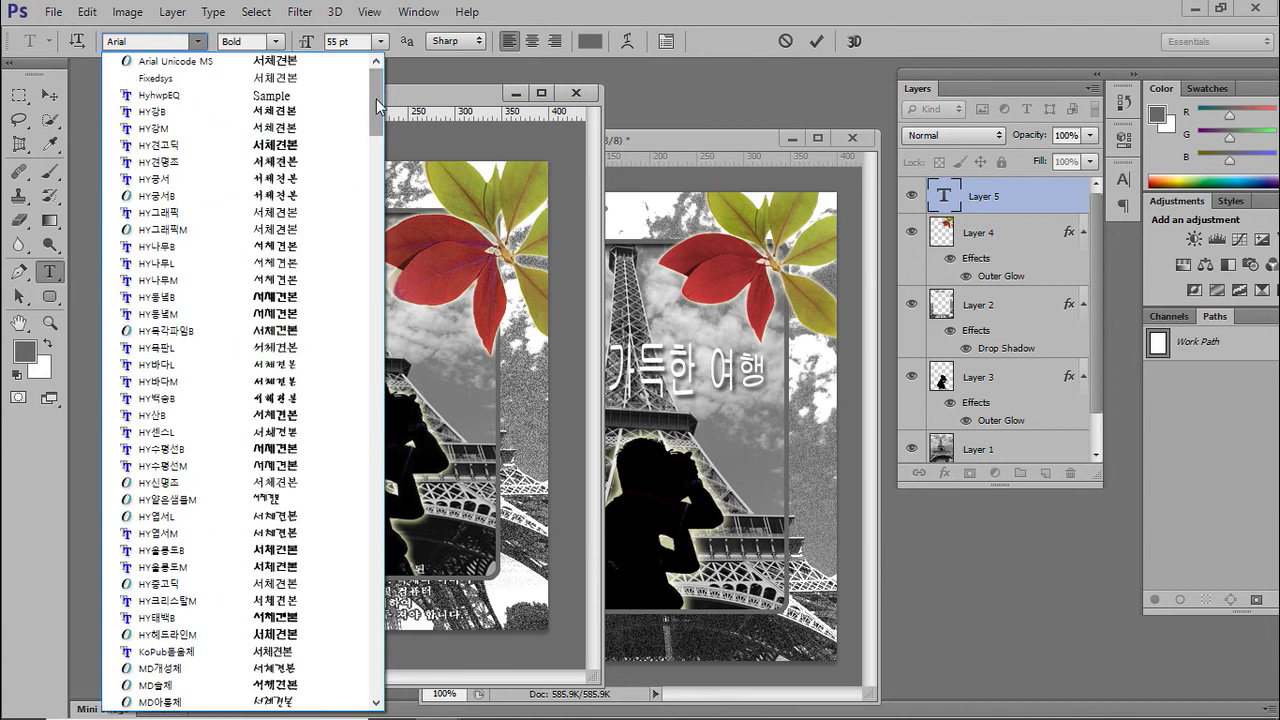
scroll(380, 120, "down", 5)
left_click_drag(381, 135, 385, 175)
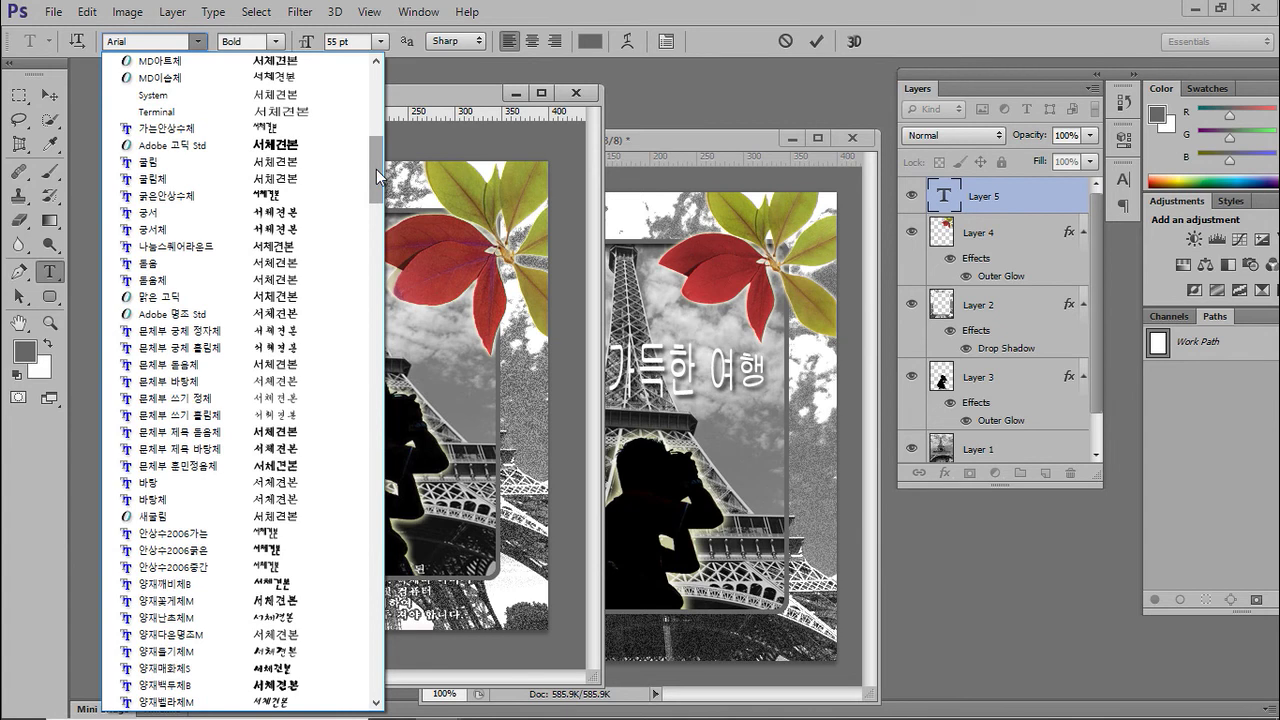
left_click(205, 165)
- Set the new text's size to 32 pt and its colour to ffffff
left_click(380, 41)
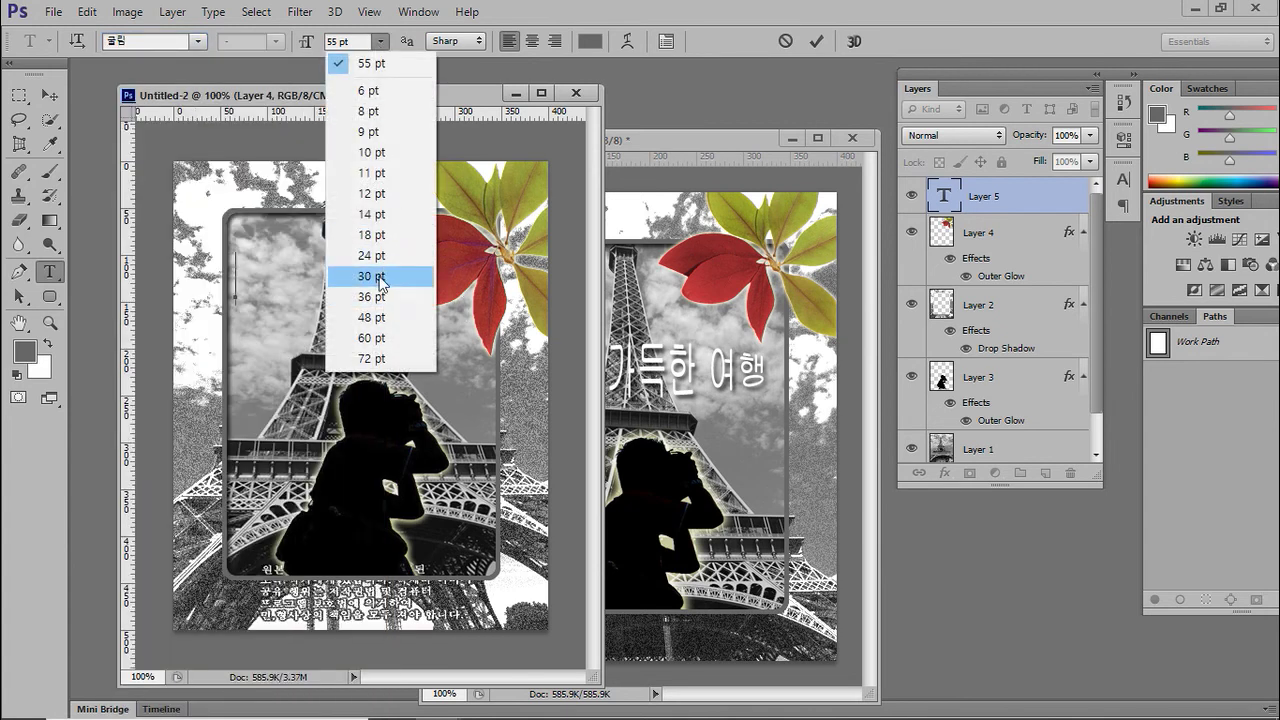
left_click(360, 42)
left_click(360, 42)
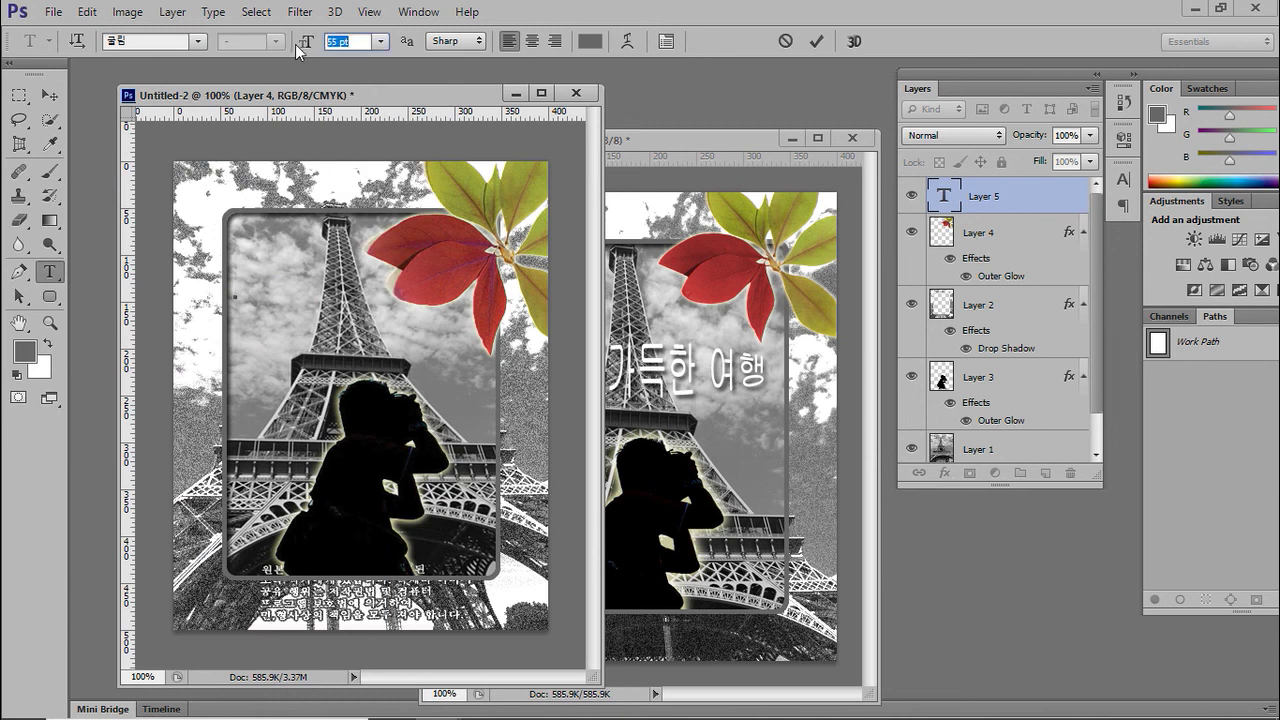
key("Return")
left_click(590, 41)
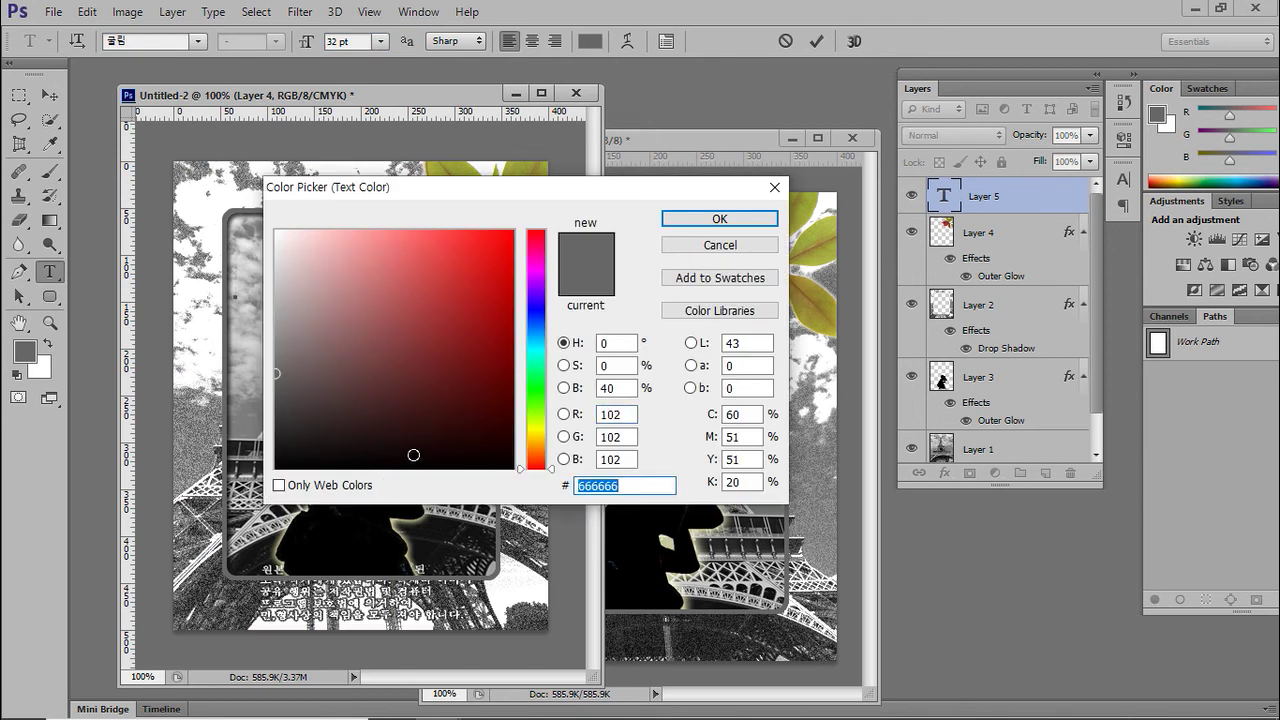
type("ffffff")
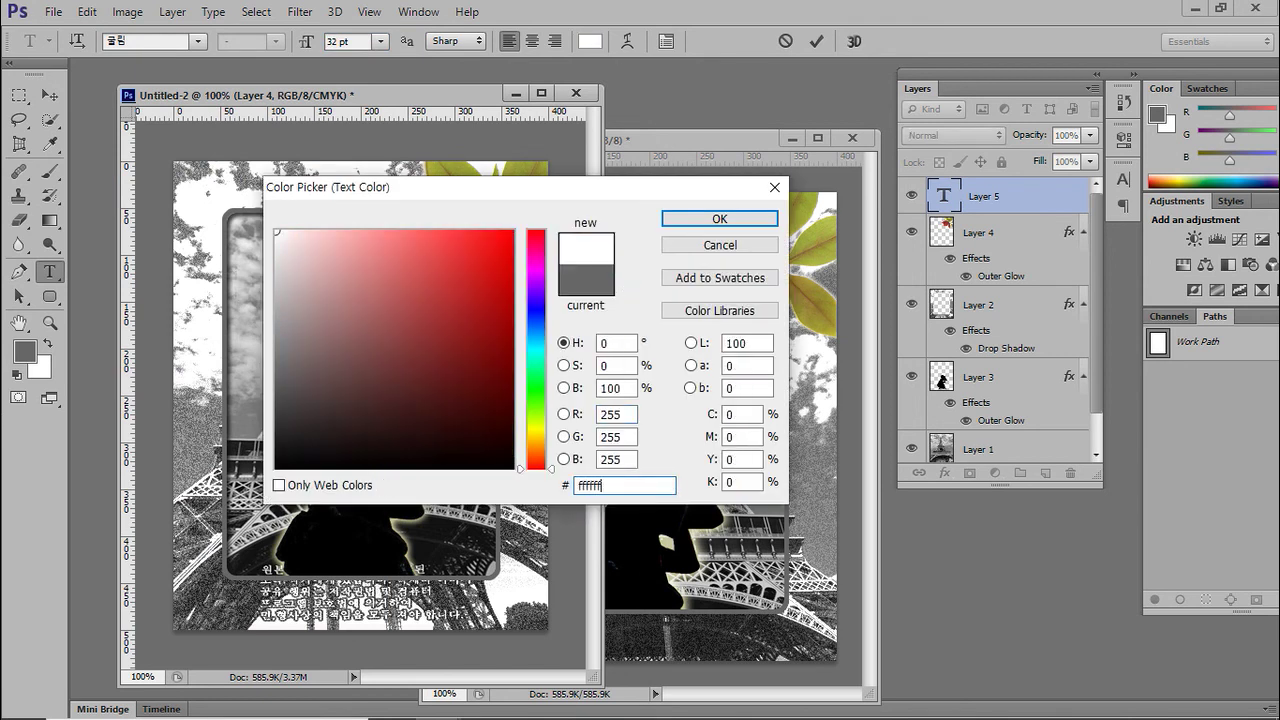
key("Return")
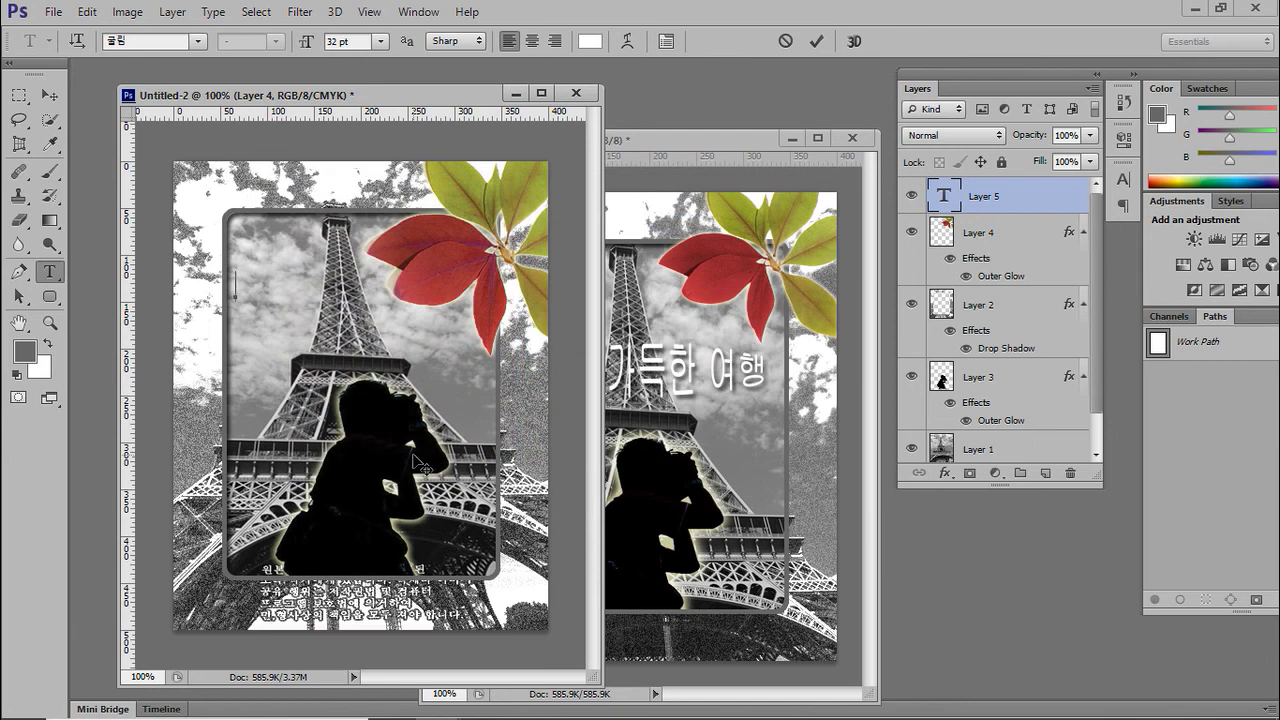
- Enter the title "낭만 가득한 여행" and commit the text layer
type("sks")
key("BackSpace")
key("BackSpace")
type("나")
type("마")
type(" 가")
type("득한 여")
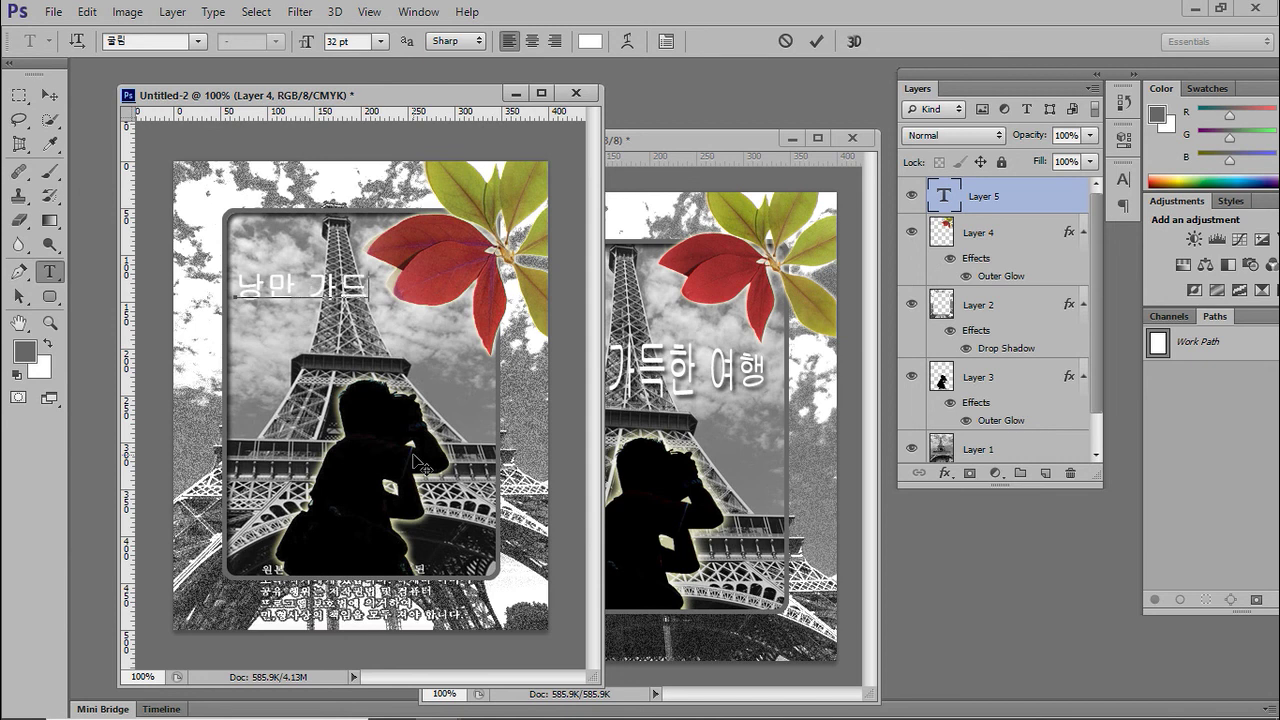
type("행")
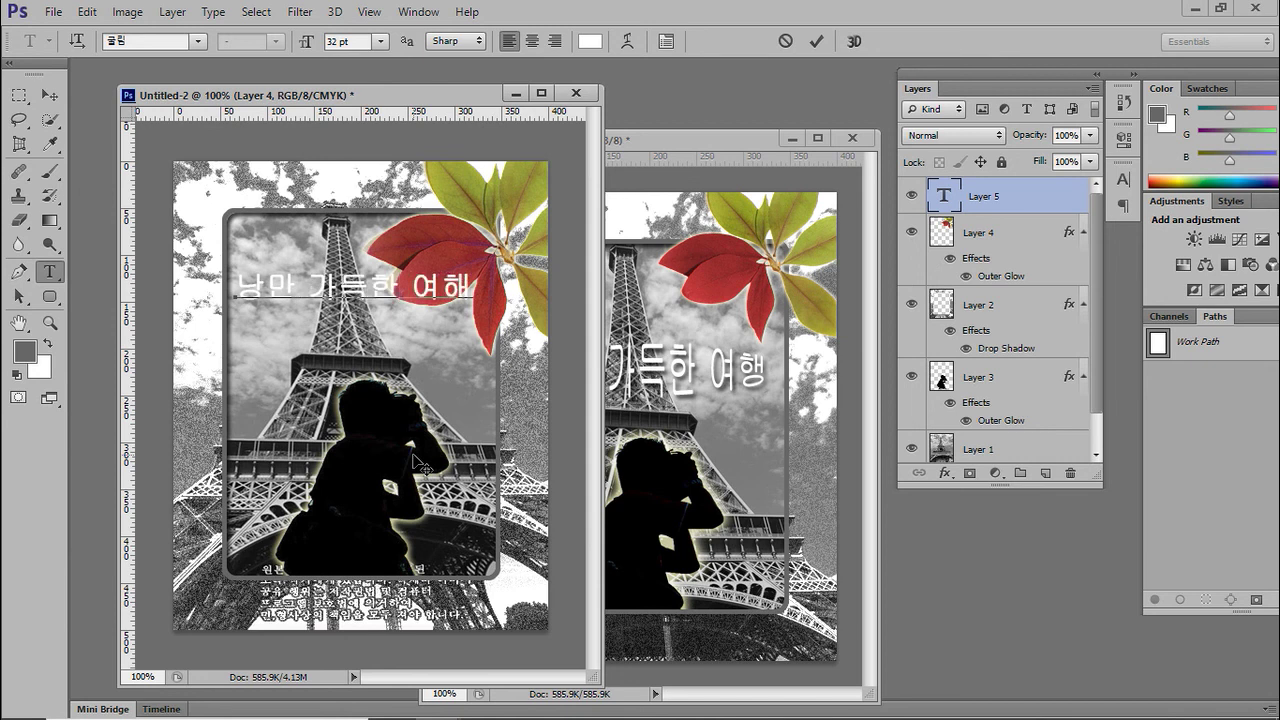
left_click(816, 41)
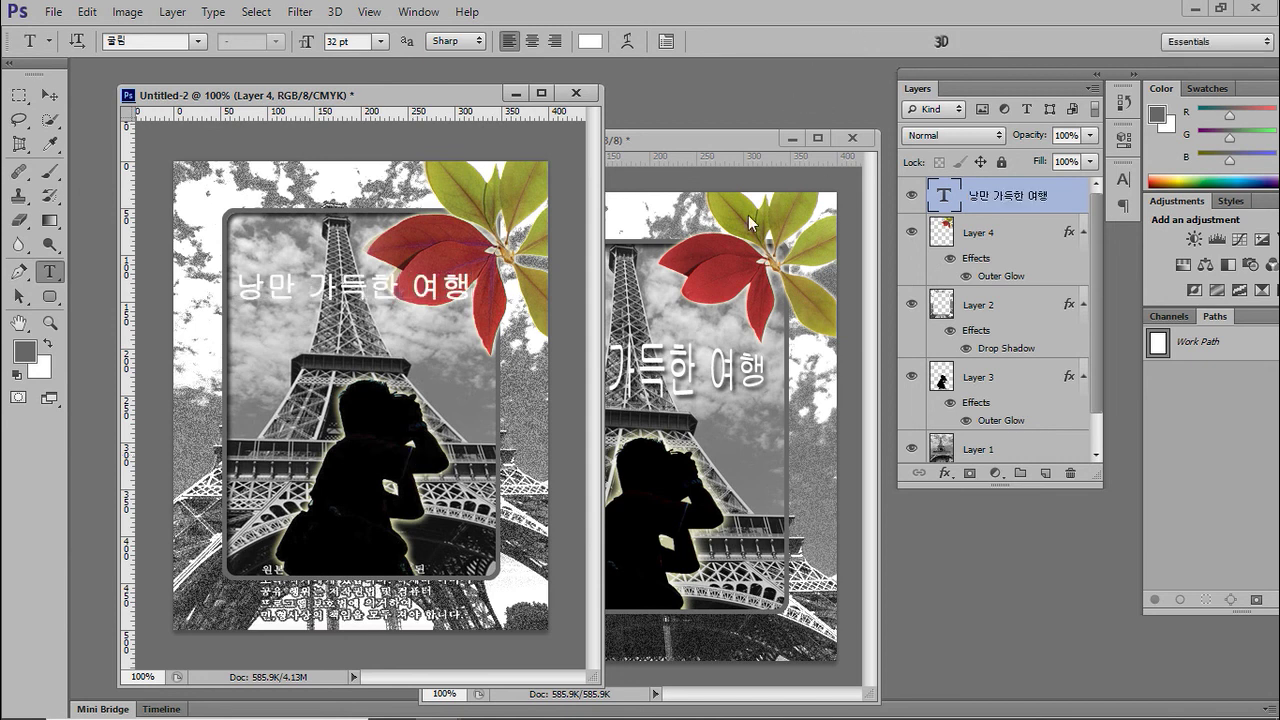
- Arrange Untitled-2 and 수험번호-성명-2.jpg side by side and move the Layers panel clear of both images
left_click_drag(654, 143, 771, 105)
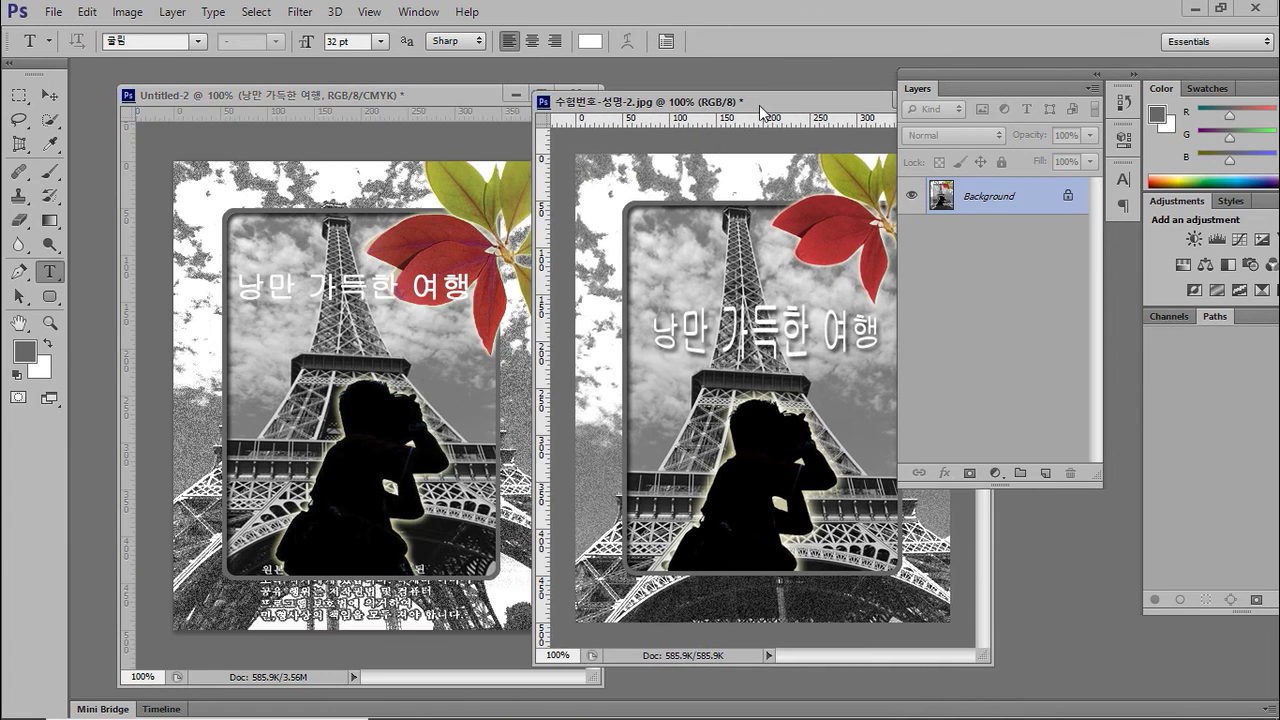
left_click_drag(421, 91, 373, 89)
left_click_drag(648, 110, 630, 101)
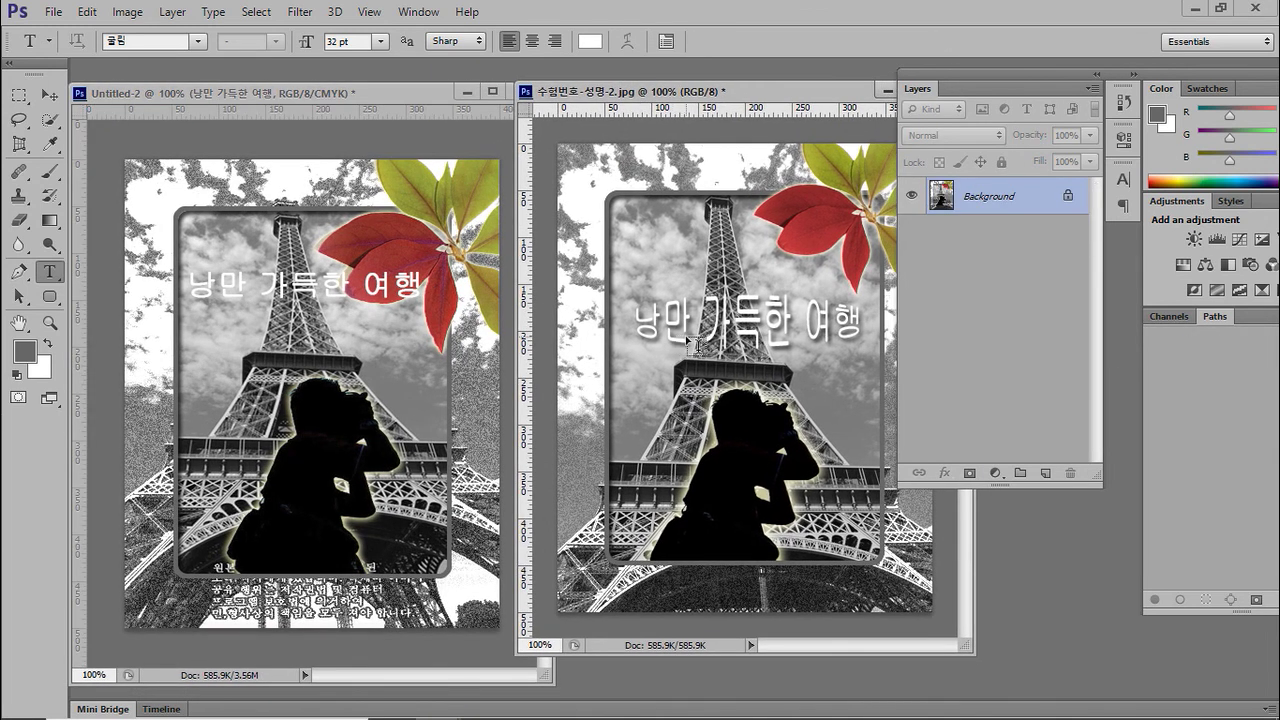
left_click_drag(962, 72, 1044, 97)
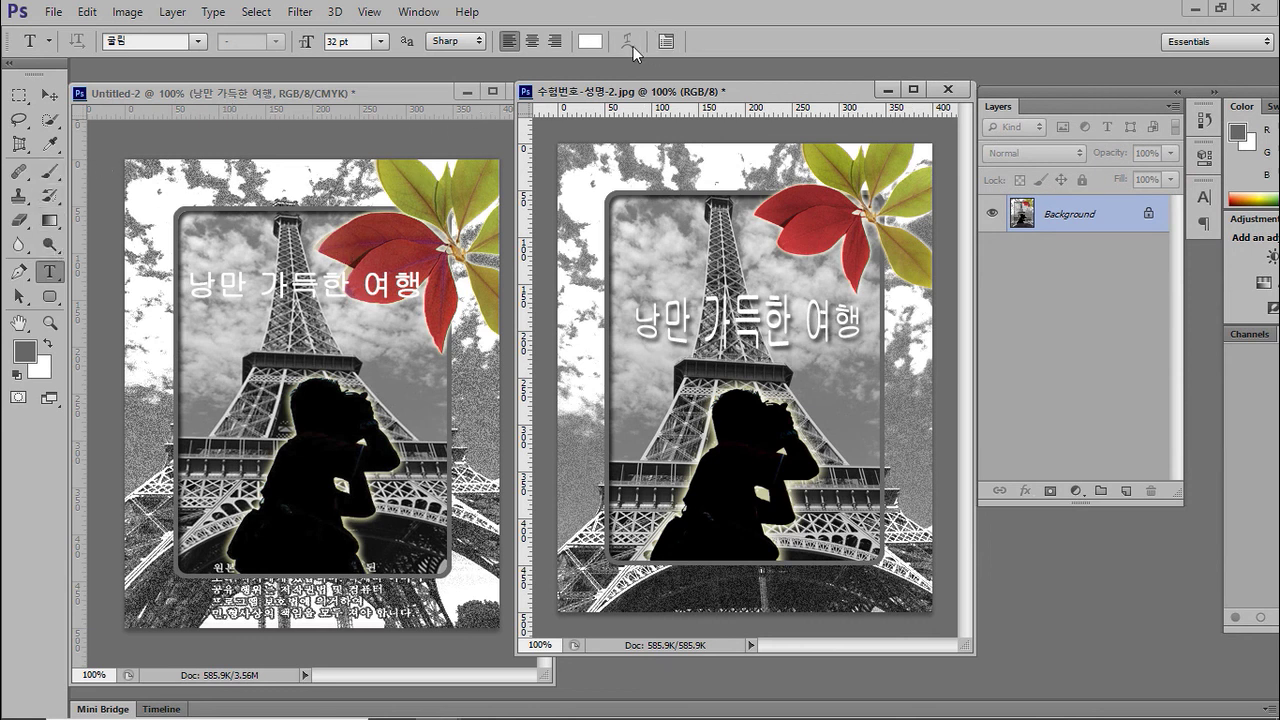
- Warp the title in Untitled-2 with the horizontal Bulge style at +19% bend, allowing its faux bold to be removed
left_click(404, 100)
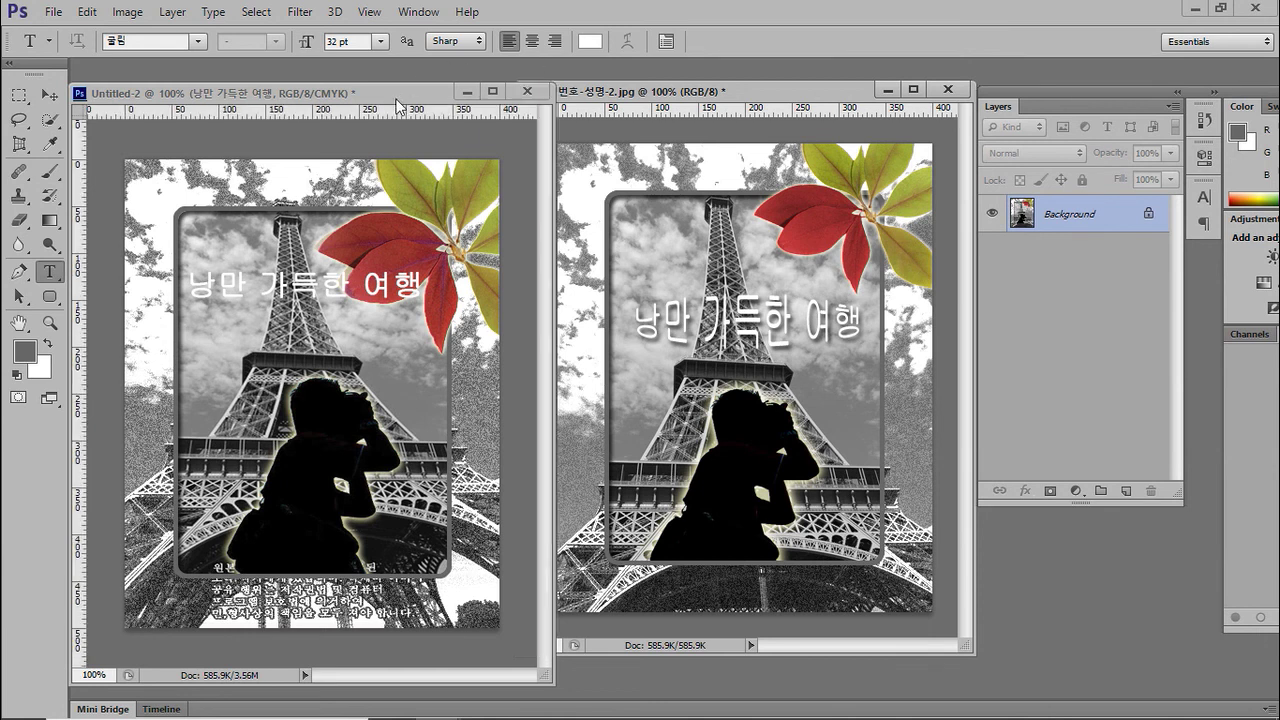
left_click(626, 41)
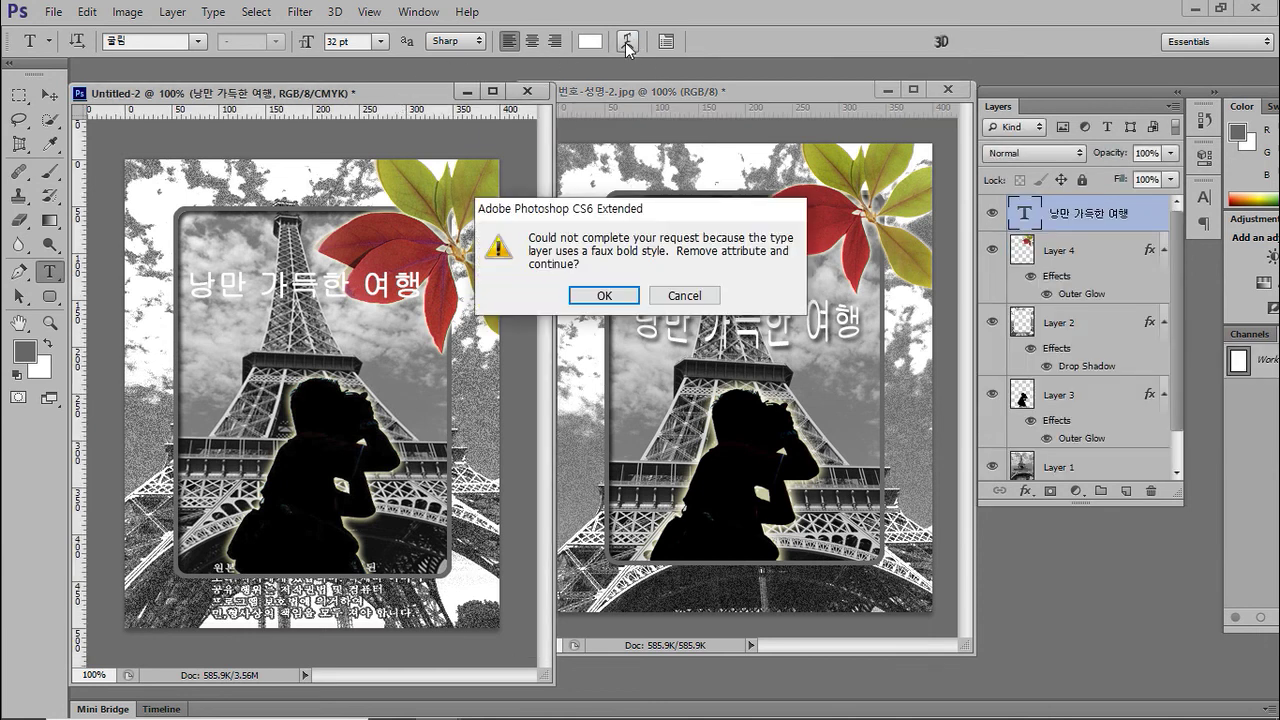
left_click(605, 296)
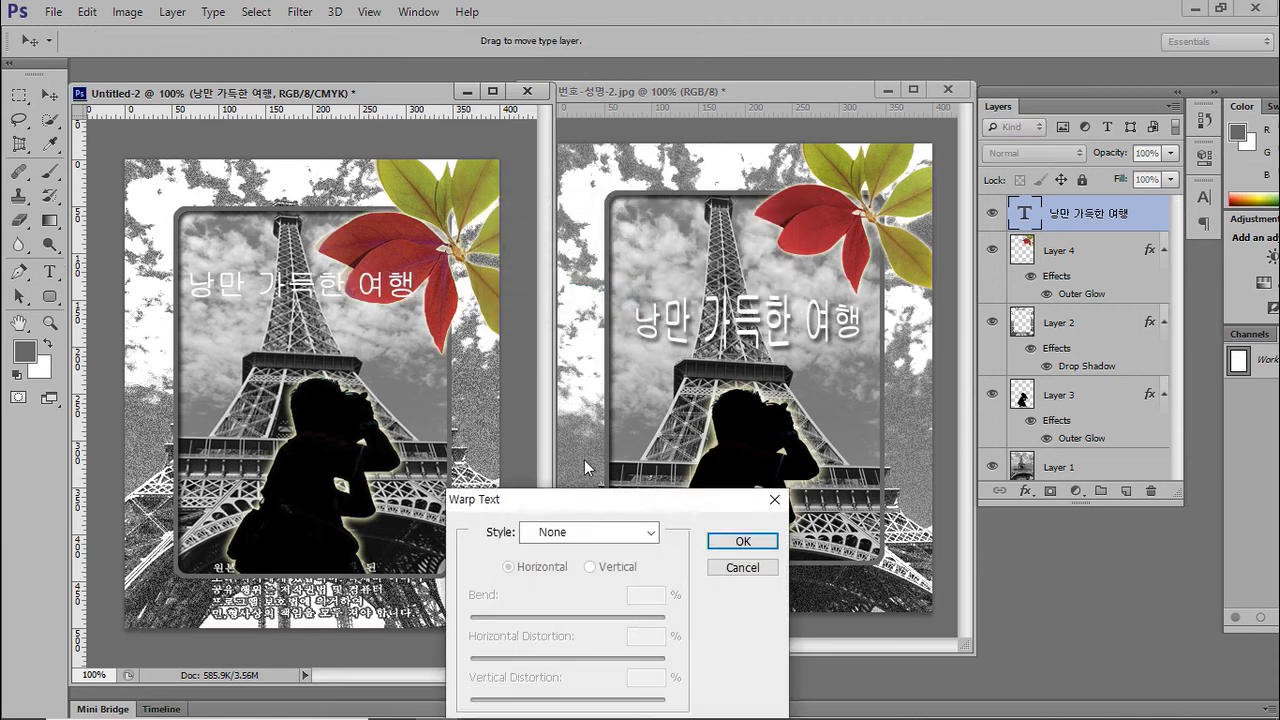
left_click_drag(616, 455, 613, 261)
left_click(672, 300)
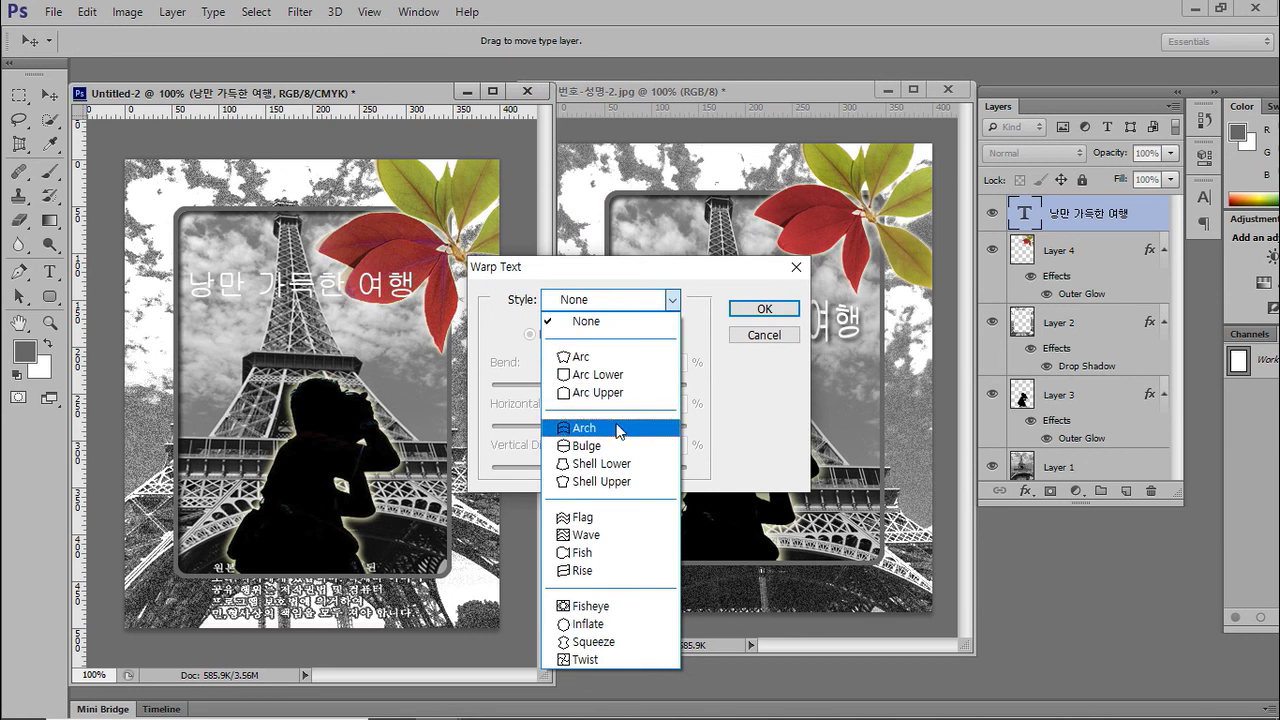
left_click(603, 449)
left_click_drag(644, 274, 646, 436)
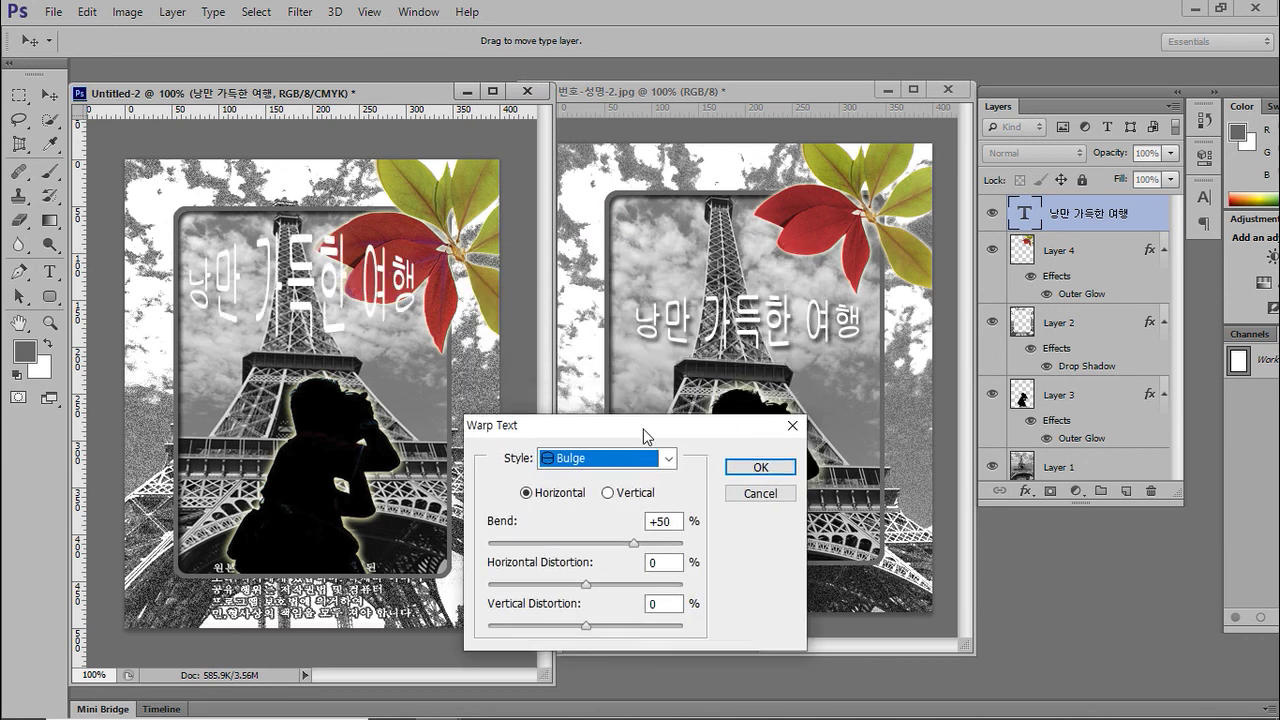
left_click_drag(634, 545, 603, 551)
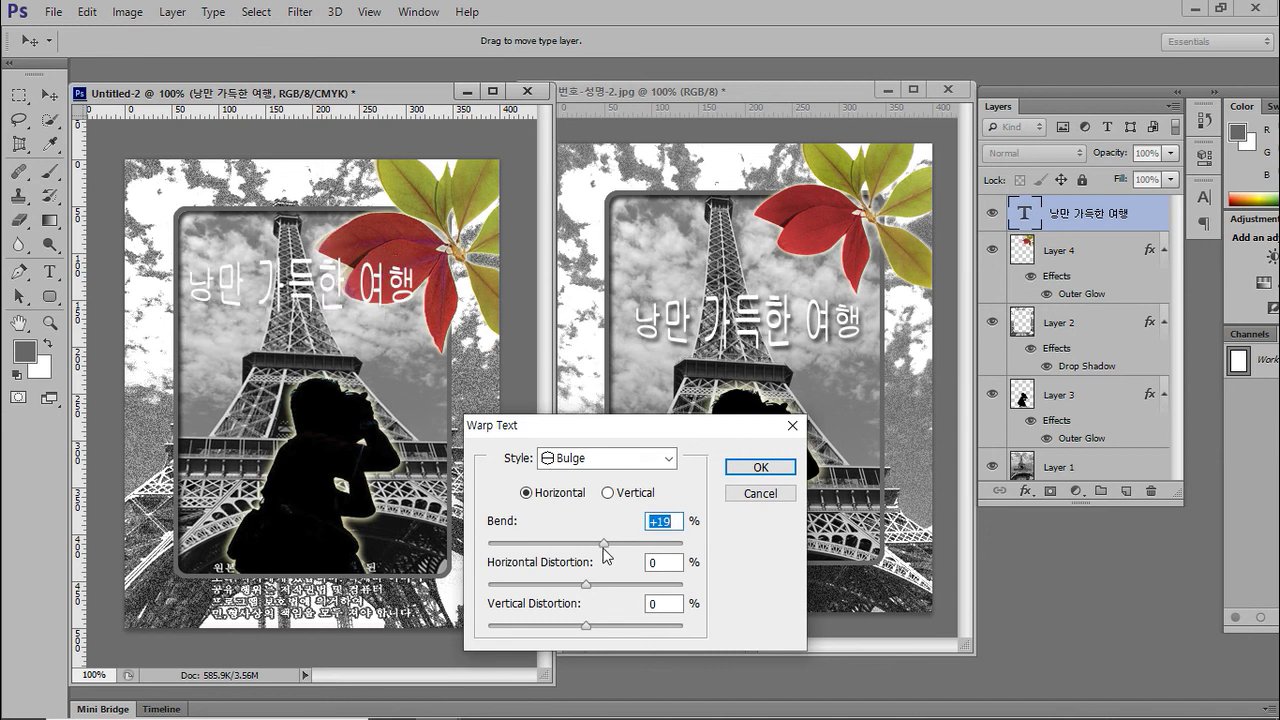
left_click(760, 468)
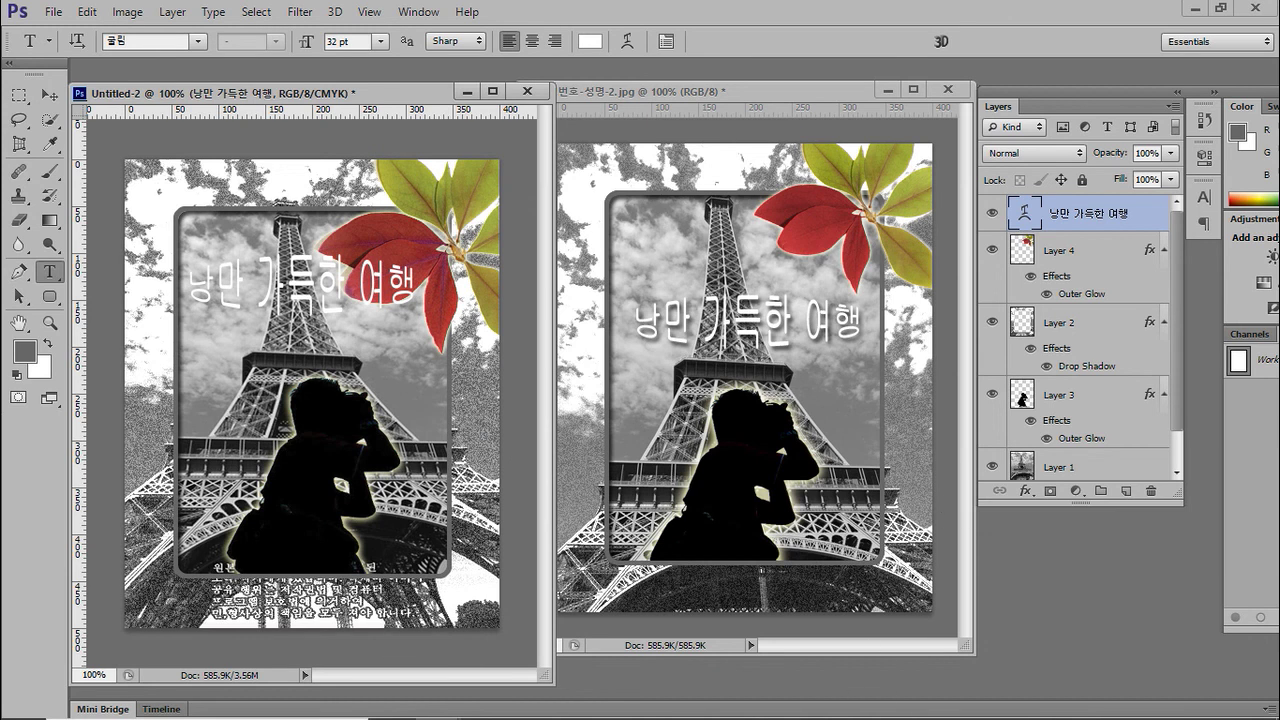
- Check the title requirements on the PowerPoint problem slide, and apply a Drop Shadow with its default settings to the title text layer
left_click(759, 703)
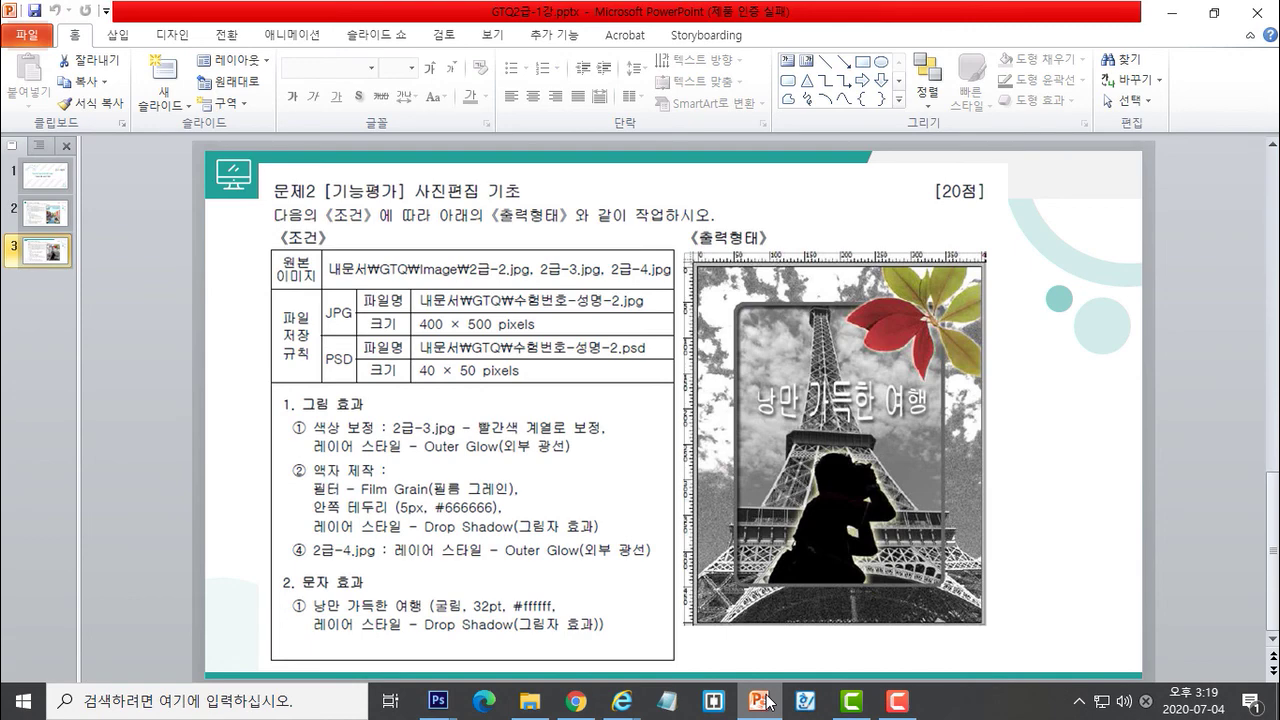
left_click(1186, 12)
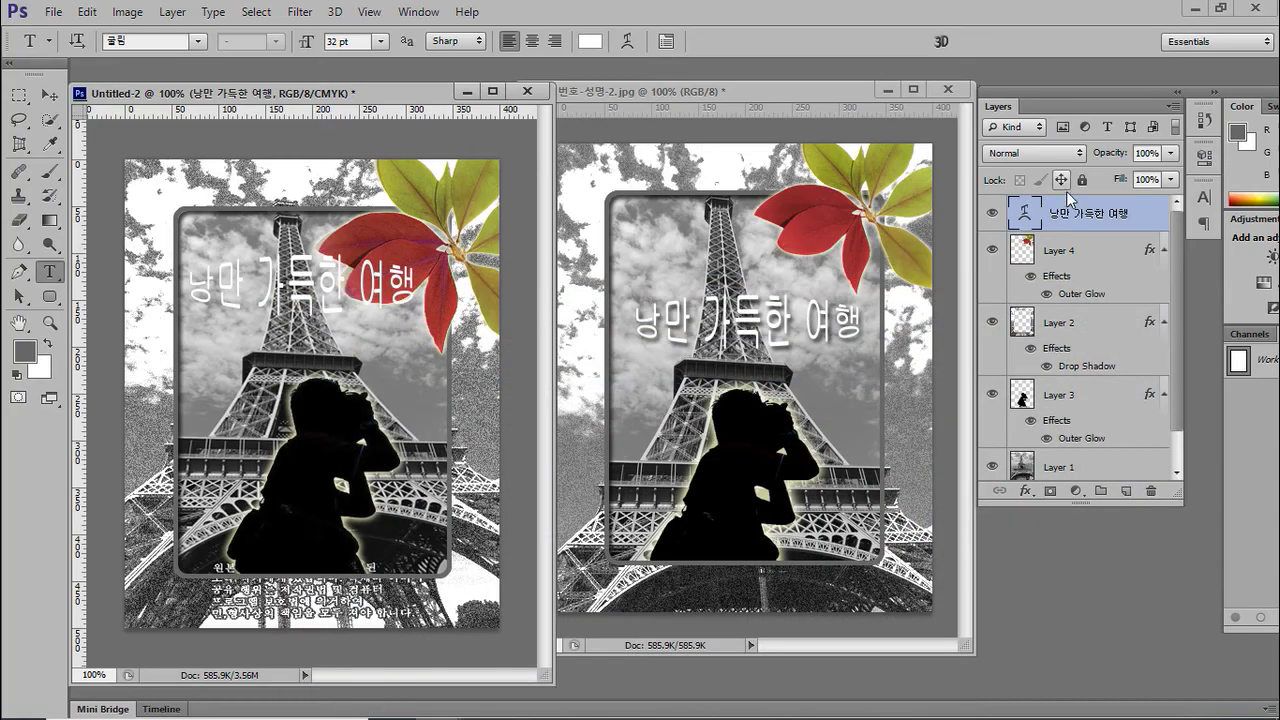
left_click(1026, 491)
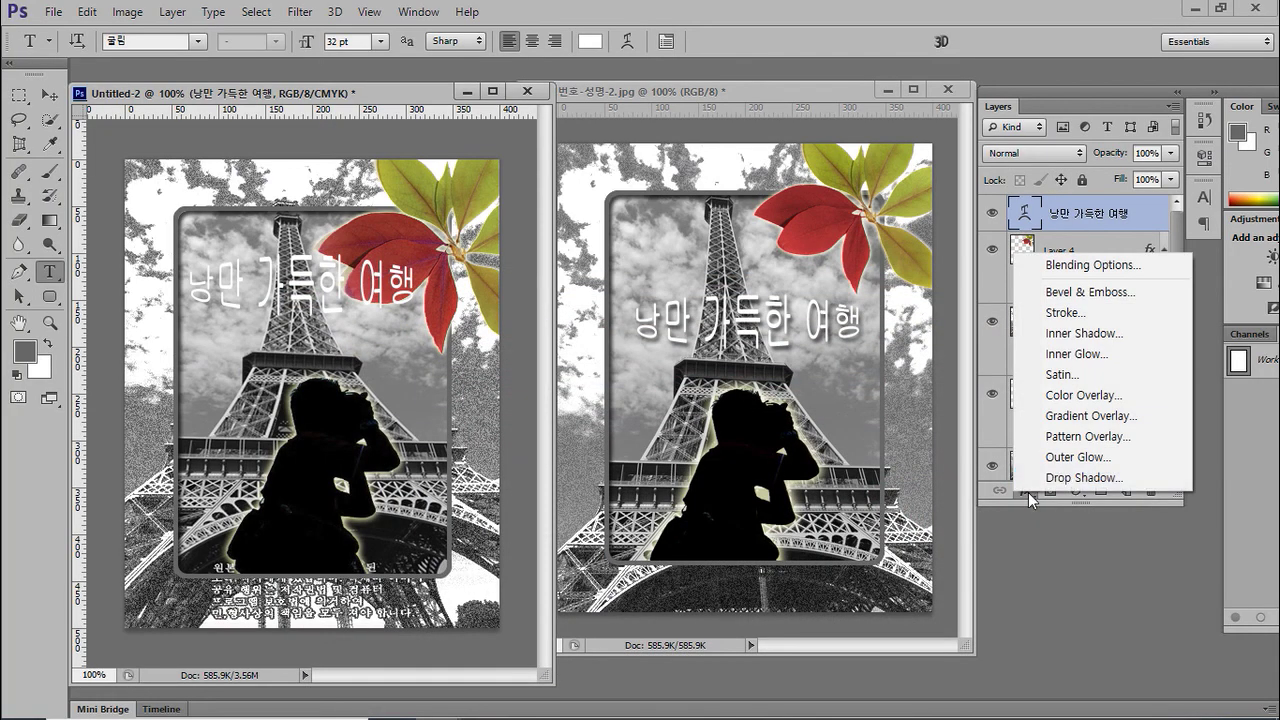
left_click(1067, 477)
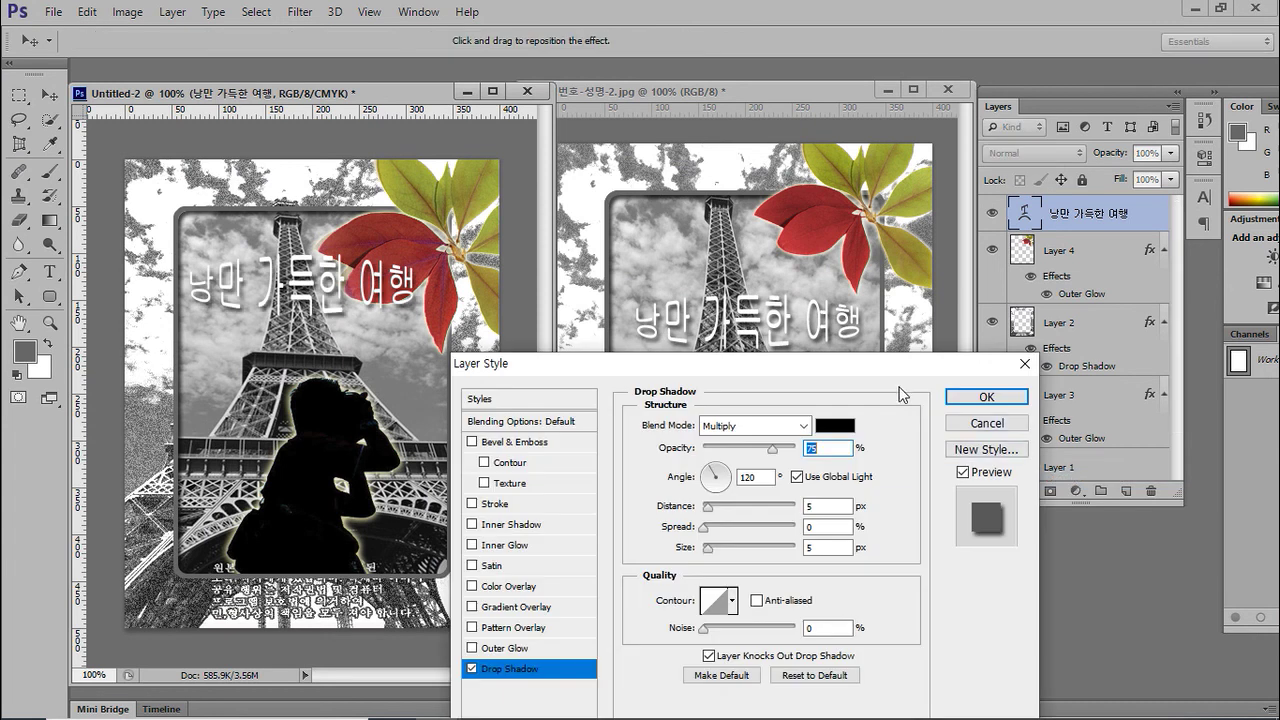
left_click(986, 398)
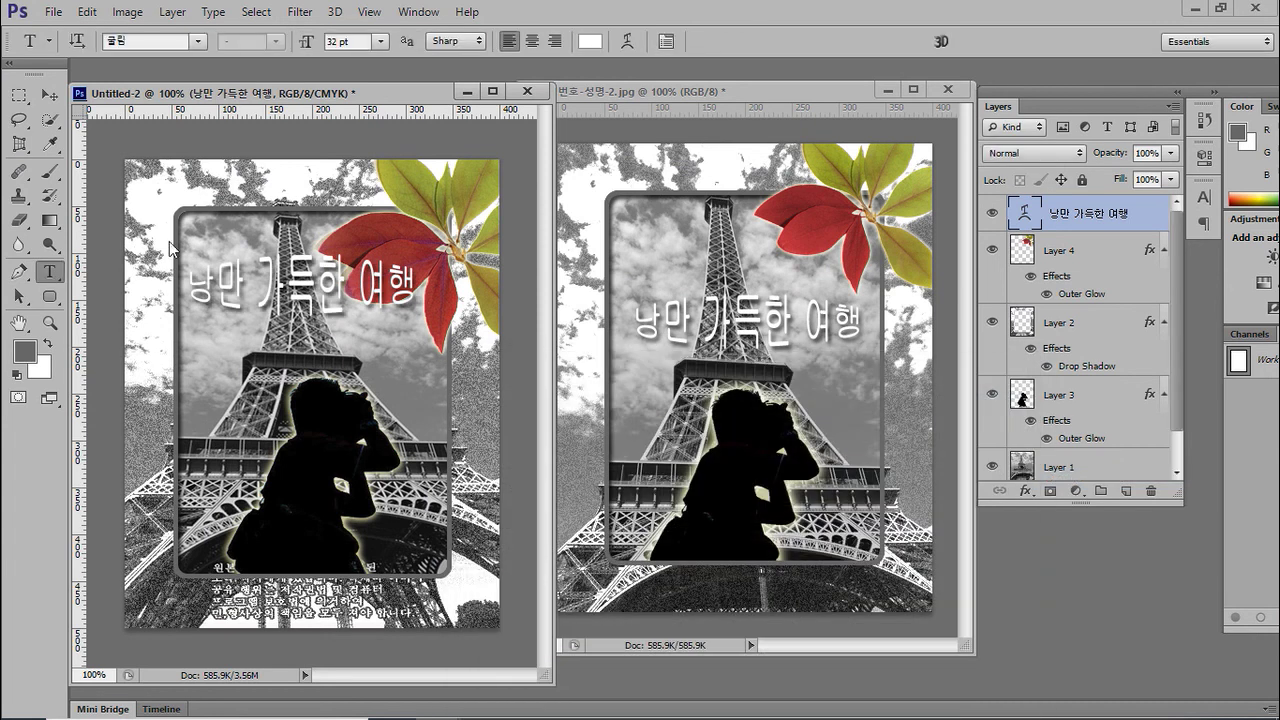
- Move the title slightly down in the image and place its text layer directly beneath the leaves layer, Layer 4
left_click(52, 96)
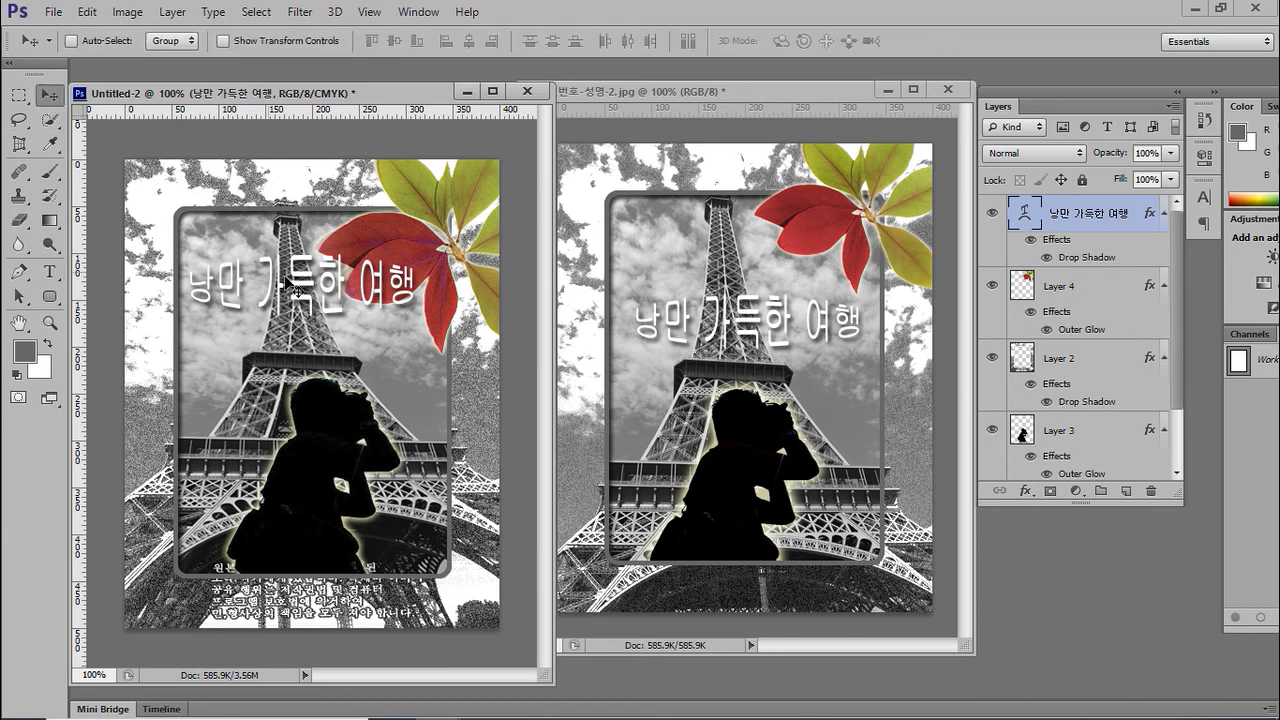
left_click_drag(325, 305, 326, 320)
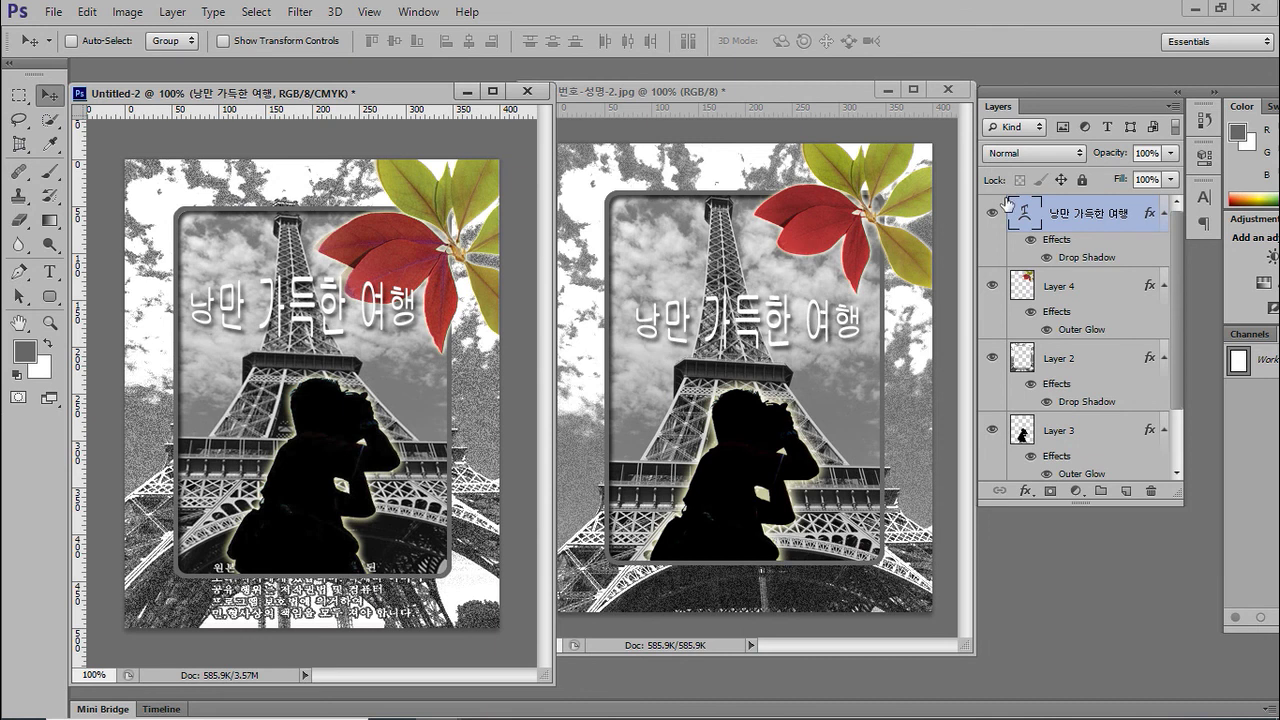
left_click_drag(1064, 214, 1065, 340)
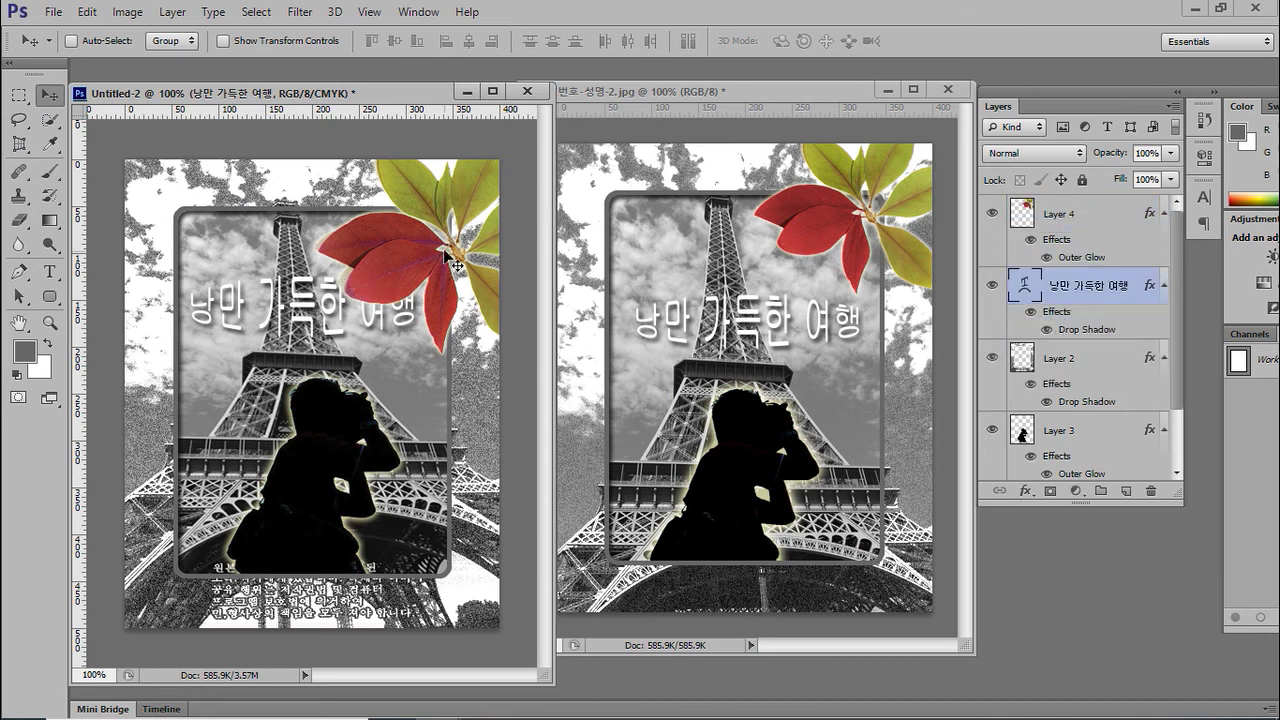
- Scale the leaves on Layer 4 to about 81.5% width and 81.7% height, keeping them in the image's upper-right corner
left_click(1064, 220)
key("ctrl+t")
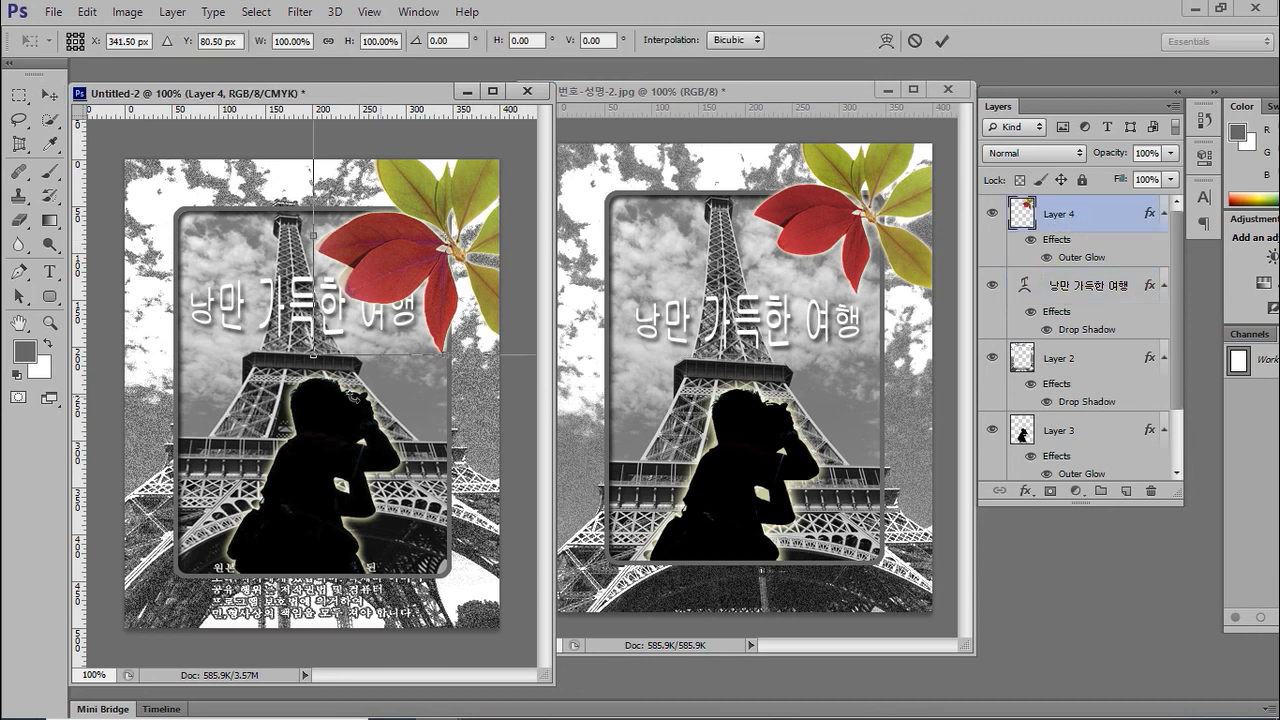
left_click_drag(313, 356, 362, 310)
left_click_drag(449, 248, 431, 248)
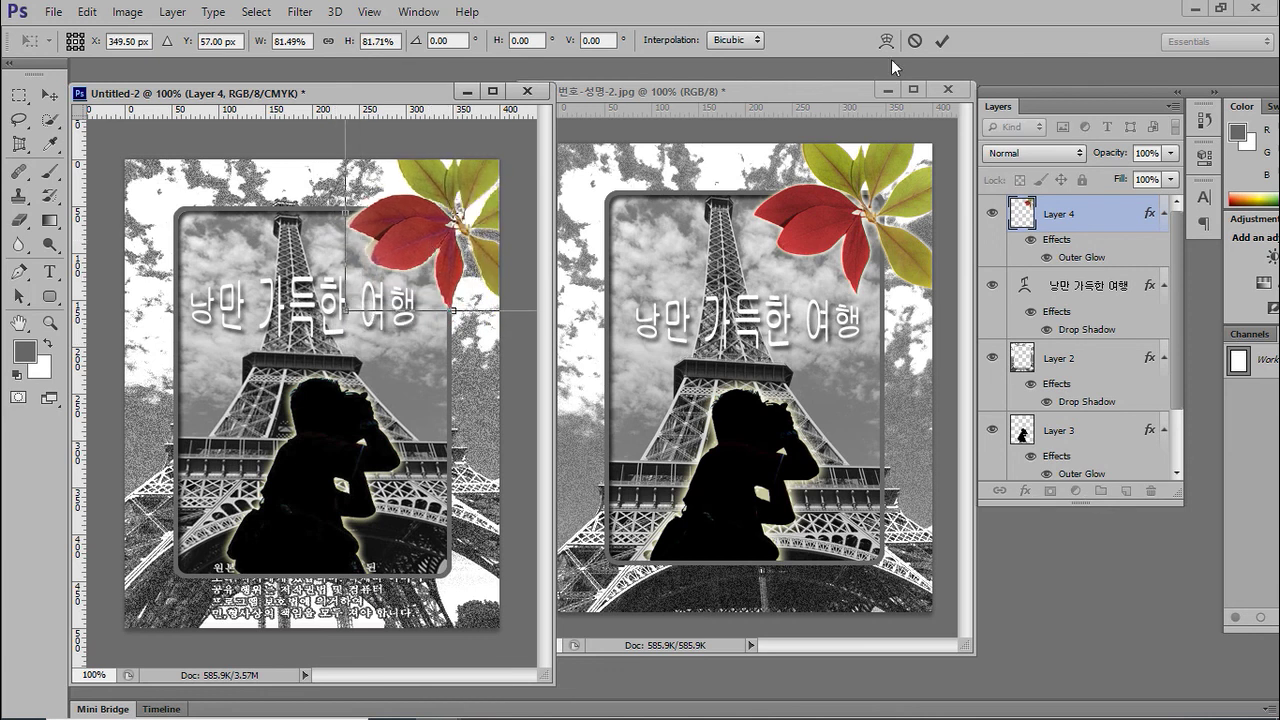
left_click(941, 41)
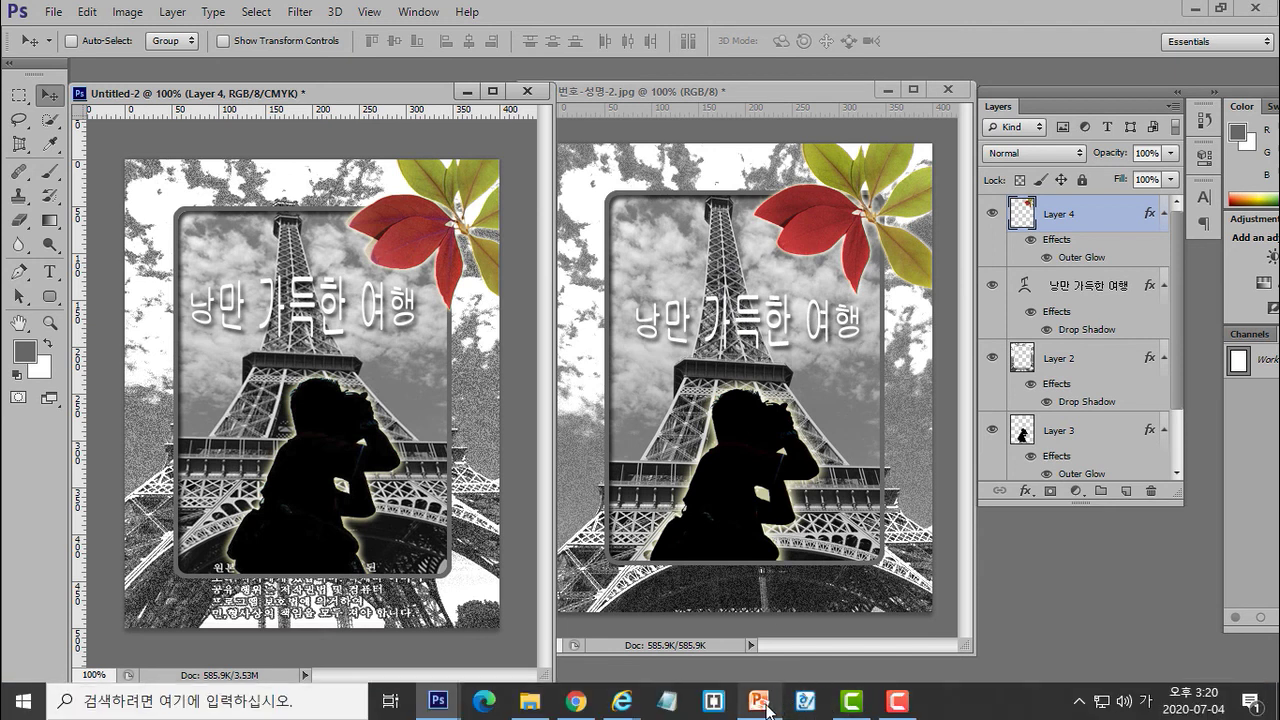
- Switch to the PowerPoint problem slide to check the required file names and image sizes
left_click(766, 708)
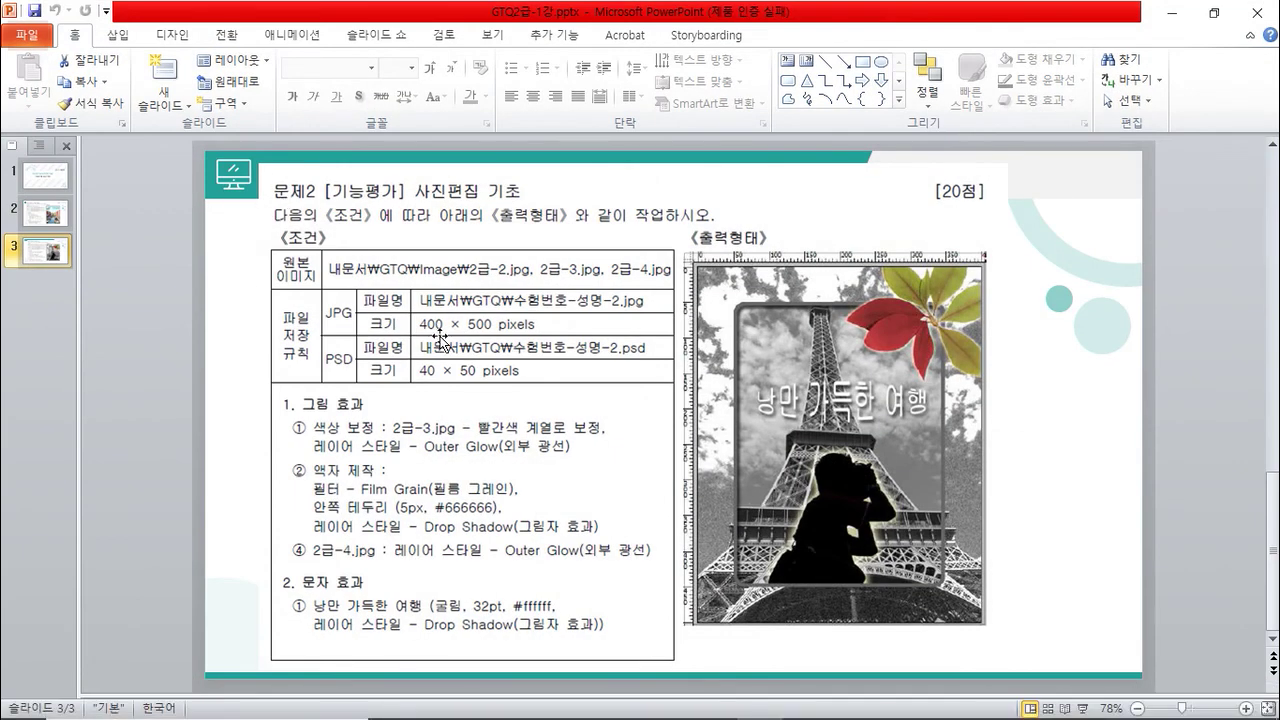